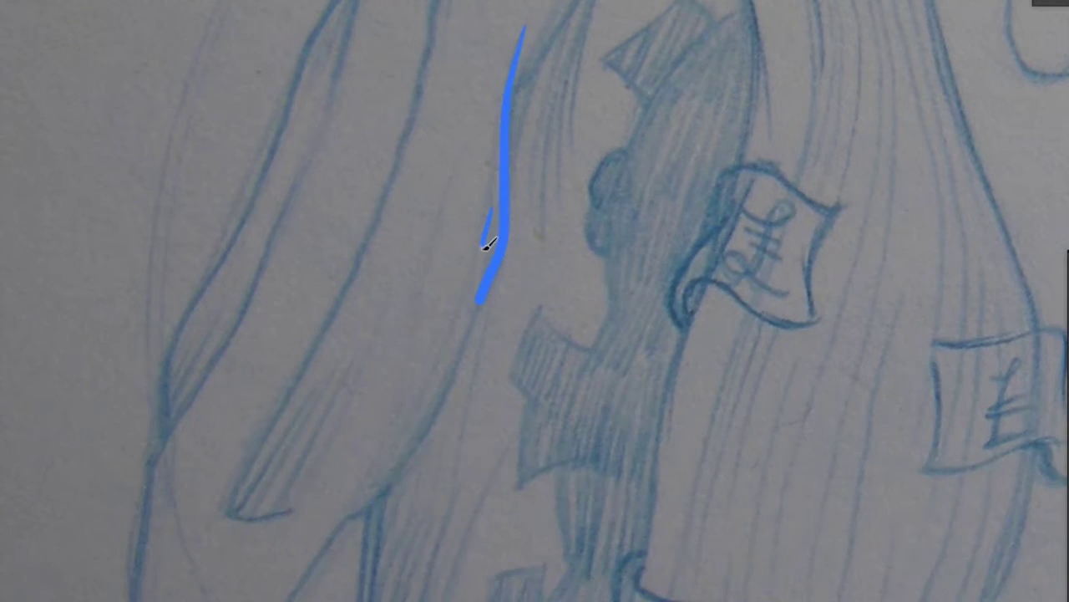
# Ink the trunk's left edge in black and add five thin hair strokes
pyautogui.moveTo(531, 96); pyautogui.dragTo(412, 422)
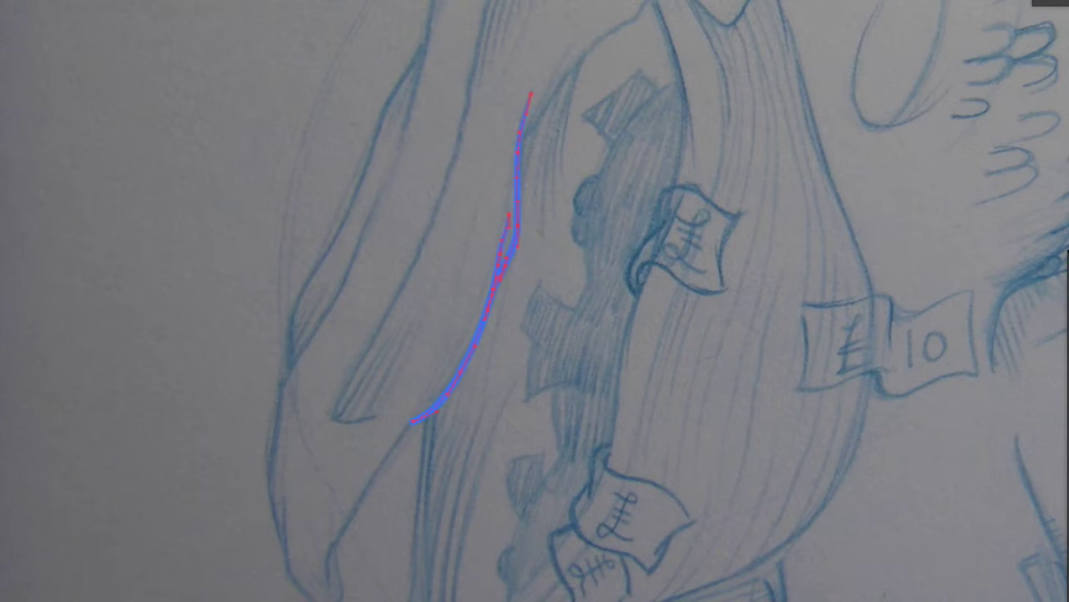
pyautogui.hotkey('ctrl', '+')
pyautogui.hotkey('ctrl', '+')
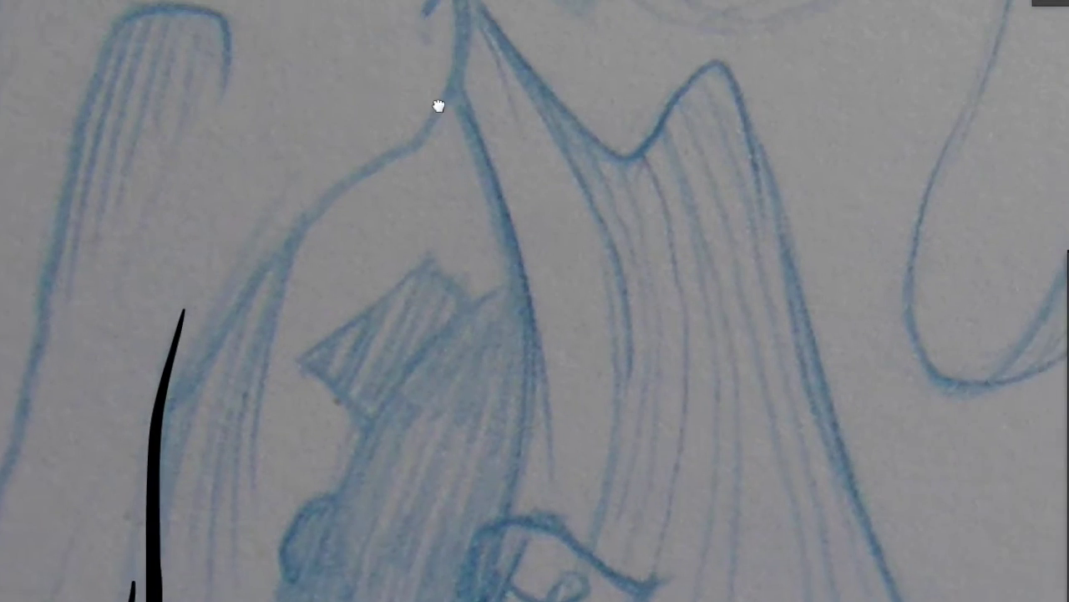
pyautogui.moveTo(444, 39)
pyautogui.mouseDown()
pyautogui.moveTo(151, 474)
pyautogui.moveTo(210, 236)
pyautogui.mouseUp()
pyautogui.moveTo(209, 393); pyautogui.dragTo(251, 213)
pyautogui.moveTo(242, 316); pyautogui.dragTo(269, 222)
pyautogui.moveTo(255, 468); pyautogui.dragTo(275, 275)
pyautogui.moveTo(280, 397); pyautogui.dragTo(317, 146)
pyautogui.moveTo(380, 30); pyautogui.dragTo(289, 363)
# Ink the trunk's long left outline and the arched top joining it
pyautogui.hotkey('ctrl', '-')
pyautogui.hotkey('ctrl', '+')
pyautogui.moveTo(86, 587); pyautogui.dragTo(251, 211)
pyautogui.moveTo(308, 147); pyautogui.dragTo(129, 525)
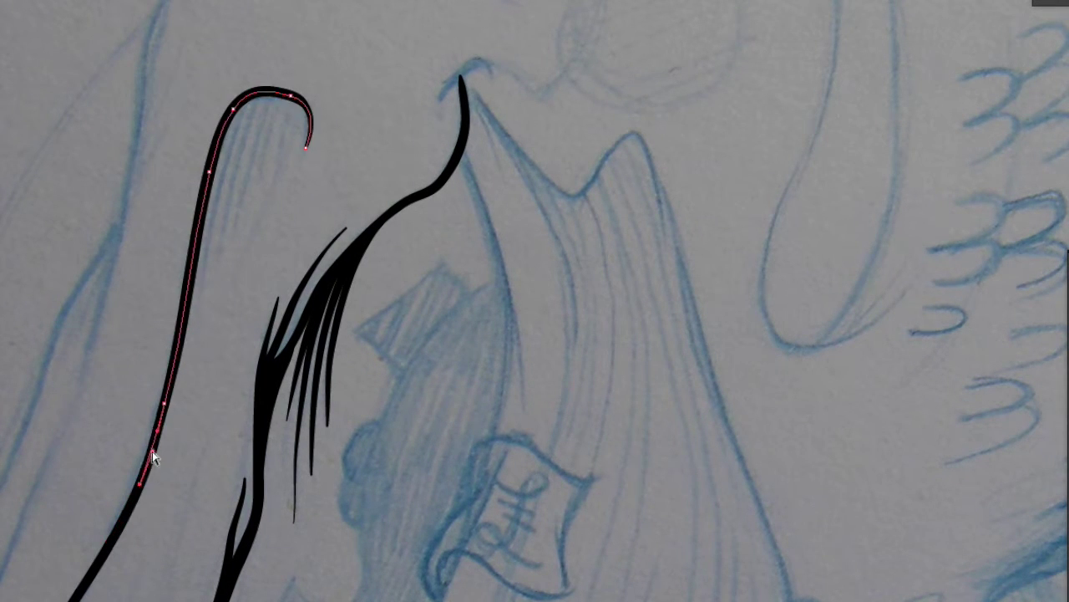
# Add hair hatching strokes inside the arch and inside the trunk's lower tip
pyautogui.moveTo(250, 100); pyautogui.dragTo(208, 249)
pyautogui.moveTo(259, 98)
pyautogui.mouseDown()
pyautogui.moveTo(221, 243)
pyautogui.moveTo(238, 224)
pyautogui.mouseUp()
pyautogui.moveTo(277, 102); pyautogui.dragTo(255, 167)
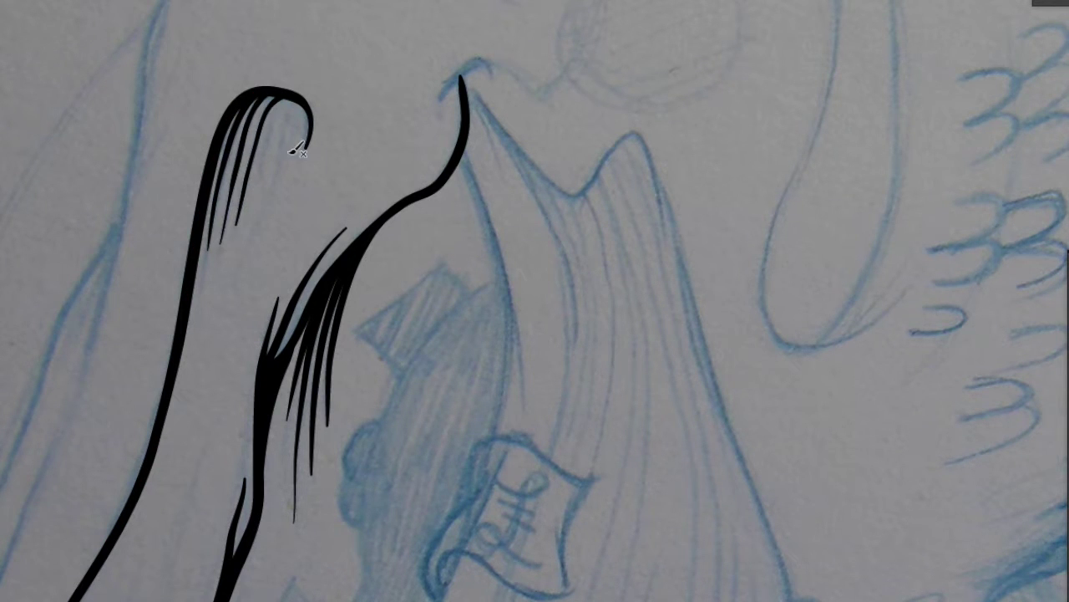
pyautogui.scroll(-5, 173, 274)
pyautogui.moveTo(236, 301); pyautogui.dragTo(163, 414)
pyautogui.moveTo(272, 277); pyautogui.dragTo(176, 418)
pyautogui.moveTo(272, 306)
pyautogui.mouseDown()
pyautogui.moveTo(197, 414)
pyautogui.moveTo(232, 229)
pyautogui.mouseUp()
# Ink a long stroke up the trunk's side, a hooked lower-left curve and another left-side stroke
pyautogui.moveTo(211, 460); pyautogui.dragTo(342, 238)
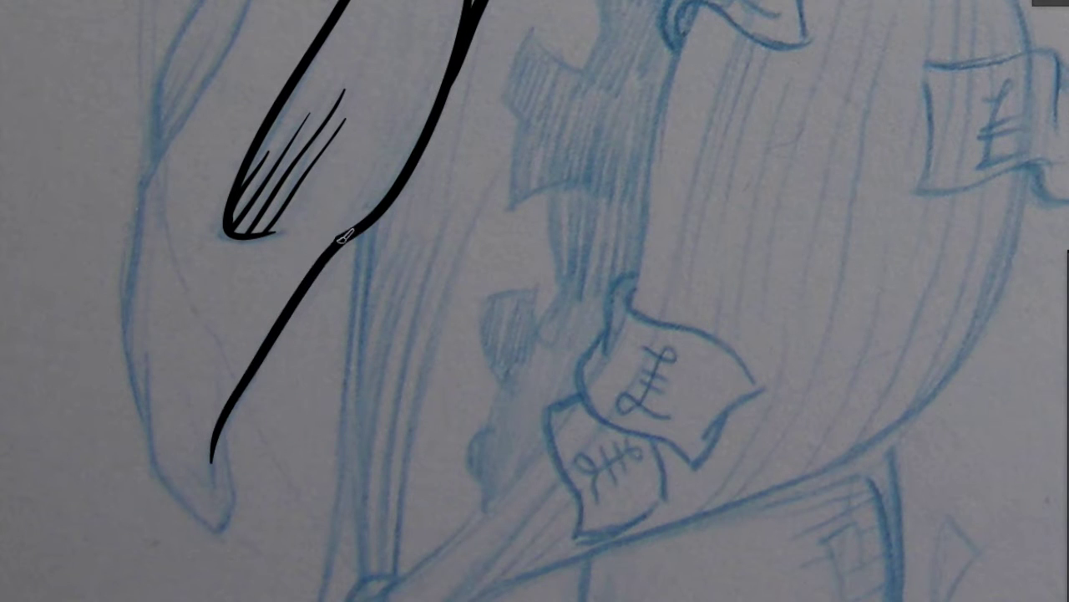
pyautogui.moveTo(152, 355)
pyautogui.mouseDown()
pyautogui.moveTo(159, 459)
pyautogui.moveTo(234, 409)
pyautogui.mouseUp()
pyautogui.scroll(2, 226, 378)
pyautogui.moveTo(257, 288); pyautogui.dragTo(263, 502)
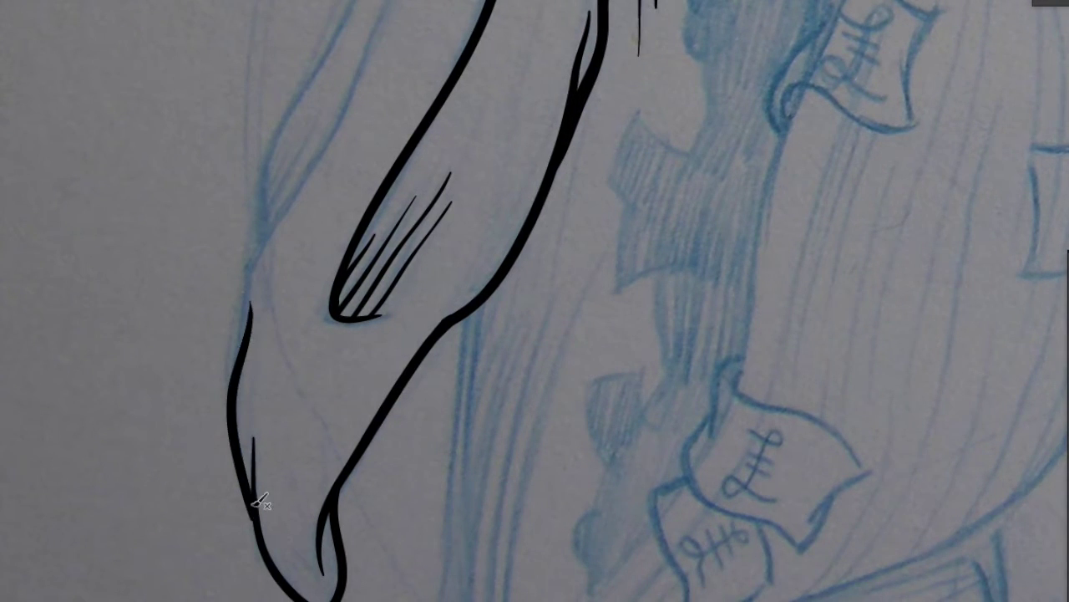
pyautogui.scroll(2, 255, 506)
pyautogui.scroll(2, 256, 507)
# Redraw the lower-left connecting stroke with undos until it meets the outline
pyautogui.moveTo(171, 585)
pyautogui.mouseDown()
pyautogui.moveTo(320, 215)
pyautogui.moveTo(172, 514)
pyautogui.mouseUp()
pyautogui.hotkey('ctrl', 'z')
pyautogui.hotkey('ctrl', 'z')
pyautogui.moveTo(311, 227)
pyautogui.mouseDown()
pyautogui.moveTo(171, 494)
pyautogui.moveTo(167, 585)
pyautogui.mouseUp()
pyautogui.hotkey('ctrl', 'z')
pyautogui.moveTo(172, 494); pyautogui.dragTo(167, 585)
pyautogui.hotkey('ctrl', 'z')
pyautogui.hotkey('ctrl', 'z')
pyautogui.moveTo(172, 490)
pyautogui.mouseDown()
pyautogui.moveTo(167, 589)
pyautogui.moveTo(174, 495)
pyautogui.mouseUp()
pyautogui.hotkey('ctrl', 'z')
pyautogui.moveTo(165, 598); pyautogui.dragTo(179, 488)
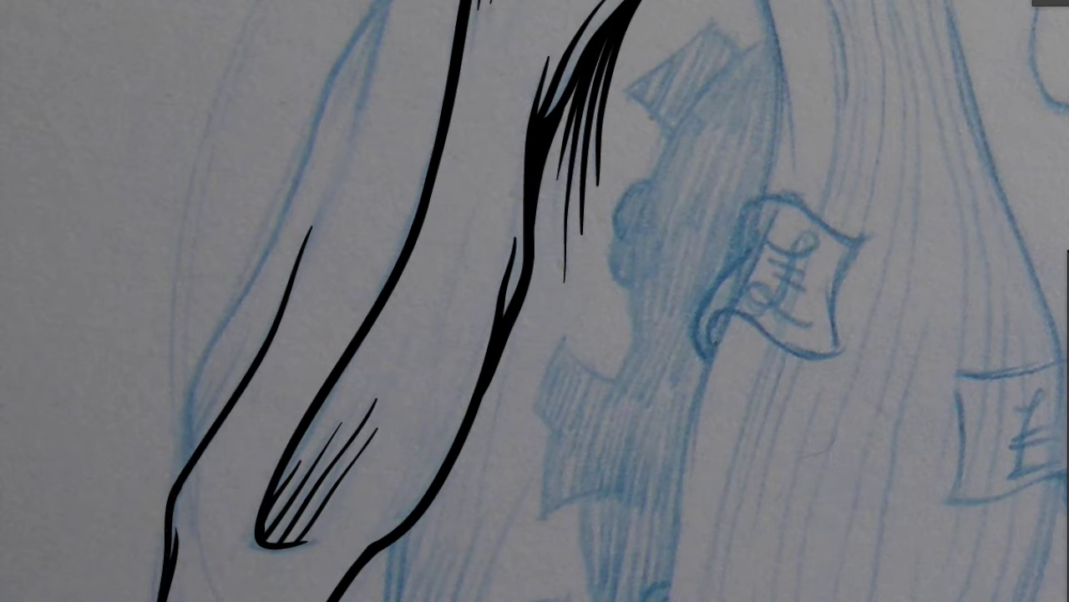
# Ink a long curved stroke running up the trunk
pyautogui.scroll(3, 420, 406)
pyautogui.scroll(3, 359, 559)
pyautogui.moveTo(335, 493)
pyautogui.mouseDown()
pyautogui.moveTo(383, 226)
pyautogui.moveTo(583, 32)
pyautogui.mouseUp()
pyautogui.scroll(-3, 418, 171)
pyautogui.hscroll(-2, 470, 24)
pyautogui.scroll(-1, 392, 335)
pyautogui.hscroll(1, 393, 334)
# Add a new outer contour line and a short rising stroke, removing a stray one
pyautogui.moveTo(296, 568)
pyautogui.mouseDown()
pyautogui.moveTo(343, 399)
pyautogui.moveTo(512, 46)
pyautogui.mouseUp()
pyautogui.moveTo(319, 530); pyautogui.dragTo(369, 379)
pyautogui.moveTo(315, 589); pyautogui.dragTo(334, 438)
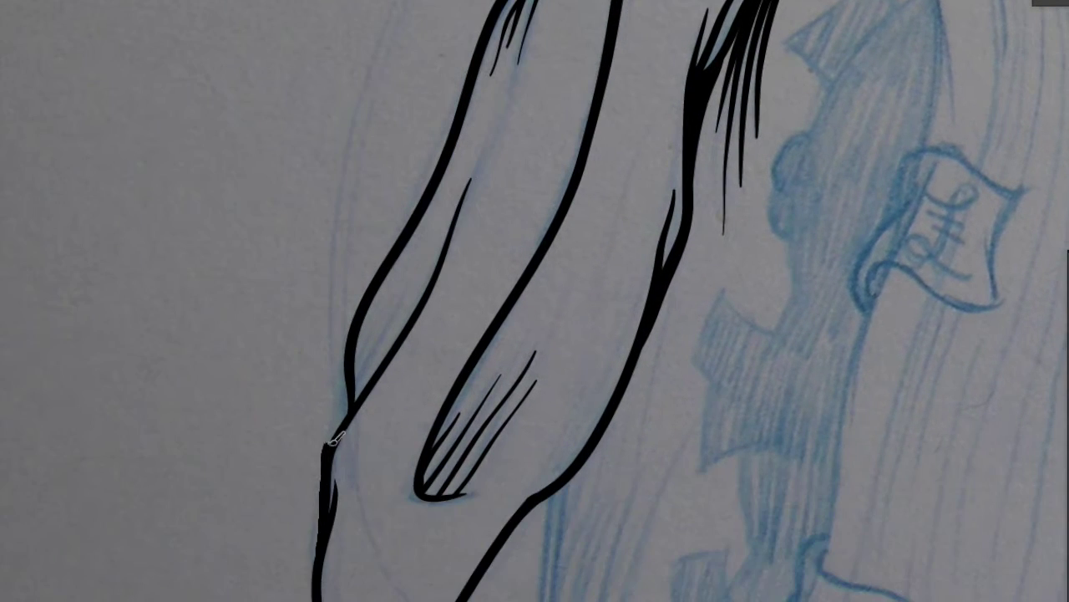
pyautogui.hotkey('ctrl', 'z')
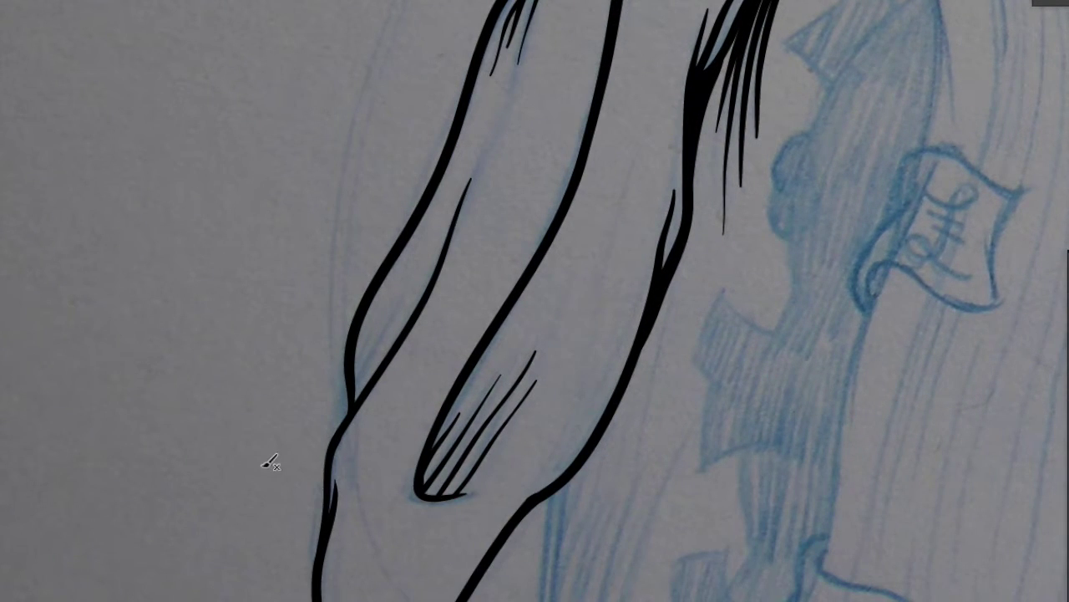
pyautogui.scroll(2, 464, 272)
# Extend the trunk outline toward the eye and ink the crease line beside it
pyautogui.scroll(5, 472, 224)
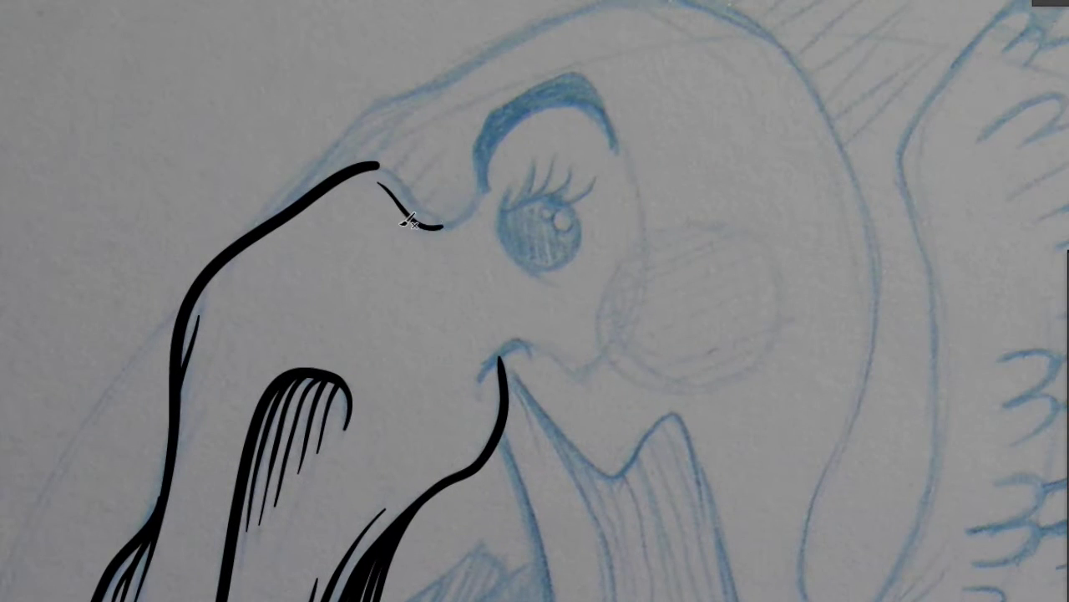
pyautogui.moveTo(409, 227); pyautogui.dragTo(482, 192)
pyautogui.scroll(2, 468, 208)
pyautogui.moveTo(376, 251); pyautogui.dragTo(434, 284)
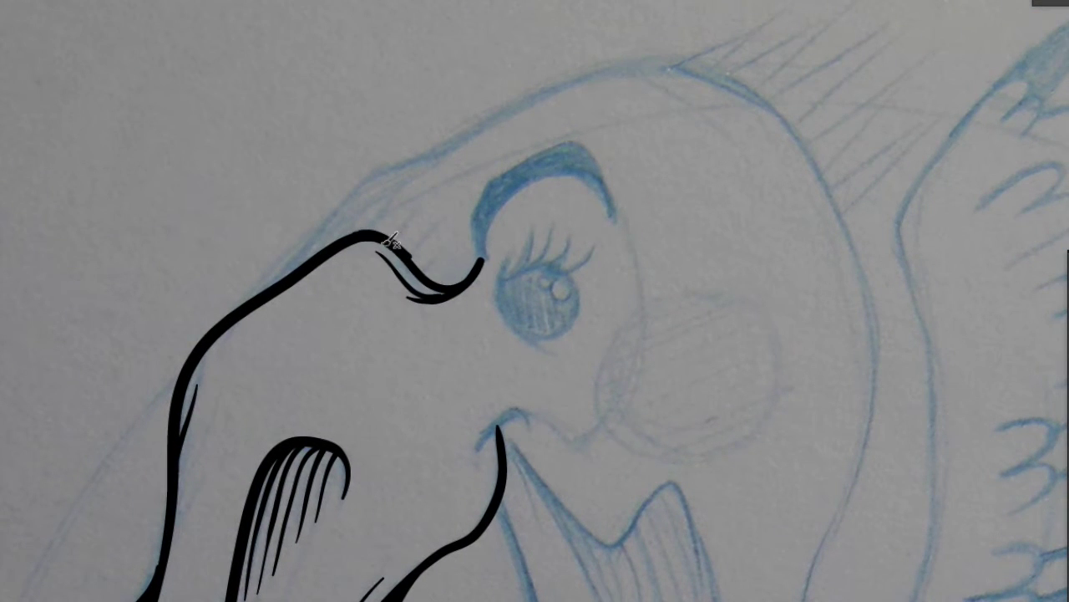
# Ink a solid black pupil and a filled eyebrow arc above the eye
pyautogui.moveTo(501, 269)
pyautogui.mouseDown()
pyautogui.moveTo(547, 346)
pyautogui.moveTo(577, 309)
pyautogui.moveTo(551, 326)
pyautogui.mouseUp()
pyautogui.moveTo(535, 288); pyautogui.dragTo(560, 321)
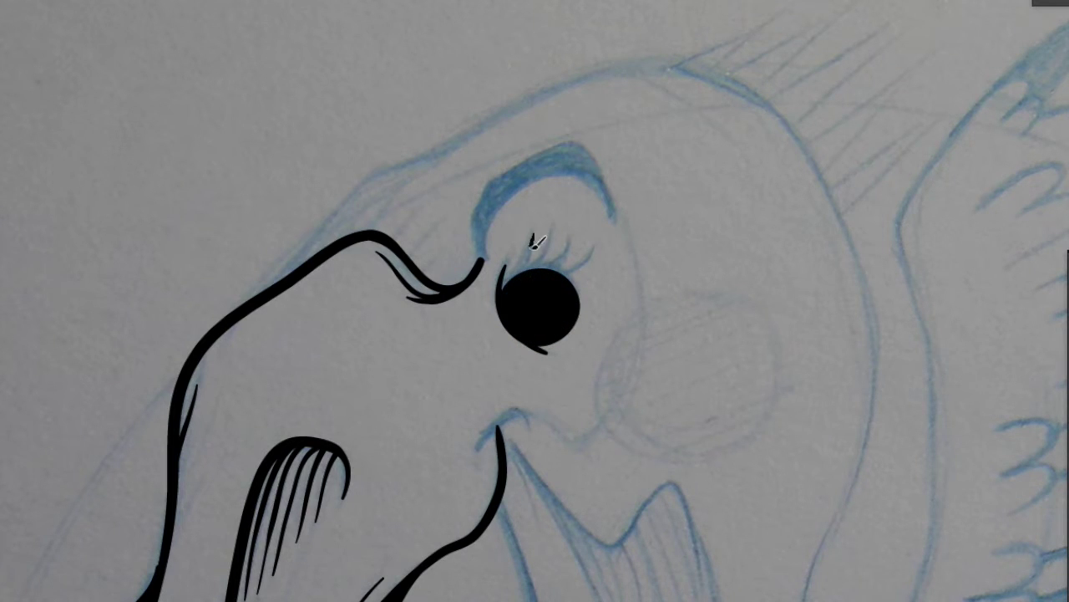
pyautogui.moveTo(496, 259)
pyautogui.mouseDown()
pyautogui.moveTo(585, 149)
pyautogui.moveTo(614, 219)
pyautogui.mouseUp()
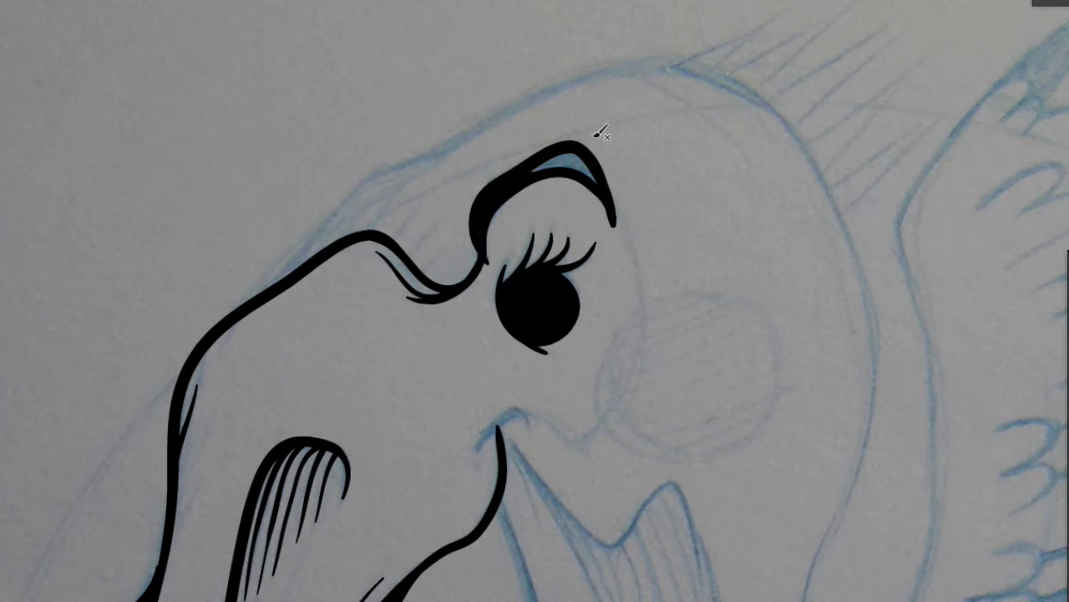
pyautogui.moveTo(585, 159); pyautogui.dragTo(514, 150)
pyautogui.moveTo(410, 171); pyautogui.dragTo(618, 63)
pyautogui.hotkey('ctrl', 'z')
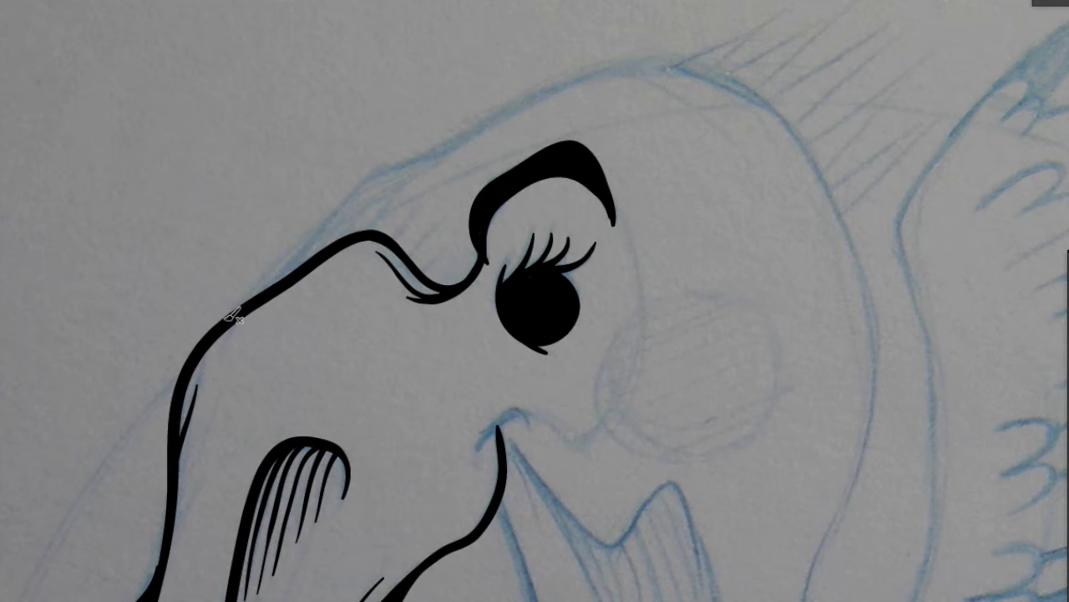
# Ink the forehead line and trace the wing edge down to its tail and up to its tip
pyautogui.moveTo(251, 297)
pyautogui.mouseDown()
pyautogui.moveTo(455, 143)
pyautogui.moveTo(694, 72)
pyautogui.moveTo(769, 118)
pyautogui.mouseUp()
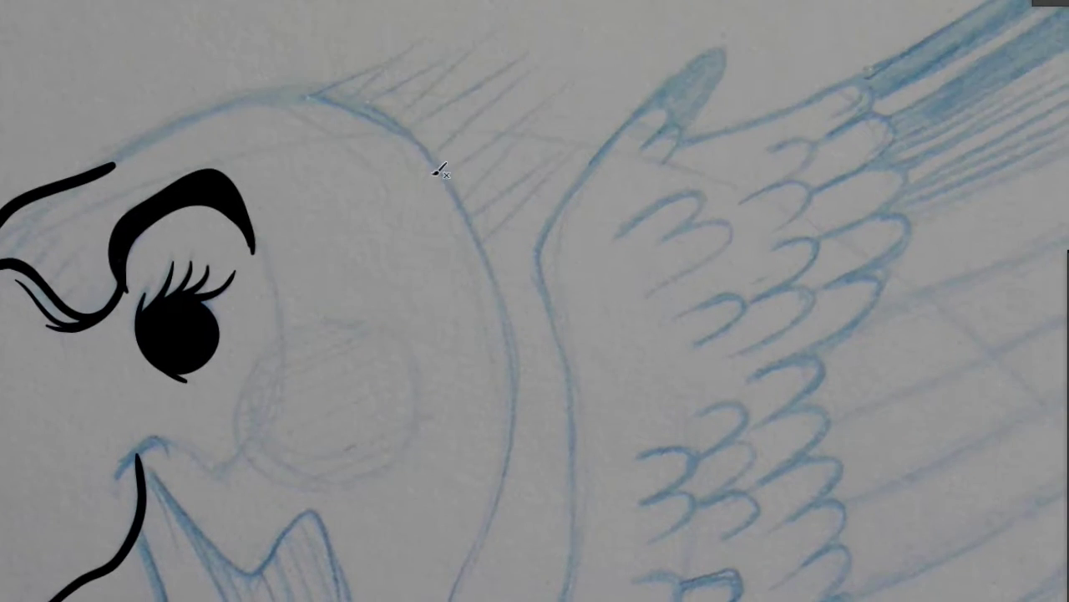
pyautogui.moveTo(478, 144)
pyautogui.mouseDown()
pyautogui.moveTo(441, 496)
pyautogui.moveTo(583, 466)
pyautogui.mouseUp()
pyautogui.moveTo(585, 505); pyautogui.dragTo(468, 577)
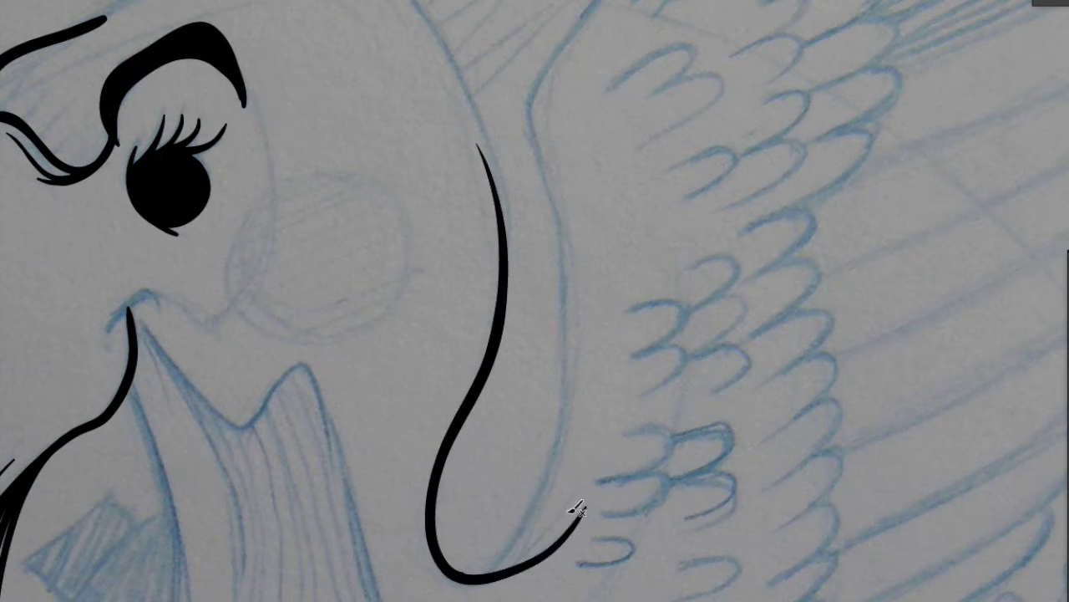
pyautogui.moveTo(579, 364); pyautogui.dragTo(501, 572)
pyautogui.moveTo(580, 269)
pyautogui.mouseDown()
pyautogui.moveTo(553, 375)
pyautogui.moveTo(510, 243)
pyautogui.moveTo(650, 93)
pyautogui.mouseUp()
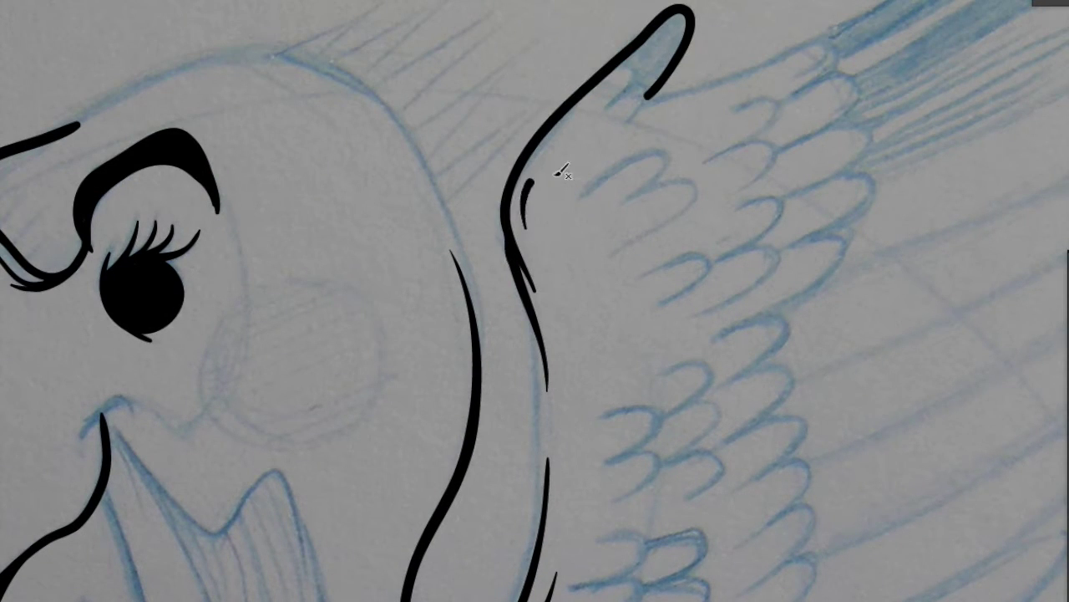
# Ink the head outline to the crown and down the head's right side
pyautogui.moveTo(452, 158); pyautogui.dragTo(181, 216)
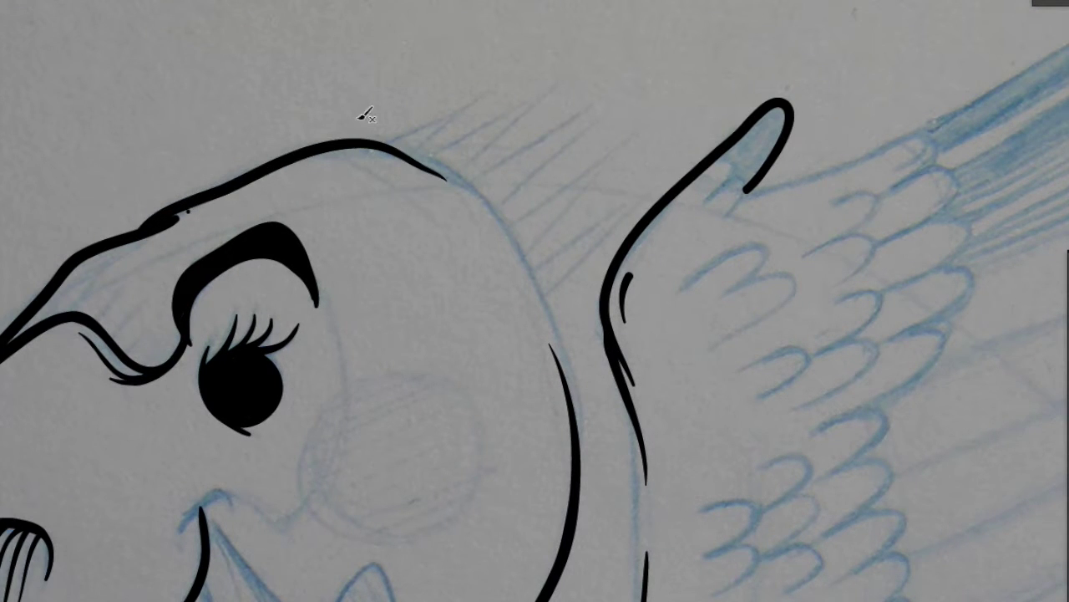
pyautogui.hotkey('ctrl', 'z')
pyautogui.moveTo(108, 241)
pyautogui.mouseDown()
pyautogui.moveTo(244, 180)
pyautogui.moveTo(389, 138)
pyautogui.moveTo(416, 146)
pyautogui.moveTo(531, 273)
pyautogui.mouseUp()
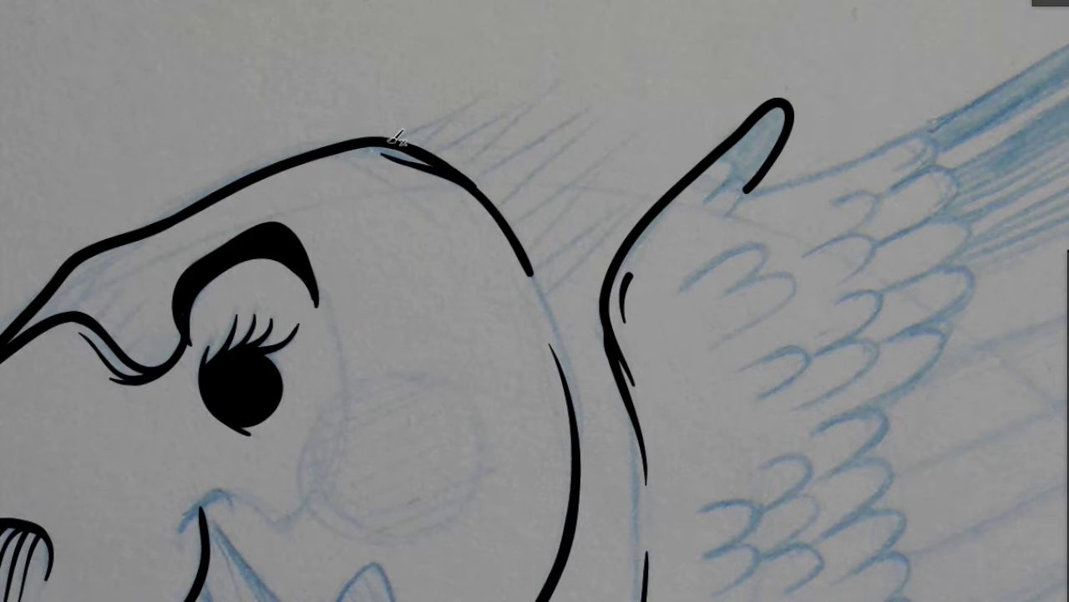
pyautogui.moveTo(535, 279); pyautogui.dragTo(579, 455)
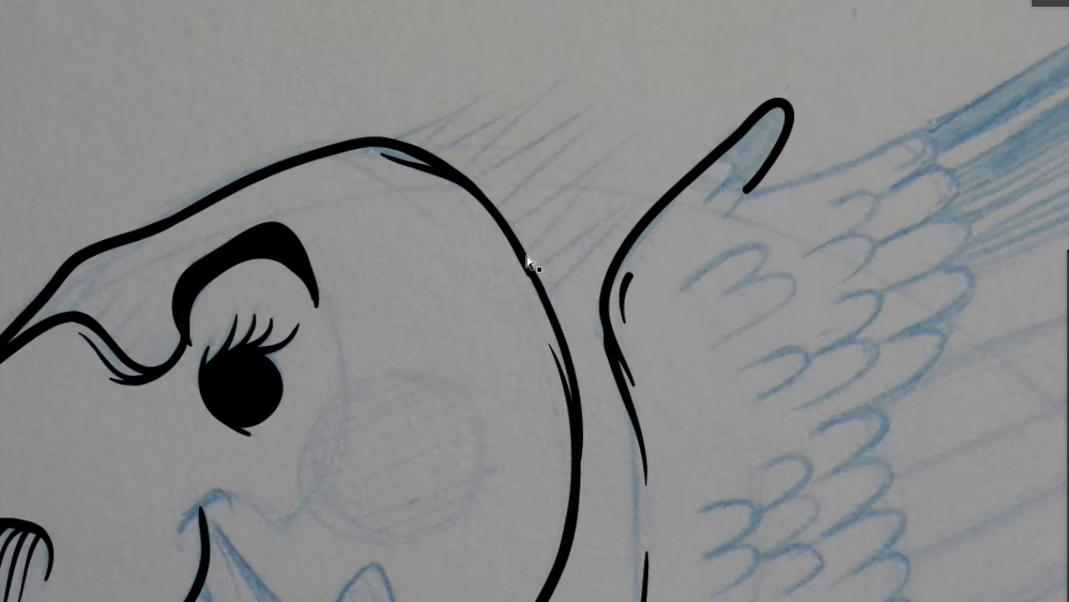
pyautogui.moveTo(591, 517); pyautogui.dragTo(832, 349)
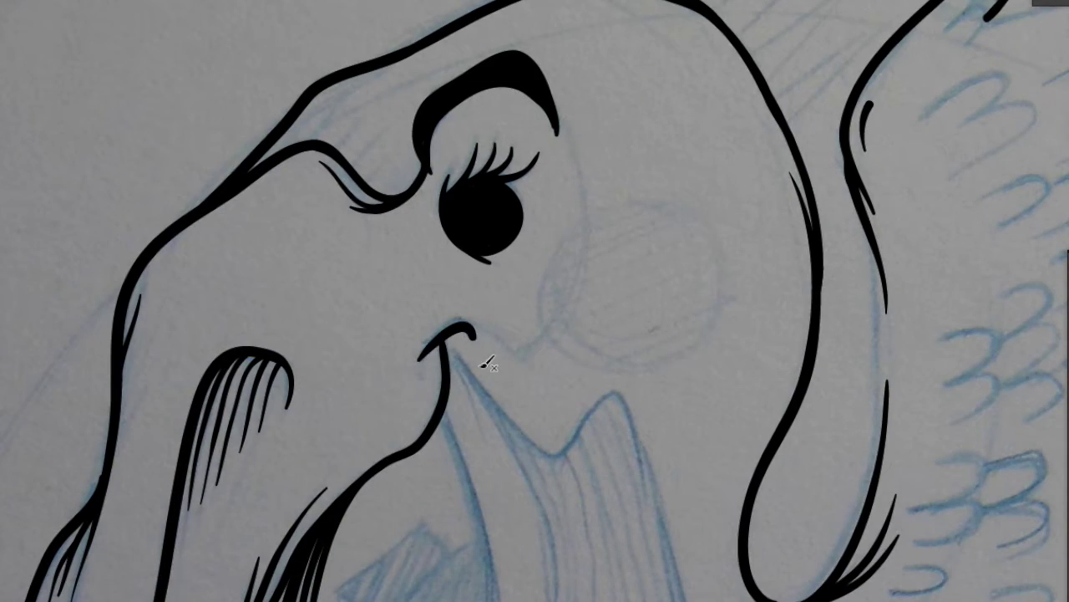
pyautogui.scroll(-3, 633, 351)
pyautogui.scroll(3, 553, 406)
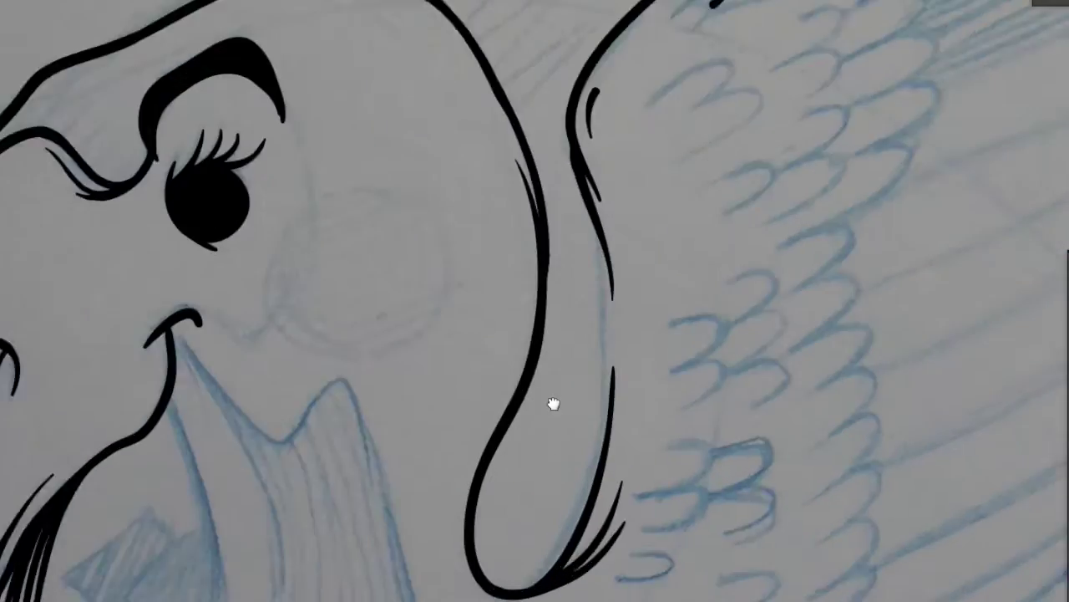
pyautogui.scroll(3, 429, 513)
pyautogui.moveTo(416, 135); pyautogui.dragTo(418, 554)
pyautogui.scroll(-2, 864, 554)
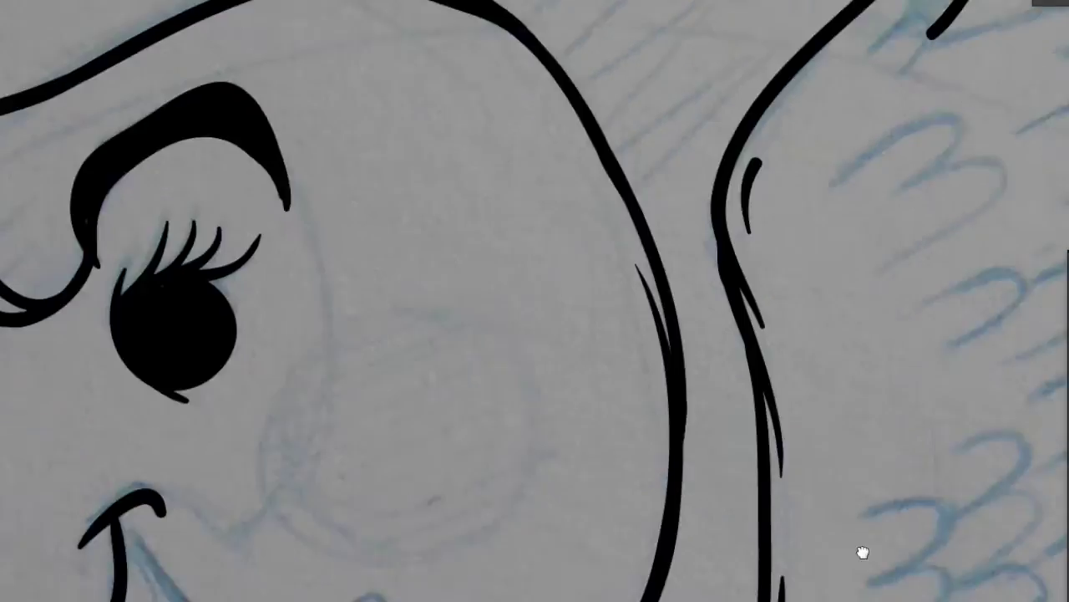
pyautogui.scroll(-2, 635, 282)
# Select the trunk and mouth hatching strokes and cut-paste them in front onto another layer
pyautogui.click(434, 381)
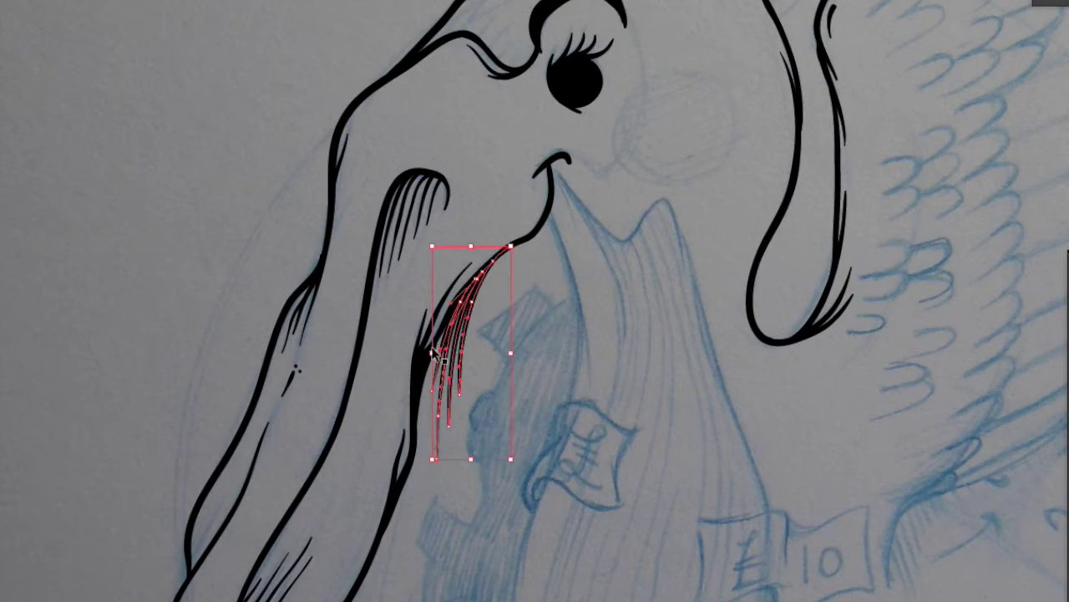
pyautogui.click(297, 326)
pyautogui.keyDown('shift'); pyautogui.click(268, 456); pyautogui.keyUp('shift')
pyautogui.keyDown('shift'); pyautogui.click(443, 221); pyautogui.keyUp('shift')
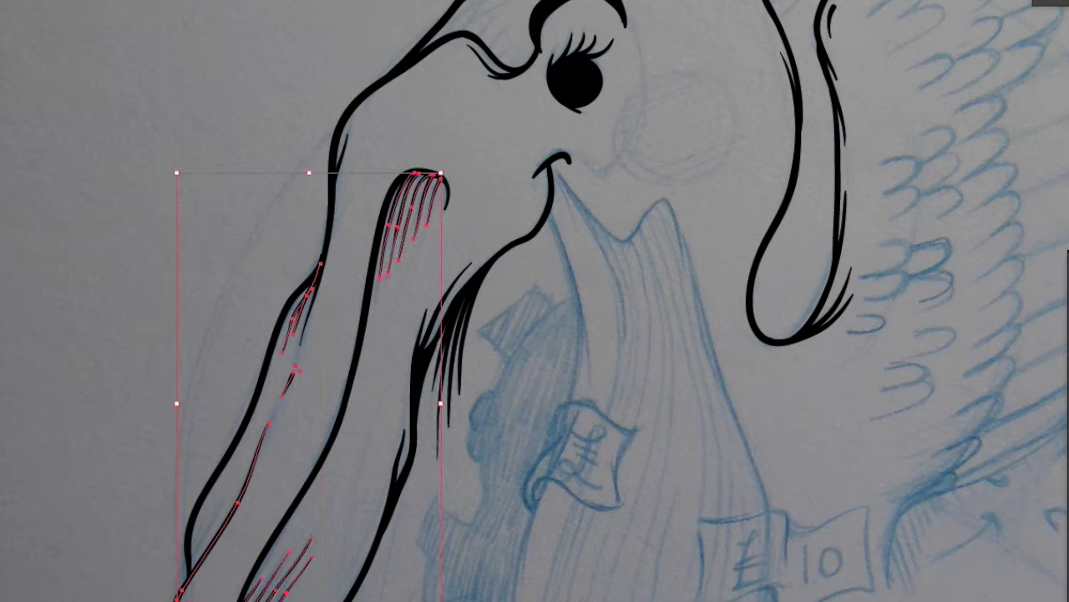
pyautogui.keyDown('shift'); pyautogui.click(452, 297); pyautogui.keyUp('shift')
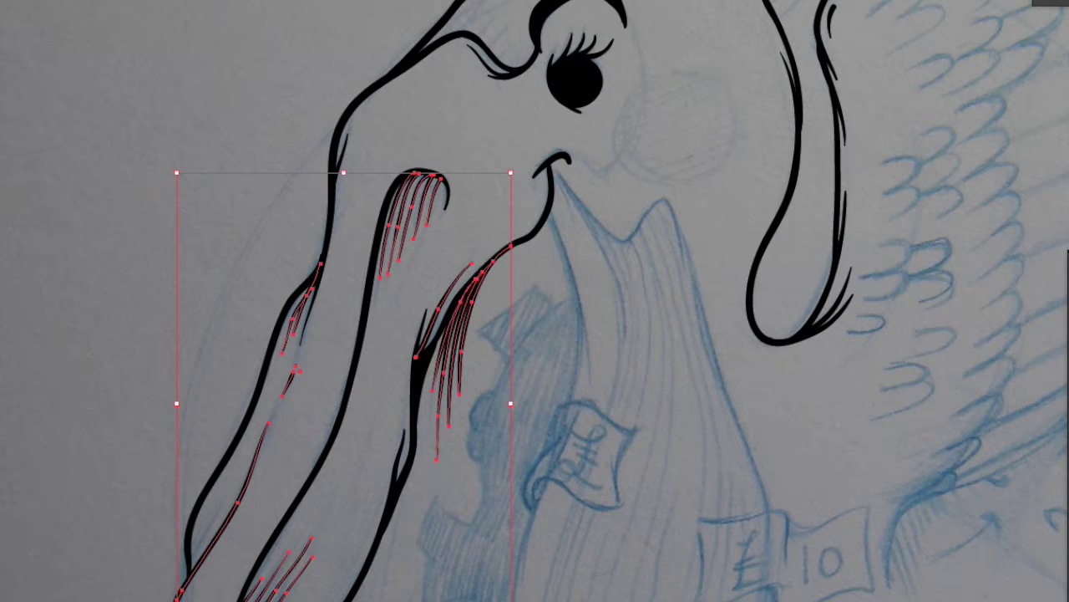
pyautogui.hotkey('ctrl', 'x')
pyautogui.hotkey('ctrl', 'f')
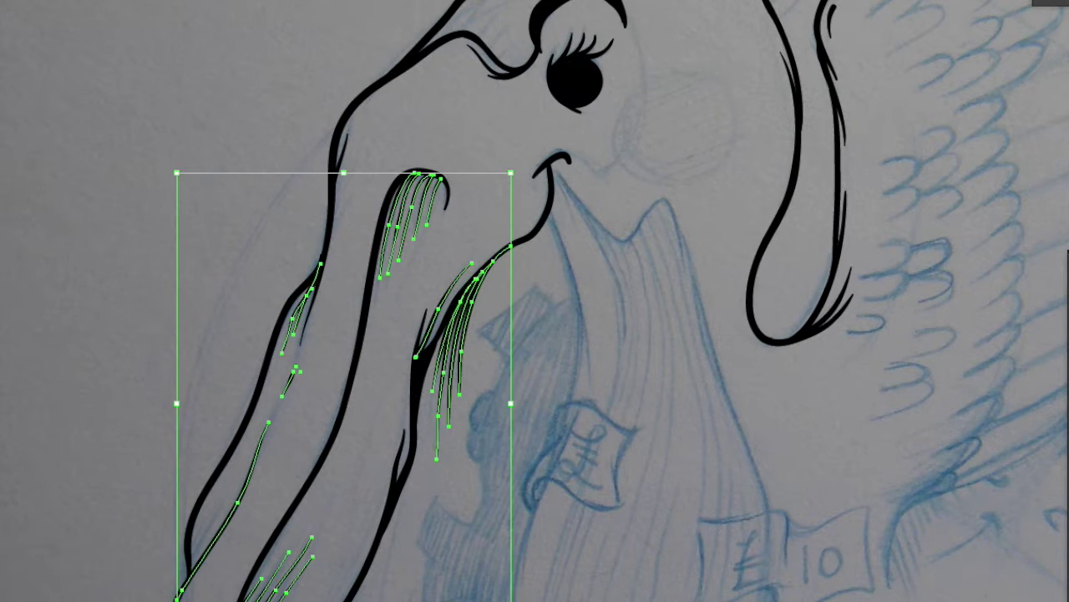
pyautogui.click(768, 276)
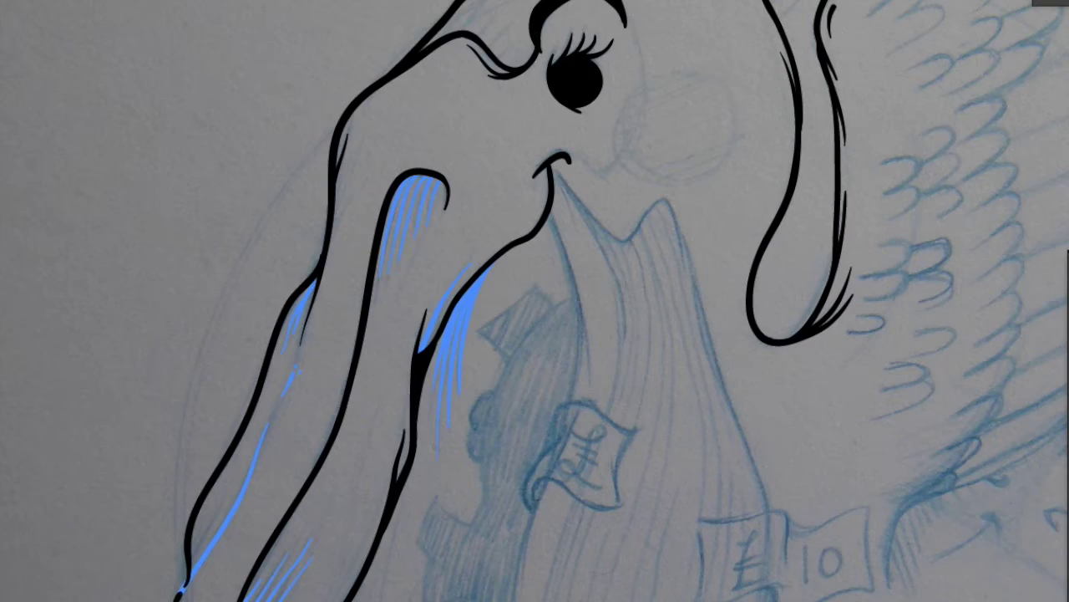
# Select the line art and apply a lighter blue swatch to the hatching
pyautogui.press('b')
pyautogui.scroll(3, 306, 275)
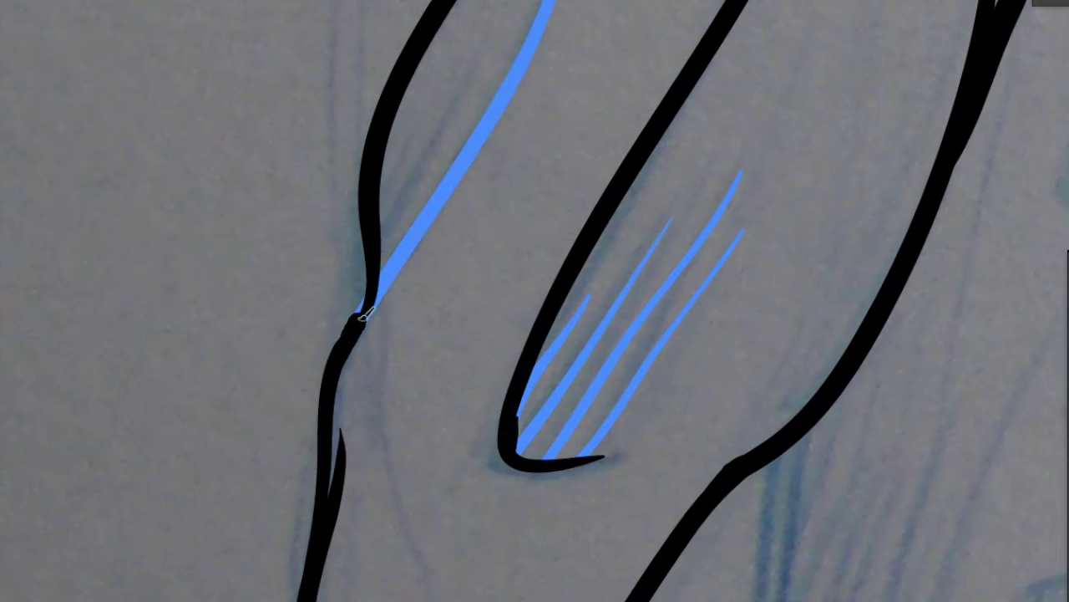
pyautogui.scroll(-3, 719, 346)
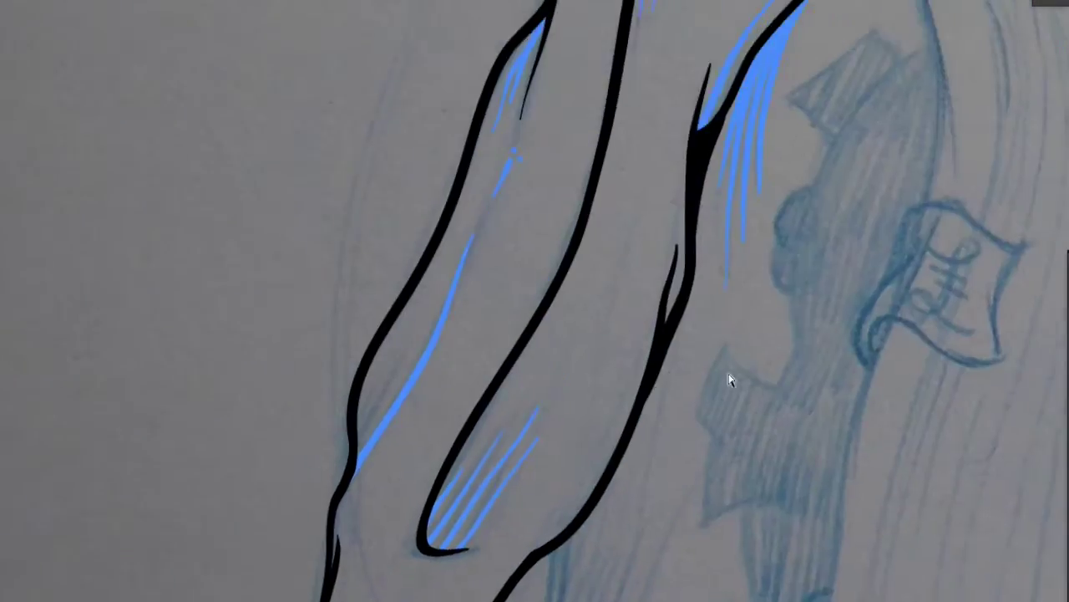
pyautogui.scroll(-2, 787, 363)
pyautogui.hotkey('ctrl', 'a')
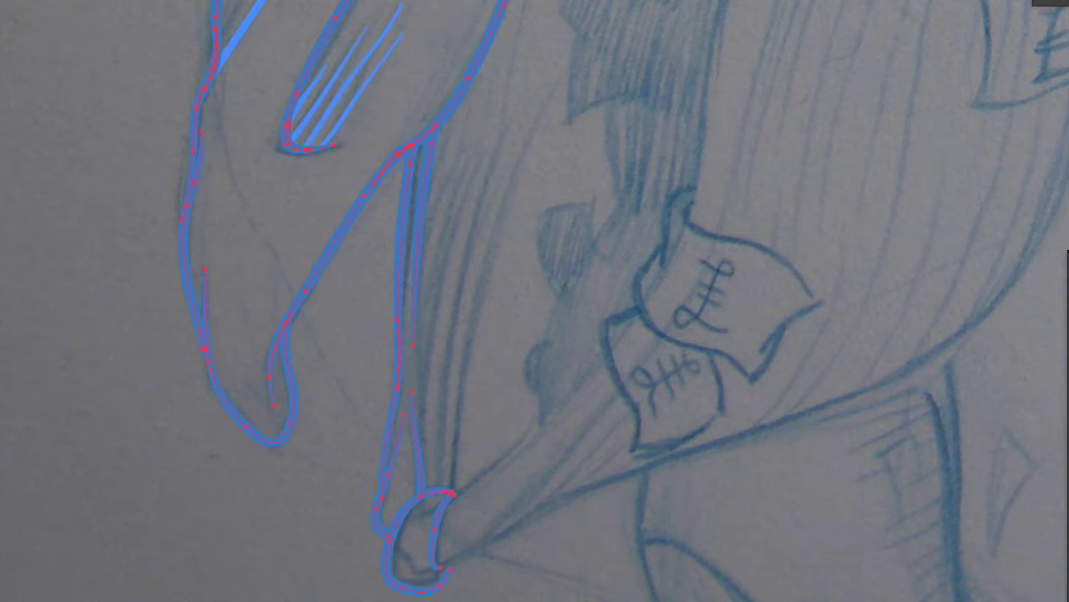
pyautogui.click(343, 83)
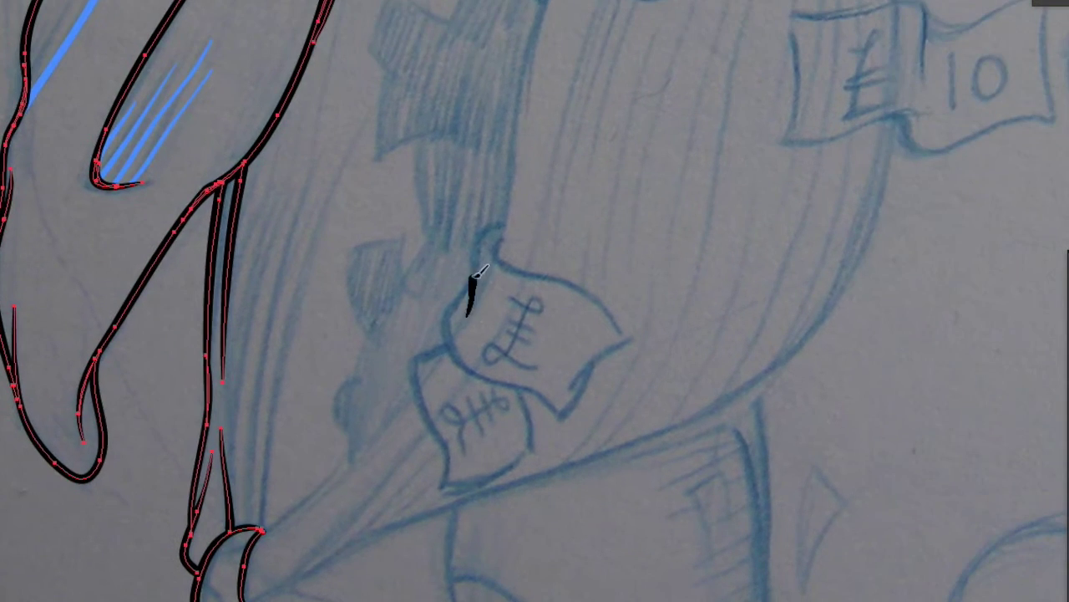
# Ink the outlines of the upper and lower flags and their £ symbols in black
pyautogui.moveTo(480, 271); pyautogui.dragTo(504, 219)
pyautogui.moveTo(491, 243)
pyautogui.mouseDown()
pyautogui.moveTo(628, 342)
pyautogui.moveTo(558, 421)
pyautogui.mouseUp()
pyautogui.moveTo(465, 303); pyautogui.dragTo(558, 424)
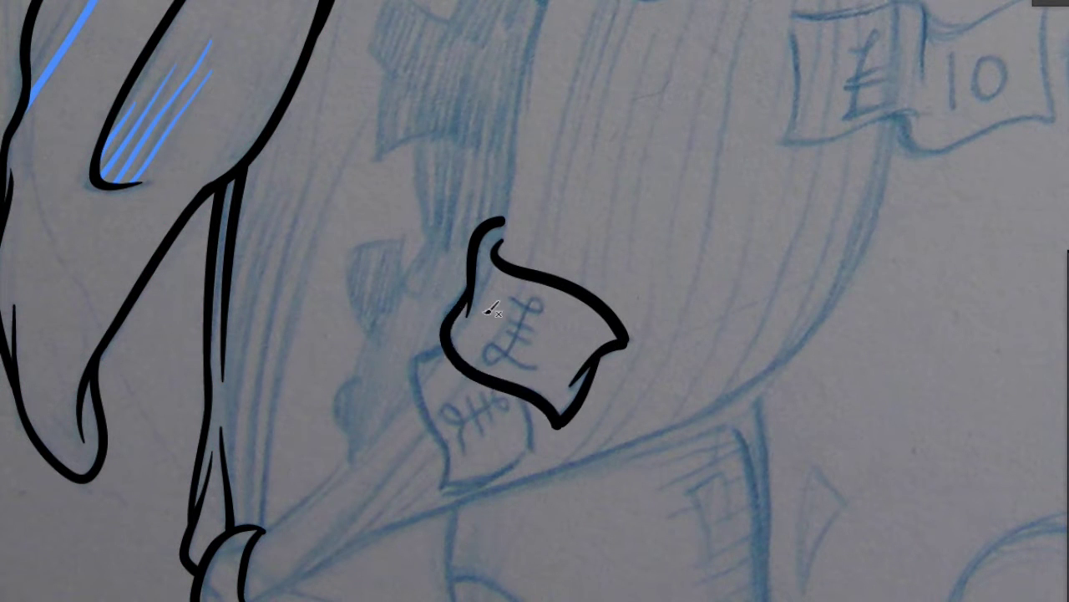
pyautogui.moveTo(433, 352)
pyautogui.mouseDown()
pyautogui.moveTo(465, 475)
pyautogui.moveTo(534, 453)
pyautogui.mouseUp()
pyautogui.moveTo(518, 392); pyautogui.dragTo(533, 416)
pyautogui.moveTo(458, 414)
pyautogui.mouseDown()
pyautogui.moveTo(508, 408)
pyautogui.moveTo(476, 432)
pyautogui.mouseUp()
pyautogui.moveTo(542, 305); pyautogui.dragTo(539, 366)
pyautogui.moveTo(502, 328); pyautogui.dragTo(544, 340)
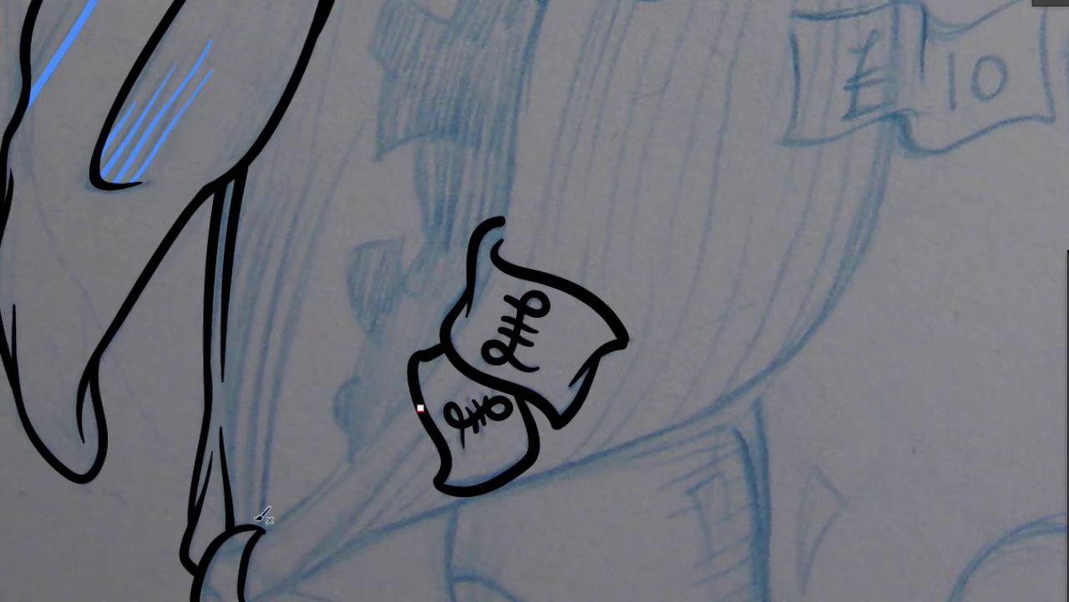
# Ink the stick from the ring to the lower flag and the long body curve
pyautogui.moveTo(269, 528)
pyautogui.mouseDown()
pyautogui.moveTo(416, 393)
pyautogui.moveTo(344, 538)
pyautogui.moveTo(255, 589)
pyautogui.mouseUp()
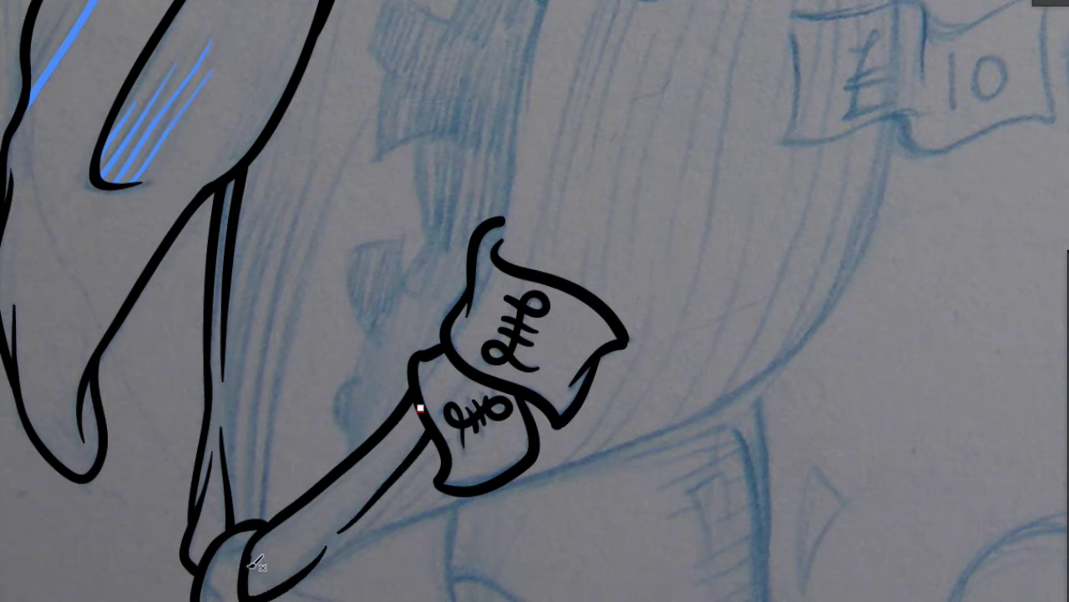
pyautogui.scroll(-5, 388, 520)
pyautogui.hscroll(-5, 388, 519)
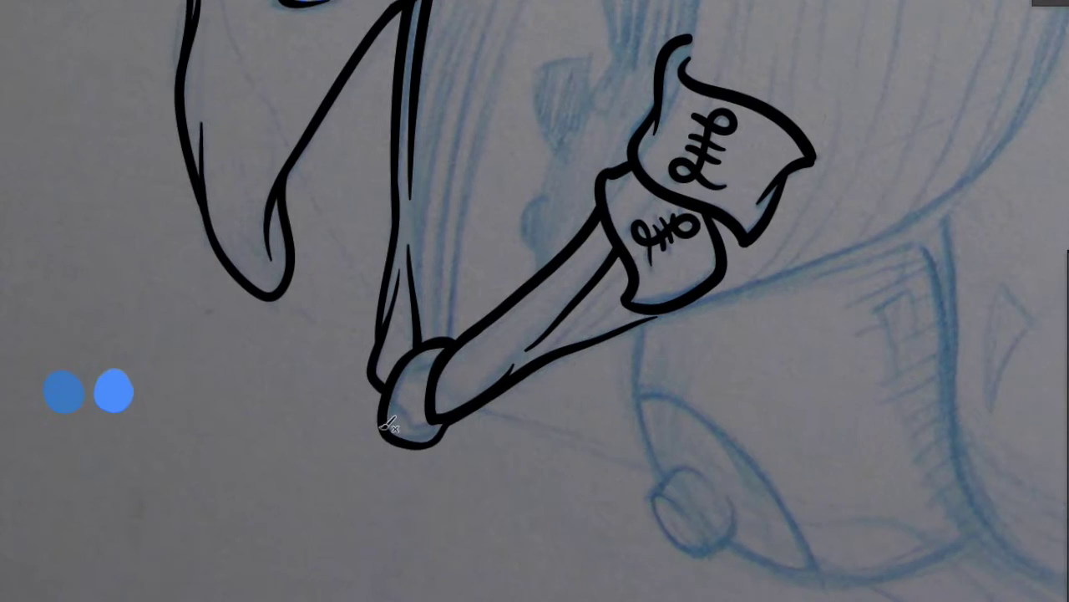
pyautogui.hscroll(5, 714, 377)
pyautogui.scroll(2, 714, 378)
pyautogui.moveTo(652, 133)
pyautogui.mouseDown()
pyautogui.moveTo(544, 365)
pyautogui.moveTo(129, 539)
pyautogui.mouseUp()
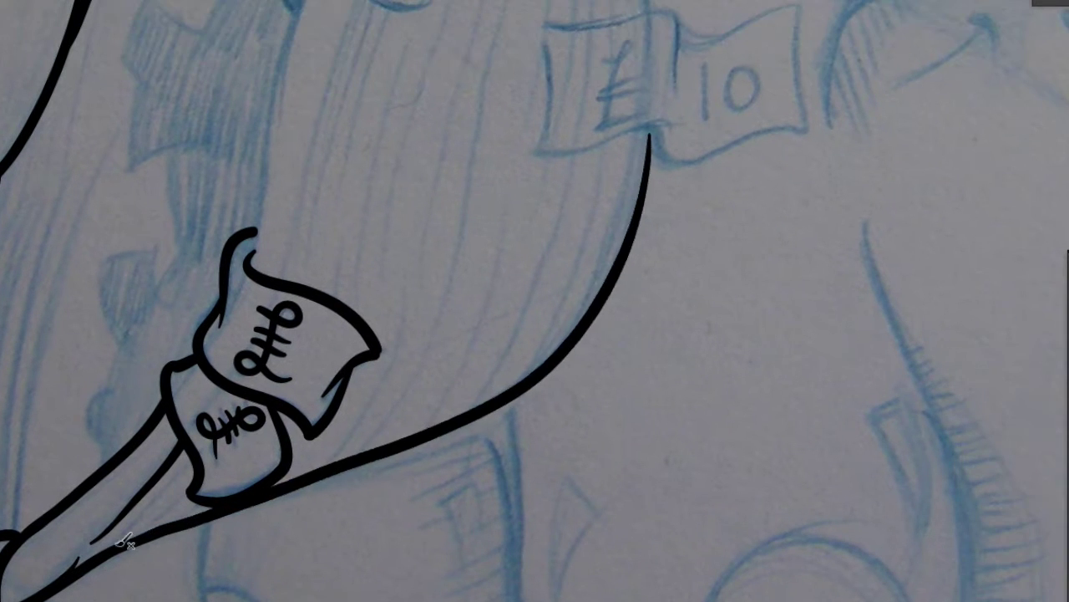
pyautogui.hscroll(5, 432, 361)
pyautogui.scroll(4, 431, 361)
# Ink the bottom, left and top edges of the £10 note
pyautogui.moveTo(421, 361); pyautogui.dragTo(279, 385)
pyautogui.moveTo(401, 359); pyautogui.dragTo(555, 361)
pyautogui.moveTo(304, 335); pyautogui.dragTo(289, 251)
pyautogui.moveTo(278, 383); pyautogui.dragTo(294, 254)
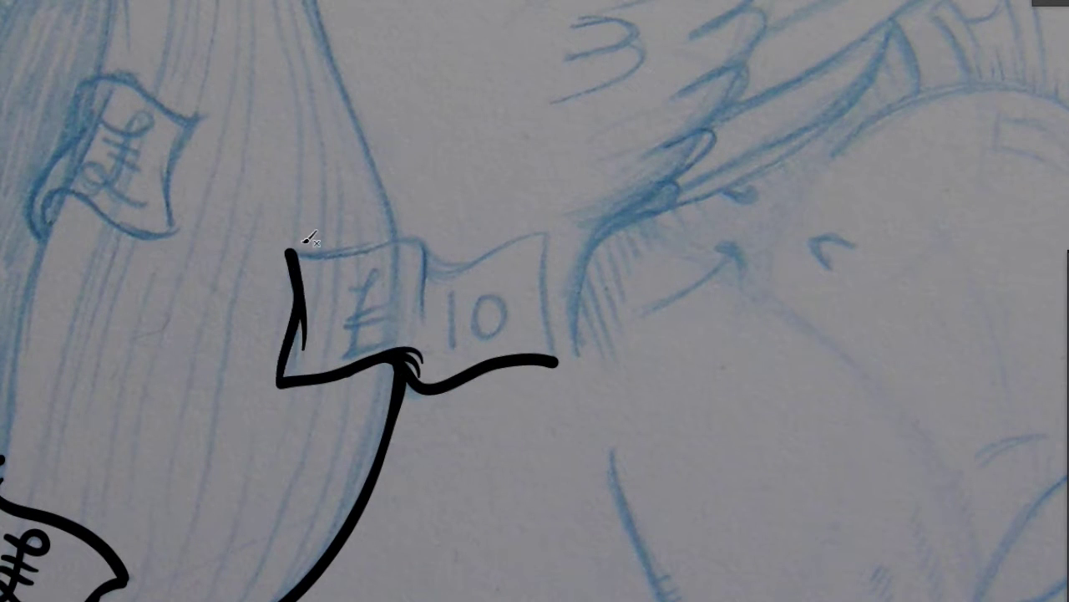
pyautogui.moveTo(425, 322); pyautogui.dragTo(329, 254)
# Ink the £10 note's remaining edges, lettering and £ crossbar
pyautogui.moveTo(432, 267); pyautogui.dragTo(548, 225)
pyautogui.moveTo(556, 364); pyautogui.dragTo(552, 224)
pyautogui.moveTo(455, 292); pyautogui.dragTo(455, 349)
pyautogui.moveTo(493, 288); pyautogui.dragTo(491, 292)
pyautogui.moveTo(380, 271)
pyautogui.mouseDown()
pyautogui.moveTo(374, 333)
pyautogui.moveTo(380, 323)
pyautogui.mouseUp()
pyautogui.moveTo(376, 326); pyautogui.dragTo(601, 418)
# Ink the small banknote's edges and the stick leading up to it
pyautogui.moveTo(315, 220); pyautogui.dragTo(261, 343)
pyautogui.moveTo(334, 314); pyautogui.dragTo(402, 234)
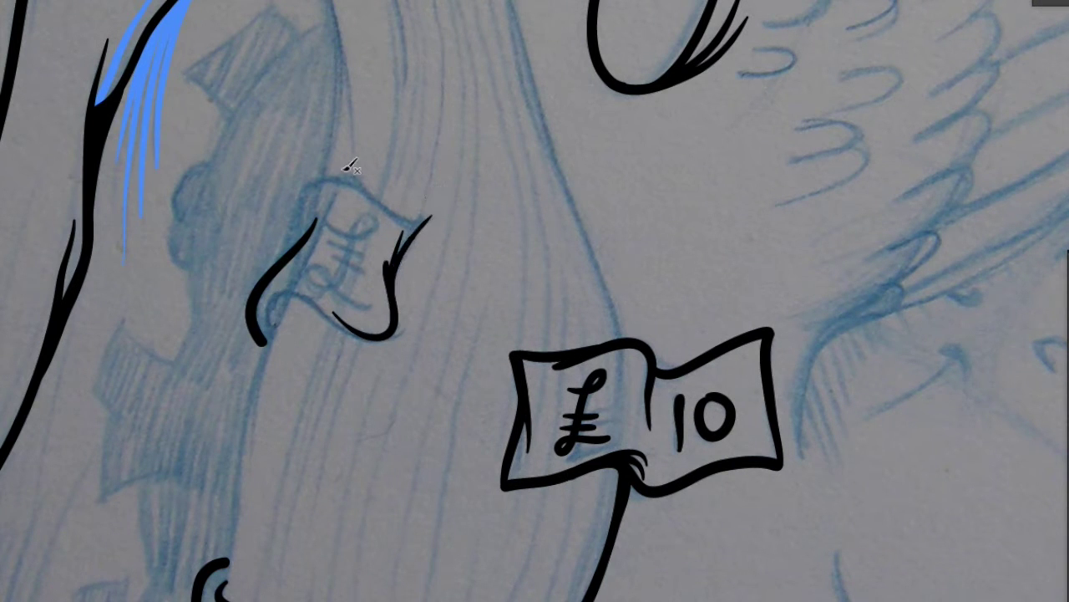
pyautogui.moveTo(303, 202)
pyautogui.mouseDown()
pyautogui.moveTo(355, 178)
pyautogui.moveTo(431, 216)
pyautogui.mouseUp()
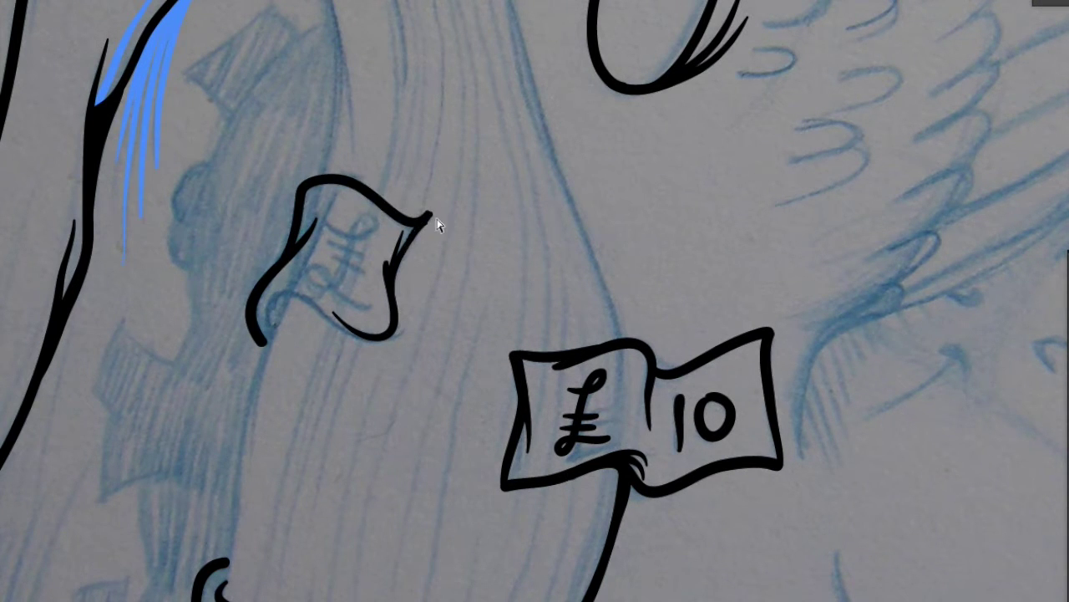
pyautogui.moveTo(279, 311); pyautogui.dragTo(373, 334)
pyautogui.moveTo(231, 558)
pyautogui.mouseDown()
pyautogui.moveTo(279, 302)
pyautogui.moveTo(384, 288)
pyautogui.mouseUp()
# Ink the £ sign inside the small banknote
pyautogui.moveTo(368, 209); pyautogui.dragTo(318, 275)
pyautogui.moveTo(335, 251); pyautogui.dragTo(366, 243)
pyautogui.scroll(5, 430, 346)
pyautogui.moveTo(329, 155); pyautogui.dragTo(361, 422)
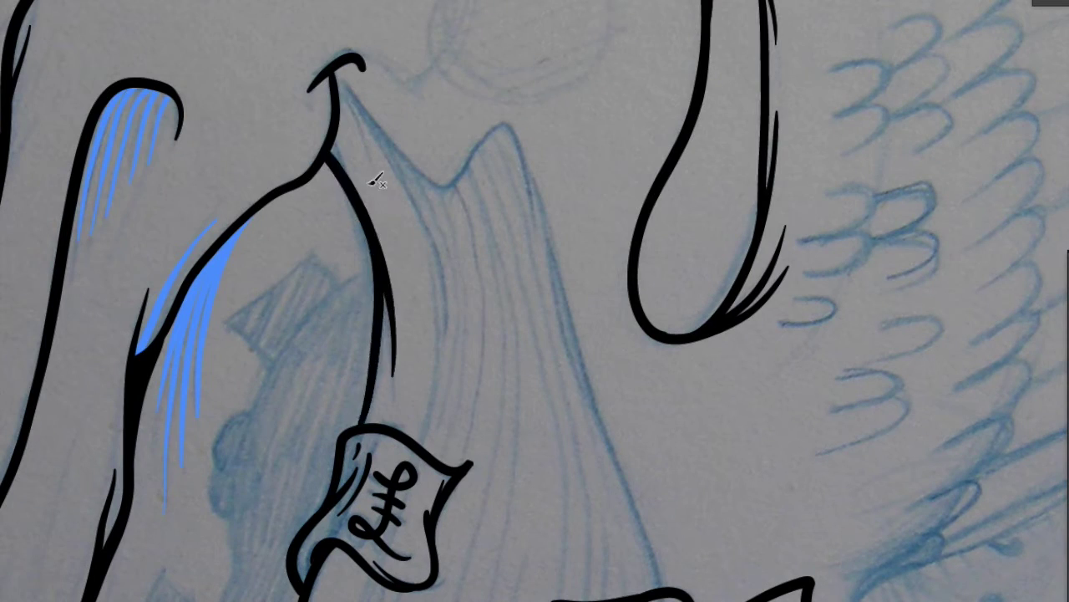
# Ink the neck curve and the long body line
pyautogui.scroll(-5, 401, 460)
pyautogui.hscroll(3, 371, 493)
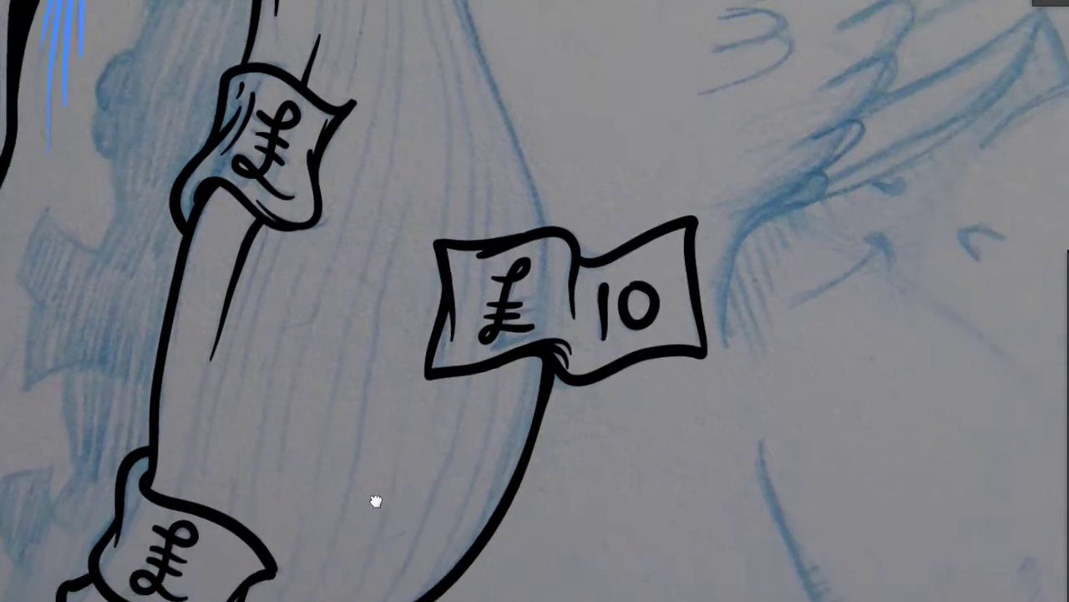
pyautogui.scroll(3, 376, 499)
pyautogui.hscroll(2, 375, 500)
pyautogui.moveTo(284, 88); pyautogui.dragTo(121, 2)
pyautogui.moveTo(303, 164); pyautogui.dragTo(416, 467)
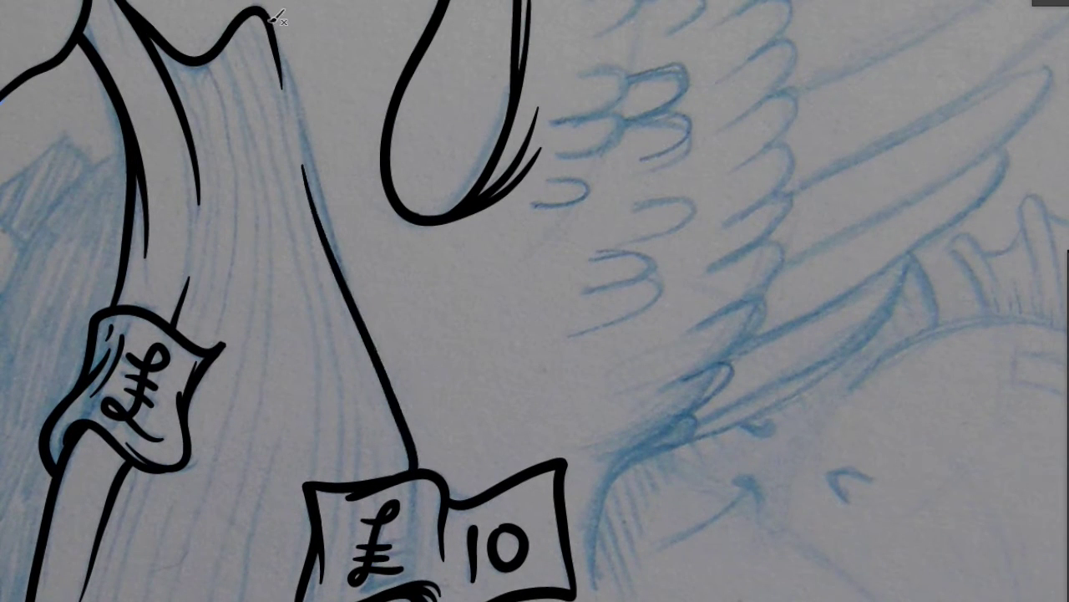
# Outline the scalloped shape to the left of the stick
pyautogui.scroll(-5, 360, 33)
pyautogui.scroll(5, 564, 358)
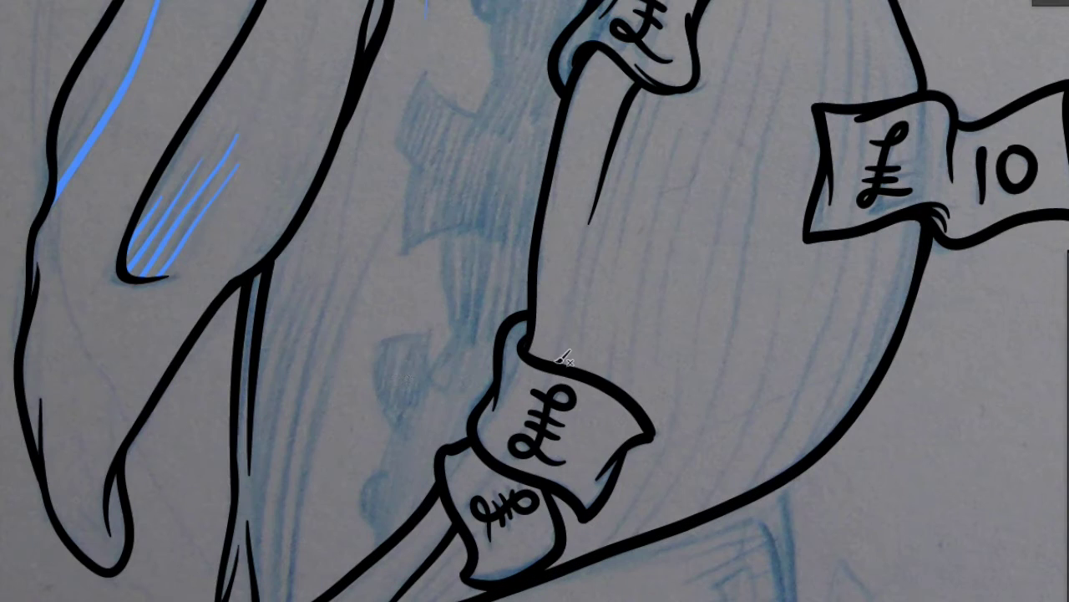
pyautogui.moveTo(372, 339); pyautogui.dragTo(442, 389)
pyautogui.moveTo(451, 334)
pyautogui.mouseDown()
pyautogui.moveTo(418, 167)
pyautogui.moveTo(459, 251)
pyautogui.mouseUp()
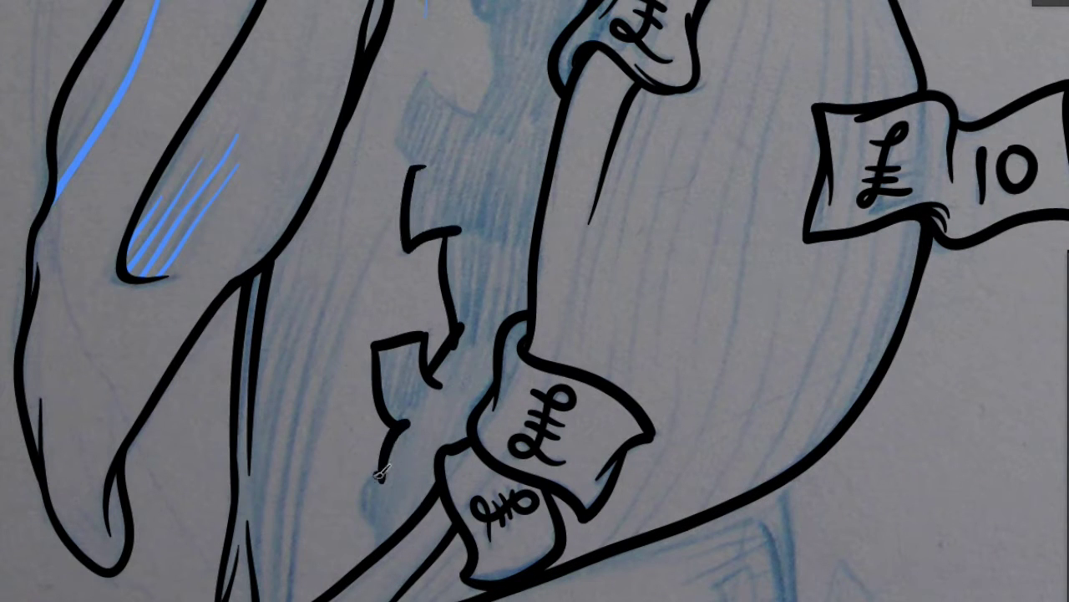
pyautogui.moveTo(410, 418); pyautogui.dragTo(360, 522)
pyautogui.scroll(3, 410, 255)
pyautogui.moveTo(386, 328); pyautogui.dragTo(410, 342)
pyautogui.moveTo(393, 245)
pyautogui.mouseDown()
pyautogui.moveTo(465, 295)
pyautogui.moveTo(435, 355)
pyautogui.mouseUp()
pyautogui.scroll(3, 483, 148)
pyautogui.moveTo(467, 292)
pyautogui.mouseDown()
pyautogui.moveTo(493, 179)
pyautogui.moveTo(583, 94)
pyautogui.moveTo(468, 150)
pyautogui.moveTo(568, 218)
pyautogui.moveTo(539, 286)
pyautogui.mouseUp()
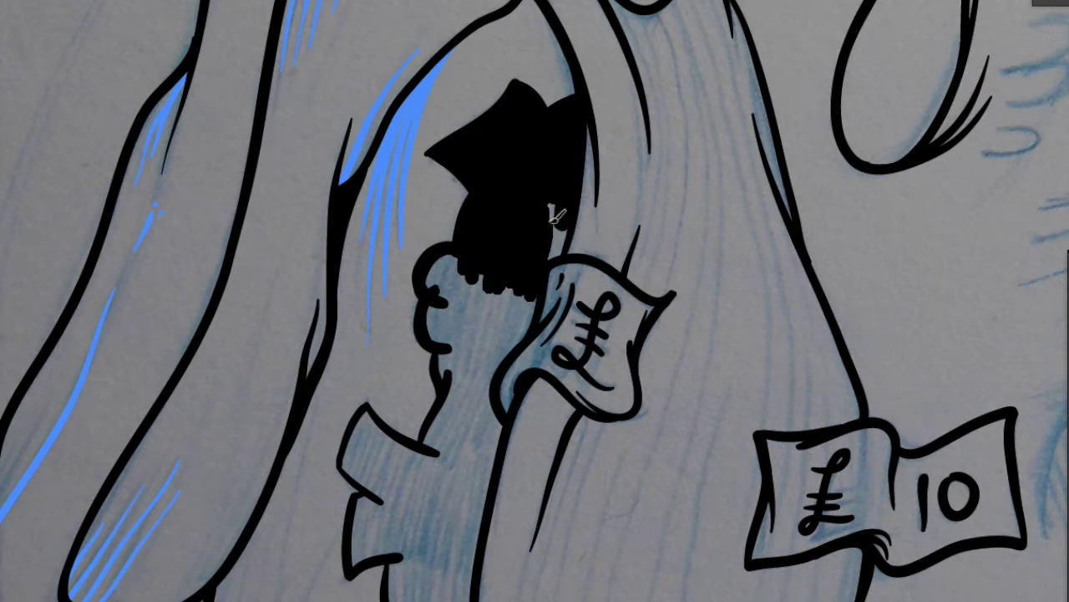
pyautogui.scroll(-3, 542, 285)
# Paint the inside of the scalloped shape with solid black strokes
pyautogui.moveTo(502, 158); pyautogui.dragTo(484, 276)
pyautogui.moveTo(451, 100); pyautogui.dragTo(543, 217)
pyautogui.moveTo(535, 117); pyautogui.dragTo(456, 184)
pyautogui.moveTo(469, 285); pyautogui.dragTo(502, 368)
pyautogui.moveTo(451, 309); pyautogui.dragTo(484, 435)
pyautogui.scroll(-3, 501, 334)
pyautogui.moveTo(506, 188); pyautogui.dragTo(484, 255)
pyautogui.moveTo(544, 163)
pyautogui.mouseDown()
pyautogui.moveTo(518, 251)
pyautogui.moveTo(577, 325)
pyautogui.mouseUp()
pyautogui.moveTo(502, 108); pyautogui.dragTo(481, 188)
pyautogui.moveTo(534, 109)
pyautogui.mouseDown()
pyautogui.moveTo(501, 171)
pyautogui.moveTo(560, 238)
pyautogui.mouseUp()
pyautogui.scroll(-3, 549, 162)
pyautogui.moveTo(606, 113)
pyautogui.mouseDown()
pyautogui.moveTo(558, 191)
pyautogui.moveTo(488, 226)
pyautogui.mouseUp()
# Cover the last gaps so the scalloped shape is completely black
pyautogui.moveTo(468, 184); pyautogui.dragTo(481, 334)
pyautogui.moveTo(535, 217); pyautogui.dragTo(510, 310)
pyautogui.moveTo(534, 267); pyautogui.dragTo(470, 313)
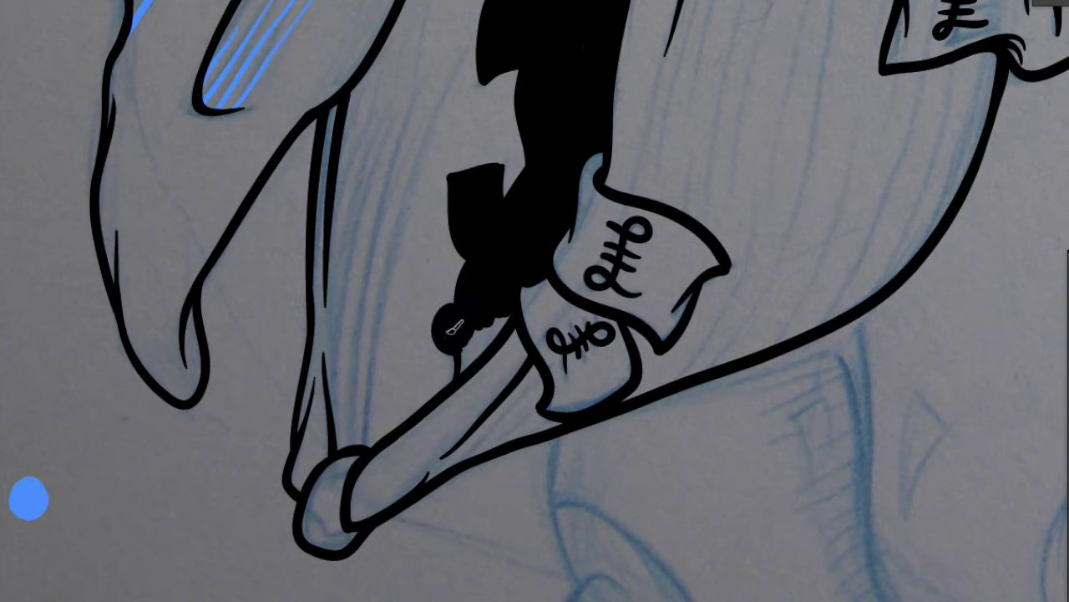
pyautogui.scroll(-5, 426, 243)
# Paint two thick black spikes on top of the head
pyautogui.scroll(-2, 248, 386)
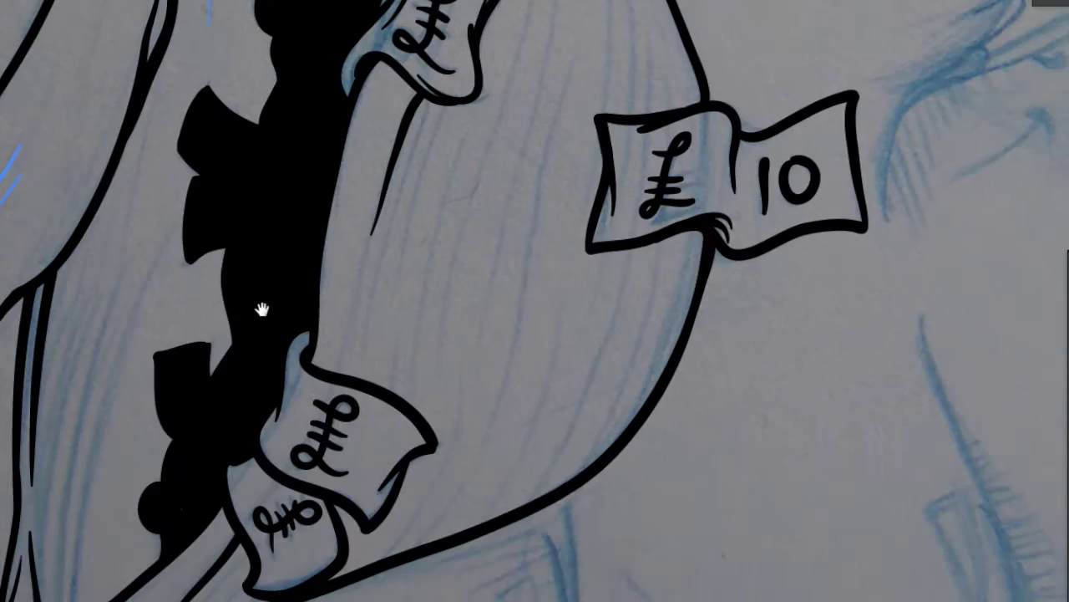
pyautogui.scroll(-5, 559, 212)
pyautogui.scroll(2, 547, 333)
pyautogui.moveTo(401, 175); pyautogui.dragTo(294, 229)
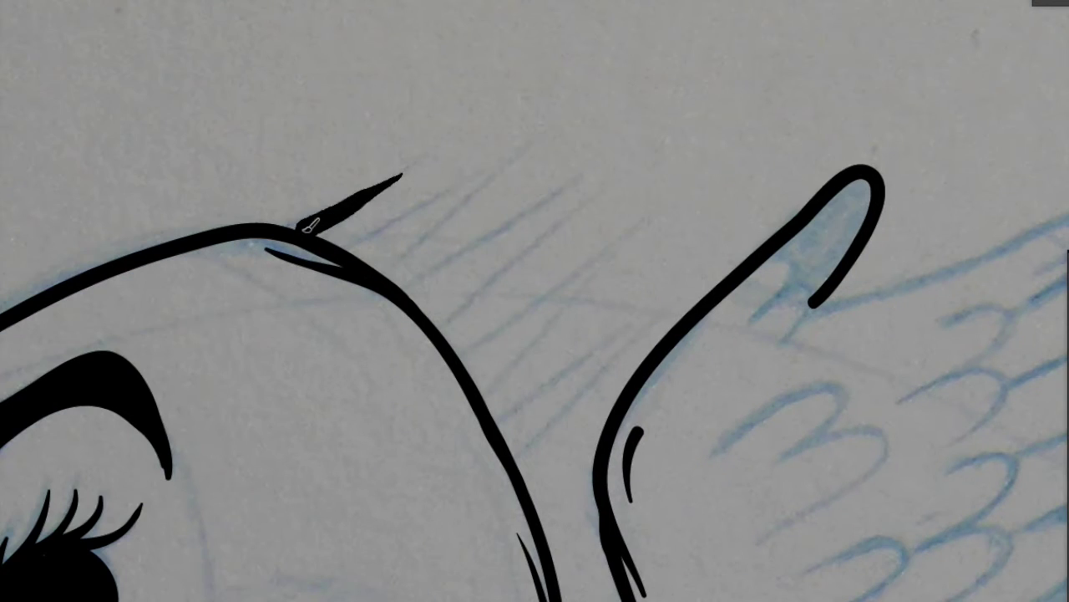
pyautogui.moveTo(548, 137); pyautogui.dragTo(351, 254)
pyautogui.moveTo(489, 178); pyautogui.dragTo(351, 255)
pyautogui.moveTo(401, 208); pyautogui.dragTo(314, 236)
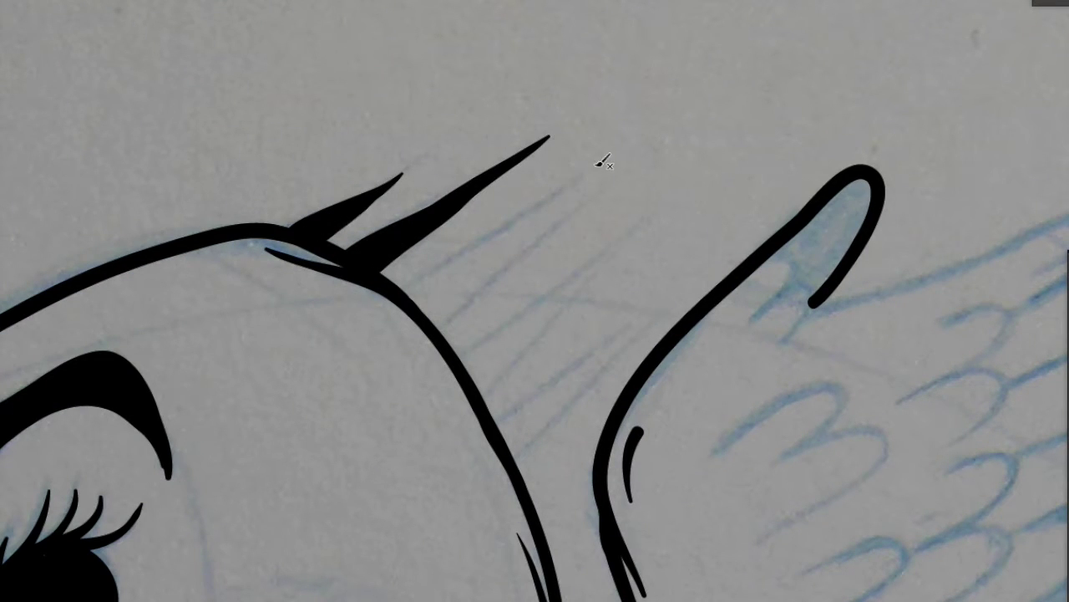
# Add the third, fourth and fifth spikes on the head
pyautogui.moveTo(660, 135); pyautogui.dragTo(417, 308)
pyautogui.moveTo(585, 188); pyautogui.dragTo(422, 317)
pyautogui.moveTo(546, 275); pyautogui.dragTo(471, 141)
pyautogui.moveTo(573, 79); pyautogui.dragTo(393, 242)
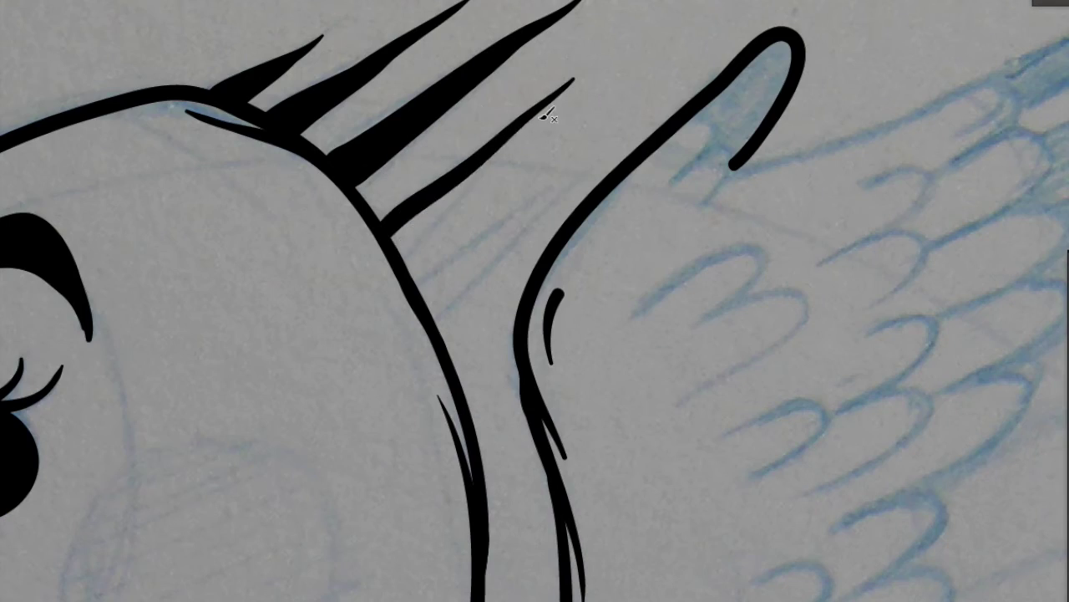
pyautogui.moveTo(535, 113); pyautogui.dragTo(401, 250)
pyautogui.moveTo(510, 138); pyautogui.dragTo(434, 242)
pyautogui.moveTo(595, 155); pyautogui.dragTo(426, 300)
# Ink the forked tip of the wing
pyautogui.moveTo(720, 117)
pyautogui.mouseDown()
pyautogui.moveTo(660, 195)
pyautogui.moveTo(697, 213)
pyautogui.mouseUp()
pyautogui.moveTo(735, 150); pyautogui.dragTo(796, 48)
pyautogui.scroll(-5, 529, 444)
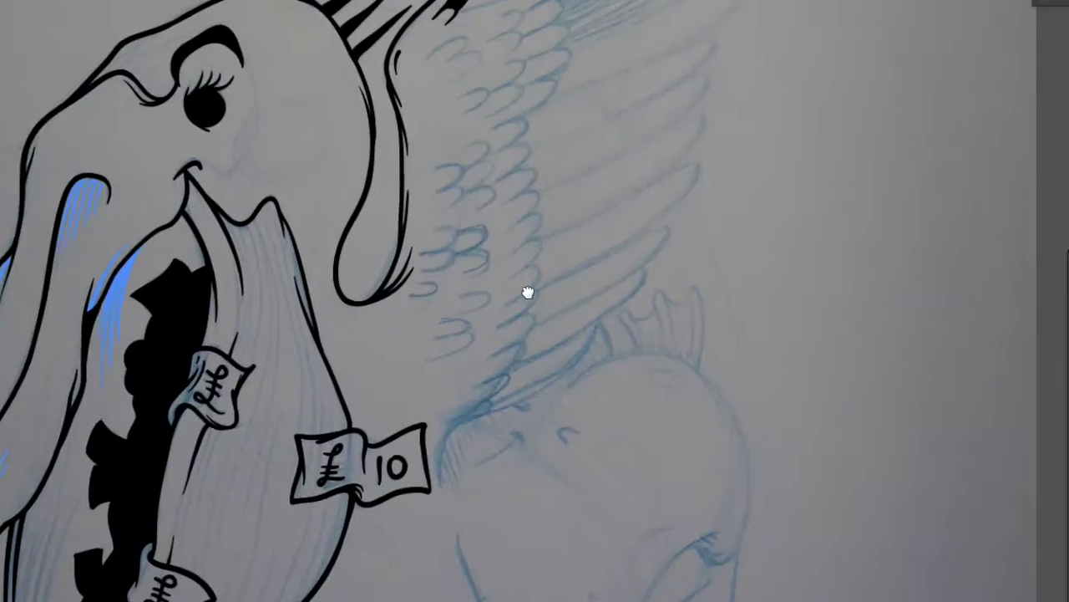
pyautogui.scroll(-5, 547, 150)
pyautogui.scroll(5, 393, 395)
# Ink the small ring as a closed C-shaped stroke, undoing misplaced attempts
pyautogui.moveTo(370, 363)
pyautogui.mouseDown()
pyautogui.moveTo(390, 437)
pyautogui.moveTo(418, 429)
pyautogui.mouseUp()
pyautogui.hotkey('ctrl', 'z')
pyautogui.hotkey('ctrl', 'z')
pyautogui.moveTo(387, 388)
pyautogui.mouseDown()
pyautogui.moveTo(361, 405)
pyautogui.moveTo(426, 406)
pyautogui.moveTo(417, 449)
pyautogui.mouseUp()
pyautogui.hotkey('ctrl', 'z')
pyautogui.moveTo(411, 411); pyautogui.dragTo(422, 449)
pyautogui.moveTo(457, 367); pyautogui.dragTo(409, 453)
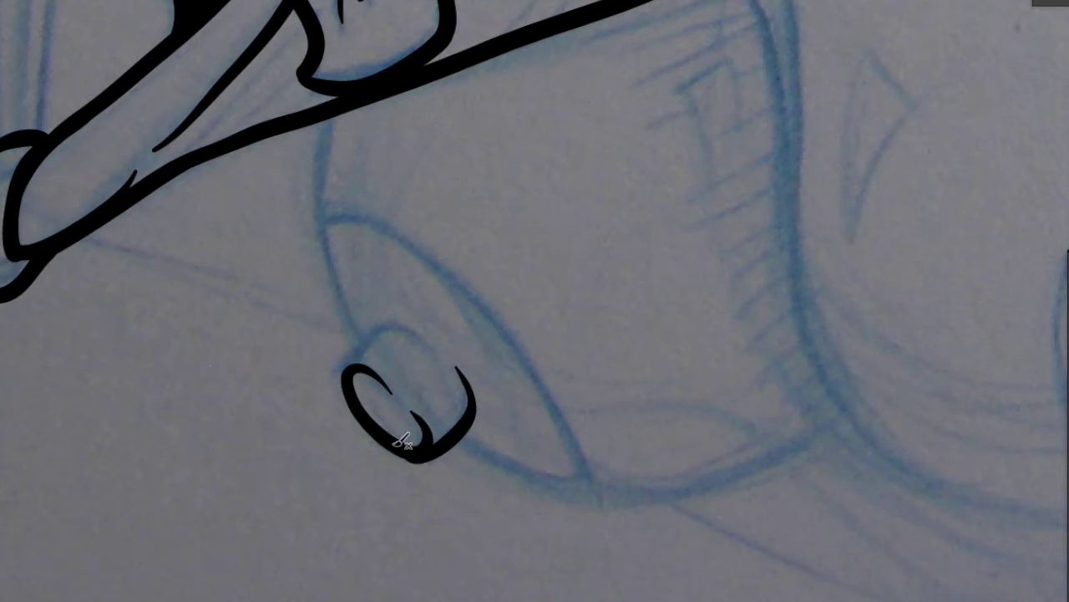
pyautogui.moveTo(375, 334); pyautogui.dragTo(356, 386)
pyautogui.moveTo(311, 116); pyautogui.dragTo(345, 374)
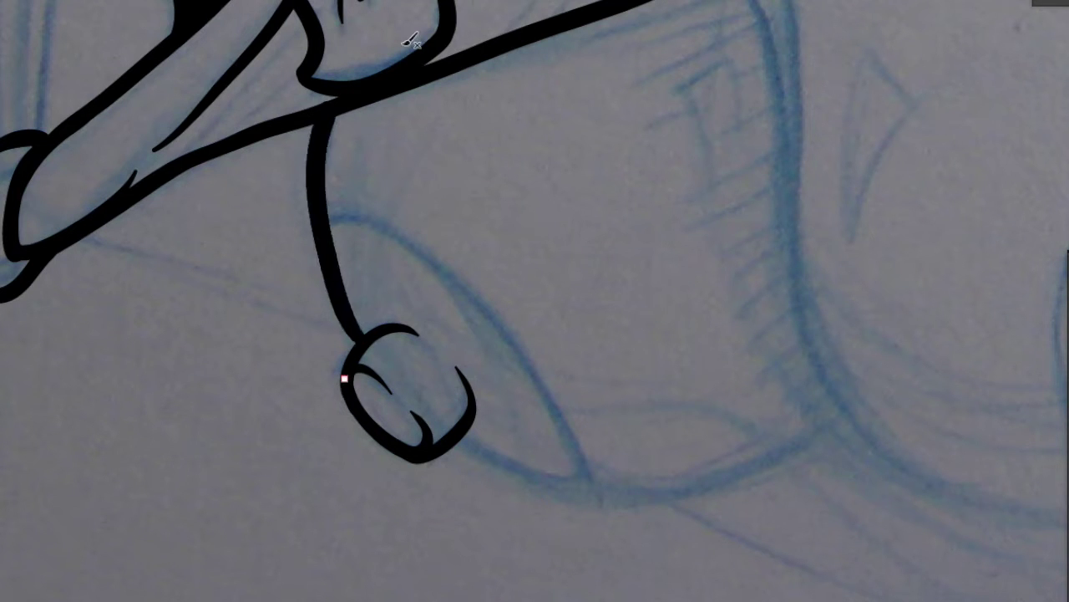
pyautogui.hotkey('ctrl', 'z')
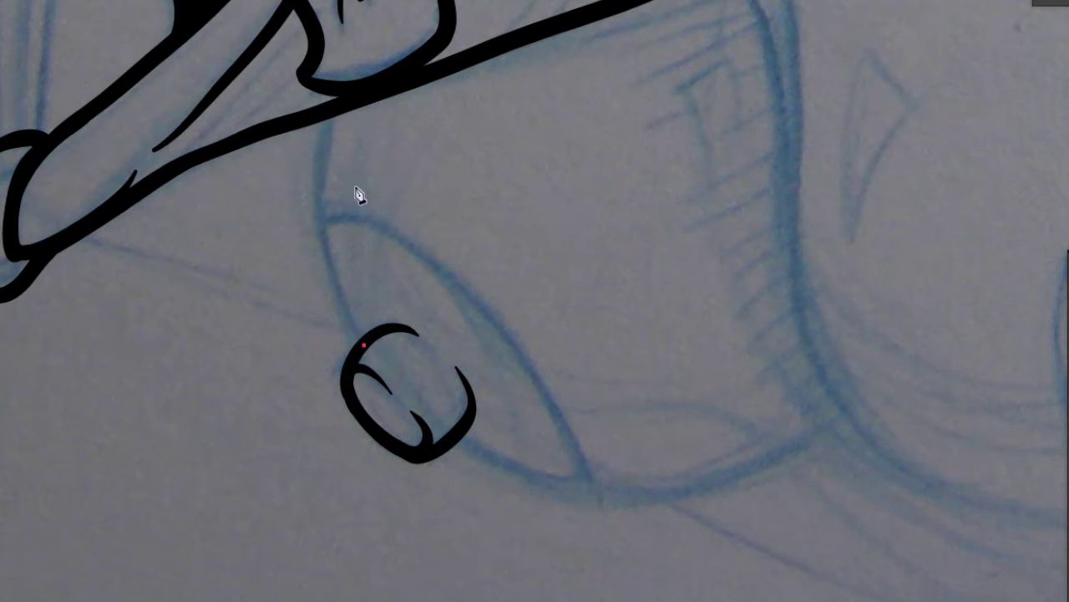
# Extend the black curved body outline from the ring, then deselect the finished paths
pyautogui.moveTo(847, 413); pyautogui.dragTo(1027, 246)
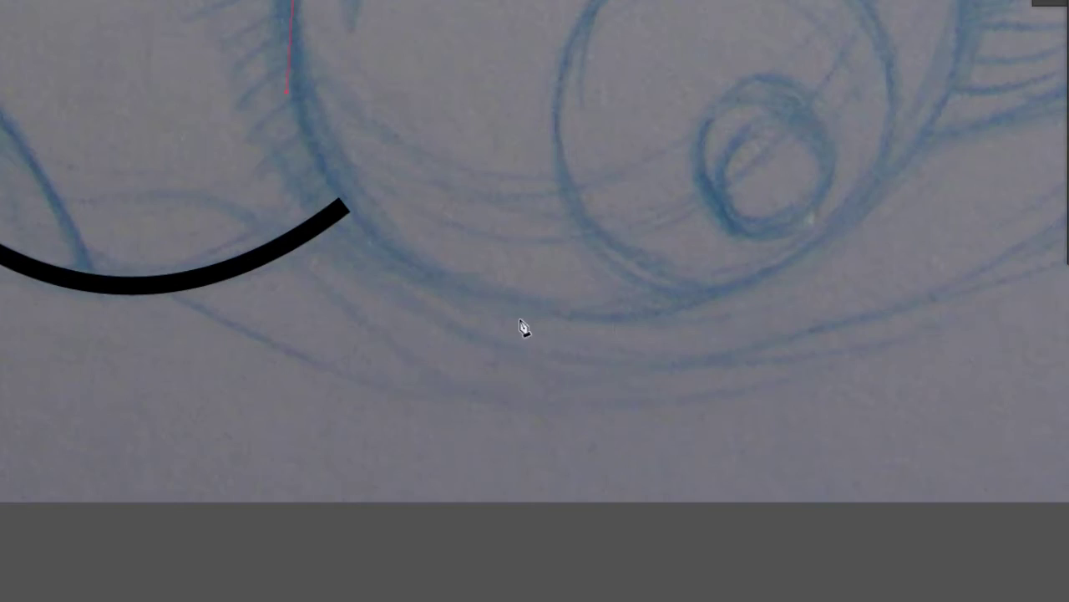
pyautogui.moveTo(599, 324); pyautogui.dragTo(886, 329)
pyautogui.moveTo(925, 163); pyautogui.dragTo(640, 42)
pyautogui.moveTo(530, 84); pyautogui.dragTo(534, 2)
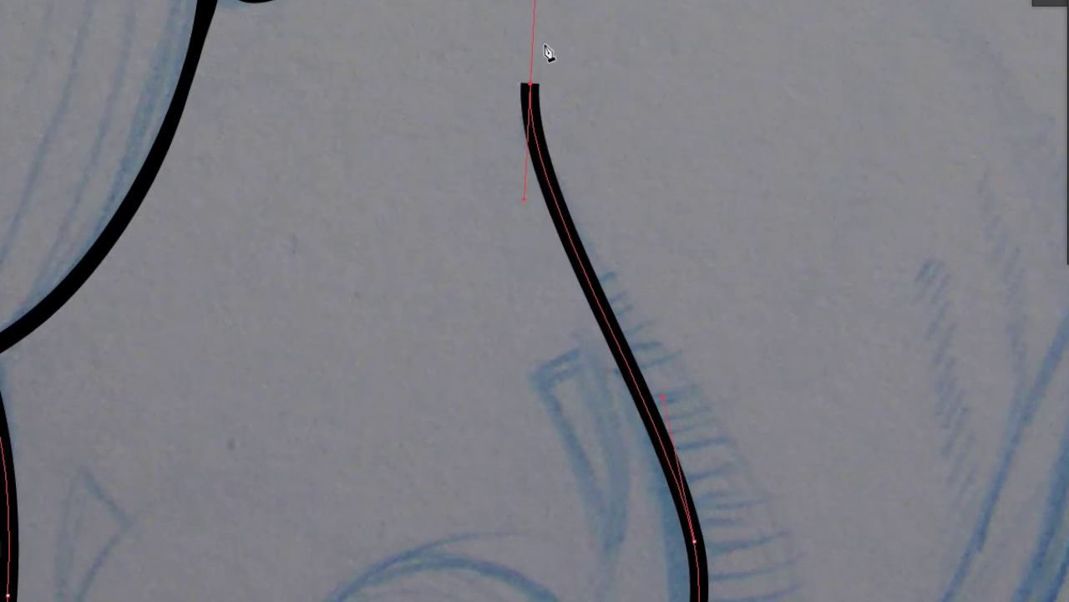
pyautogui.moveTo(377, 332); pyautogui.dragTo(523, 165)
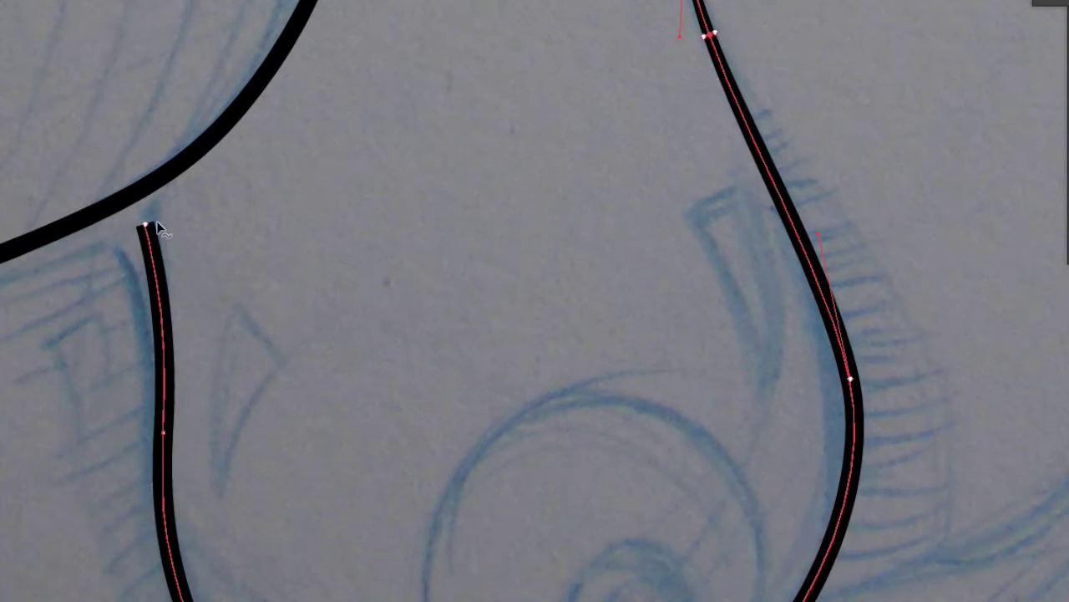
pyautogui.keyDown('ctrl'); pyautogui.click(246, 315); pyautogui.keyUp('ctrl')
pyautogui.moveTo(246, 315); pyautogui.dragTo(631, 363)
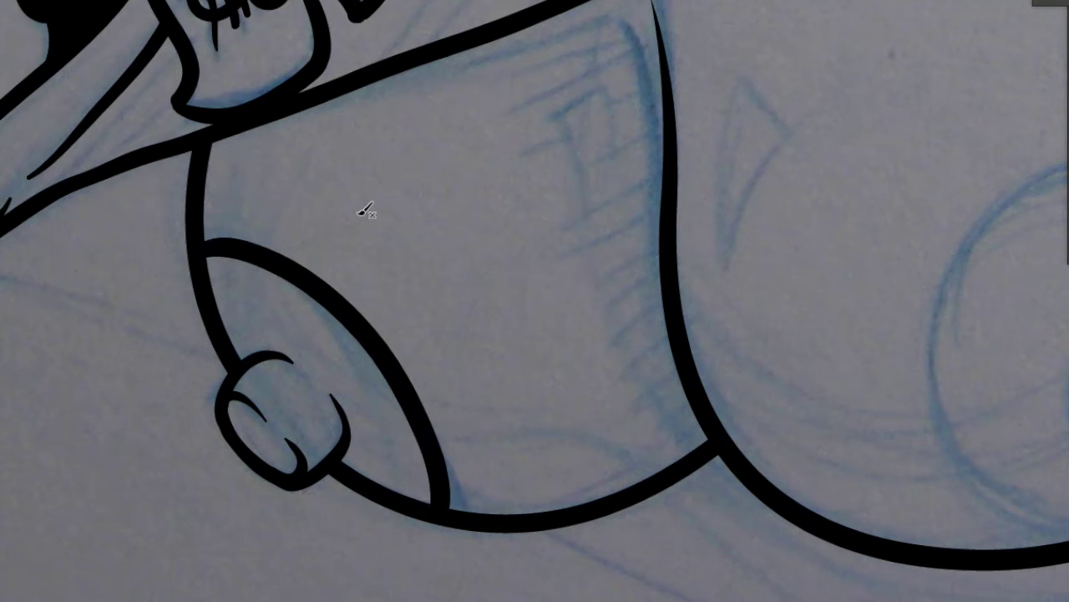
# Ink the loop in the small circle and trace the round chest shape's outline
pyautogui.scroll(3, 507, 334)
pyautogui.scroll(3, 420, 336)
pyautogui.moveTo(404, 318)
pyautogui.mouseDown()
pyautogui.moveTo(496, 357)
pyautogui.moveTo(446, 299)
pyautogui.mouseUp()
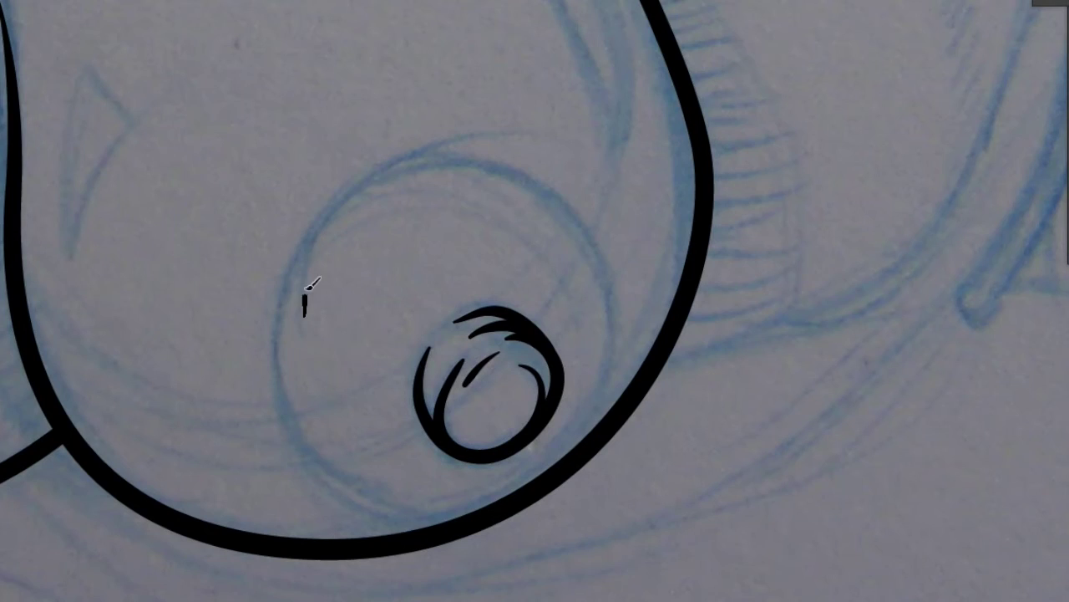
pyautogui.moveTo(305, 315); pyautogui.dragTo(605, 288)
pyautogui.moveTo(556, 230); pyautogui.dragTo(603, 434)
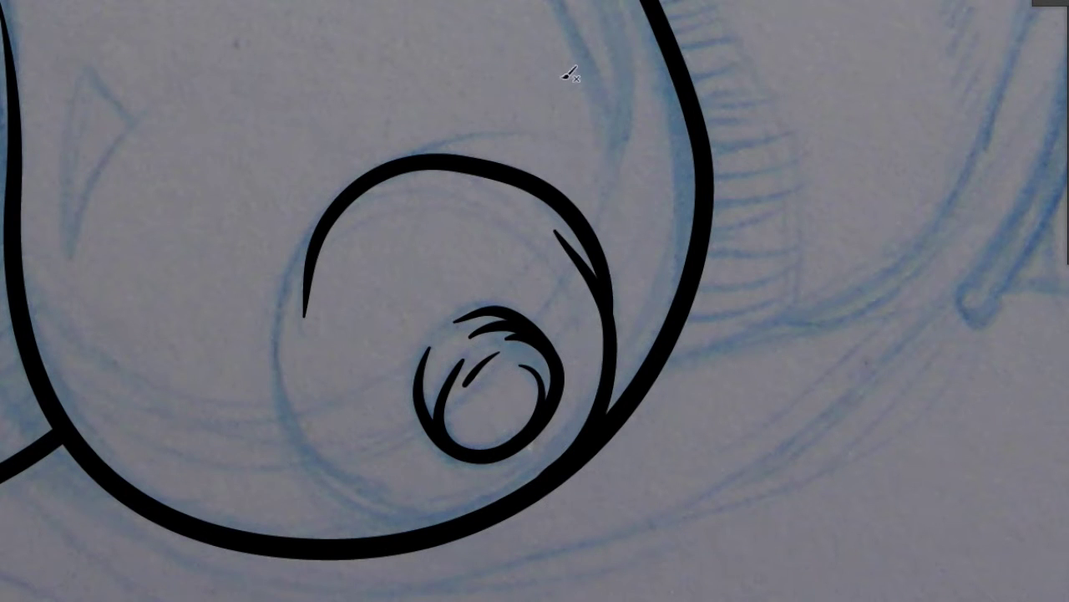
pyautogui.moveTo(308, 455); pyautogui.dragTo(322, 219)
pyautogui.moveTo(300, 425); pyautogui.dragTo(577, 463)
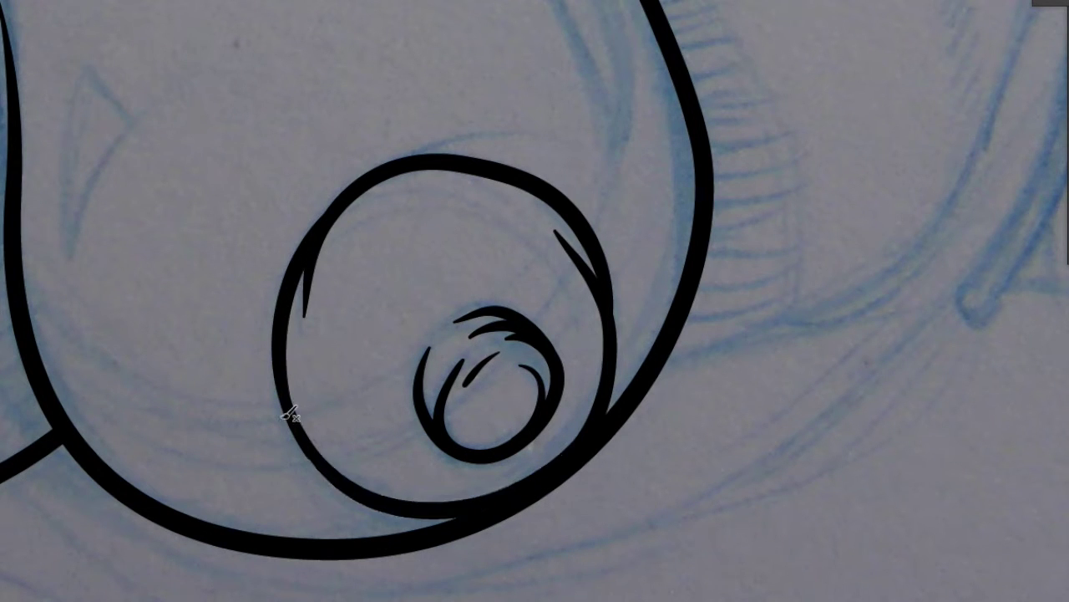
pyautogui.scroll(-5, 434, 293)
pyautogui.scroll(-3, 888, 376)
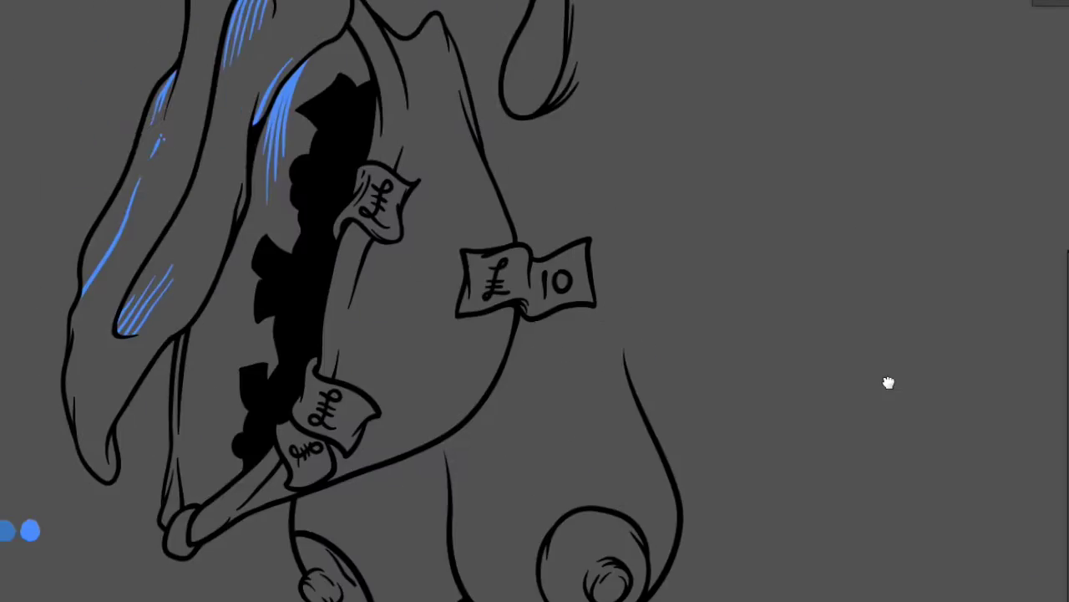
# Ink the long tapered leg curve, the arc across the top, and the outer curve
pyautogui.scroll(3, 826, 271)
pyautogui.scroll(2, 609, 351)
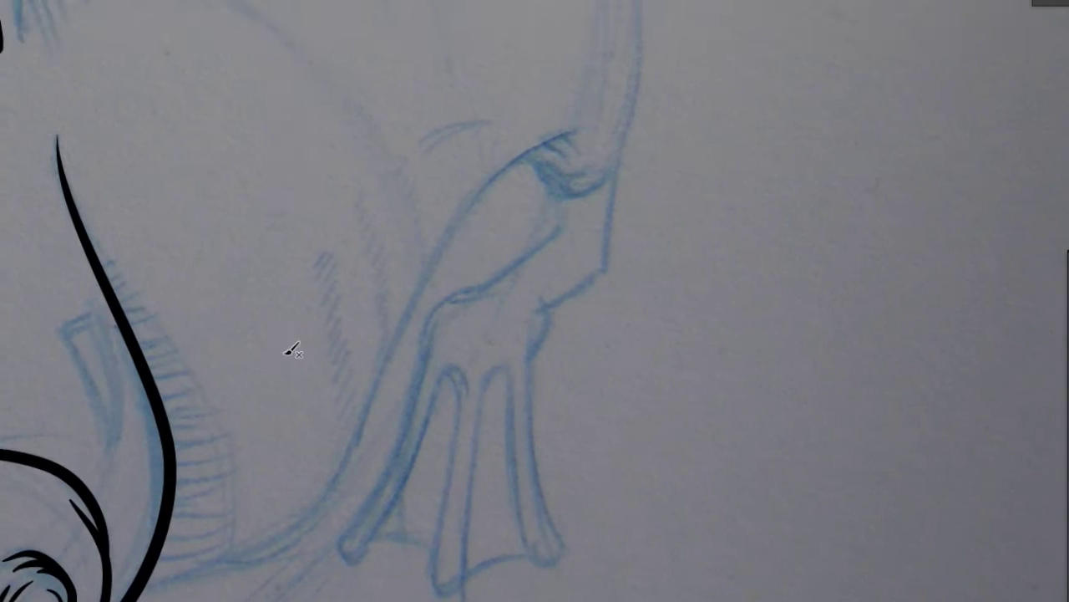
pyautogui.moveTo(330, 387); pyautogui.dragTo(576, 86)
pyautogui.moveTo(138, 543); pyautogui.dragTo(330, 387)
pyautogui.scroll(5, 573, 127)
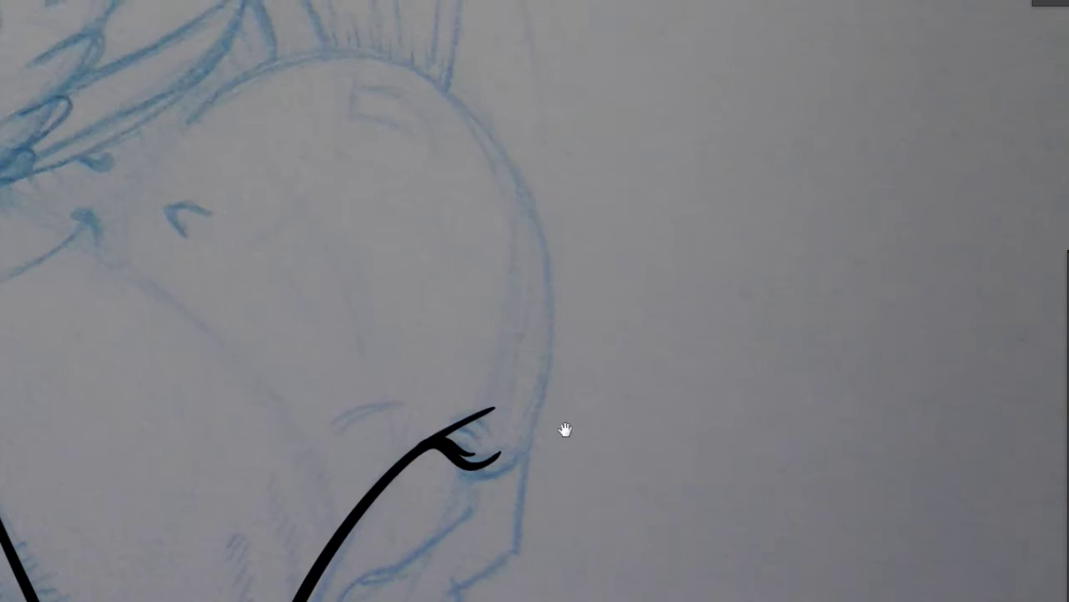
pyautogui.moveTo(226, 87)
pyautogui.mouseDown()
pyautogui.moveTo(384, 29)
pyautogui.moveTo(567, 182)
pyautogui.moveTo(553, 314)
pyautogui.mouseUp()
pyautogui.moveTo(558, 408); pyautogui.dragTo(569, 180)
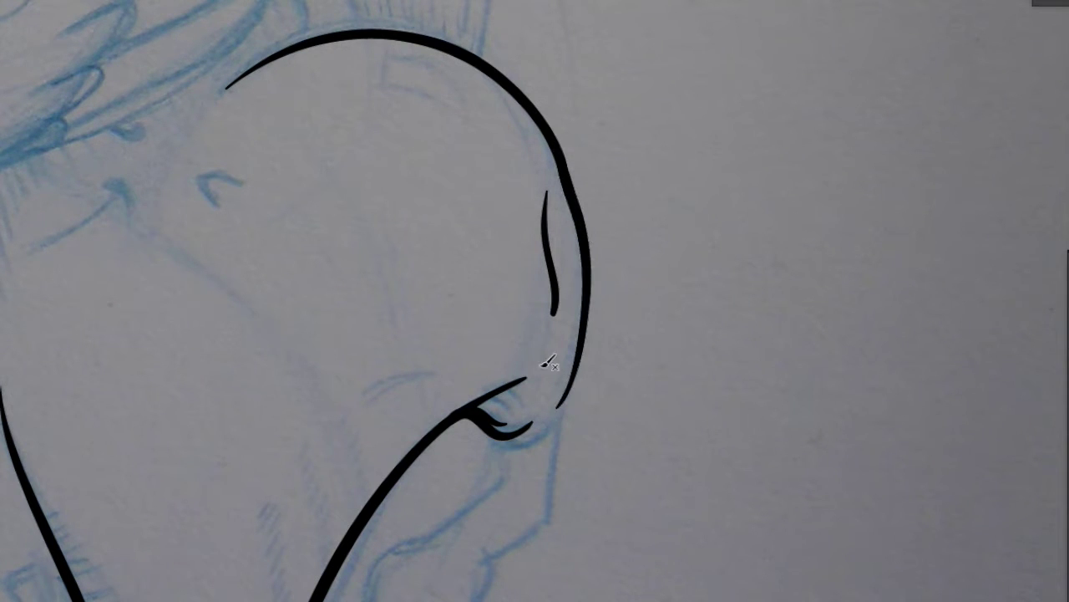
# Ink the thin inner leg lines running down to the bottom loop
pyautogui.scroll(-5, 485, 334)
pyautogui.moveTo(469, 344); pyautogui.dragTo(366, 503)
pyautogui.scroll(3, 382, 306)
pyautogui.moveTo(504, 182); pyautogui.dragTo(378, 491)
pyautogui.moveTo(685, 17); pyautogui.dragTo(488, 200)
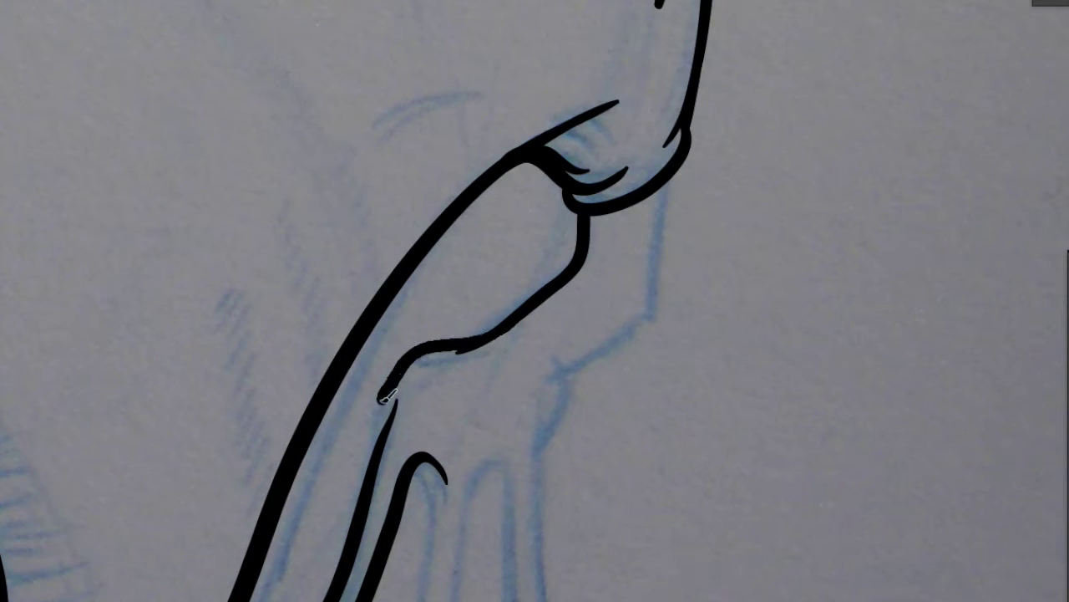
# Ink the toes, webbing curves and the bulge on the leg's right side
pyautogui.moveTo(316, 562); pyautogui.dragTo(322, 526)
pyautogui.moveTo(315, 253)
pyautogui.mouseDown()
pyautogui.moveTo(330, 530)
pyautogui.moveTo(372, 253)
pyautogui.moveTo(436, 499)
pyautogui.moveTo(458, 483)
pyautogui.mouseUp()
pyautogui.moveTo(431, 189)
pyautogui.mouseDown()
pyautogui.moveTo(456, 468)
pyautogui.moveTo(334, 522)
pyautogui.mouseUp()
pyautogui.moveTo(189, 483); pyautogui.dragTo(284, 507)
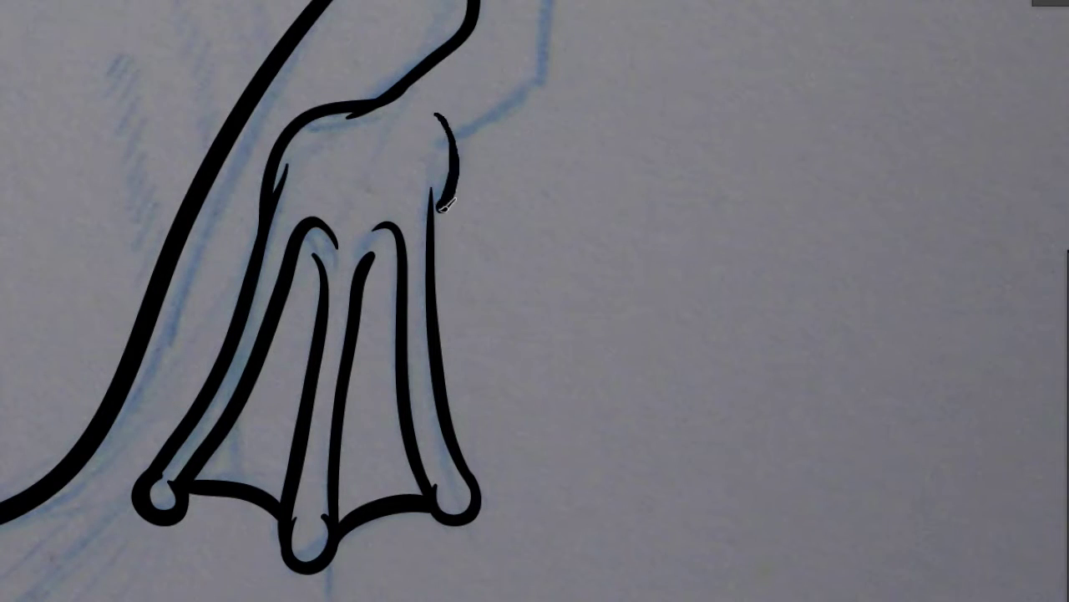
pyautogui.moveTo(430, 111); pyautogui.dragTo(439, 221)
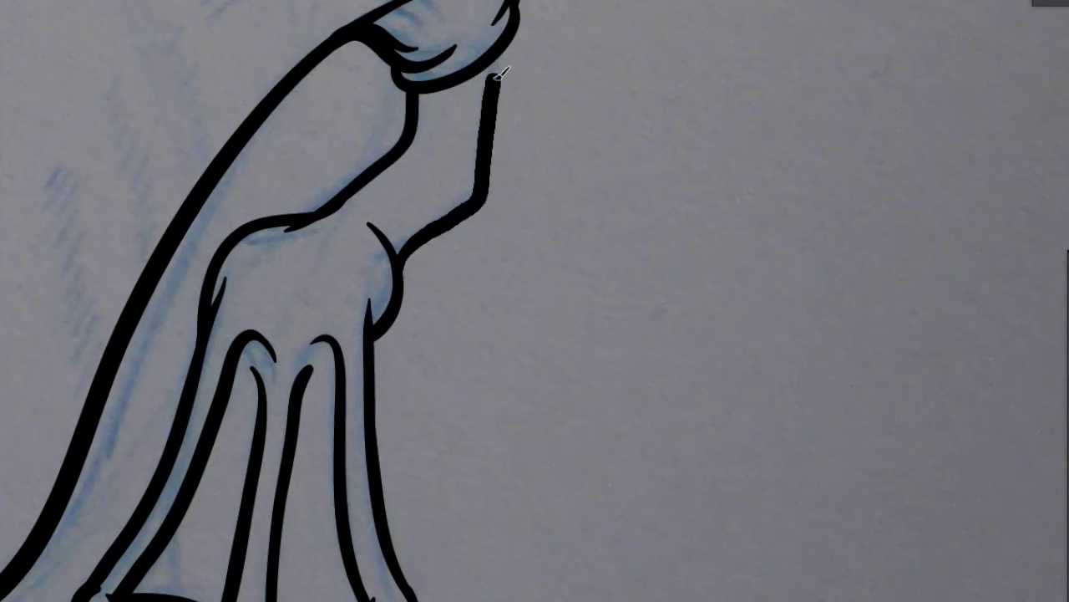
# Replace the misdrawn middle toe with a stroke arching into the right toe
pyautogui.click(402, 200)
pyautogui.press('Delete')
pyautogui.moveTo(414, 408); pyautogui.dragTo(489, 201)
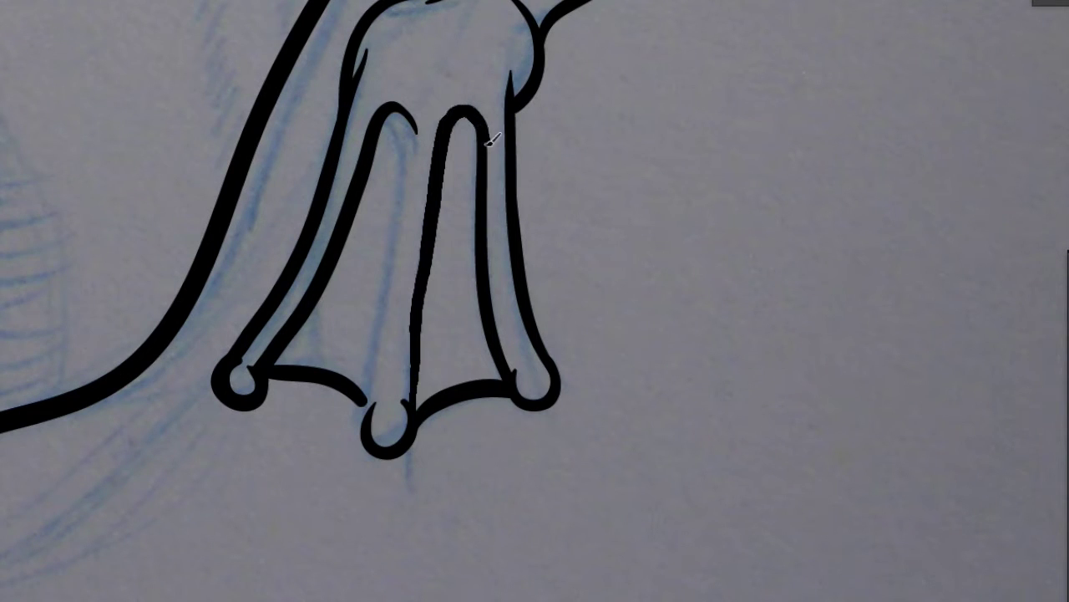
pyautogui.moveTo(392, 116)
pyautogui.mouseDown()
pyautogui.moveTo(370, 417)
pyautogui.moveTo(366, 398)
pyautogui.mouseUp()
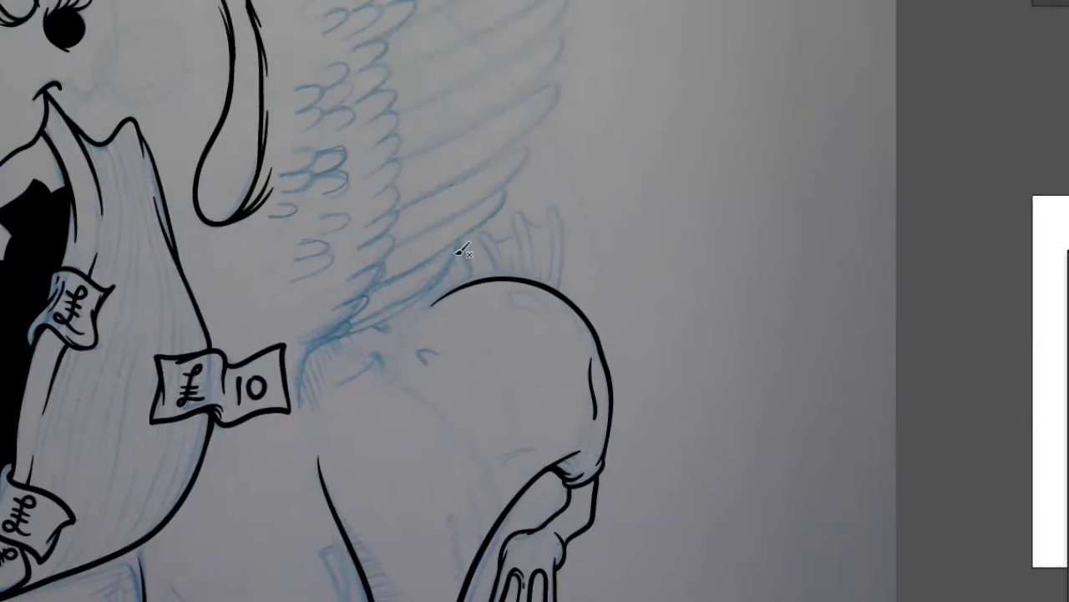
# Brush a row of rounded looped tufts on the head, undoing unwanted trial strokes
pyautogui.moveTo(213, 237); pyautogui.dragTo(255, 360)
pyautogui.moveTo(288, 231)
pyautogui.mouseDown()
pyautogui.moveTo(334, 344)
pyautogui.moveTo(265, 224)
pyautogui.moveTo(376, 342)
pyautogui.mouseUp()
pyautogui.hotkey('ctrl', 'z')
pyautogui.hotkey('ctrl', 'z')
pyautogui.hotkey('ctrl', 'z')
pyautogui.moveTo(322, 234)
pyautogui.mouseDown()
pyautogui.moveTo(376, 343)
pyautogui.moveTo(441, 310)
pyautogui.moveTo(441, 356)
pyautogui.mouseUp()
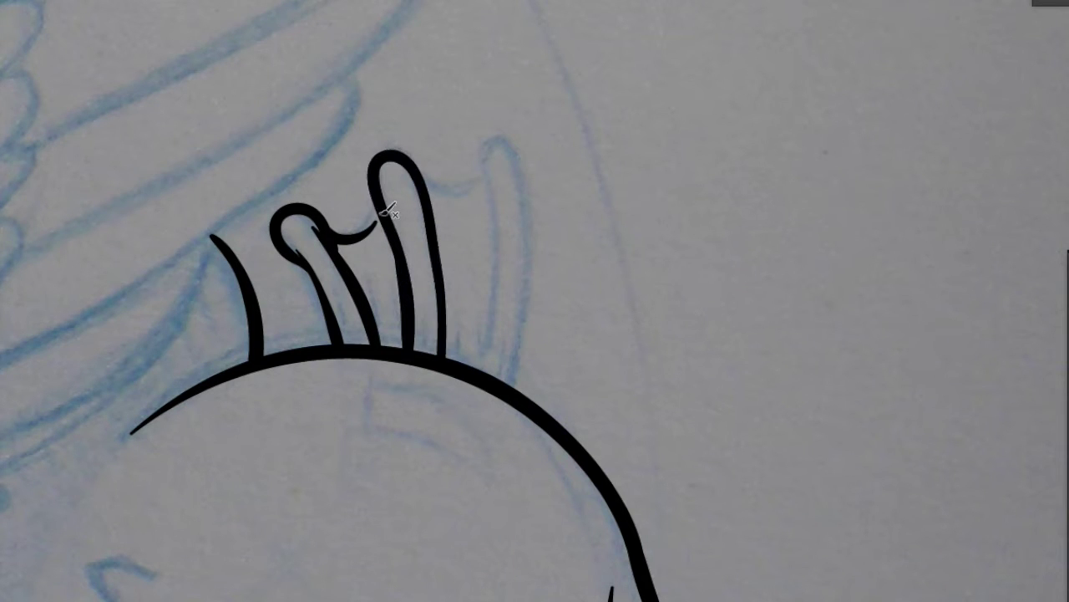
pyautogui.moveTo(382, 210); pyautogui.dragTo(351, 234)
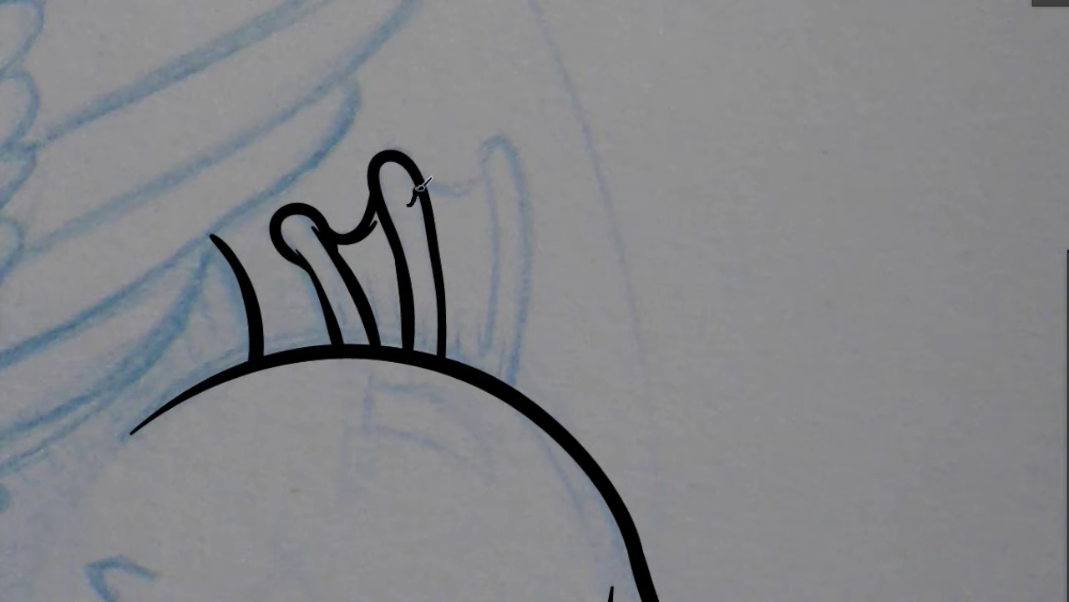
pyautogui.moveTo(493, 371)
pyautogui.mouseDown()
pyautogui.moveTo(490, 172)
pyautogui.moveTo(530, 165)
pyautogui.mouseUp()
pyautogui.hotkey('ctrl', 'z')
pyautogui.hotkey('ctrl', 'z')
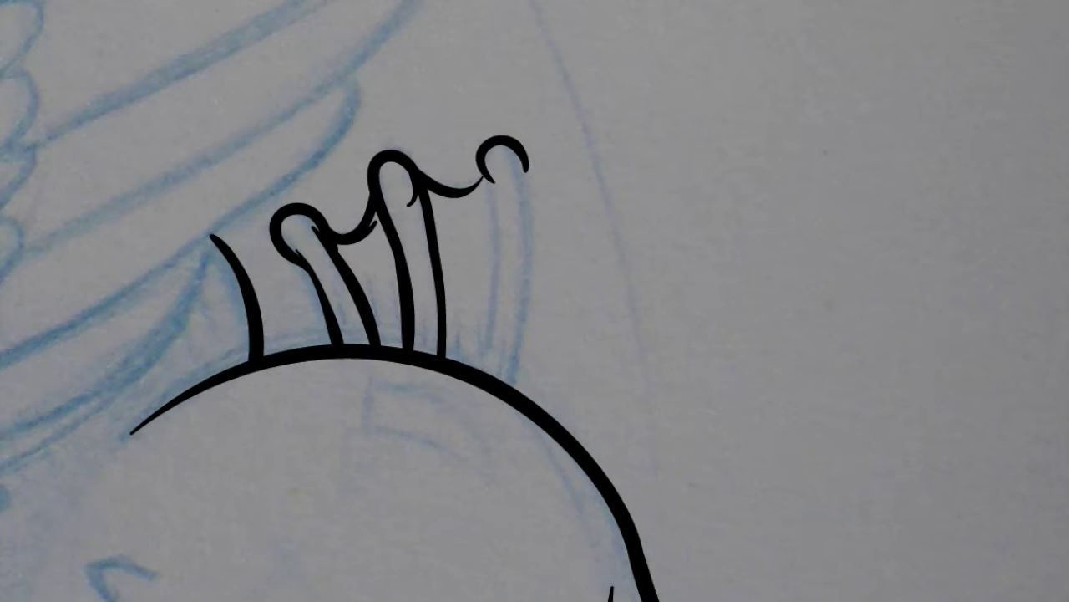
pyautogui.moveTo(482, 370)
pyautogui.mouseDown()
pyautogui.moveTo(493, 171)
pyautogui.moveTo(511, 380)
pyautogui.mouseUp()
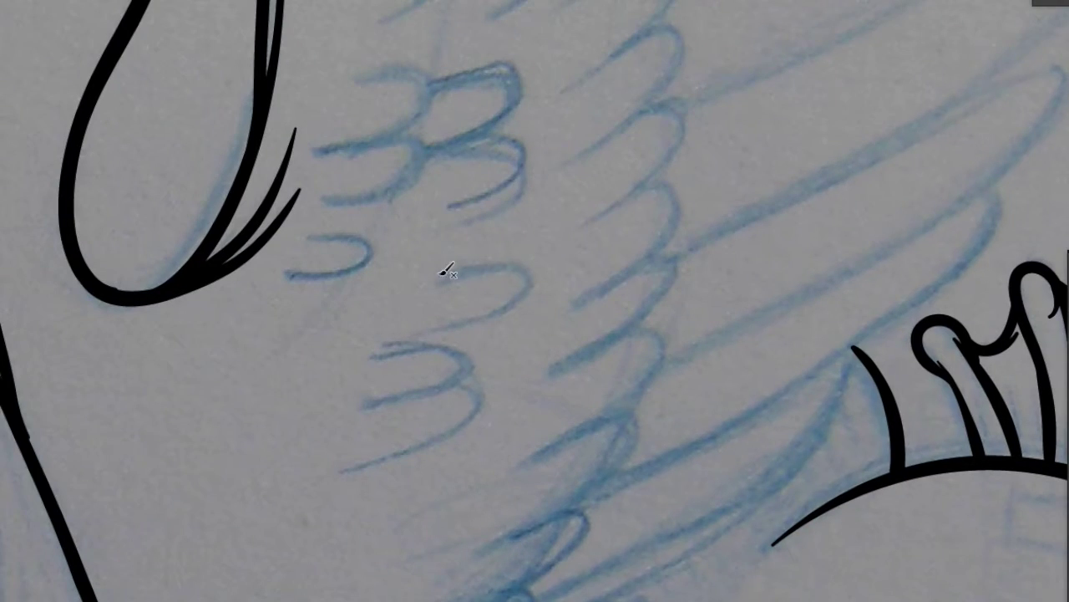
# Ink the first cluster of hooked, 3-shaped feathers on the wing
pyautogui.moveTo(434, 274)
pyautogui.mouseDown()
pyautogui.moveTo(479, 317)
pyautogui.moveTo(361, 407)
pyautogui.mouseUp()
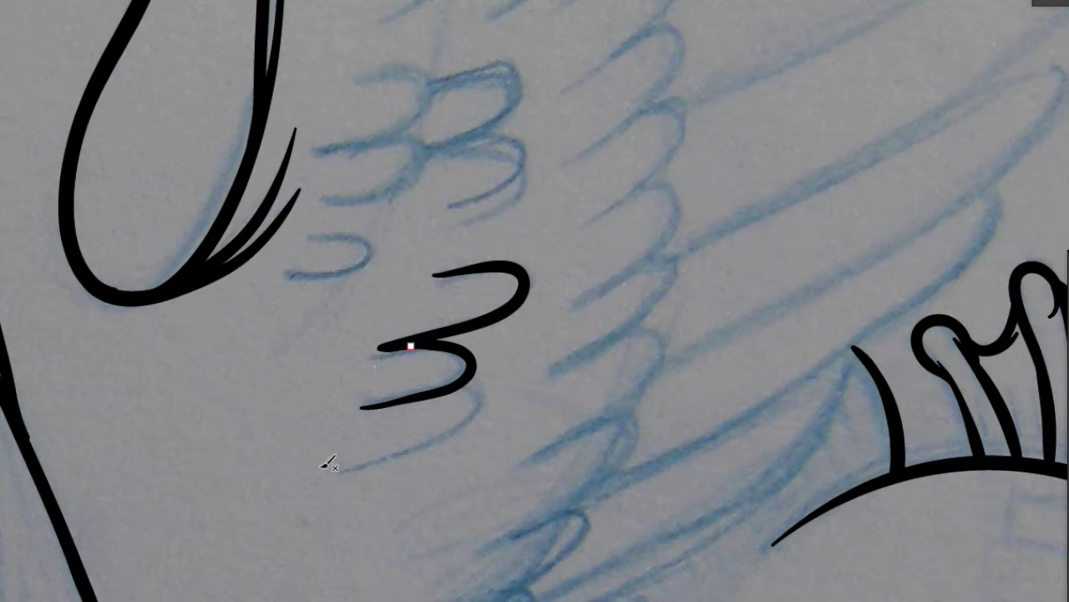
pyautogui.moveTo(386, 453); pyautogui.dragTo(482, 390)
pyautogui.moveTo(332, 342); pyautogui.dragTo(334, 382)
pyautogui.moveTo(376, 187)
pyautogui.mouseDown()
pyautogui.moveTo(441, 224)
pyautogui.moveTo(338, 255)
pyautogui.mouseUp()
pyautogui.moveTo(347, 309)
pyautogui.mouseDown()
pyautogui.moveTo(418, 241)
pyautogui.moveTo(461, 319)
pyautogui.mouseUp()
pyautogui.moveTo(455, 192)
pyautogui.mouseDown()
pyautogui.moveTo(535, 175)
pyautogui.moveTo(468, 234)
pyautogui.mouseUp()
# Add more hooked feather pairs, doubling the upper one into a 33-shaped cluster
pyautogui.scroll(5, 351, 222)
pyautogui.moveTo(350, 219); pyautogui.dragTo(367, 284)
pyautogui.moveTo(372, 342); pyautogui.dragTo(371, 281)
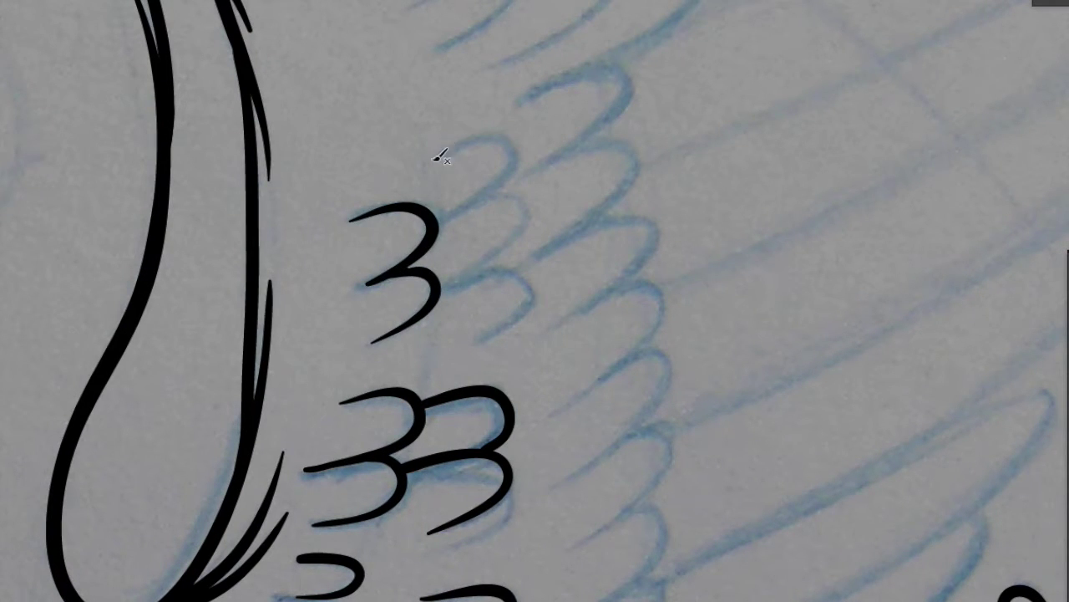
pyautogui.moveTo(439, 155); pyautogui.dragTo(435, 223)
pyautogui.moveTo(485, 339)
pyautogui.mouseDown()
pyautogui.moveTo(441, 282)
pyautogui.moveTo(437, 232)
pyautogui.mouseUp()
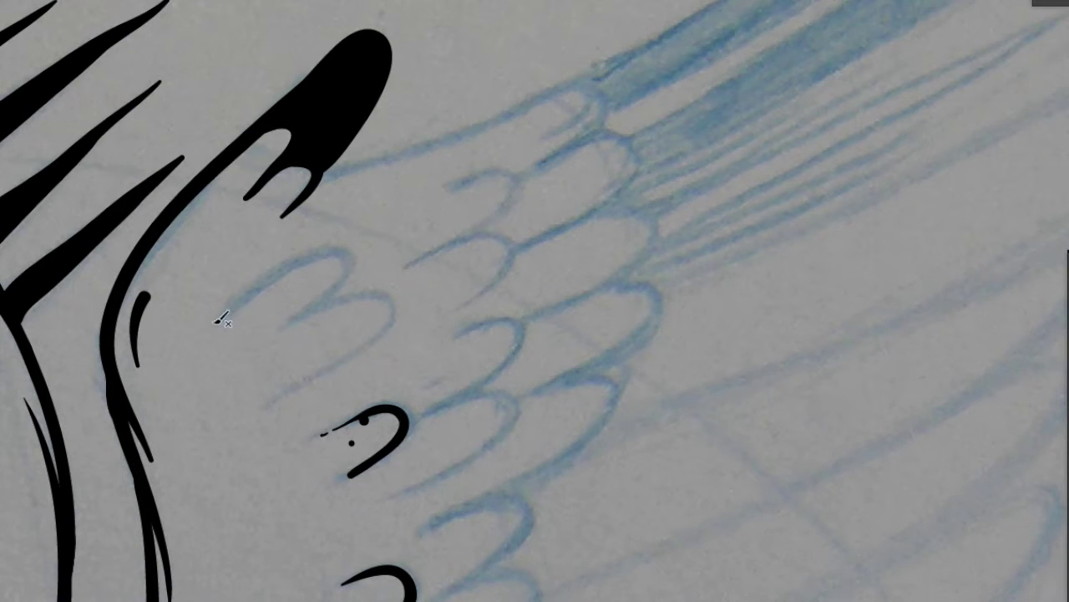
# Ink further 3-shaped feathers with tapered, dotted tail lines and inner strokes
pyautogui.moveTo(238, 299)
pyautogui.mouseDown()
pyautogui.moveTo(309, 305)
pyautogui.moveTo(342, 365)
pyautogui.mouseUp()
pyautogui.moveTo(261, 418); pyautogui.dragTo(340, 365)
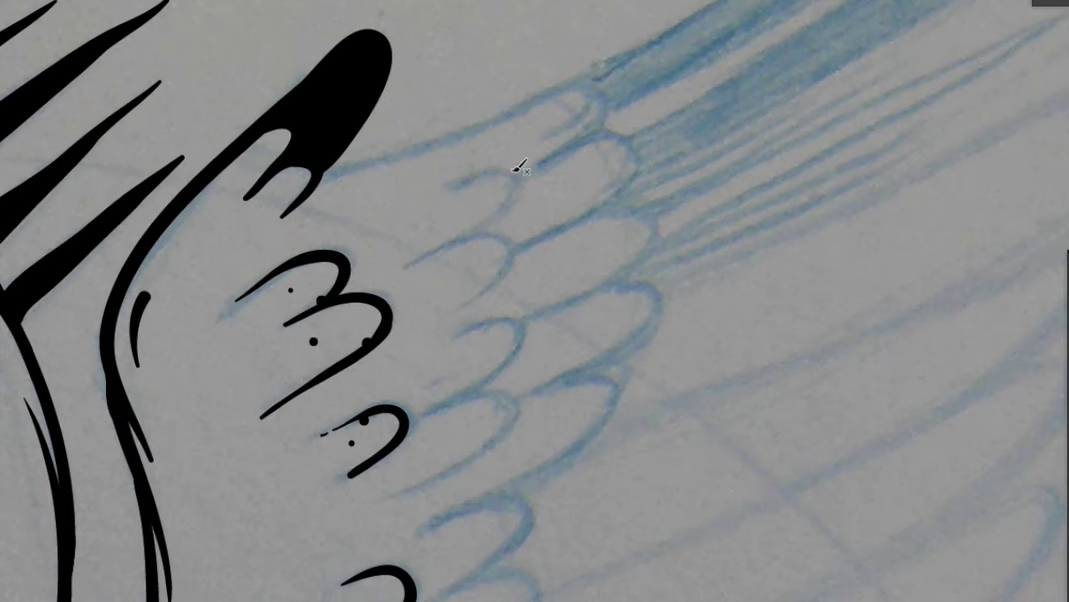
pyautogui.moveTo(511, 257); pyautogui.dragTo(456, 311)
pyautogui.moveTo(414, 263); pyautogui.dragTo(458, 245)
pyautogui.moveTo(522, 186); pyautogui.dragTo(501, 229)
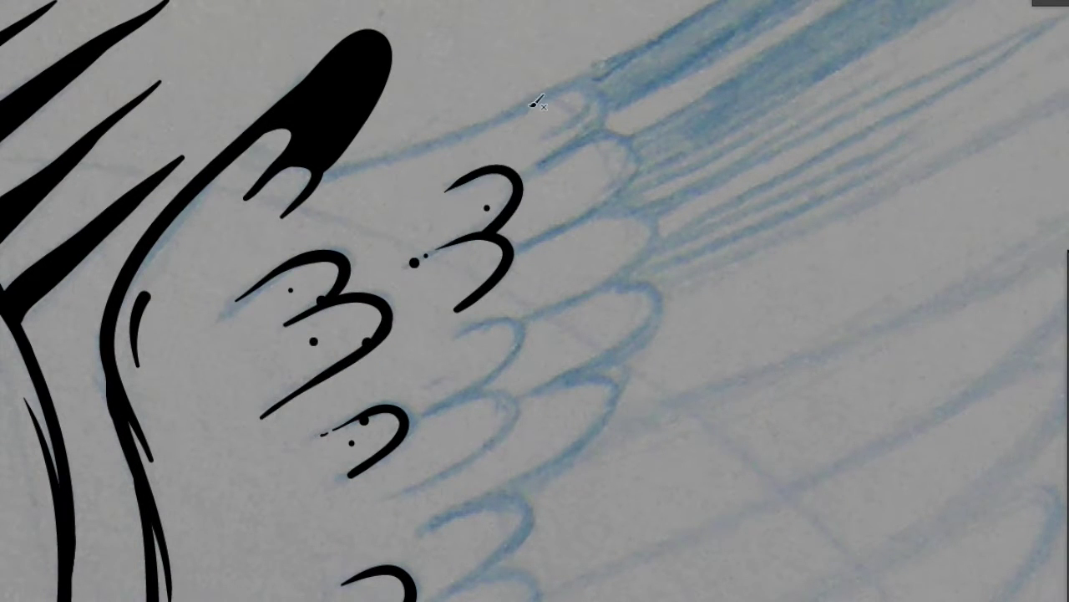
pyautogui.moveTo(367, 205)
pyautogui.mouseDown()
pyautogui.moveTo(468, 226)
pyautogui.moveTo(364, 280)
pyautogui.mouseUp()
pyautogui.moveTo(401, 246); pyautogui.dragTo(472, 196)
# Brush long hooked feather strokes and loops, adding a dot inside one feather
pyautogui.moveTo(171, 201)
pyautogui.mouseDown()
pyautogui.moveTo(443, 111)
pyautogui.moveTo(418, 154)
pyautogui.moveTo(279, 15)
pyautogui.moveTo(246, 266)
pyautogui.mouseUp()
pyautogui.moveTo(155, 359); pyautogui.dragTo(255, 267)
pyautogui.moveTo(267, 196); pyautogui.dragTo(334, 84)
pyautogui.moveTo(301, 163); pyautogui.dragTo(378, 124)
pyautogui.click(275, 153)
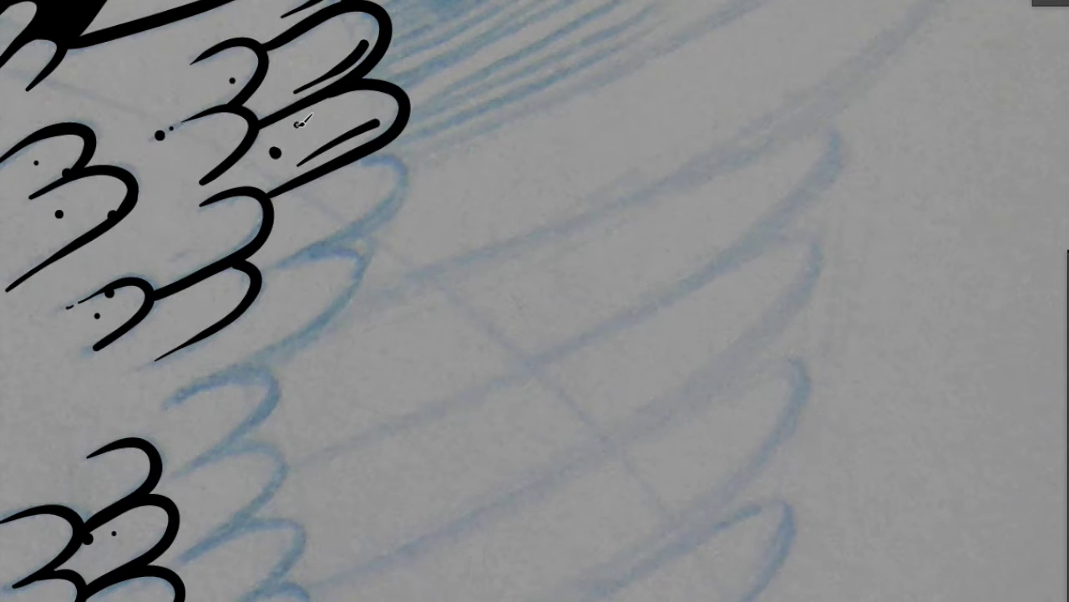
pyautogui.moveTo(203, 250); pyautogui.dragTo(225, 133)
pyautogui.moveTo(280, 159)
pyautogui.mouseDown()
pyautogui.moveTo(422, 38)
pyautogui.moveTo(499, 95)
pyautogui.mouseUp()
# Ink long feather strokes and more feather loops across the wing
pyautogui.moveTo(359, 342); pyautogui.dragTo(468, 193)
pyautogui.moveTo(301, 194)
pyautogui.mouseDown()
pyautogui.moveTo(472, 28)
pyautogui.moveTo(413, 37)
pyautogui.mouseUp()
pyautogui.scroll(-3, 380, 153)
pyautogui.moveTo(351, 118); pyautogui.dragTo(317, 219)
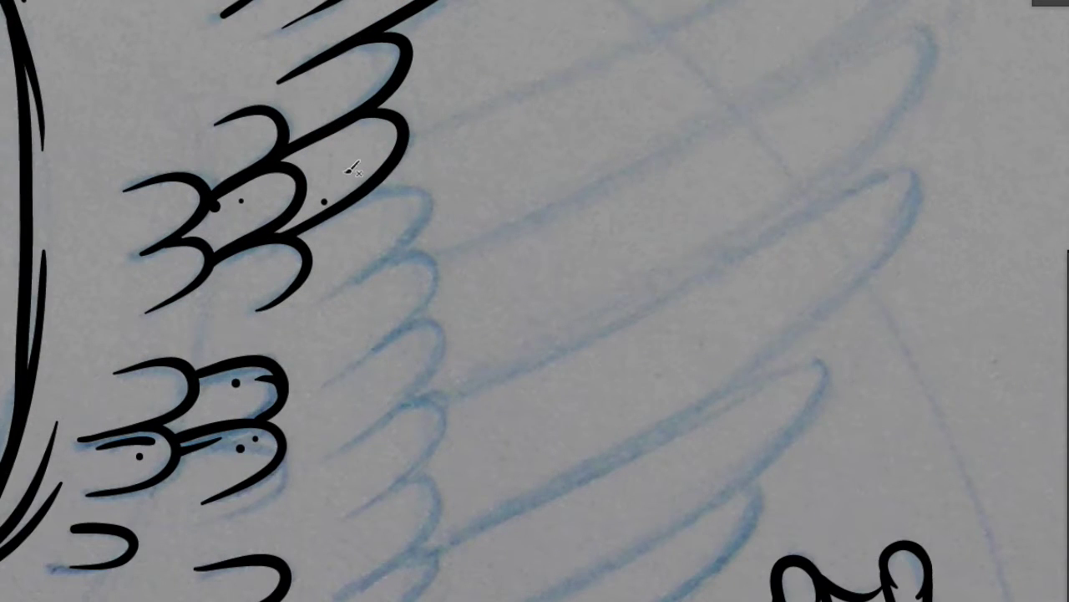
pyautogui.scroll(3, 293, 142)
pyautogui.hscroll(2, 293, 142)
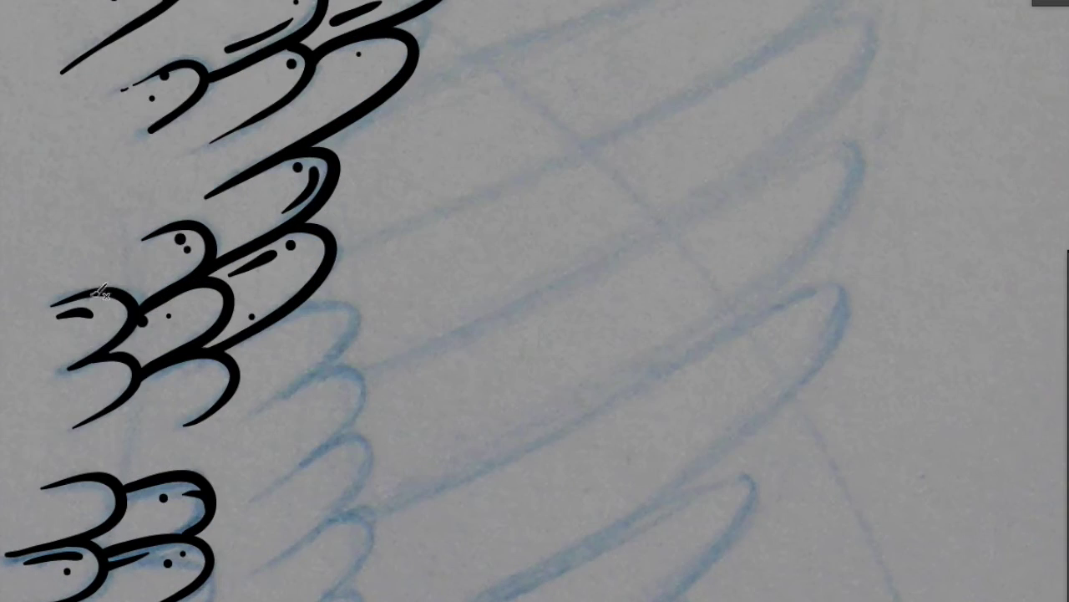
pyautogui.moveTo(247, 414)
pyautogui.mouseDown()
pyautogui.moveTo(359, 317)
pyautogui.moveTo(226, 351)
pyautogui.mouseUp()
# Ink a series of feather loops lower on the wing and along its edge
pyautogui.scroll(-4, 268, 211)
pyautogui.hscroll(2, 267, 211)
pyautogui.moveTo(267, 210)
pyautogui.mouseDown()
pyautogui.moveTo(296, 280)
pyautogui.moveTo(197, 330)
pyautogui.mouseUp()
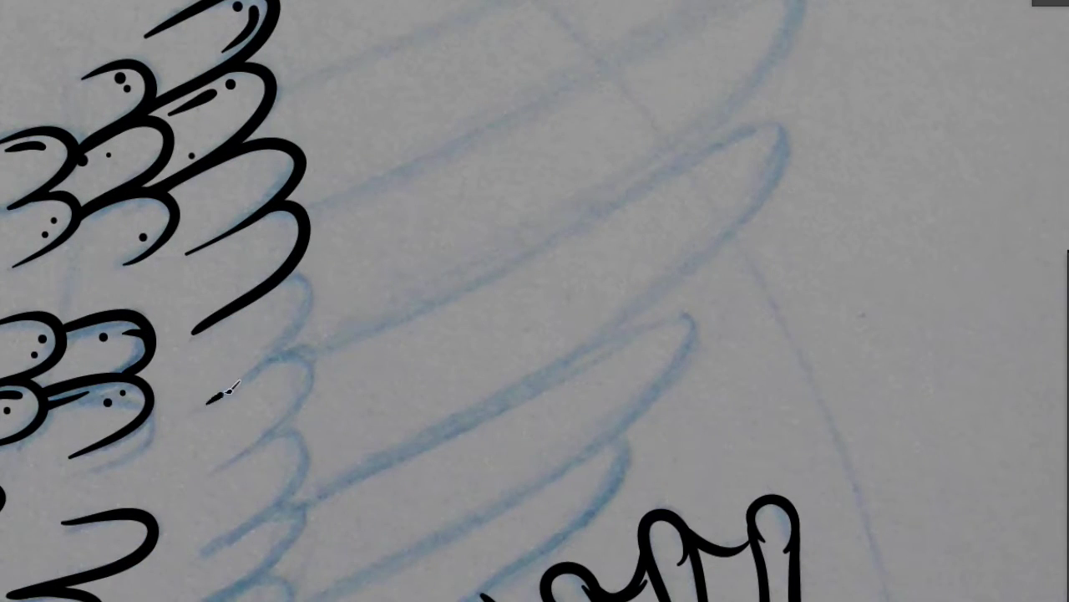
pyautogui.moveTo(284, 269); pyautogui.dragTo(209, 403)
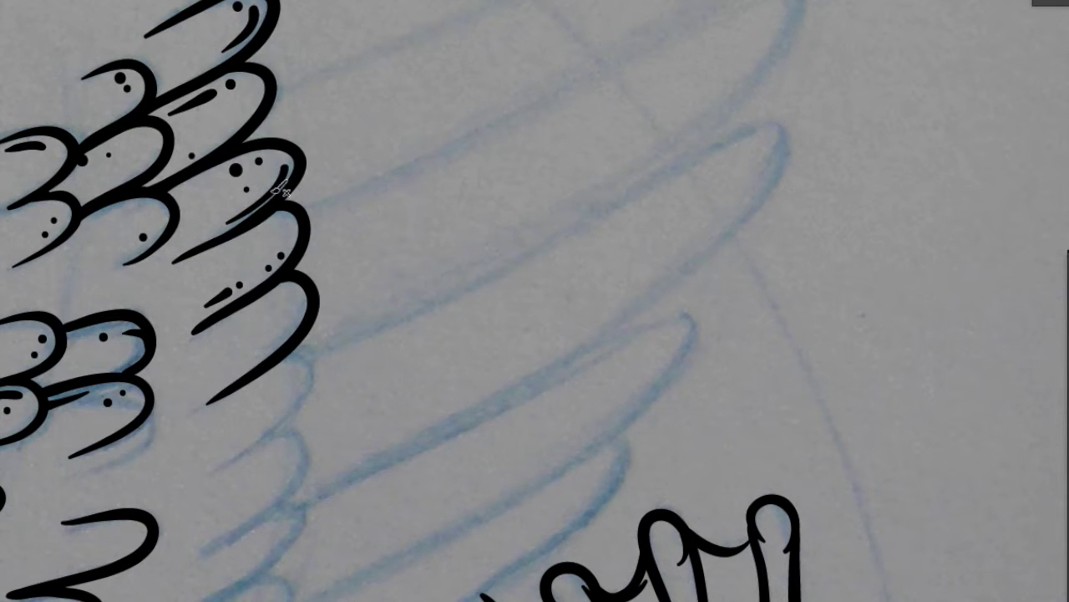
pyautogui.scroll(-5, 283, 191)
pyautogui.moveTo(284, 130); pyautogui.dragTo(210, 244)
pyautogui.moveTo(250, 295); pyautogui.dragTo(180, 393)
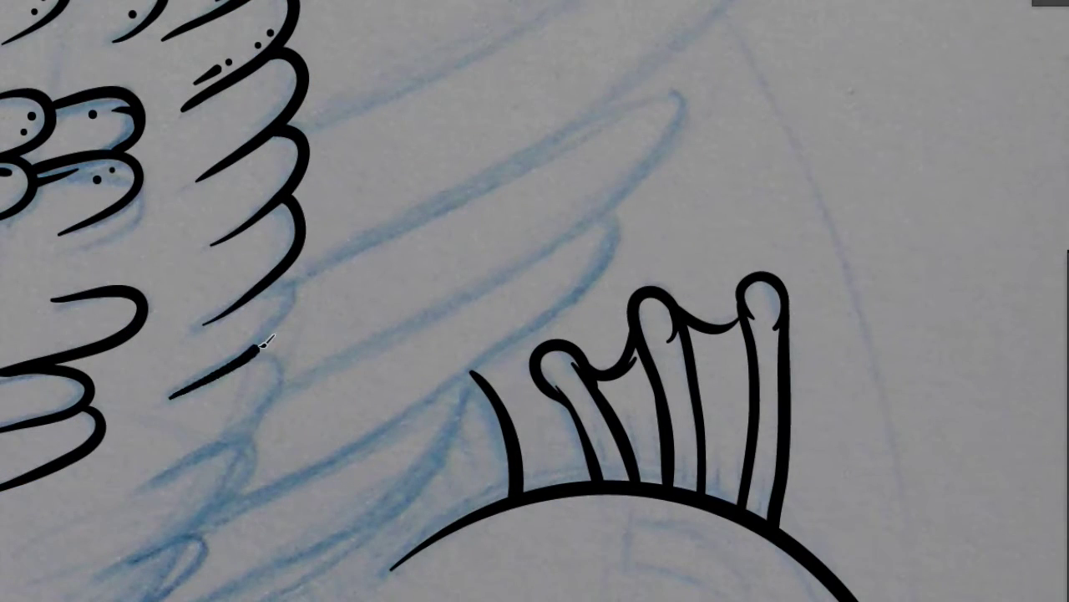
# Finish the lower wing loops and add small dots along the feathers
pyautogui.scroll(-2, 251, 334)
pyautogui.scroll(-3, 251, 334)
pyautogui.moveTo(284, 280); pyautogui.dragTo(125, 409)
pyautogui.hscroll(-2, 133, 535)
pyautogui.moveTo(131, 550); pyautogui.dragTo(222, 304)
pyautogui.click(286, 222)
# Brush the top edge of the long feather at the wing tip
pyautogui.scroll(3, 280, 251)
pyautogui.scroll(2, 368, 283)
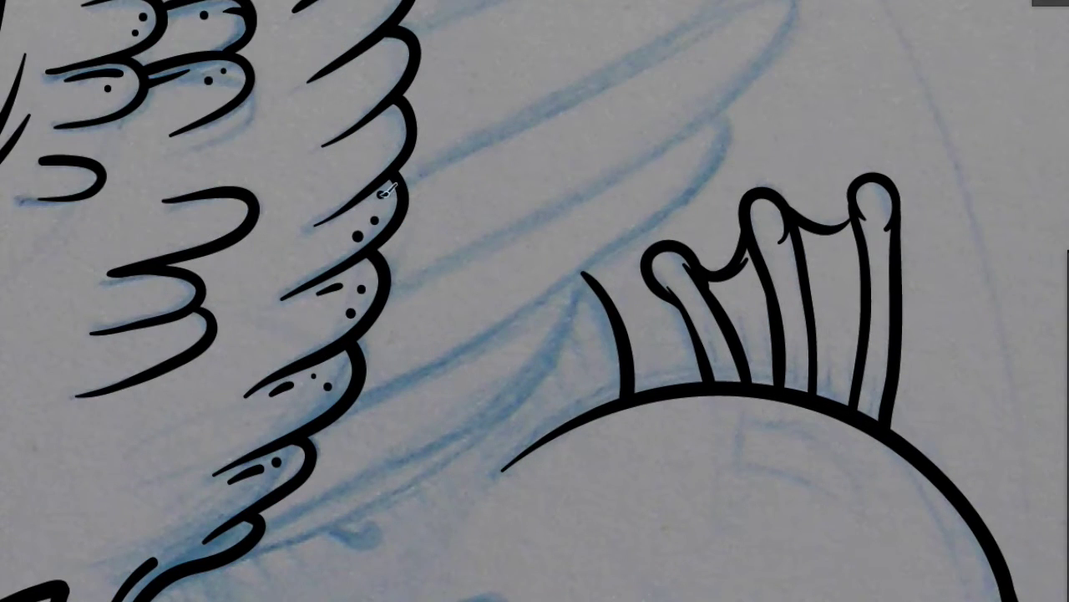
pyautogui.scroll(-5, 351, 136)
pyautogui.scroll(5, 573, 305)
pyautogui.scroll(3, 573, 306)
pyautogui.moveTo(192, 265)
pyautogui.mouseDown()
pyautogui.moveTo(560, 80)
pyautogui.moveTo(221, 343)
pyautogui.moveTo(616, 120)
pyautogui.moveTo(416, 228)
pyautogui.mouseUp()
# Close the second long feather's lower edge and fill it solid black
pyautogui.moveTo(246, 404)
pyautogui.mouseDown()
pyautogui.moveTo(558, 227)
pyautogui.moveTo(631, 137)
pyautogui.mouseUp()
pyautogui.moveTo(243, 355)
pyautogui.mouseDown()
pyautogui.moveTo(595, 158)
pyautogui.moveTo(585, 167)
pyautogui.mouseUp()
pyautogui.moveTo(242, 393); pyautogui.dragTo(364, 330)
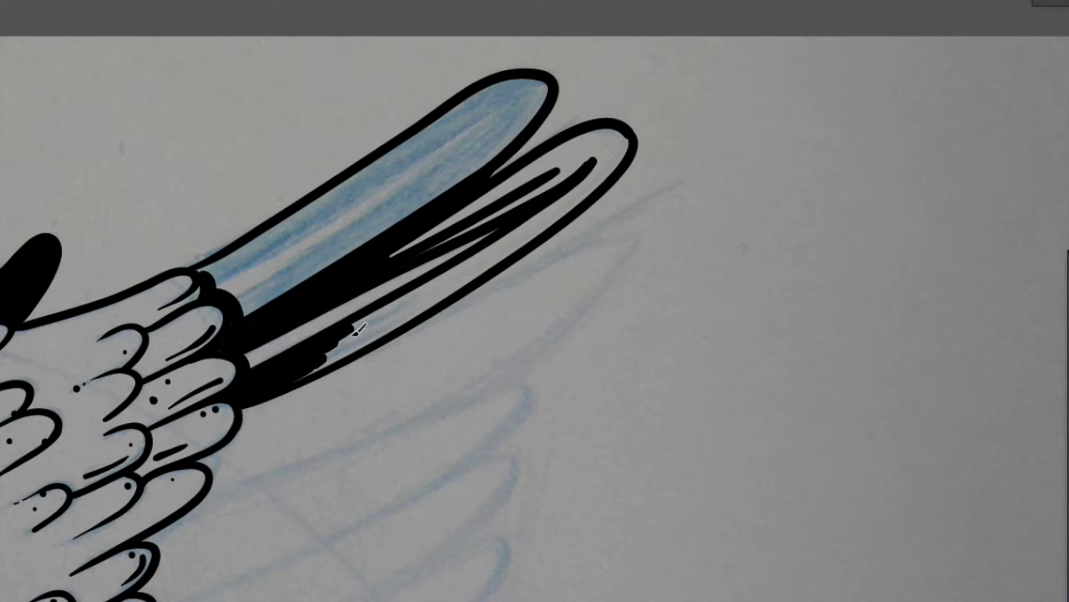
pyautogui.moveTo(401, 251)
pyautogui.mouseDown()
pyautogui.moveTo(576, 171)
pyautogui.moveTo(623, 138)
pyautogui.mouseUp()
pyautogui.moveTo(359, 334); pyautogui.dragTo(490, 245)
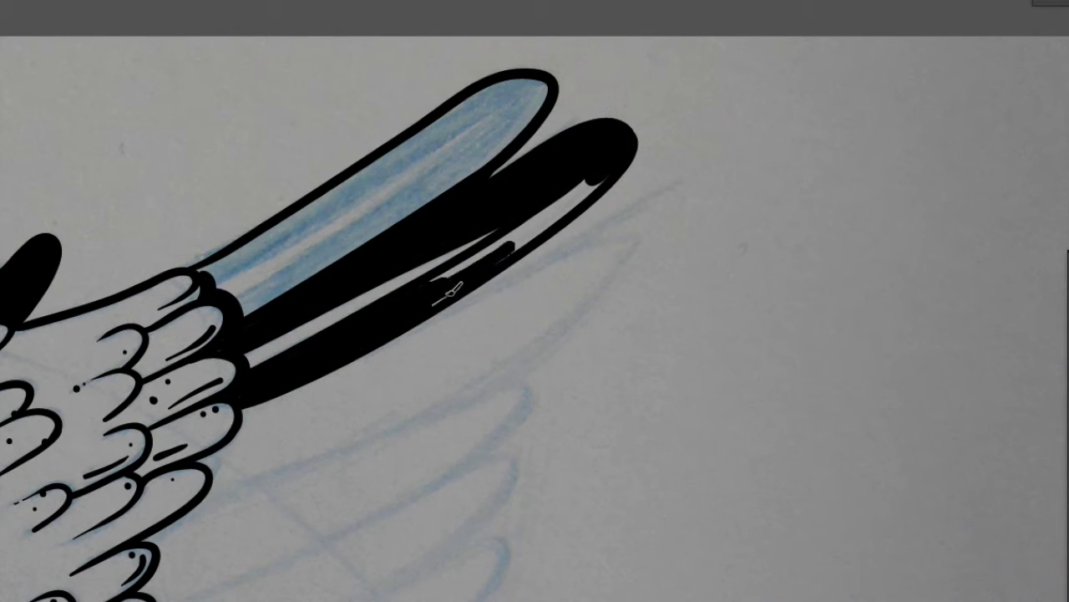
# Ink lines inside the first feather and fill it black
pyautogui.moveTo(434, 276); pyautogui.dragTo(601, 171)
pyautogui.moveTo(489, 122)
pyautogui.mouseDown()
pyautogui.moveTo(296, 265)
pyautogui.moveTo(551, 84)
pyautogui.mouseUp()
pyautogui.moveTo(309, 209)
pyautogui.mouseDown()
pyautogui.moveTo(200, 276)
pyautogui.moveTo(439, 121)
pyautogui.moveTo(535, 87)
pyautogui.mouseUp()
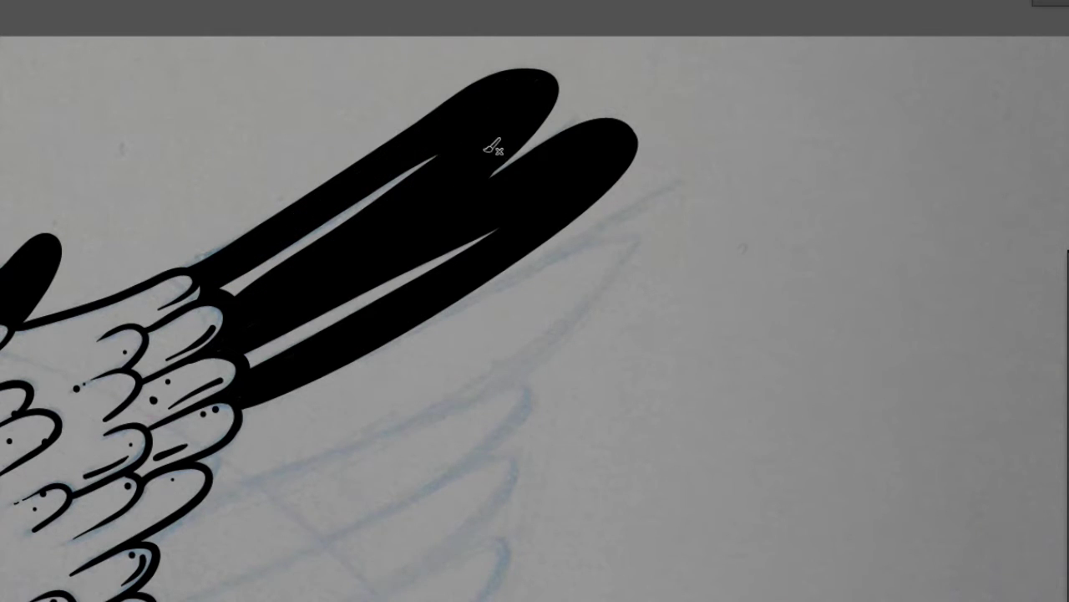
pyautogui.scroll(-5, 406, 220)
# Outline the third long feather and the feathers below it, then redraw the lower wing edge
pyautogui.moveTo(284, 167)
pyautogui.mouseDown()
pyautogui.moveTo(446, 72)
pyautogui.moveTo(94, 334)
pyautogui.moveTo(343, 233)
pyautogui.mouseUp()
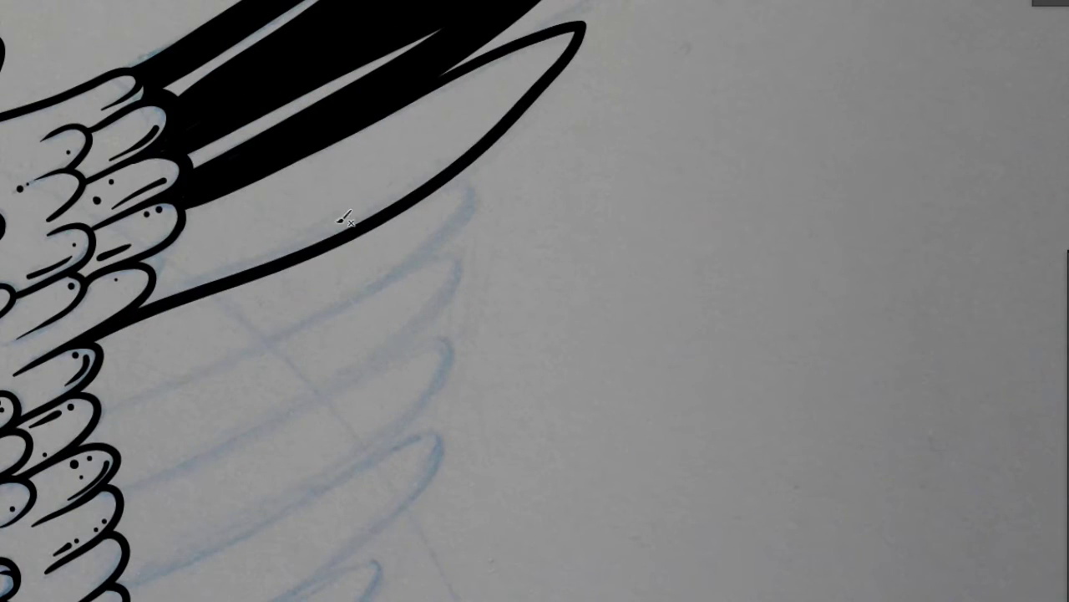
pyautogui.moveTo(433, 185); pyautogui.dragTo(108, 410)
pyautogui.moveTo(451, 259); pyautogui.dragTo(113, 485)
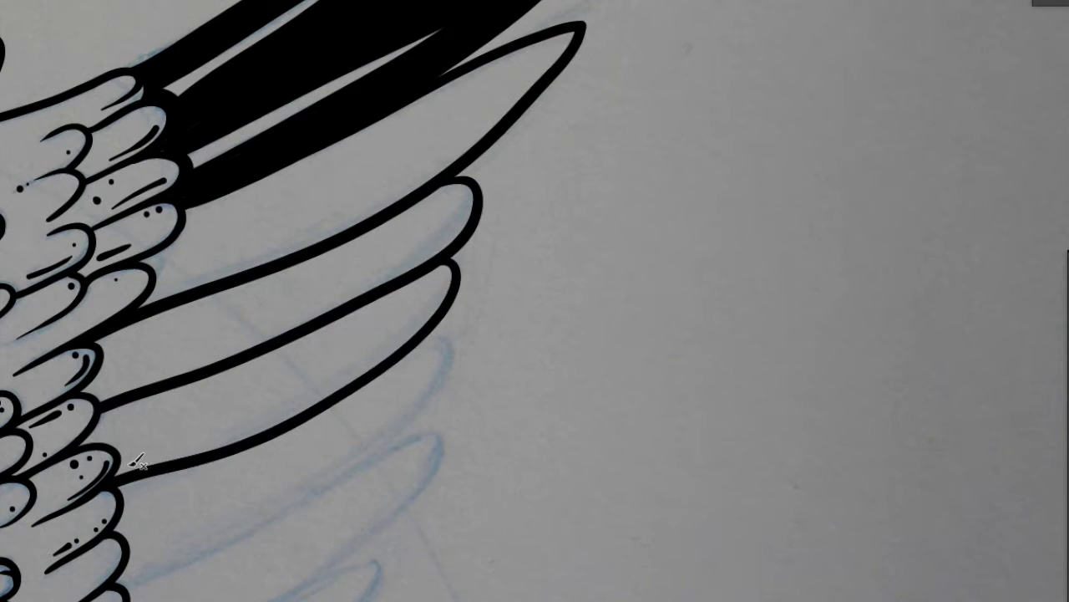
pyautogui.scroll(-5, 385, 293)
pyautogui.moveTo(442, 231); pyautogui.dragTo(167, 451)
pyautogui.scroll(-5, 167, 451)
pyautogui.moveTo(551, 183)
pyautogui.mouseDown()
pyautogui.moveTo(468, 317)
pyautogui.moveTo(451, 376)
pyautogui.mouseUp()
pyautogui.scroll(-3, 468, 335)
pyautogui.moveTo(526, 213)
pyautogui.mouseDown()
pyautogui.moveTo(409, 334)
pyautogui.moveTo(205, 497)
pyautogui.mouseUp()
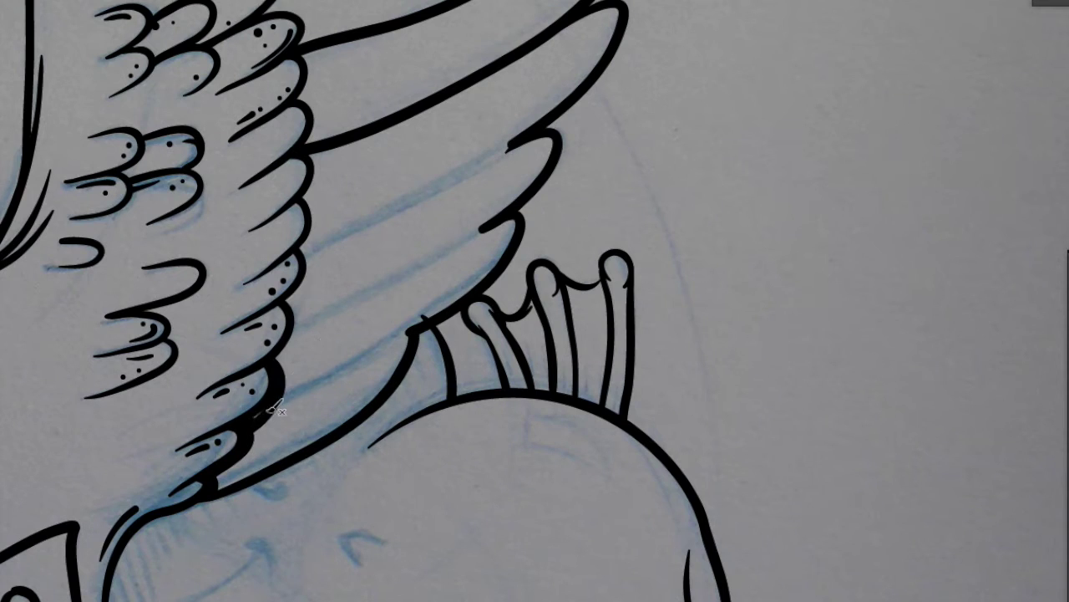
# Fill an upper wing feather black, selecting its stroke to patch the remaining gaps
pyautogui.scroll(3, 316, 260)
pyautogui.scroll(3, 323, 363)
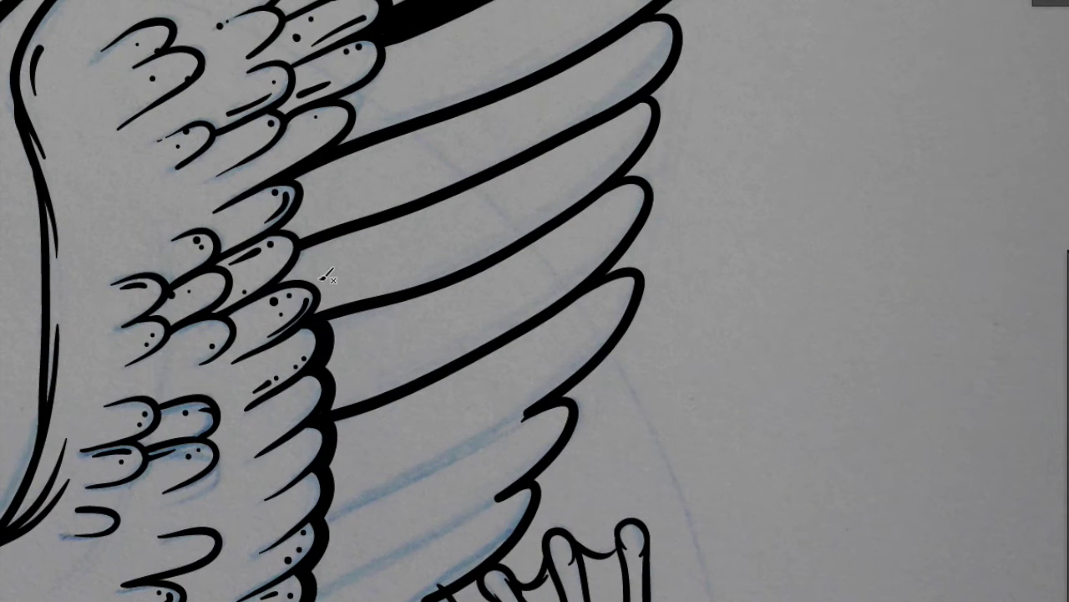
pyautogui.scroll(2, 317, 318)
pyautogui.scroll(2, 360, 300)
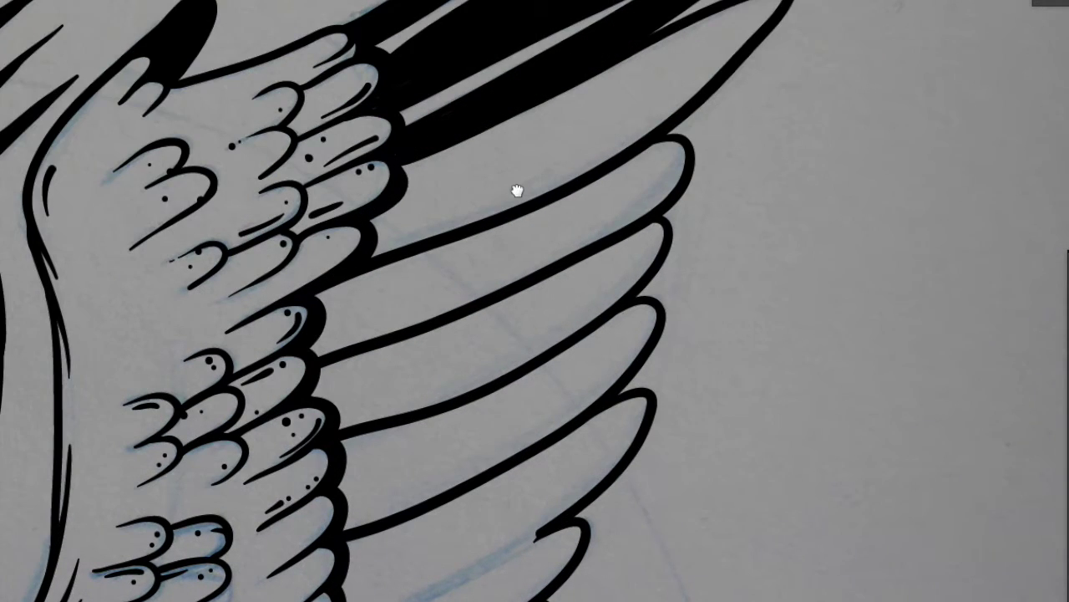
pyautogui.moveTo(517, 190); pyautogui.dragTo(468, 267)
pyautogui.moveTo(602, 155)
pyautogui.mouseDown()
pyautogui.moveTo(351, 276)
pyautogui.moveTo(318, 309)
pyautogui.mouseUp()
pyautogui.moveTo(568, 163)
pyautogui.mouseDown()
pyautogui.moveTo(351, 267)
pyautogui.moveTo(429, 231)
pyautogui.moveTo(343, 317)
pyautogui.moveTo(511, 244)
pyautogui.moveTo(697, 93)
pyautogui.mouseUp()
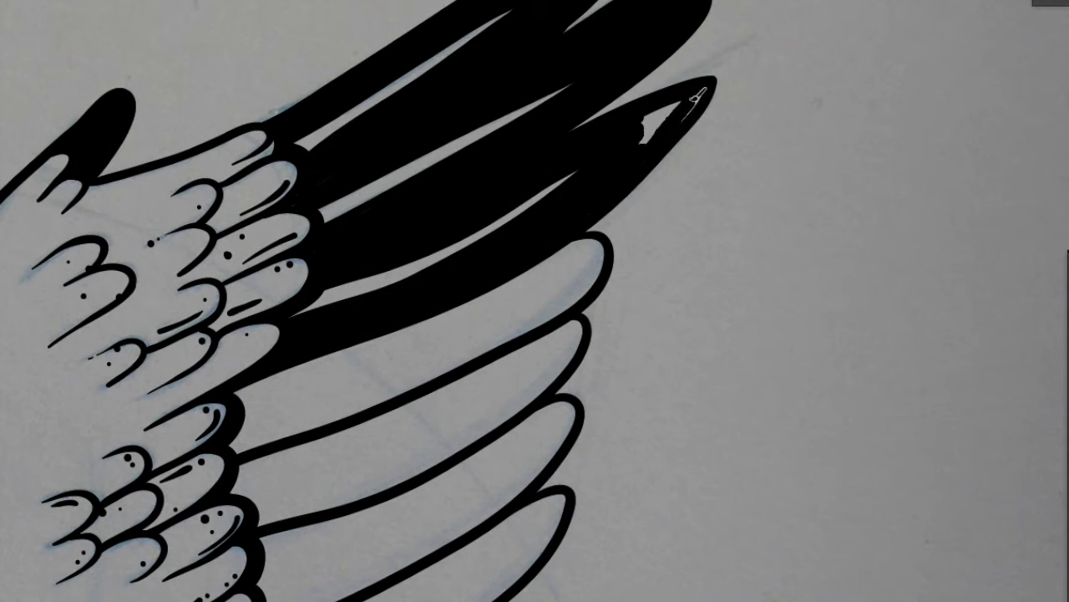
pyautogui.press('o')
pyautogui.click(468, 234)
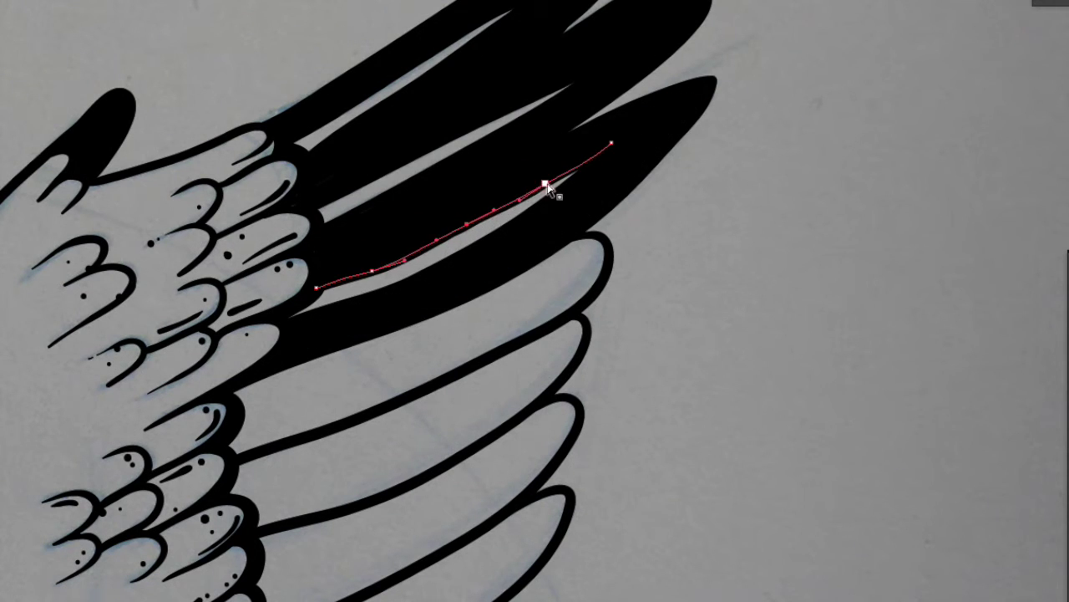
pyautogui.moveTo(560, 162)
pyautogui.mouseDown()
pyautogui.moveTo(335, 272)
pyautogui.moveTo(477, 251)
pyautogui.moveTo(334, 276)
pyautogui.moveTo(690, 98)
pyautogui.mouseUp()
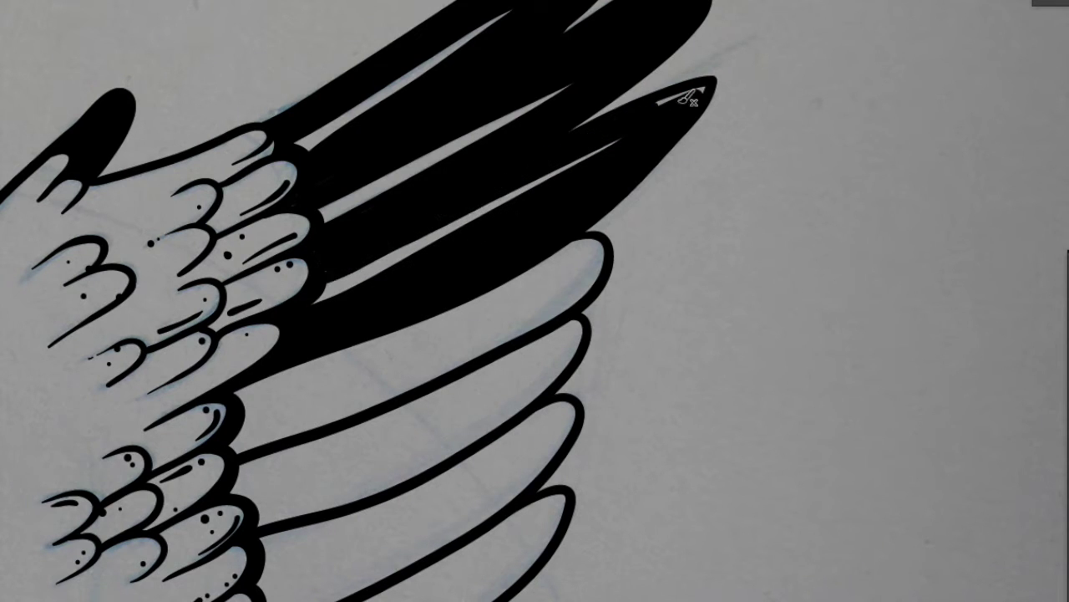
# Paint black along the lower feather edge and between the wing feathers
pyautogui.scroll(-2, 341, 311)
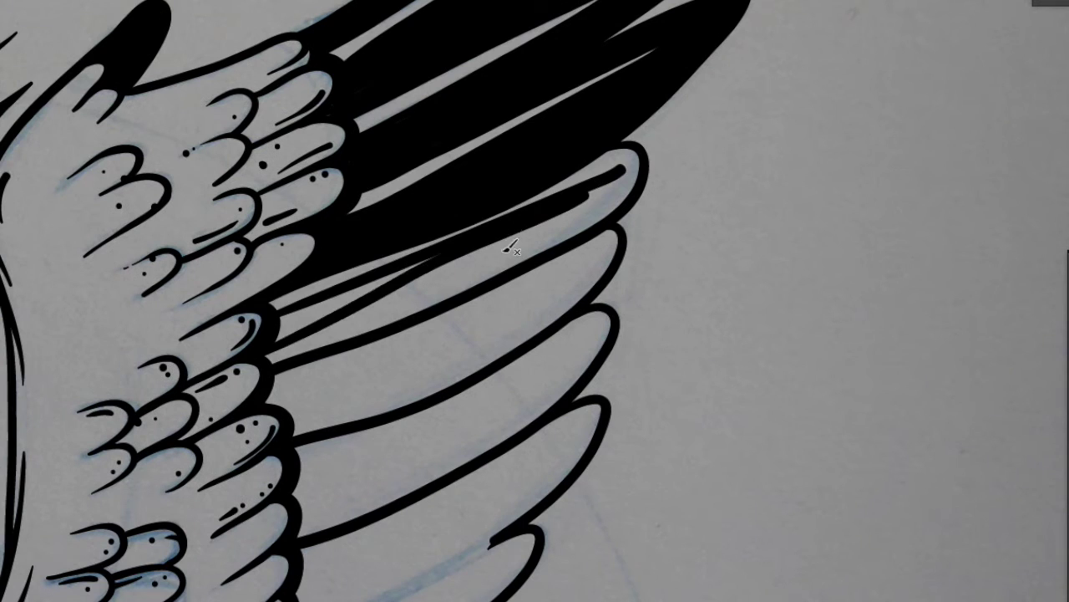
pyautogui.moveTo(509, 239); pyautogui.dragTo(305, 293)
pyautogui.scroll(-3, 687, 119)
pyautogui.scroll(1, 582, 213)
pyautogui.moveTo(443, 380)
pyautogui.mouseDown()
pyautogui.moveTo(460, 289)
pyautogui.moveTo(476, 284)
pyautogui.mouseUp()
pyautogui.scroll(3, 458, 258)
pyautogui.moveTo(451, 92)
pyautogui.mouseDown()
pyautogui.moveTo(284, 284)
pyautogui.moveTo(589, 179)
pyautogui.mouseUp()
pyautogui.scroll(-3, 589, 179)
# Fill the wing between the feathers black, down to the lower wing's dripping tips
pyautogui.moveTo(268, 284); pyautogui.dragTo(367, 192)
pyautogui.moveTo(360, 284); pyautogui.dragTo(585, 109)
pyautogui.moveTo(627, 67)
pyautogui.mouseDown()
pyautogui.moveTo(582, 148)
pyautogui.moveTo(315, 290)
pyautogui.moveTo(368, 188)
pyautogui.mouseUp()
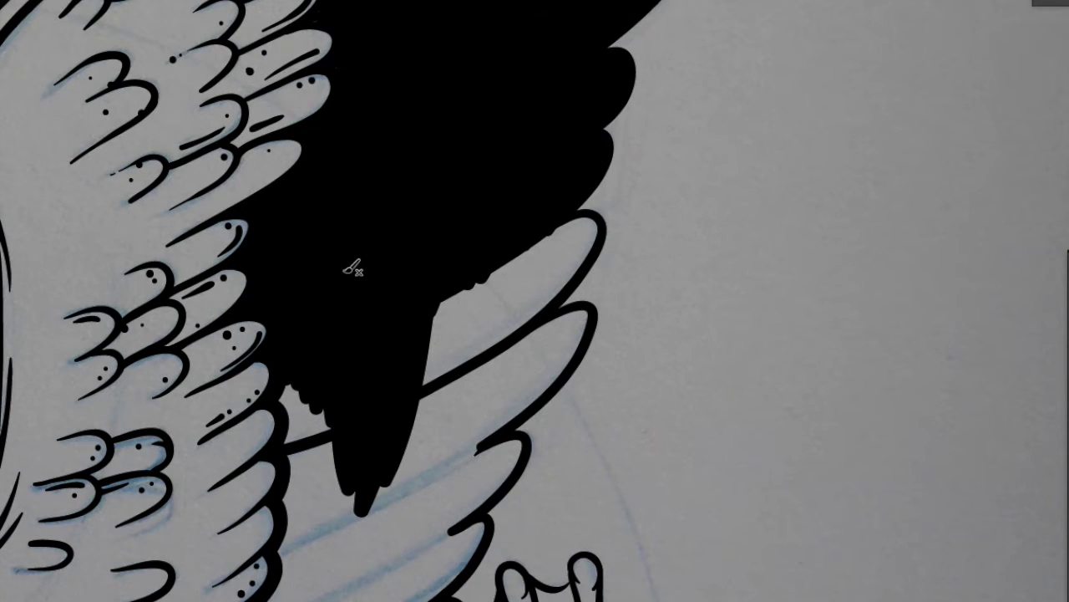
pyautogui.scroll(-3, 352, 264)
pyautogui.moveTo(358, 231); pyautogui.dragTo(296, 167)
pyautogui.moveTo(301, 209); pyautogui.dragTo(320, 319)
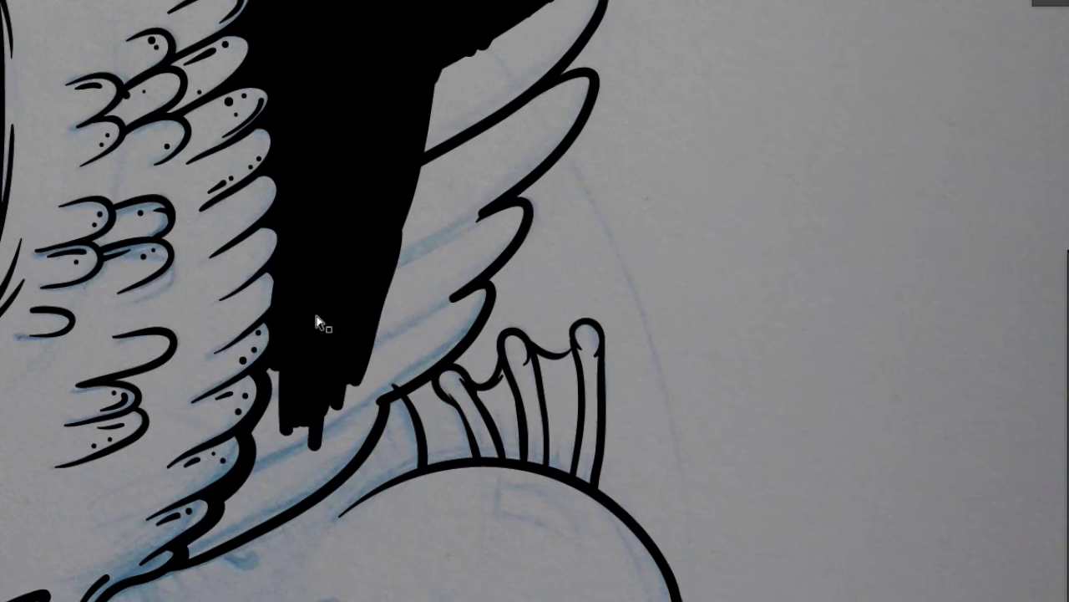
pyautogui.moveTo(342, 239); pyautogui.dragTo(376, 84)
pyautogui.moveTo(276, 359)
pyautogui.mouseDown()
pyautogui.moveTo(412, 187)
pyautogui.moveTo(301, 317)
pyautogui.moveTo(384, 288)
pyautogui.mouseUp()
# Fill the inner wing solid black up to the large feathers
pyautogui.scroll(3, 334, 318)
pyautogui.moveTo(376, 209); pyautogui.dragTo(322, 267)
pyautogui.moveTo(342, 218); pyautogui.dragTo(288, 334)
pyautogui.moveTo(309, 359); pyautogui.dragTo(242, 413)
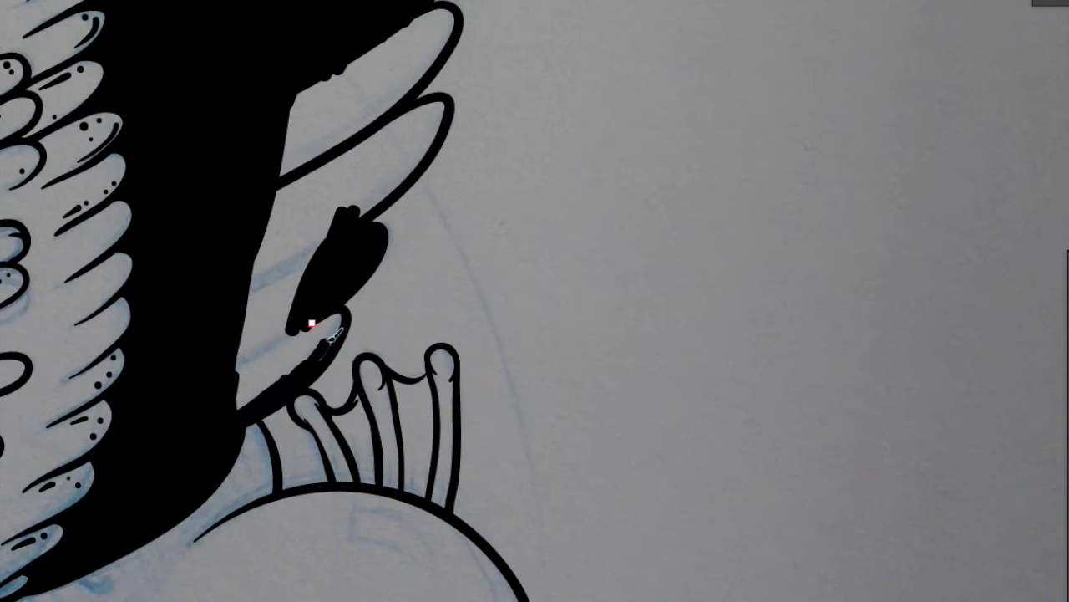
pyautogui.moveTo(296, 380); pyautogui.dragTo(342, 226)
pyautogui.moveTo(276, 334); pyautogui.dragTo(393, 142)
pyautogui.moveTo(351, 209); pyautogui.dragTo(452, 109)
pyautogui.scroll(3, 356, 185)
pyautogui.moveTo(354, 187); pyautogui.dragTo(279, 349)
# Blacken the larger outer feathers and extend the lower black feather's edge and tip
pyautogui.scroll(3, 279, 348)
pyautogui.scroll(3, 272, 480)
pyautogui.moveTo(198, 317); pyautogui.dragTo(294, 269)
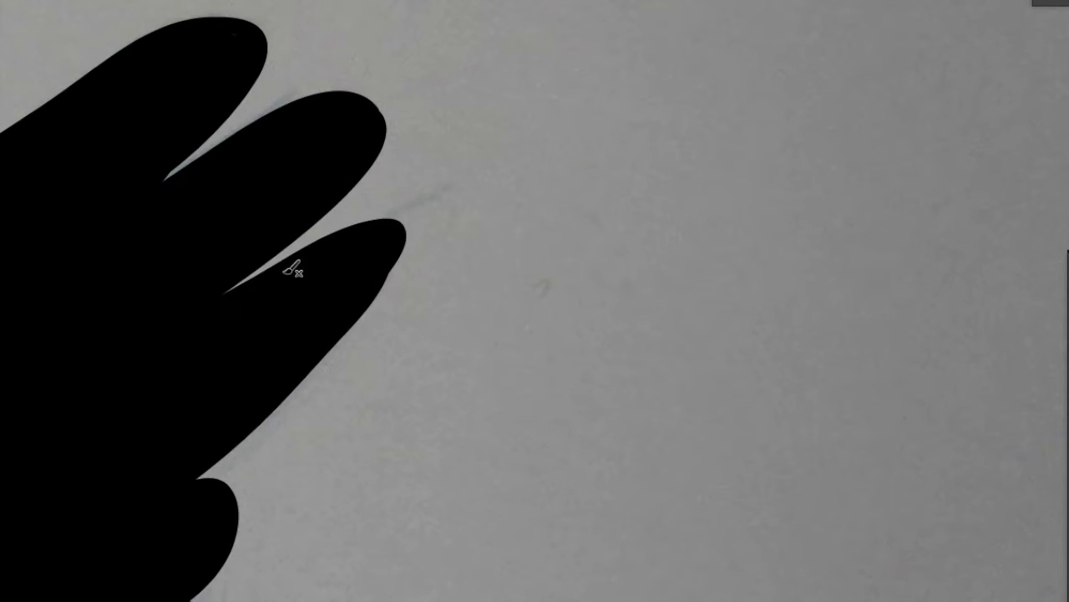
pyautogui.moveTo(401, 230); pyautogui.dragTo(334, 325)
pyautogui.moveTo(301, 381); pyautogui.dragTo(382, 243)
pyautogui.moveTo(225, 460); pyautogui.dragTo(422, 245)
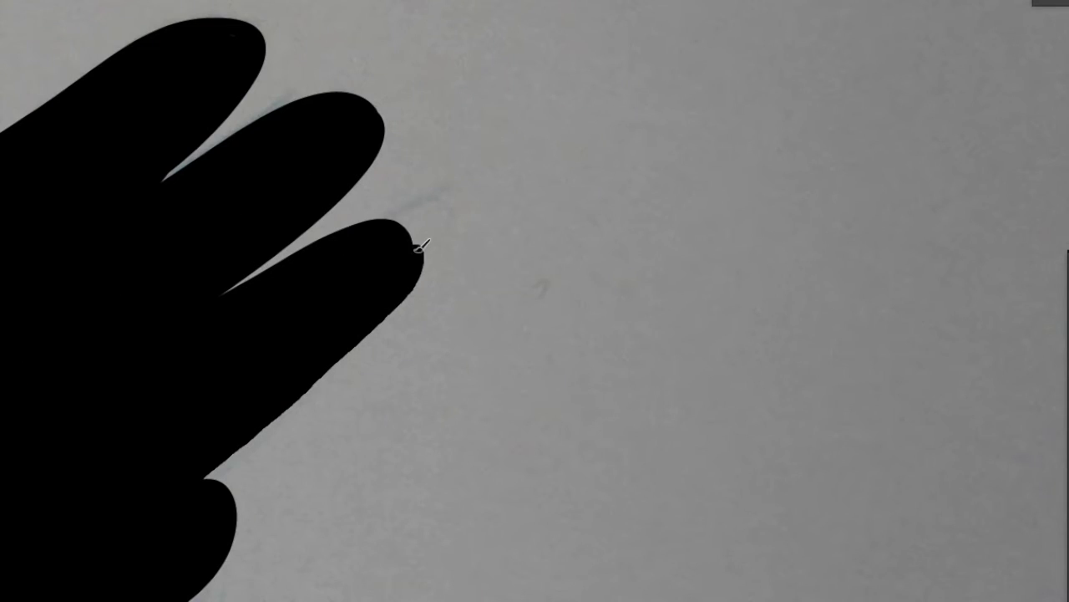
pyautogui.scroll(-3, 394, 274)
pyautogui.scroll(-3, 389, 219)
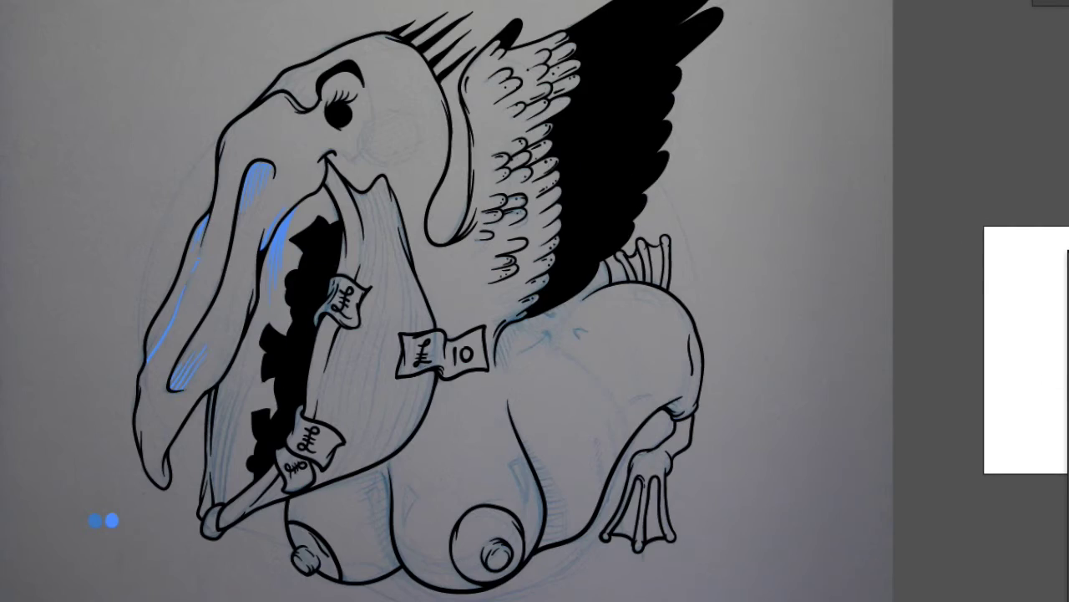
# Select the beak highlight strokes and paint long grey shading strokes down the lower beak and throat
pyautogui.click(197, 343)
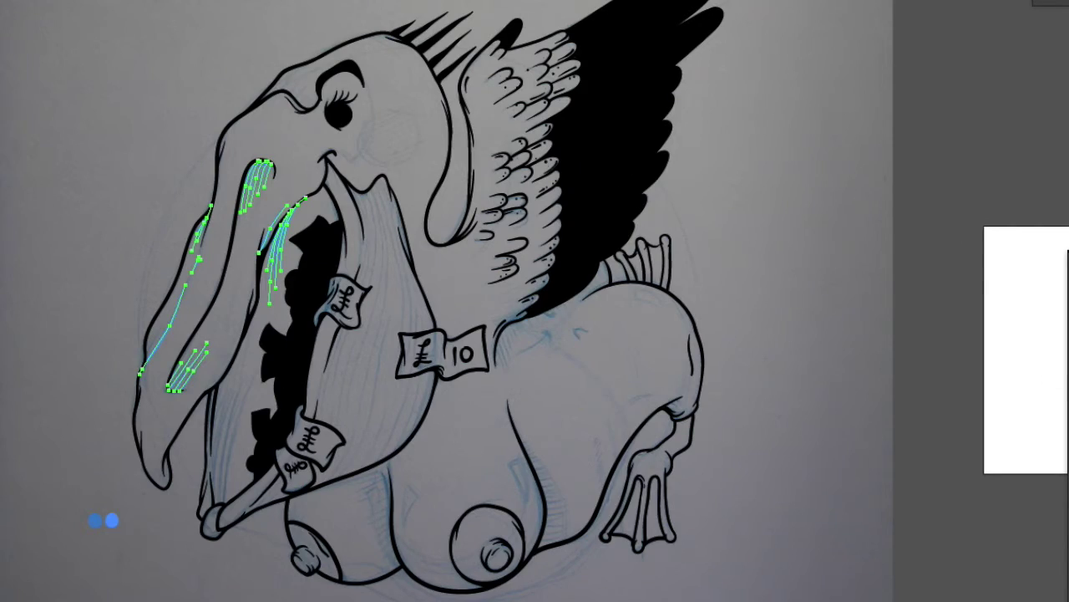
pyautogui.scroll(3, 215, 281)
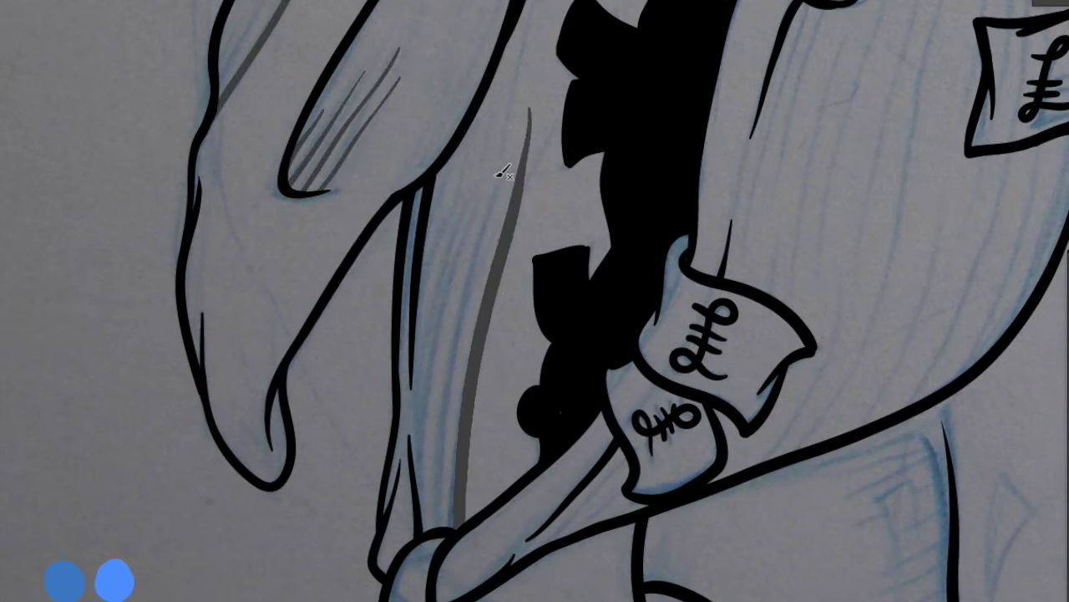
pyautogui.moveTo(500, 160); pyautogui.dragTo(429, 525)
pyautogui.moveTo(458, 235); pyautogui.dragTo(426, 449)
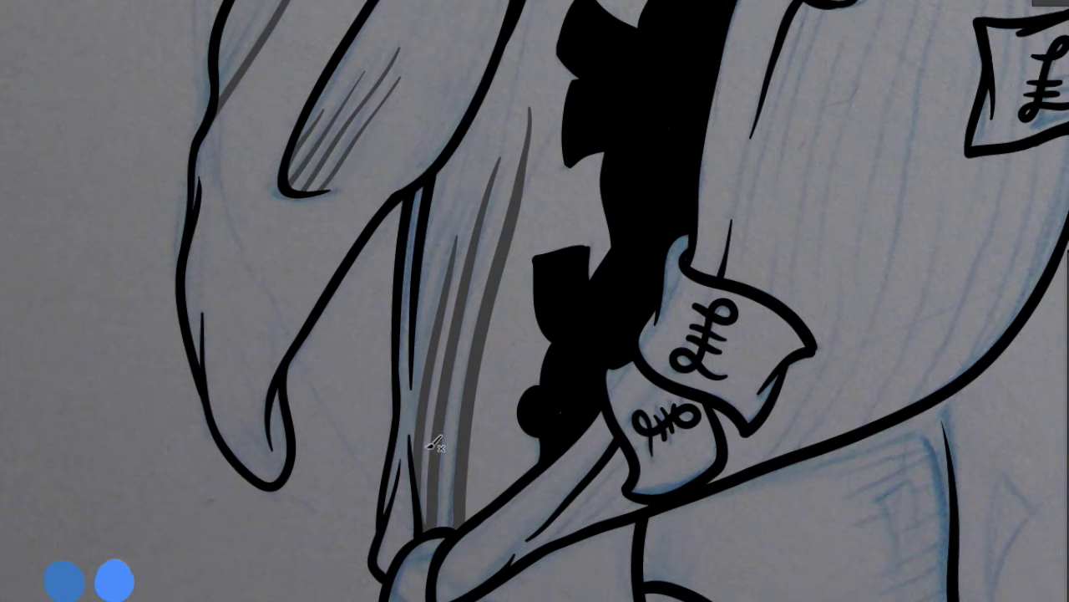
pyautogui.moveTo(541, 437); pyautogui.dragTo(466, 516)
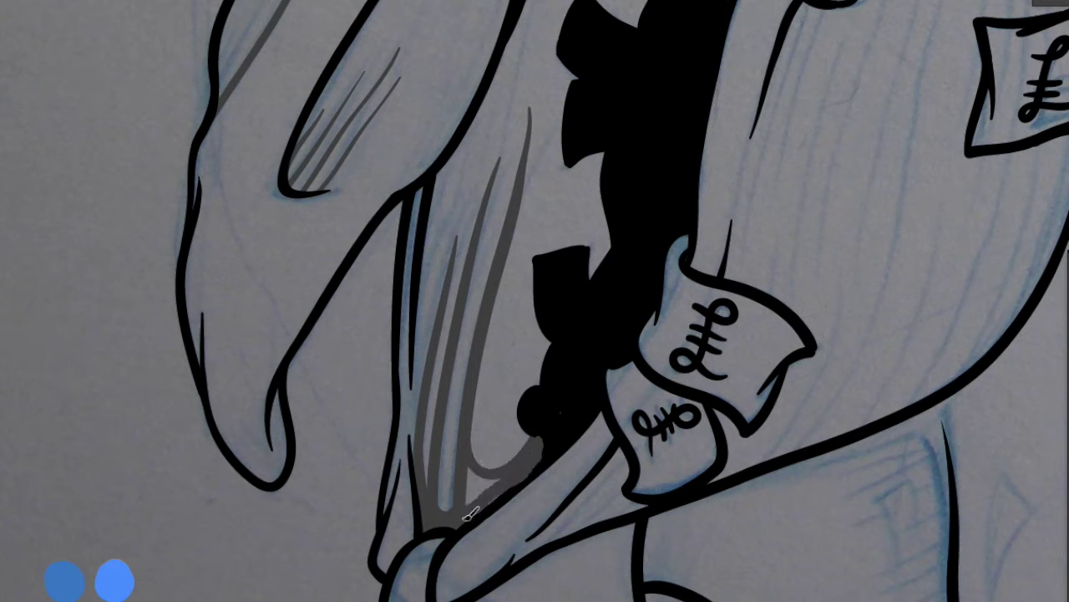
pyautogui.scroll(3, 421, 357)
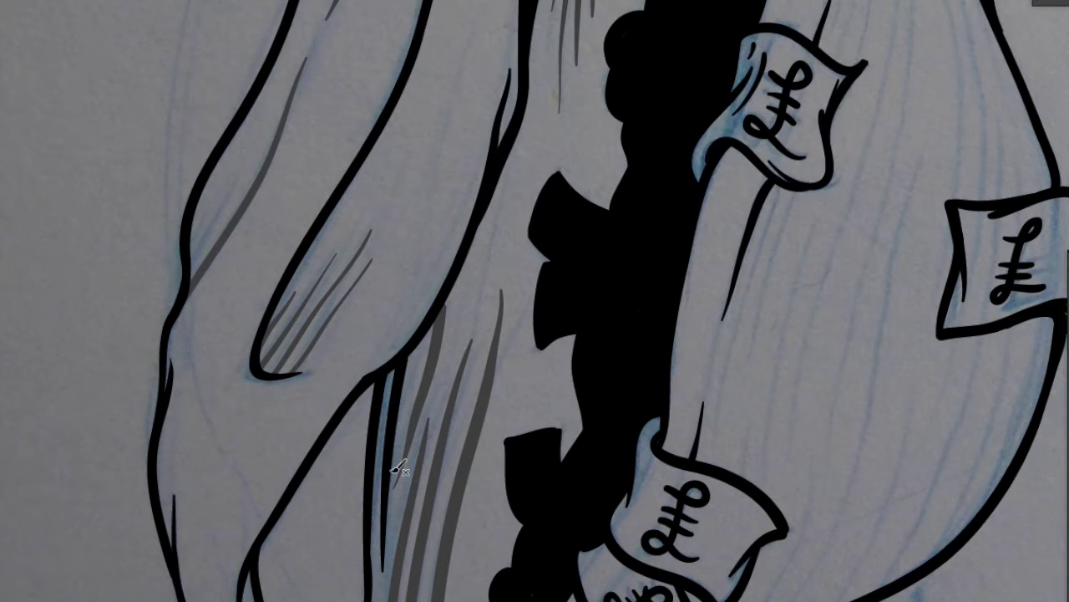
pyautogui.scroll(-1, 393, 382)
pyautogui.scroll(-1, 399, 282)
pyautogui.scroll(2, 399, 282)
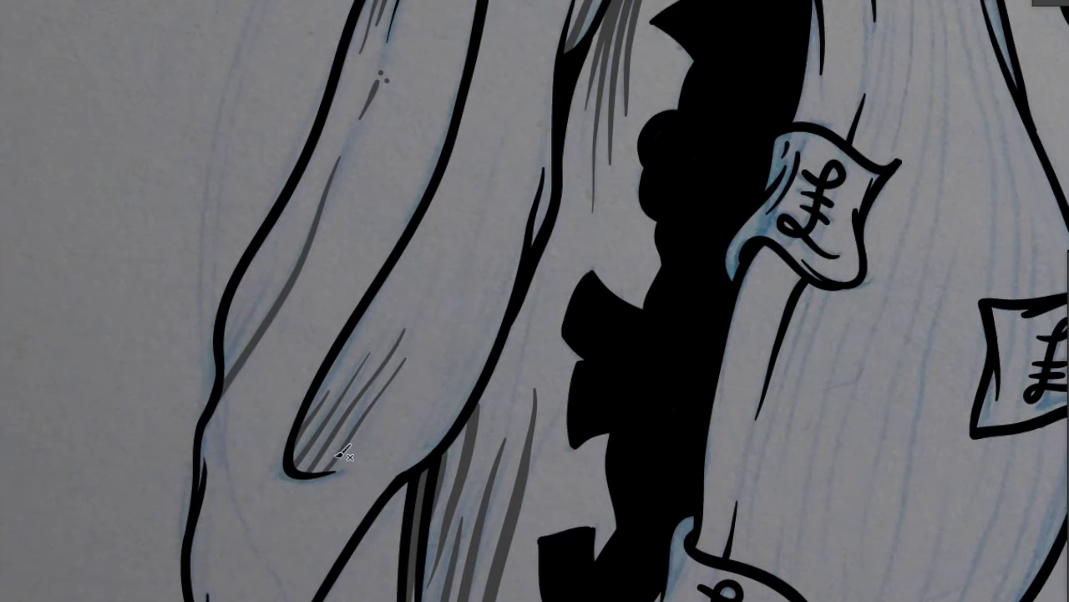
pyautogui.scroll(5, 251, 376)
pyautogui.scroll(2, 190, 317)
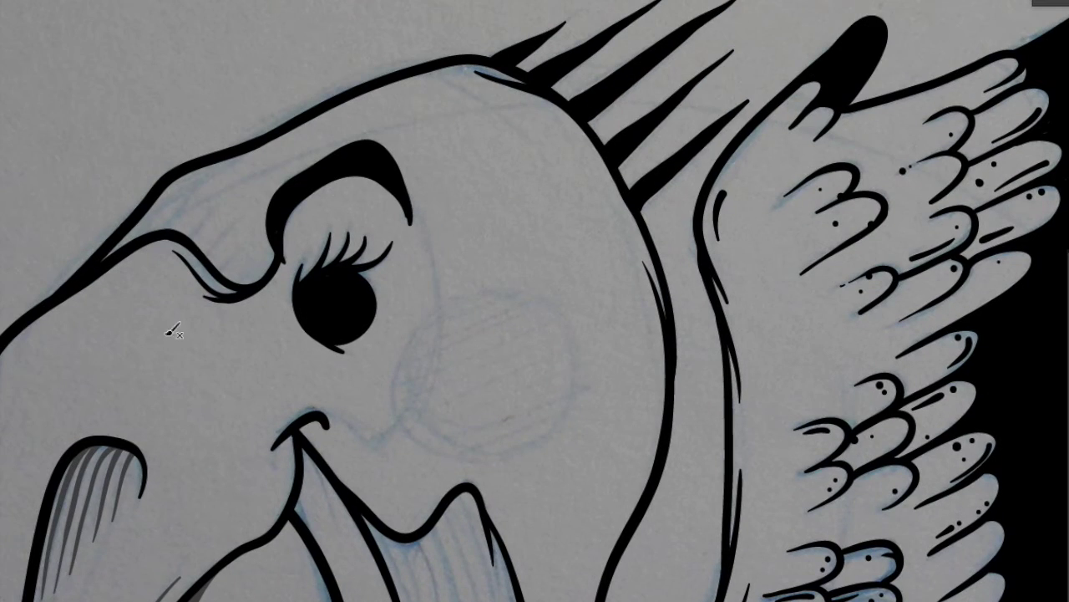
# Shade the inner brow line, top of the head, and cheek from the mouth in grey
pyautogui.moveTo(213, 172); pyautogui.dragTo(163, 227)
pyautogui.moveTo(161, 205); pyautogui.dragTo(133, 238)
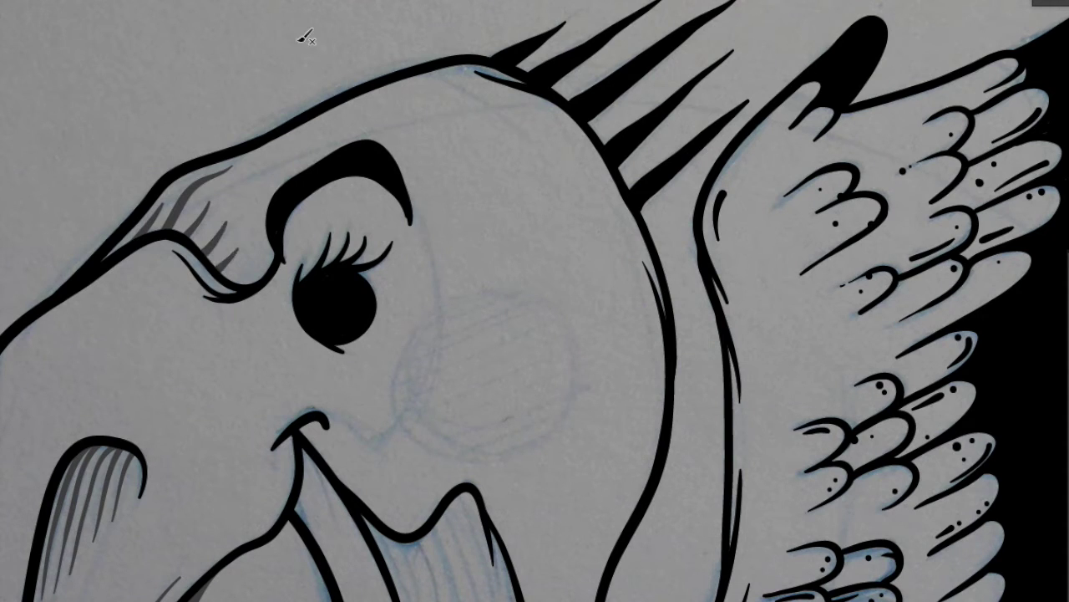
pyautogui.moveTo(414, 74)
pyautogui.mouseDown()
pyautogui.moveTo(568, 173)
pyautogui.moveTo(548, 88)
pyautogui.moveTo(583, 158)
pyautogui.mouseUp()
pyautogui.moveTo(318, 416)
pyautogui.mouseDown()
pyautogui.moveTo(430, 349)
pyautogui.moveTo(407, 187)
pyautogui.mouseUp()
pyautogui.moveTo(442, 368); pyautogui.dragTo(394, 172)
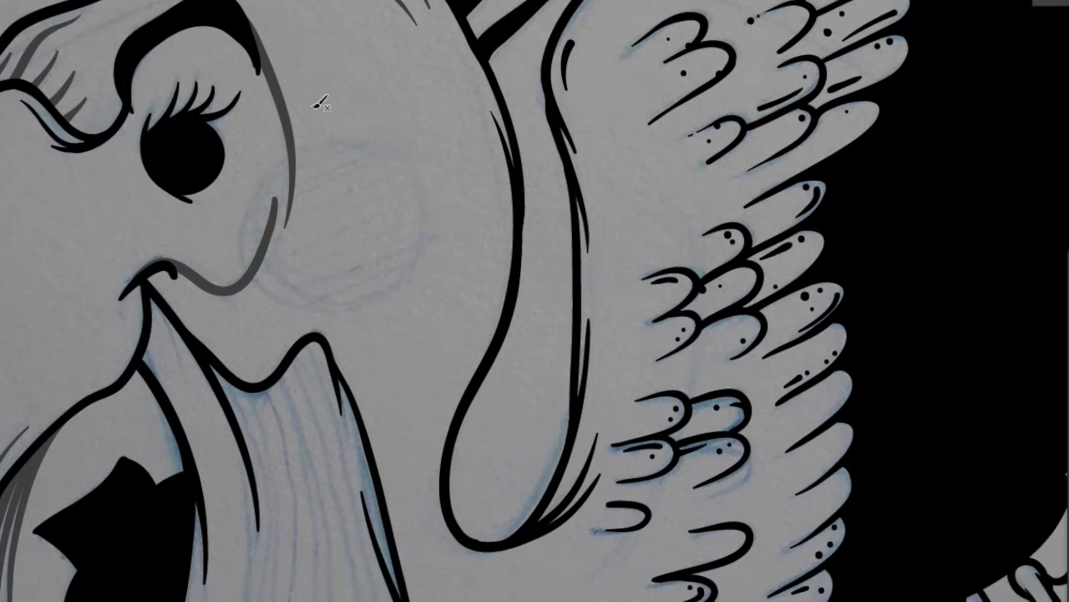
# Hatch the cheek below the eye with grey strokes, extending them downward
pyautogui.moveTo(276, 167); pyautogui.dragTo(345, 142)
pyautogui.moveTo(293, 190); pyautogui.dragTo(389, 157)
pyautogui.moveTo(276, 224); pyautogui.dragTo(421, 179)
pyautogui.moveTo(269, 246); pyautogui.dragTo(417, 209)
pyautogui.moveTo(384, 134); pyautogui.dragTo(269, 155)
pyautogui.moveTo(386, 158); pyautogui.dragTo(219, 186)
pyautogui.moveTo(389, 171)
pyautogui.mouseDown()
pyautogui.moveTo(239, 203)
pyautogui.moveTo(251, 214)
pyautogui.moveTo(324, 210)
pyautogui.mouseUp()
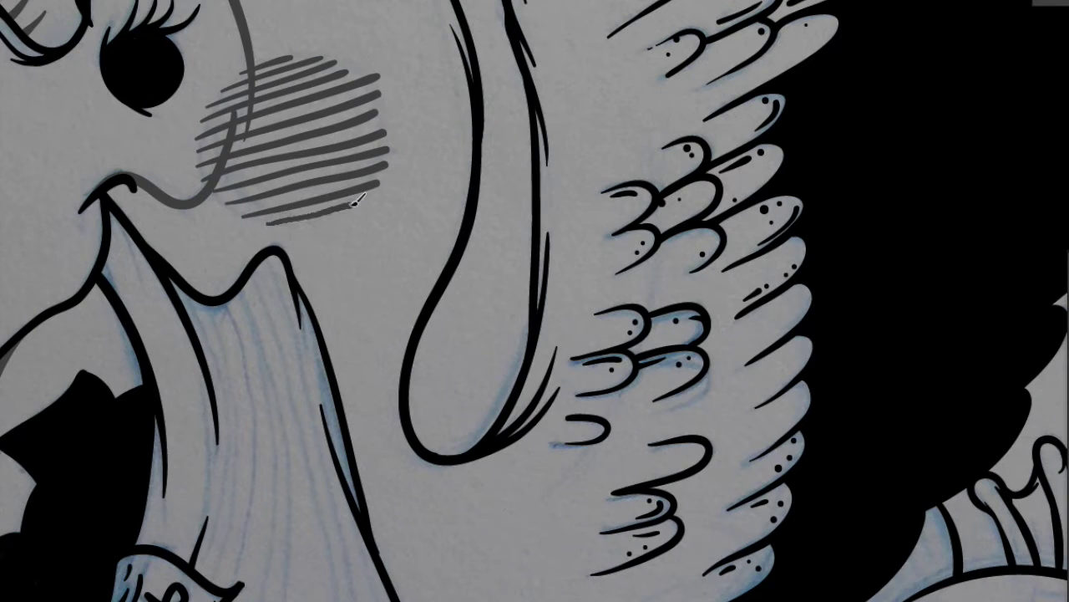
# Shade along the inner and left neck lines in grey
pyautogui.moveTo(297, 294); pyautogui.dragTo(355, 445)
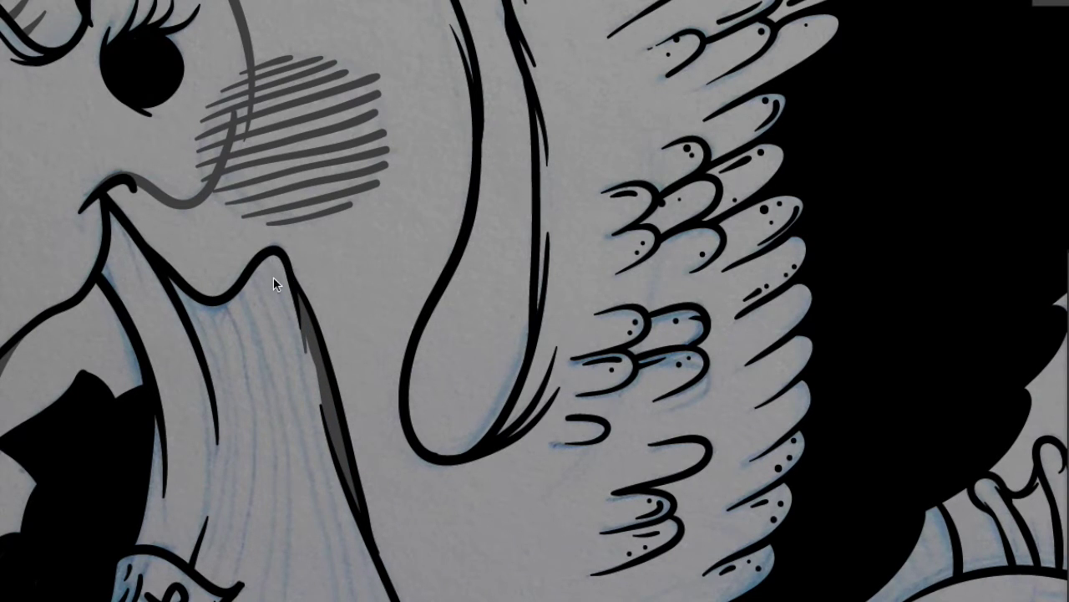
pyautogui.moveTo(138, 320); pyautogui.dragTo(146, 200)
pyautogui.moveTo(318, 475); pyautogui.dragTo(351, 233)
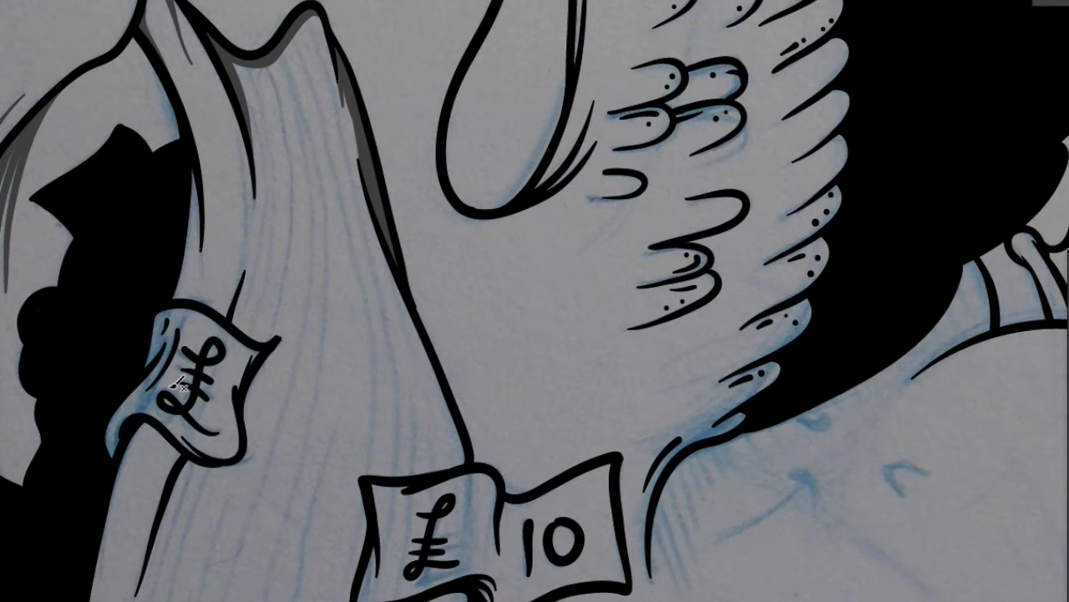
# Shade the neck's left side with long grey strokes and grey its right edge
pyautogui.moveTo(248, 245); pyautogui.dragTo(238, 150)
pyautogui.moveTo(247, 67)
pyautogui.mouseDown()
pyautogui.moveTo(266, 305)
pyautogui.moveTo(288, 334)
pyautogui.mouseUp()
pyautogui.moveTo(280, 69)
pyautogui.mouseDown()
pyautogui.moveTo(260, 335)
pyautogui.moveTo(245, 52)
pyautogui.mouseUp()
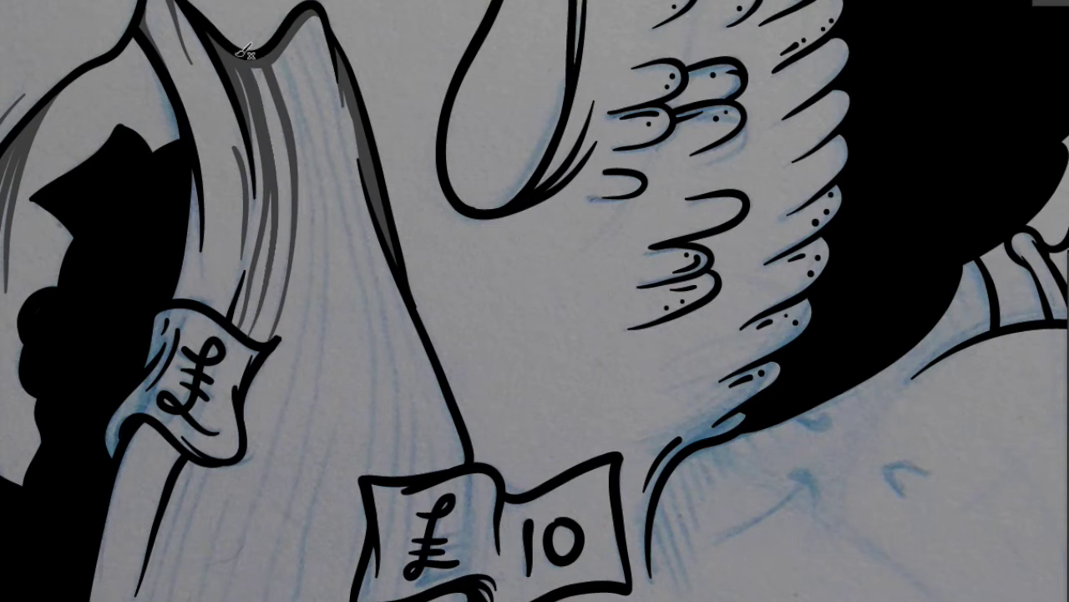
pyautogui.moveTo(225, 594)
pyautogui.mouseDown()
pyautogui.moveTo(297, 394)
pyautogui.moveTo(316, 51)
pyautogui.mouseUp()
pyautogui.moveTo(280, 576); pyautogui.dragTo(335, 35)
pyautogui.moveTo(344, 197); pyautogui.dragTo(376, 468)
pyautogui.moveTo(391, 294); pyautogui.dragTo(327, 21)
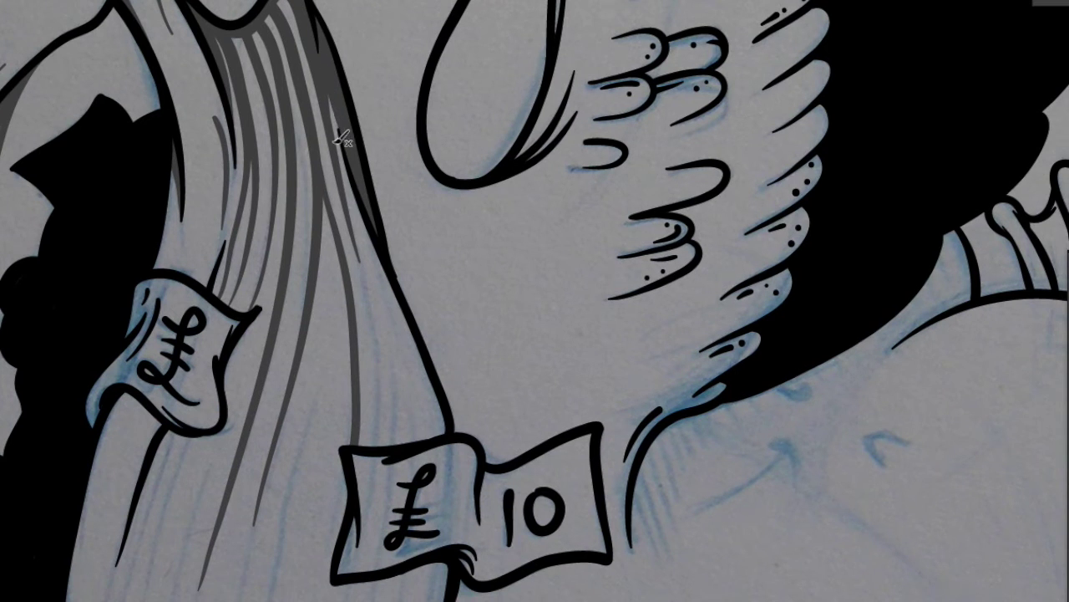
# Shade the neck above the £10 note and the inner curve below it
pyautogui.moveTo(269, 277)
pyautogui.mouseDown()
pyautogui.moveTo(242, 137)
pyautogui.moveTo(247, 150)
pyautogui.mouseUp()
pyautogui.moveTo(339, 280); pyautogui.dragTo(272, 167)
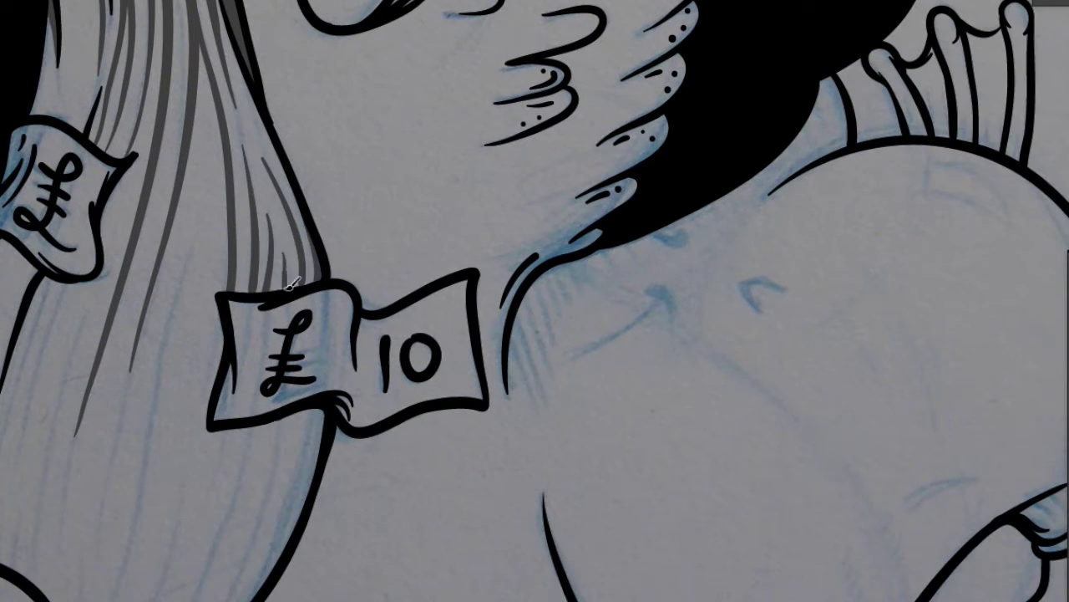
pyautogui.moveTo(338, 455); pyautogui.dragTo(425, 233)
pyautogui.moveTo(275, 492); pyautogui.dragTo(382, 275)
pyautogui.moveTo(250, 506); pyautogui.dragTo(389, 243)
pyautogui.moveTo(405, 339)
pyautogui.mouseDown()
pyautogui.moveTo(435, 251)
pyautogui.moveTo(322, 488)
pyautogui.mouseUp()
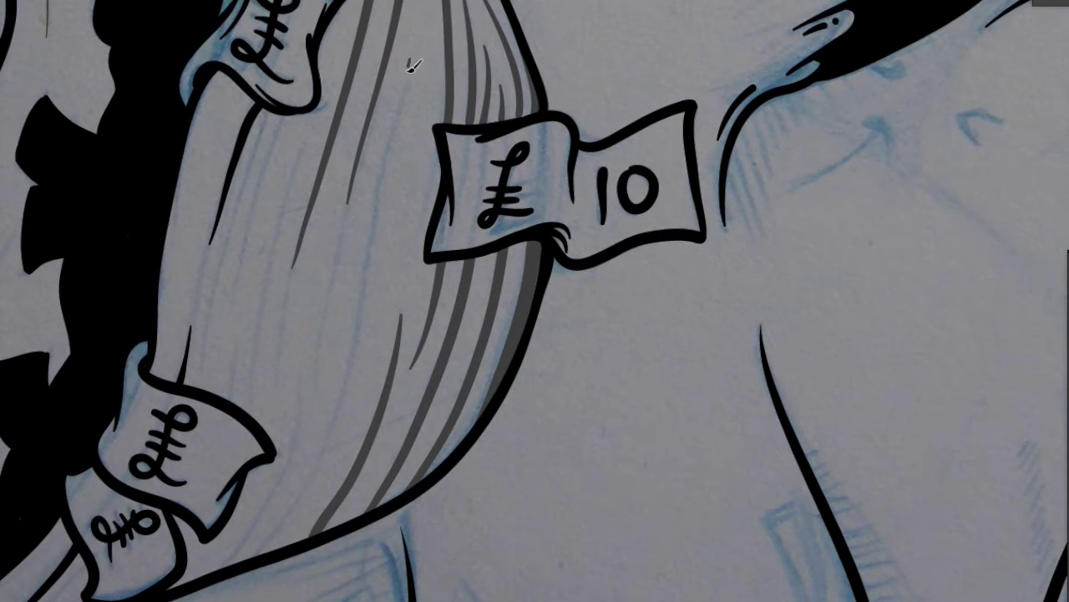
# Add more grey shading strokes along the neck and near the lower £ note
pyautogui.moveTo(410, 59); pyautogui.dragTo(253, 563)
pyautogui.moveTo(389, 140); pyautogui.dragTo(219, 575)
pyautogui.moveTo(324, 388); pyautogui.dragTo(354, 217)
pyautogui.moveTo(290, 292); pyautogui.dragTo(269, 434)
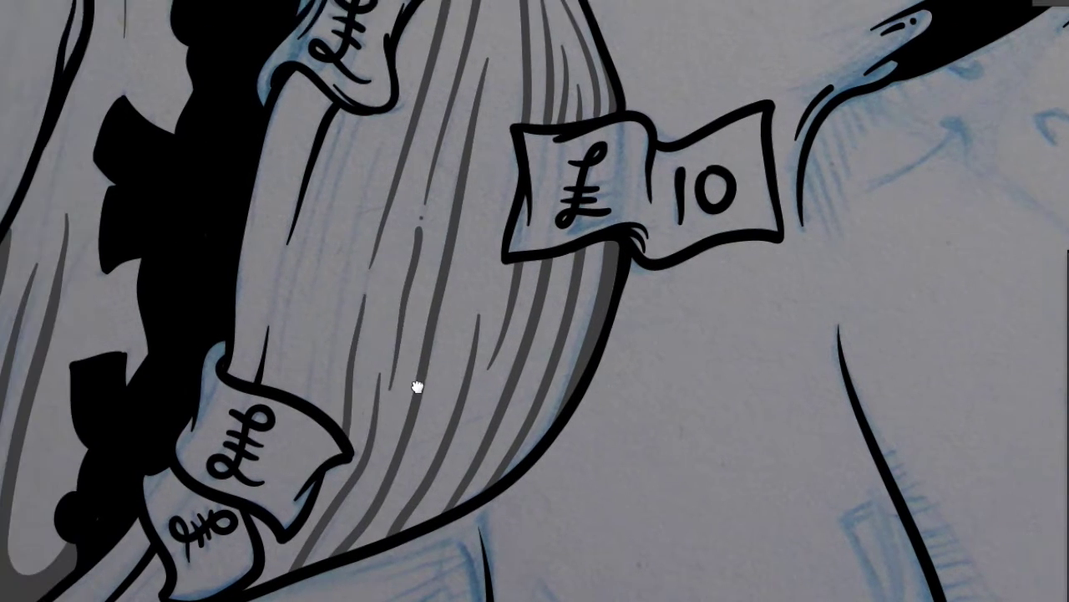
pyautogui.moveTo(309, 553); pyautogui.dragTo(356, 493)
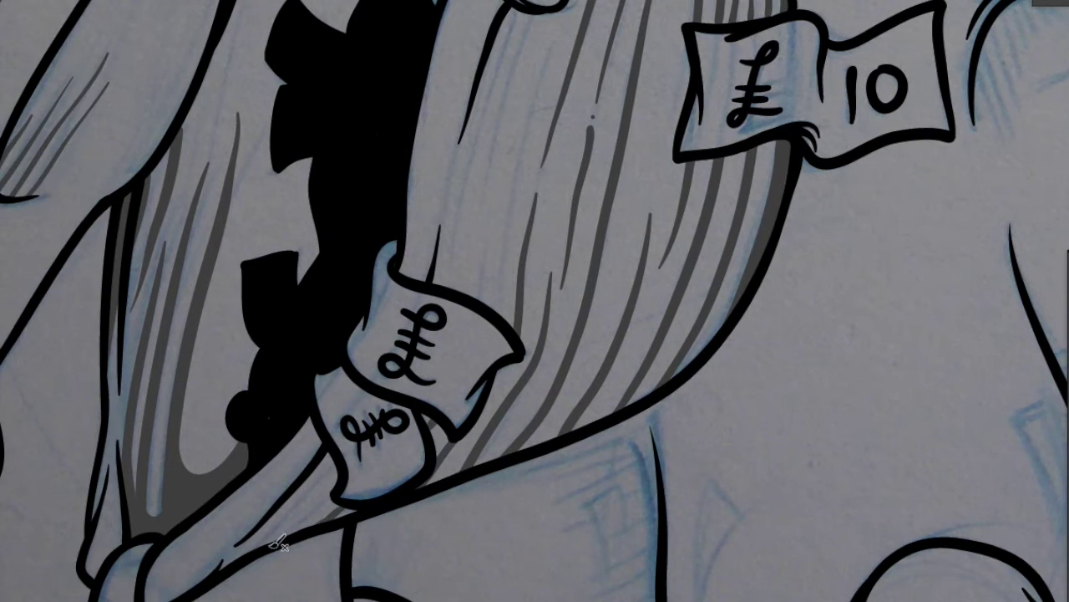
# Shade the neck between the lower £ note and the outline, darkening the lower neck
pyautogui.moveTo(279, 543); pyautogui.dragTo(351, 454)
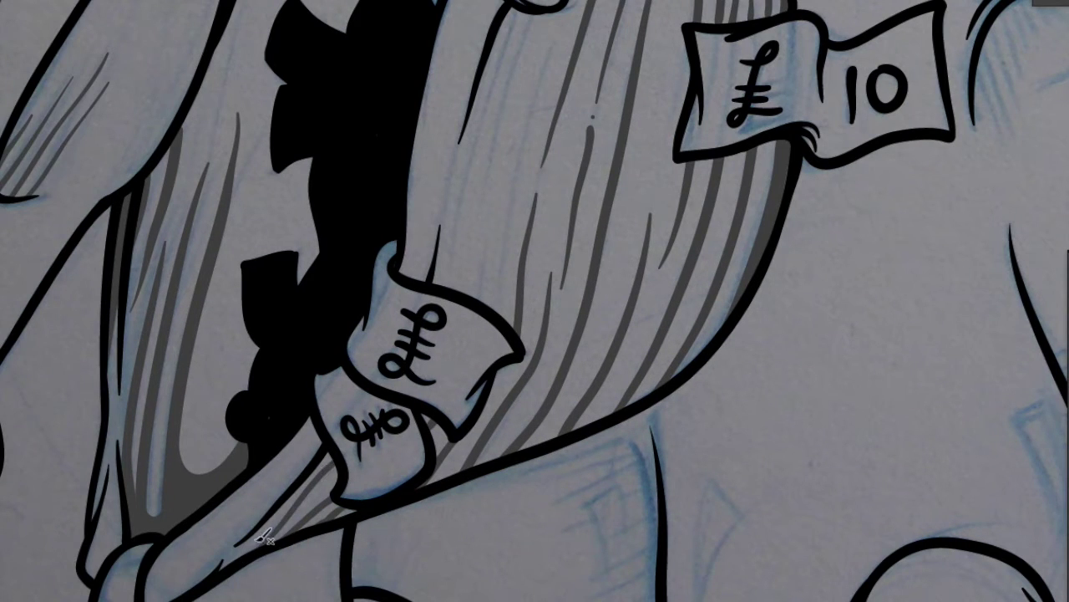
pyautogui.moveTo(203, 529); pyautogui.dragTo(311, 420)
pyautogui.moveTo(209, 566); pyautogui.dragTo(334, 426)
pyautogui.moveTo(238, 543); pyautogui.dragTo(334, 422)
pyautogui.moveTo(153, 578); pyautogui.dragTo(216, 562)
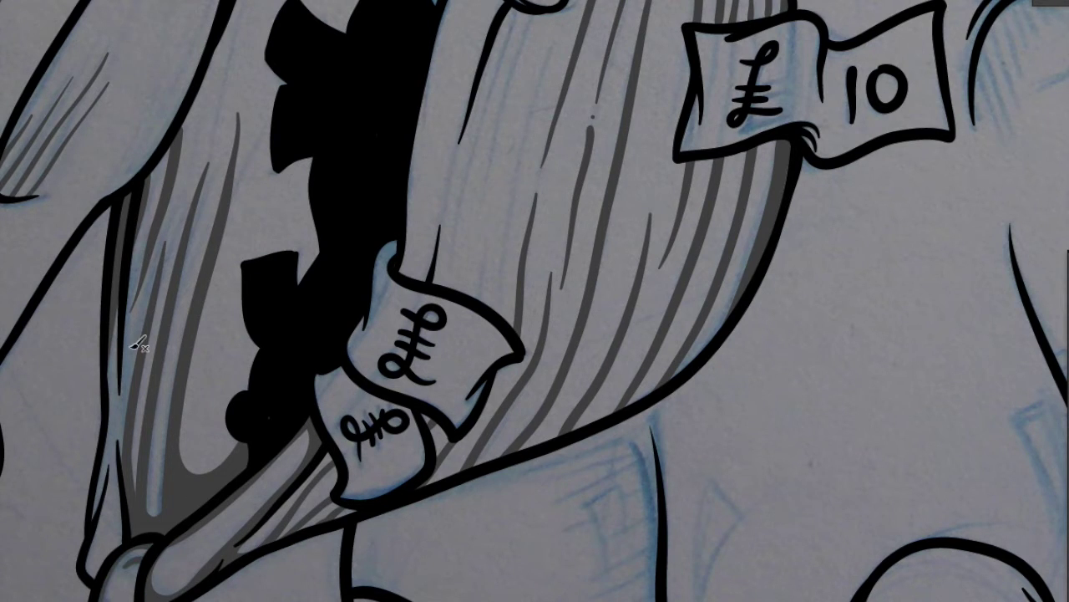
# Add darker grey shading along the neck edges
pyautogui.moveTo(147, 260); pyautogui.dragTo(125, 457)
pyautogui.moveTo(148, 257); pyautogui.dragTo(121, 381)
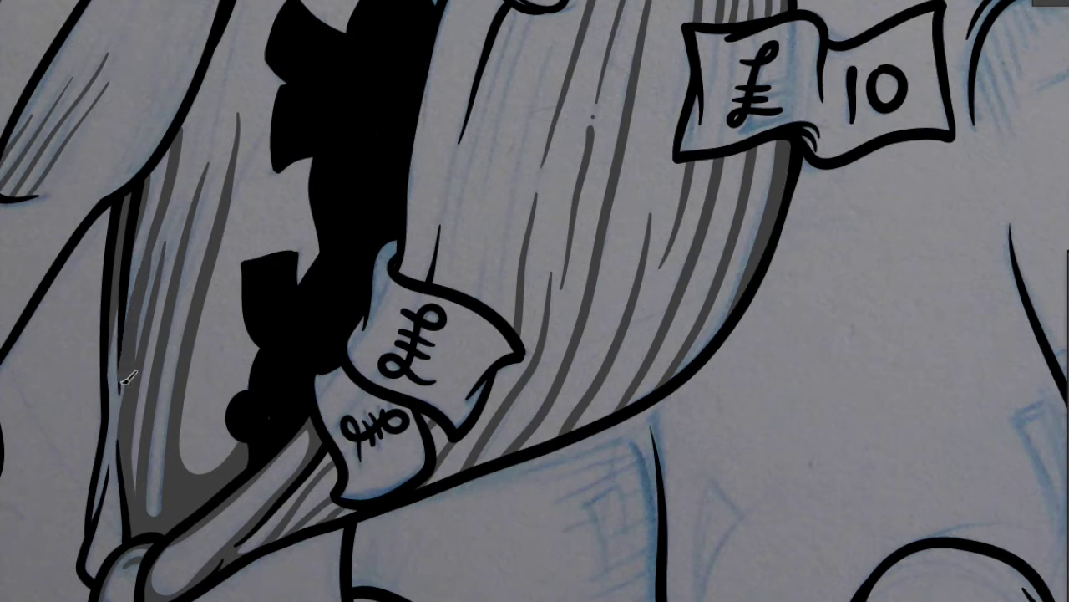
pyautogui.moveTo(123, 306); pyautogui.dragTo(114, 458)
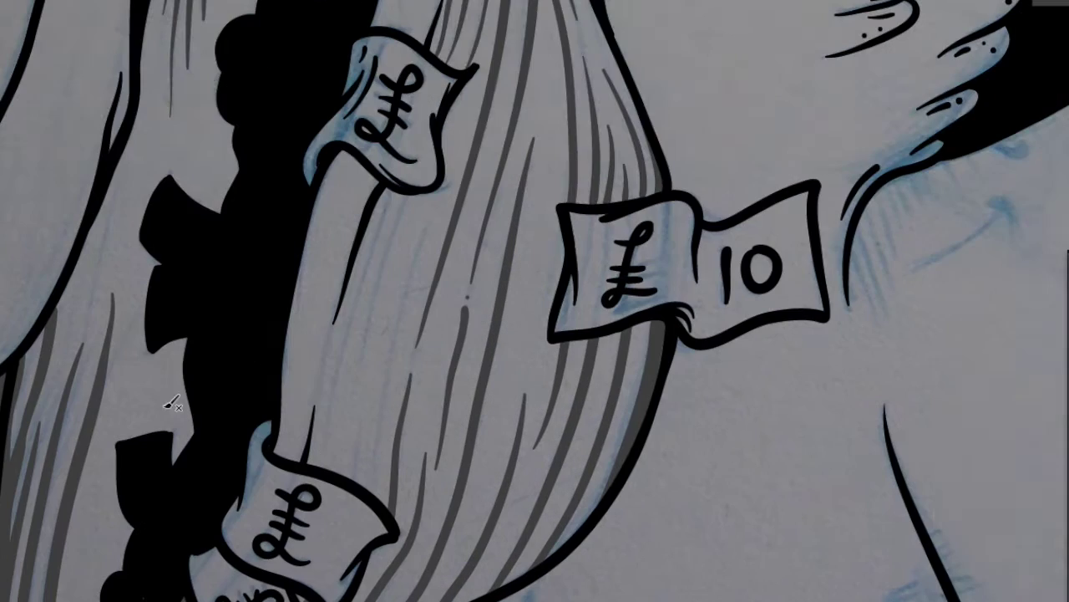
pyautogui.moveTo(409, 181); pyautogui.dragTo(329, 416)
pyautogui.moveTo(351, 247); pyautogui.dragTo(322, 376)
# Restore the undone strap stroke and add three more grey shading strokes along the strap
pyautogui.hotkey('ctrl', 'z')
pyautogui.hotkey('ctrl', 'z')
pyautogui.hotkey('ctrl', 'shift', 'z')
pyautogui.moveTo(422, 242); pyautogui.dragTo(367, 481)
pyautogui.moveTo(409, 197)
pyautogui.mouseDown()
pyautogui.moveTo(365, 360)
pyautogui.moveTo(307, 432)
pyautogui.mouseUp()
pyautogui.moveTo(326, 341); pyautogui.dragTo(299, 460)
# Shade the £ note edges and the plank beside the lower £ note in grey
pyautogui.scroll(2, 449, 267)
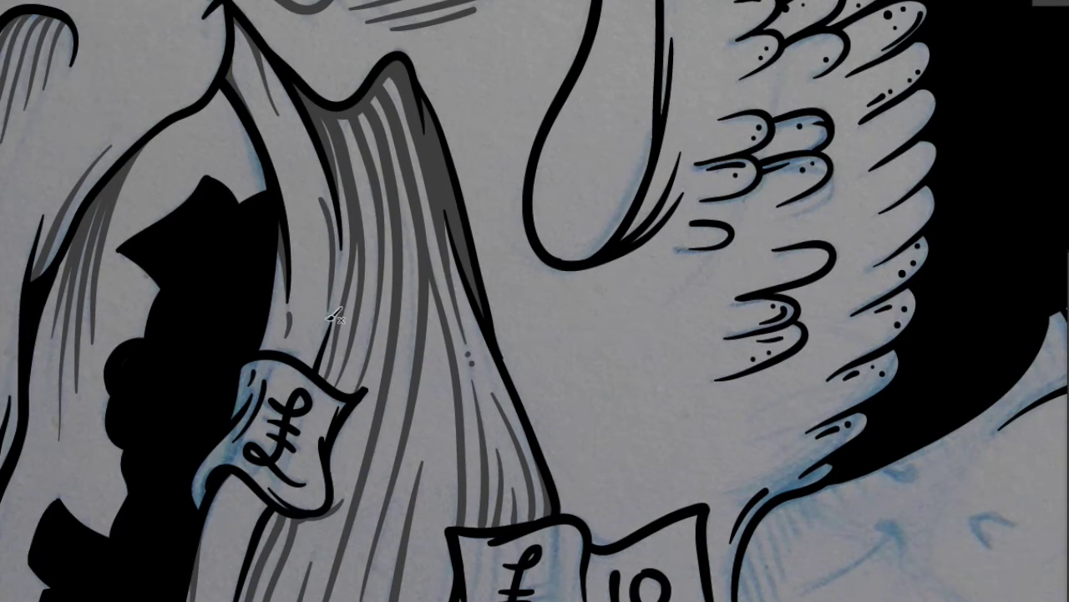
pyautogui.moveTo(202, 473); pyautogui.dragTo(269, 500)
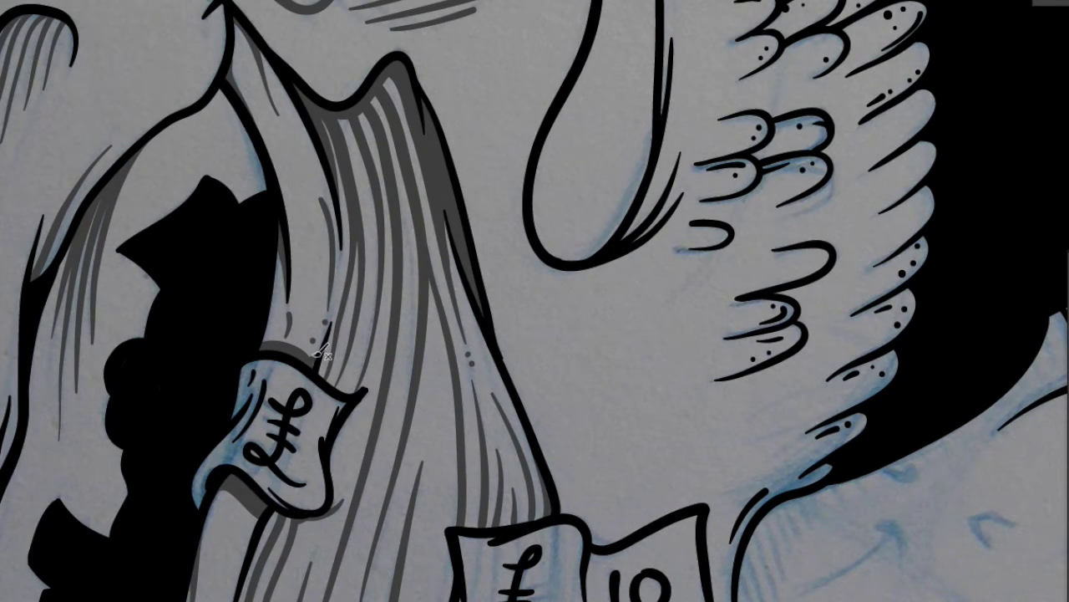
pyautogui.scroll(-5, 277, 310)
pyautogui.scroll(-3, 280, 285)
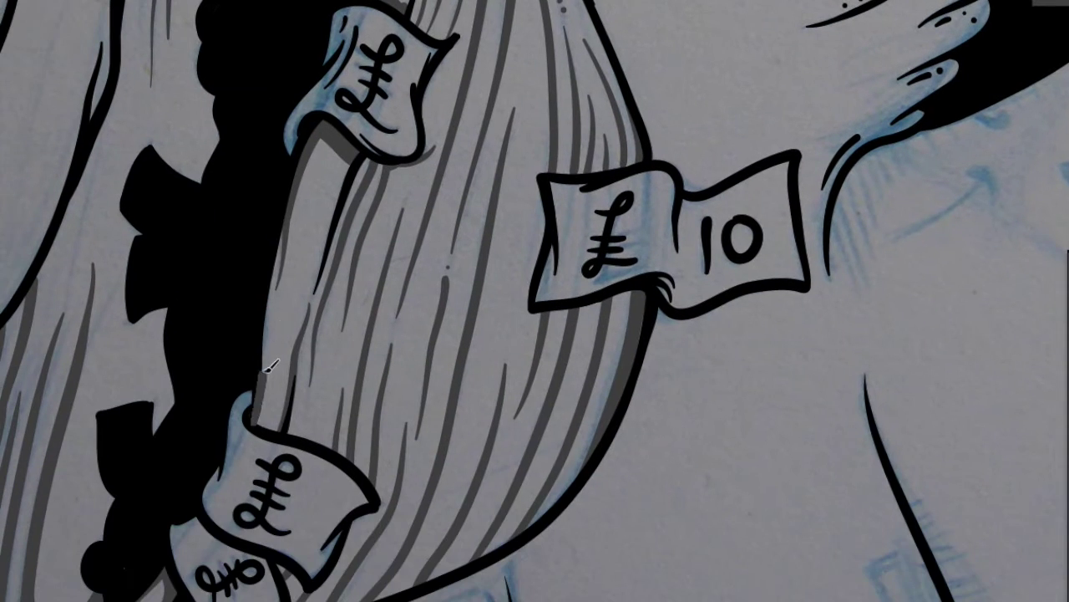
pyautogui.moveTo(284, 266)
pyautogui.mouseDown()
pyautogui.moveTo(265, 417)
pyautogui.moveTo(249, 440)
pyautogui.mouseUp()
pyautogui.scroll(-3, 213, 497)
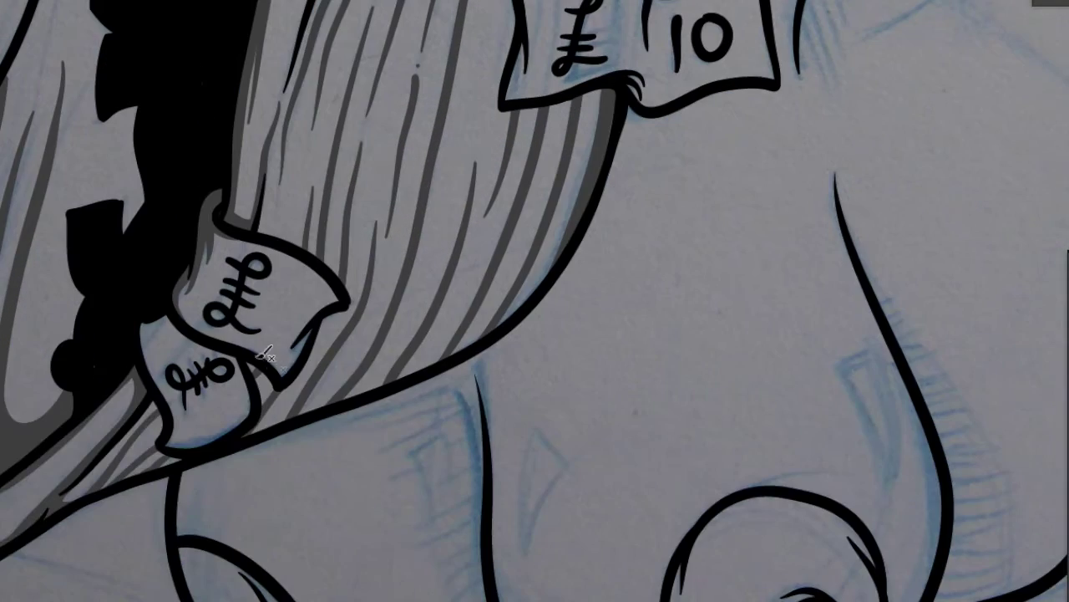
pyautogui.hscroll(-2, 334, 334)
pyautogui.moveTo(410, 288); pyautogui.dragTo(328, 201)
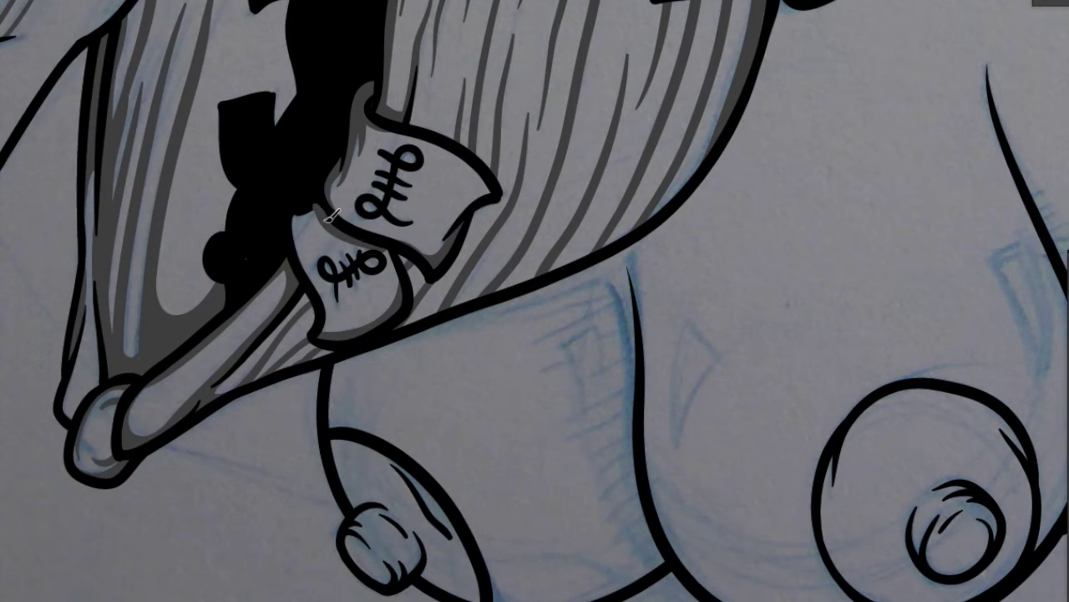
# Paint grey shading along and beside the black shape's left edge
pyautogui.moveTo(225, 283)
pyautogui.mouseDown()
pyautogui.moveTo(203, 242)
pyautogui.moveTo(209, 180)
pyautogui.moveTo(286, 136)
pyautogui.mouseUp()
pyautogui.scroll(3, 284, 135)
pyautogui.moveTo(255, 330); pyautogui.dragTo(205, 117)
pyautogui.moveTo(217, 234)
pyautogui.mouseDown()
pyautogui.moveTo(196, 41)
pyautogui.moveTo(203, 148)
pyautogui.mouseUp()
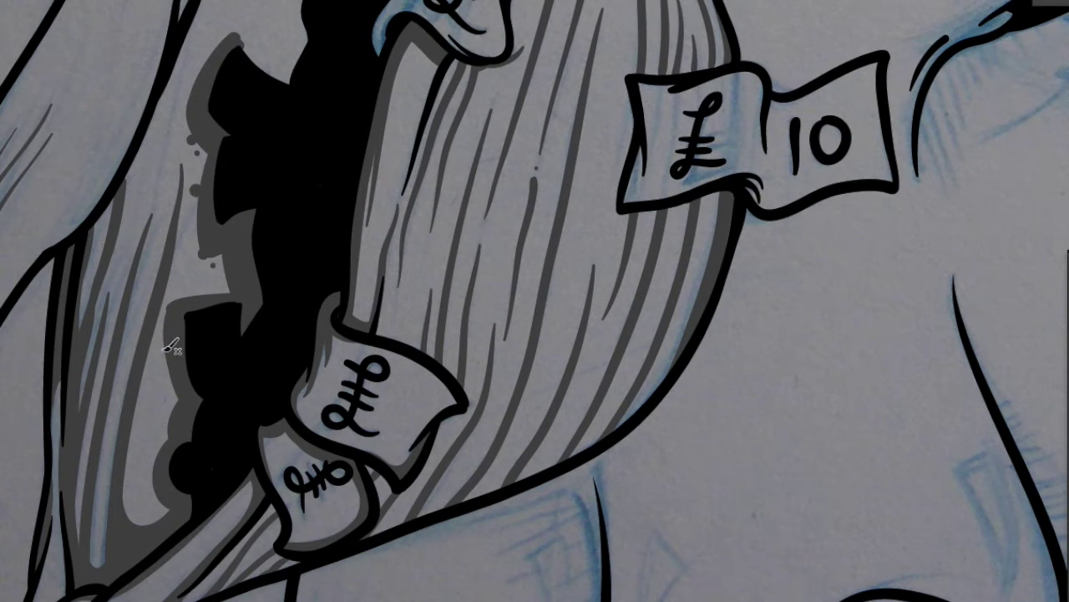
pyautogui.scroll(3, 292, 83)
pyautogui.moveTo(259, 301)
pyautogui.mouseDown()
pyautogui.moveTo(200, 234)
pyautogui.moveTo(242, 184)
pyautogui.mouseUp()
pyautogui.moveTo(251, 276); pyautogui.dragTo(217, 134)
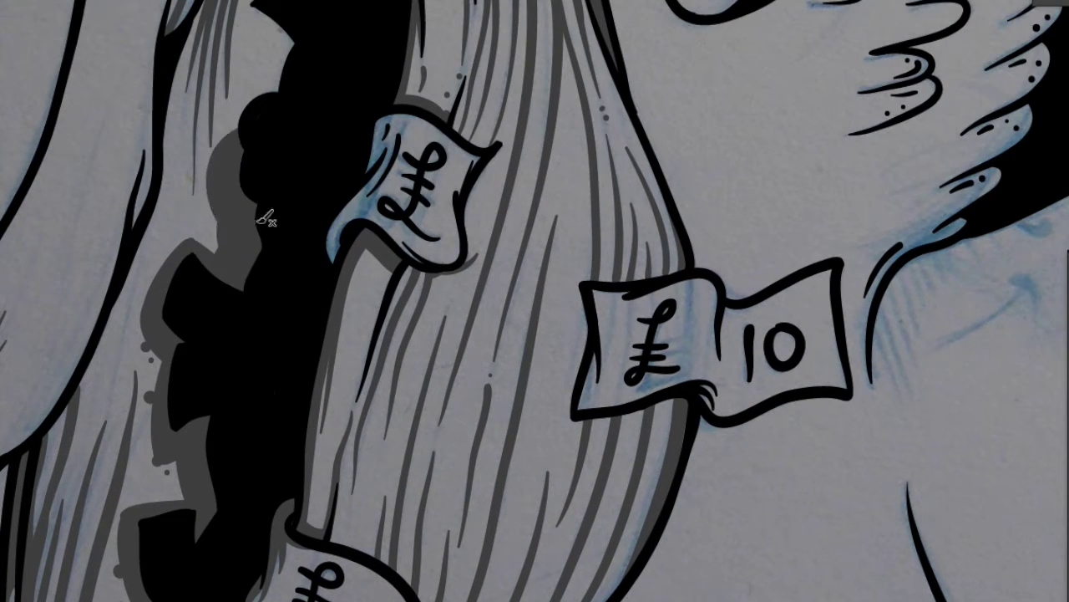
pyautogui.scroll(3, 266, 219)
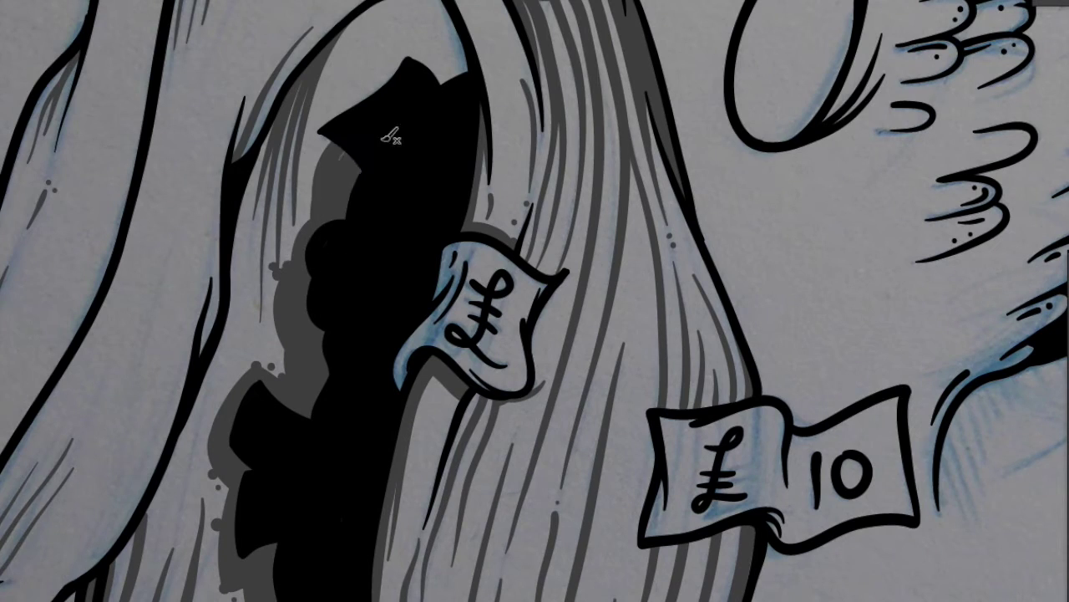
pyautogui.scroll(3, 382, 133)
# Shade the black shape's upper and upper-left edges with grey strokes
pyautogui.moveTo(315, 286)
pyautogui.mouseDown()
pyautogui.moveTo(477, 239)
pyautogui.moveTo(437, 156)
pyautogui.mouseUp()
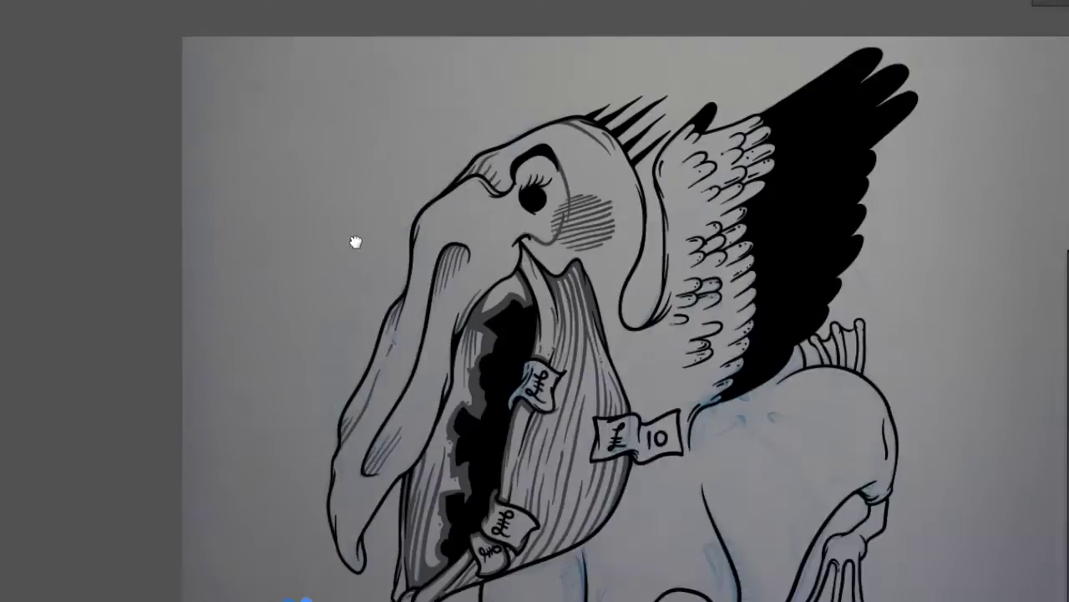
pyautogui.moveTo(378, 206); pyautogui.dragTo(353, 239)
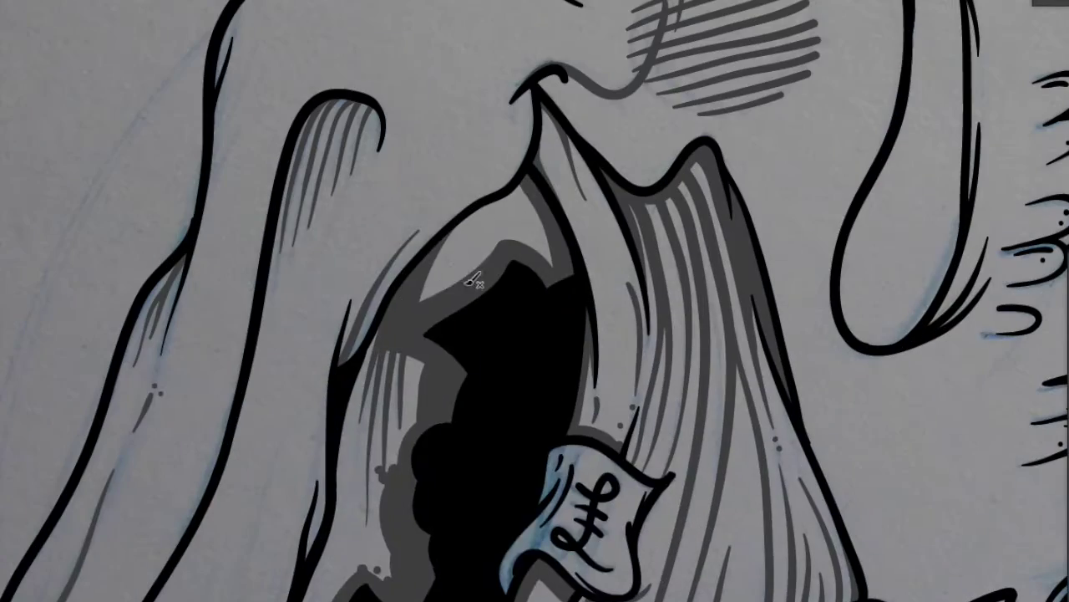
pyautogui.scroll(-3, 461, 102)
pyautogui.moveTo(459, 102); pyautogui.dragTo(447, 140)
pyautogui.moveTo(408, 251)
pyautogui.mouseDown()
pyautogui.moveTo(404, 108)
pyautogui.moveTo(434, 194)
pyautogui.mouseUp()
pyautogui.moveTo(397, 242); pyautogui.dragTo(393, 83)
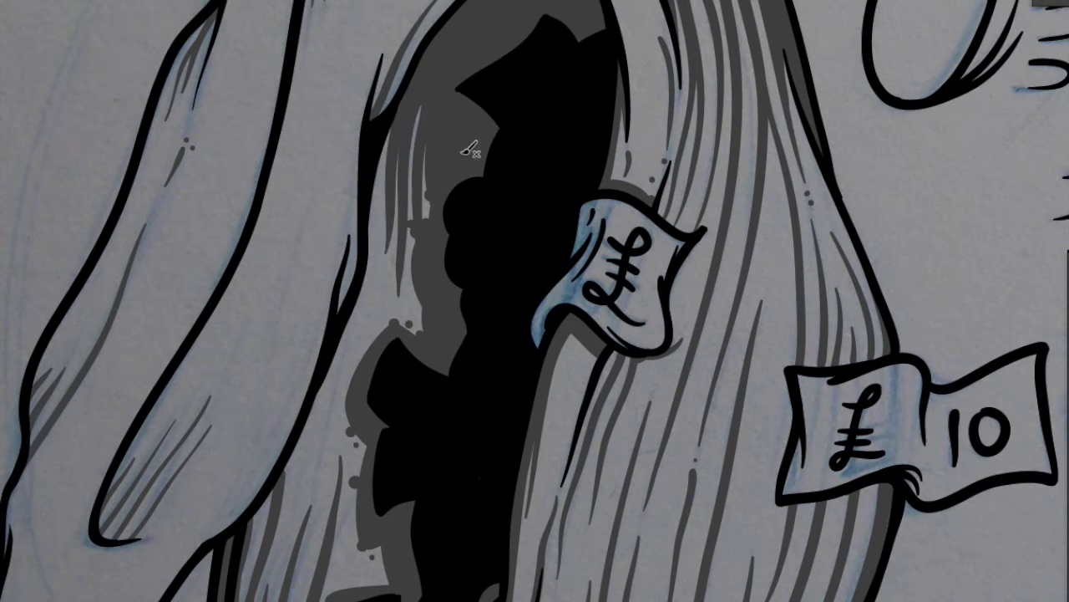
pyautogui.scroll(-3, 418, 309)
pyautogui.moveTo(360, 472); pyautogui.dragTo(367, 234)
pyautogui.moveTo(468, 242); pyautogui.dragTo(511, 27)
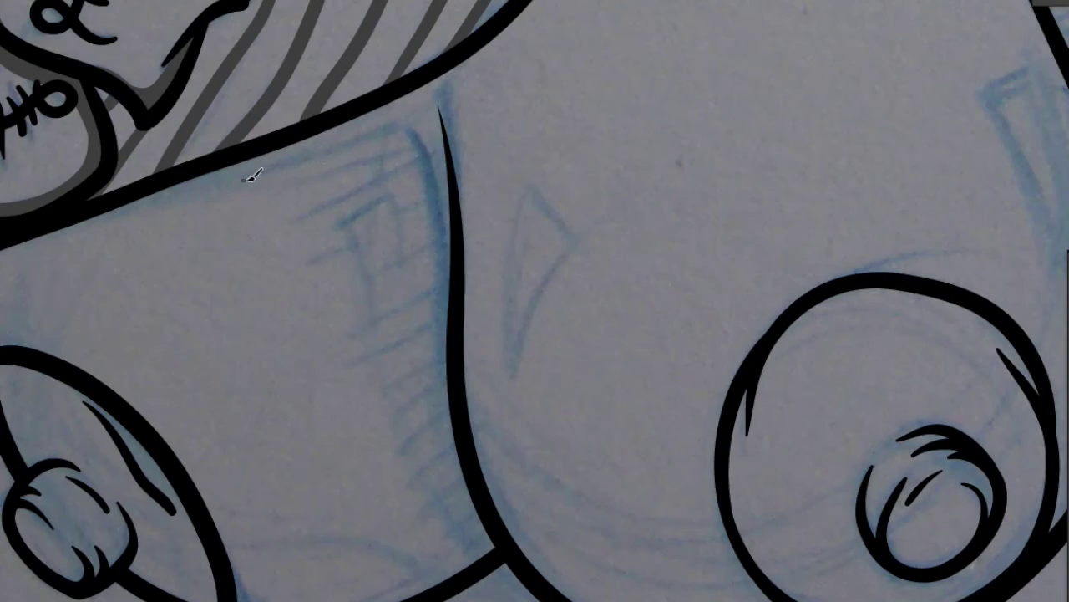
# Hatch short grey strokes along the left edge of the large round bulge
pyautogui.moveTo(242, 180); pyautogui.dragTo(441, 125)
pyautogui.moveTo(277, 193); pyautogui.dragTo(444, 155)
pyautogui.moveTo(291, 213); pyautogui.dragTo(447, 179)
pyautogui.moveTo(334, 228); pyautogui.dragTo(449, 209)
pyautogui.moveTo(350, 255)
pyautogui.mouseDown()
pyautogui.moveTo(451, 240)
pyautogui.moveTo(368, 280)
pyautogui.mouseUp()
# Add five more grey hatching strokes along the body contour
pyautogui.moveTo(451, 301); pyautogui.dragTo(373, 314)
pyautogui.moveTo(461, 375); pyautogui.dragTo(398, 384)
pyautogui.moveTo(366, 266); pyautogui.dragTo(311, 280)
pyautogui.moveTo(373, 311); pyautogui.dragTo(317, 321)
pyautogui.moveTo(393, 376); pyautogui.dragTo(356, 382)
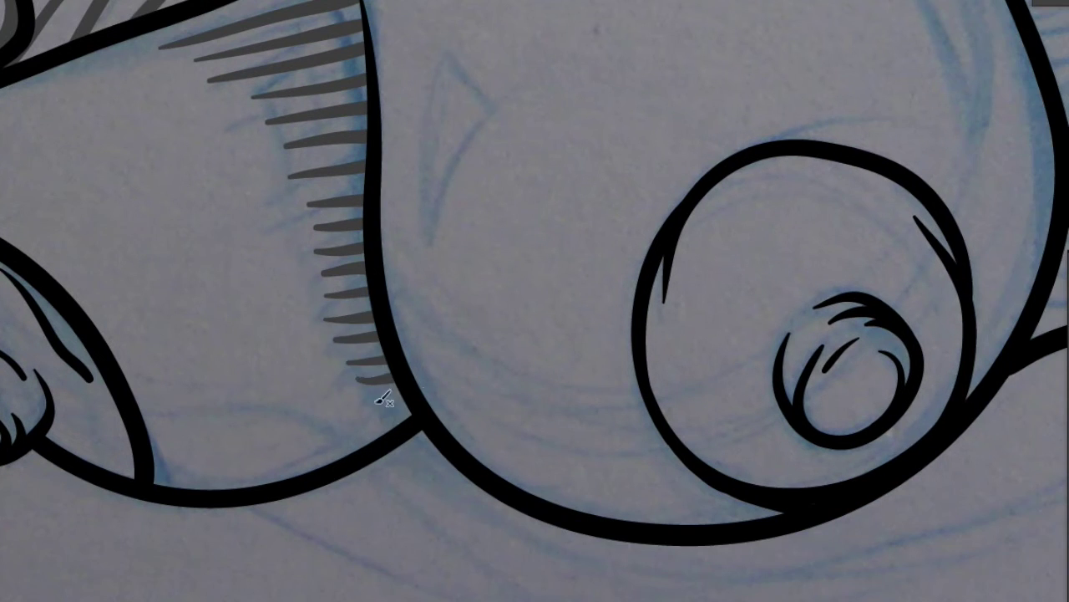
pyautogui.moveTo(251, 264); pyautogui.dragTo(451, 323)
pyautogui.scroll(-5, 264, 307)
pyautogui.scroll(-3, 365, 346)
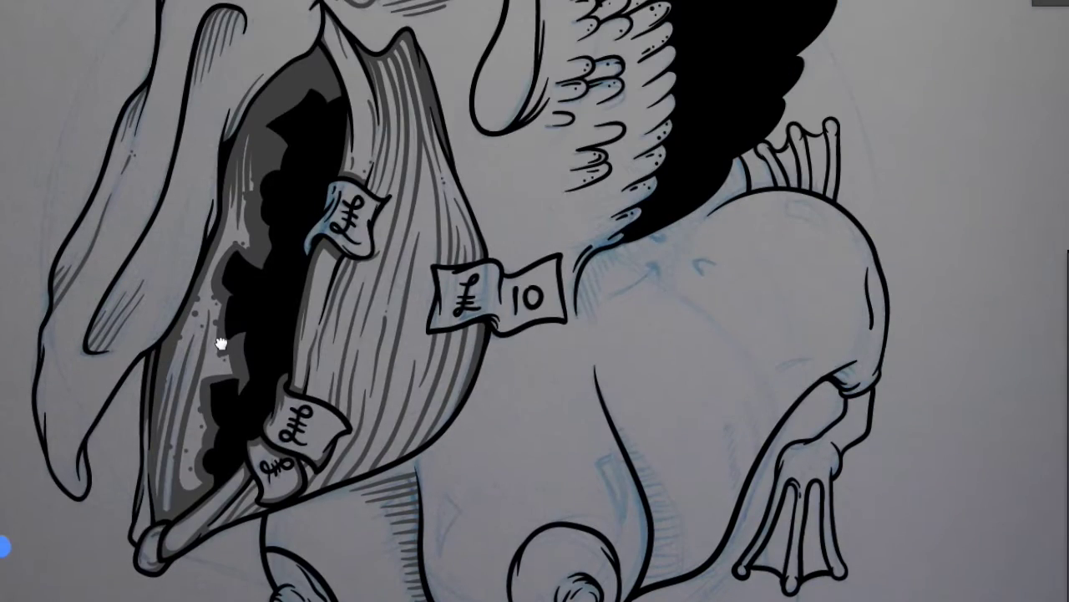
# Paint grey shading inside the mouth and darken its interior
pyautogui.moveTo(241, 326); pyautogui.dragTo(243, 443)
pyautogui.moveTo(267, 209); pyautogui.dragTo(294, 331)
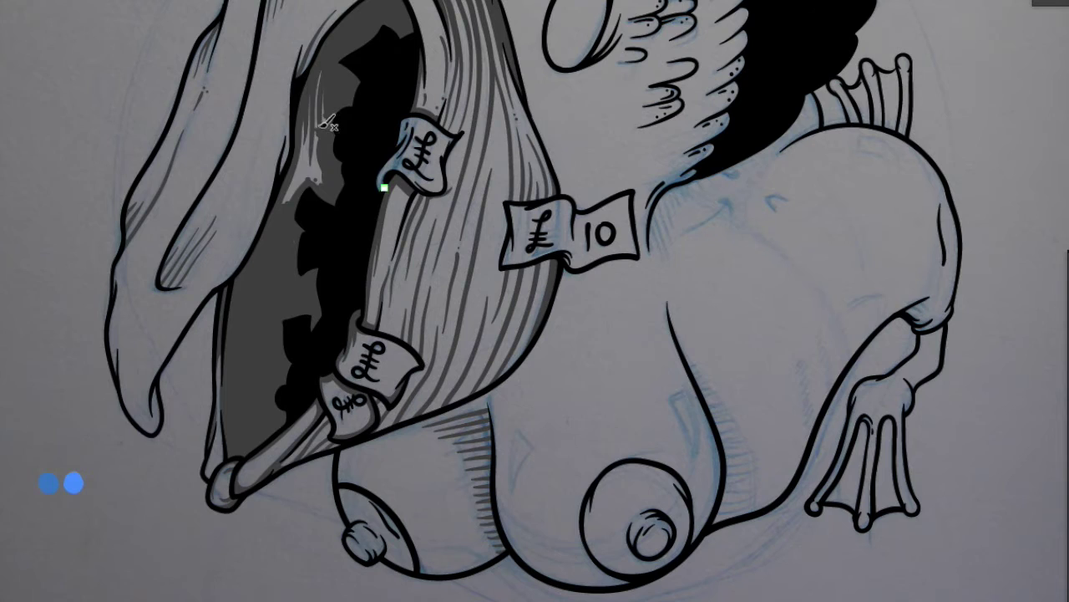
pyautogui.moveTo(328, 146); pyautogui.dragTo(331, 97)
pyautogui.moveTo(367, 234); pyautogui.dragTo(209, 184)
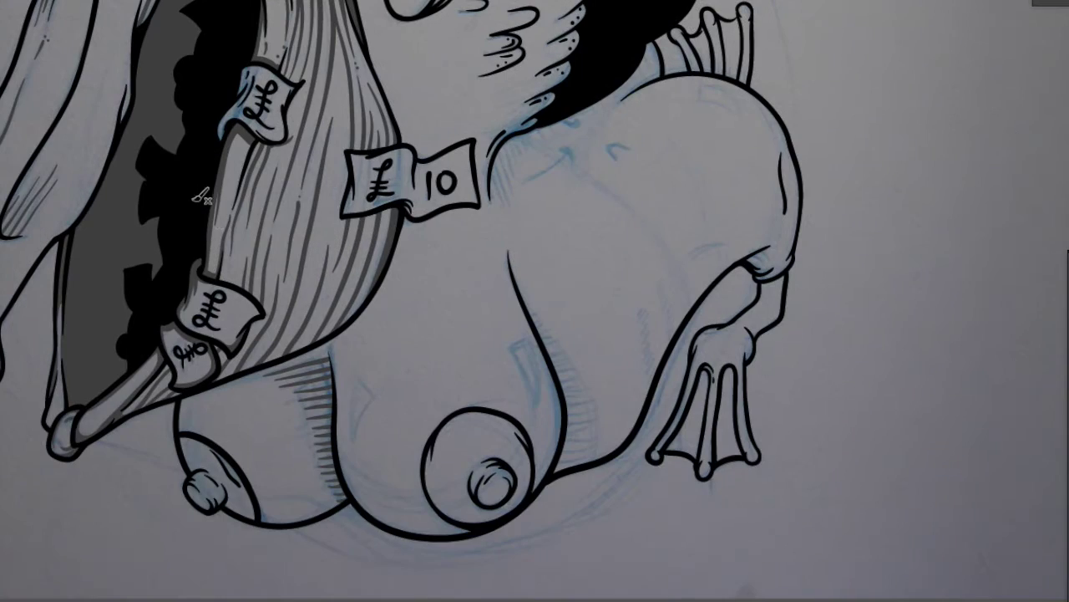
pyautogui.scroll(-2, 287, 148)
pyautogui.scroll(2, 256, 210)
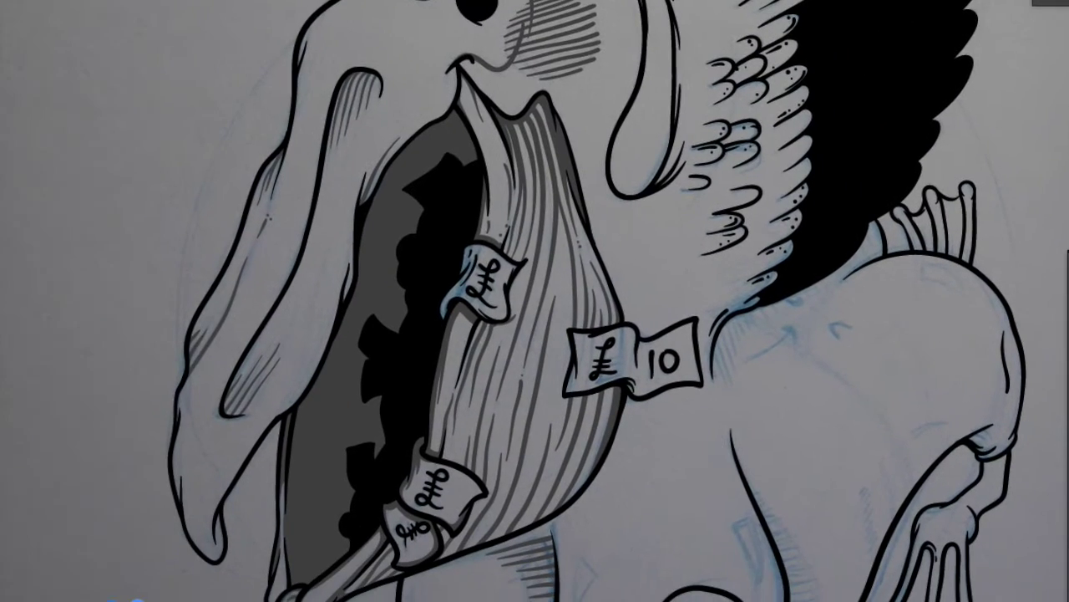
pyautogui.scroll(2, 352, 192)
pyautogui.scroll(2, 512, 353)
pyautogui.scroll(1, 432, 296)
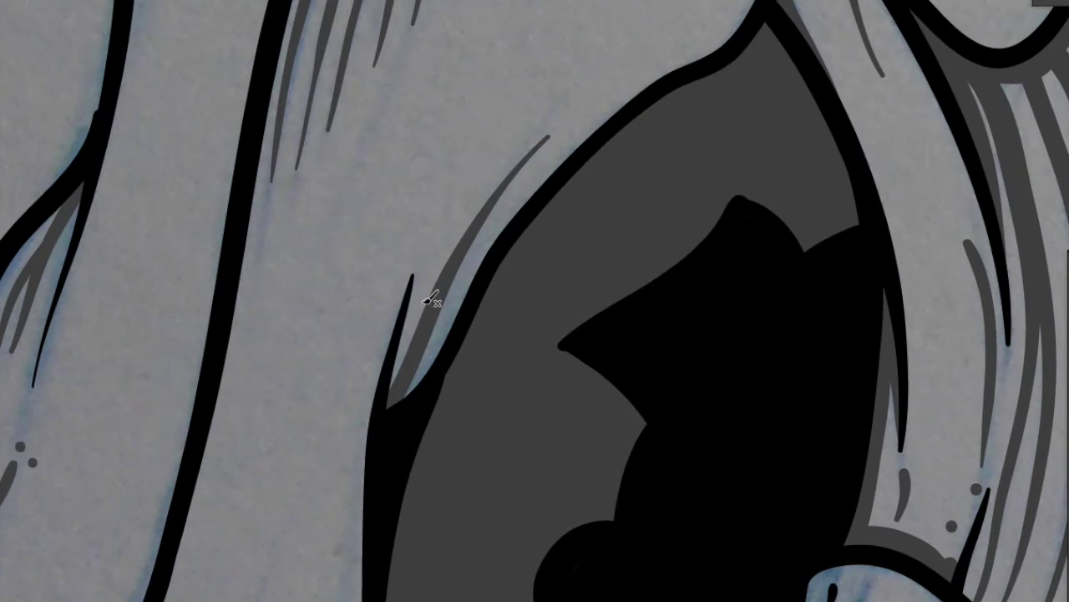
pyautogui.scroll(-5, 535, 159)
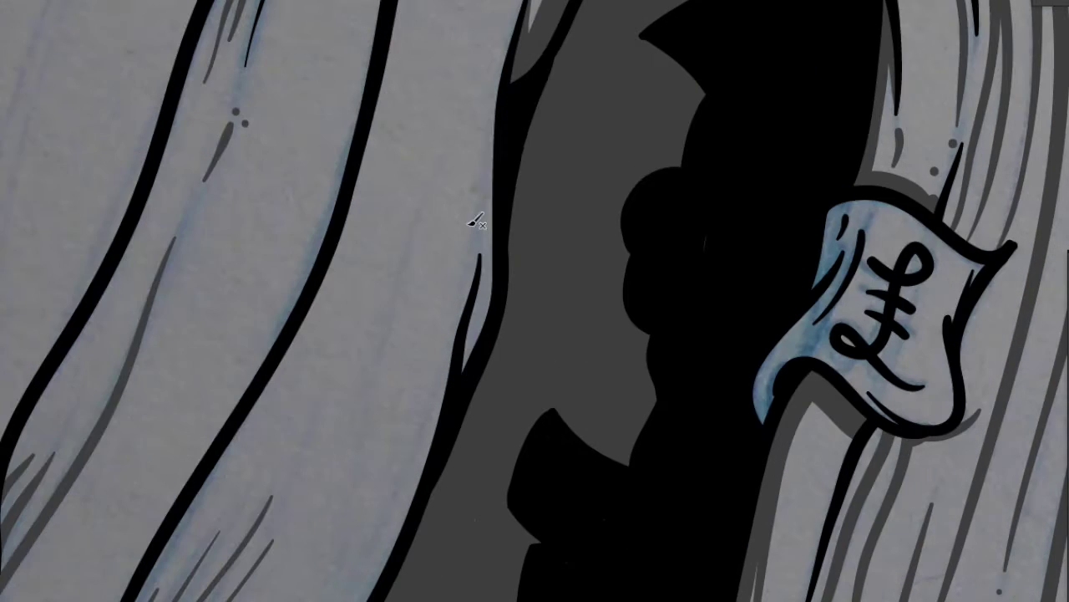
pyautogui.scroll(-4, 468, 262)
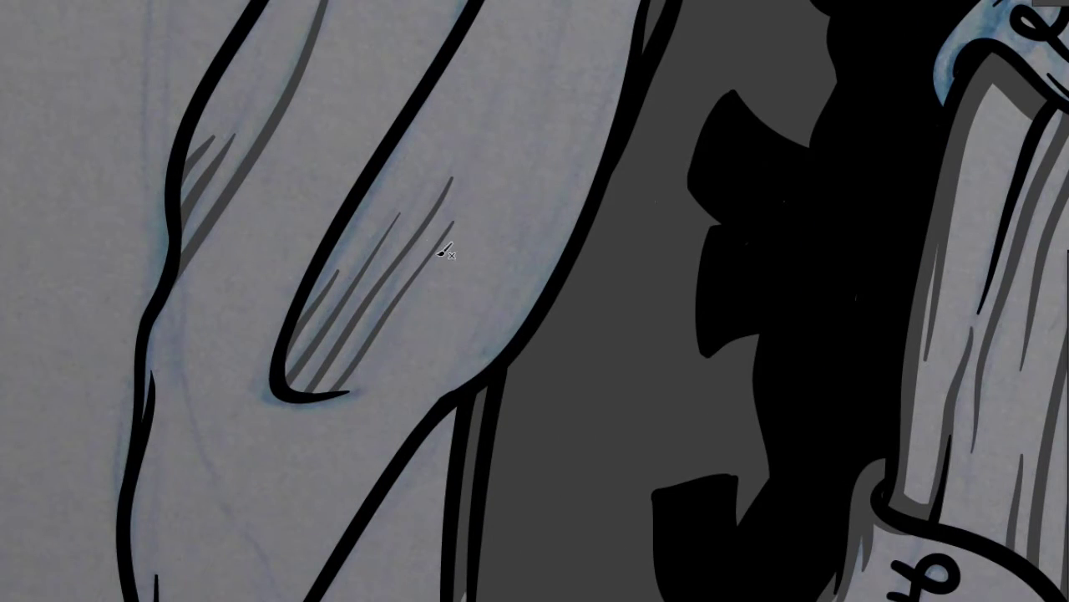
pyautogui.scroll(-2, 420, 256)
pyautogui.scroll(2, 414, 262)
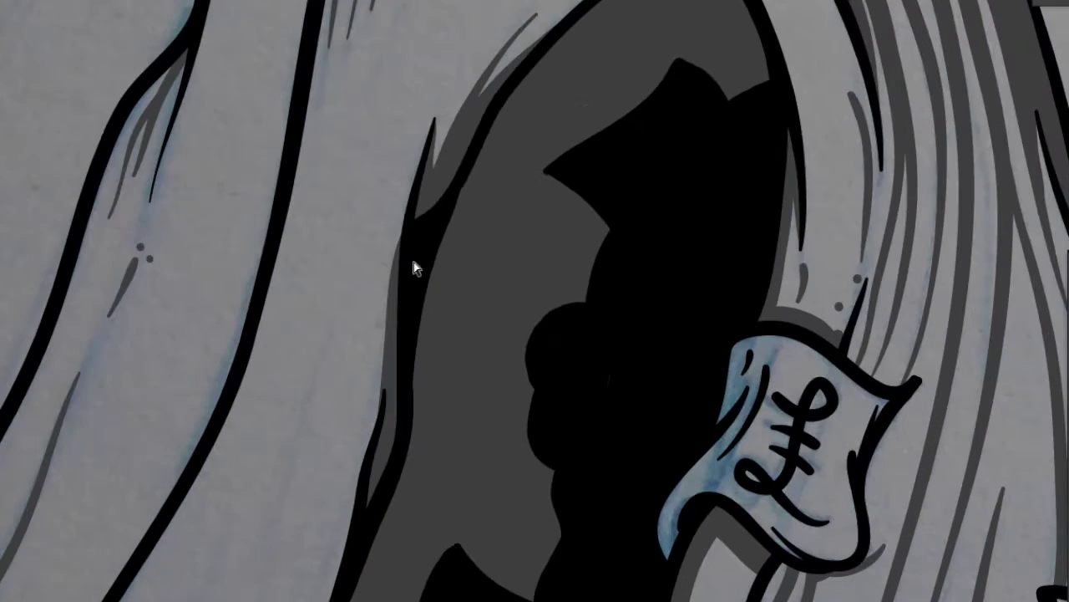
pyautogui.scroll(1, 401, 230)
pyautogui.scroll(-1, 401, 230)
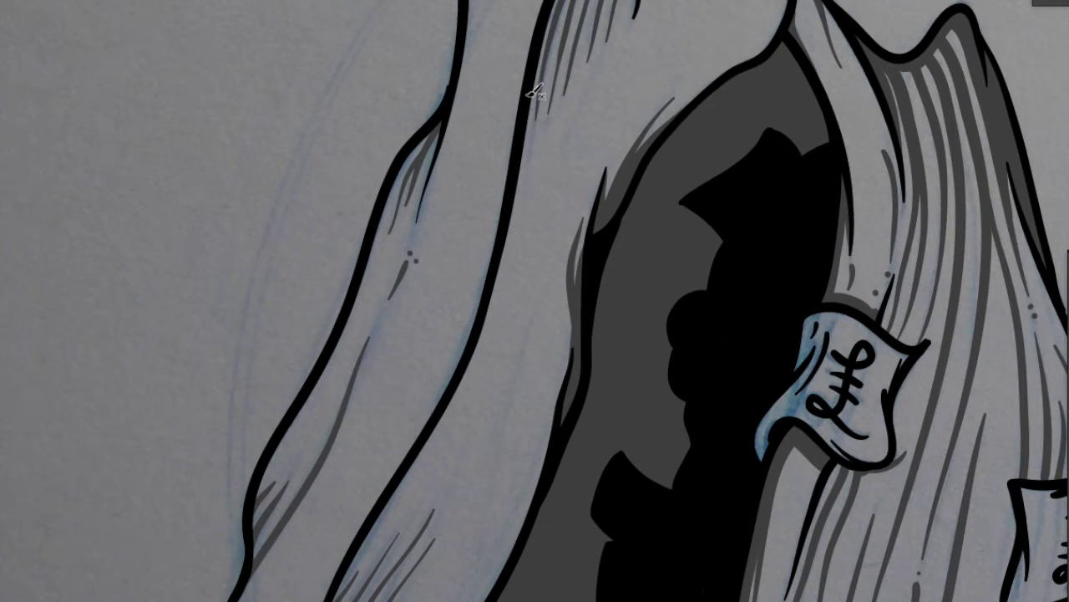
# Shadow the central outline, the middle band and the left band's outline
pyautogui.moveTo(535, 92); pyautogui.dragTo(374, 501)
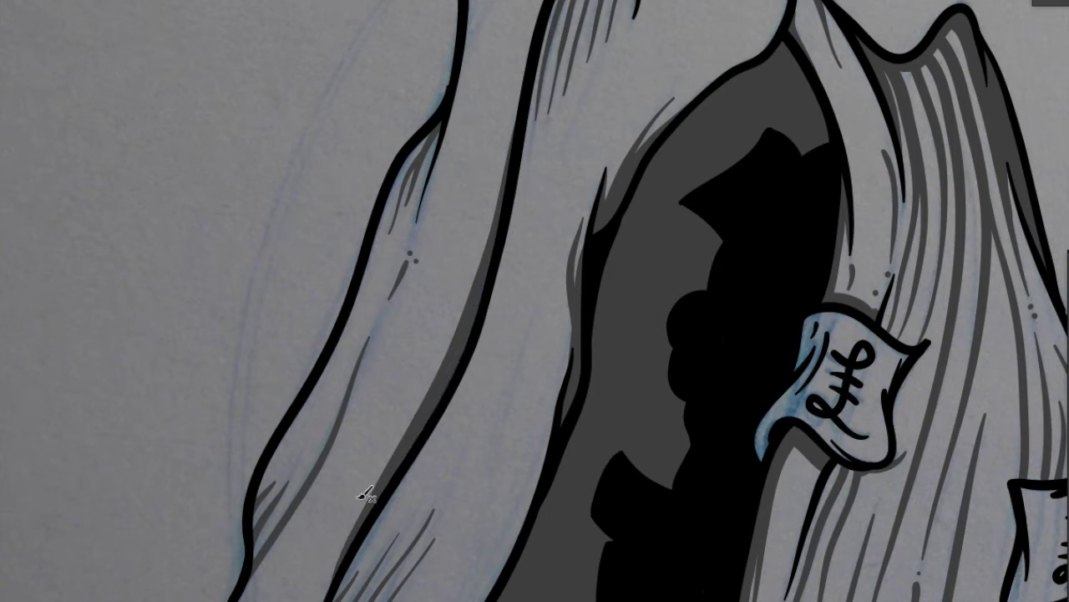
pyautogui.moveTo(365, 495)
pyautogui.mouseDown()
pyautogui.moveTo(513, 154)
pyautogui.moveTo(431, 386)
pyautogui.mouseUp()
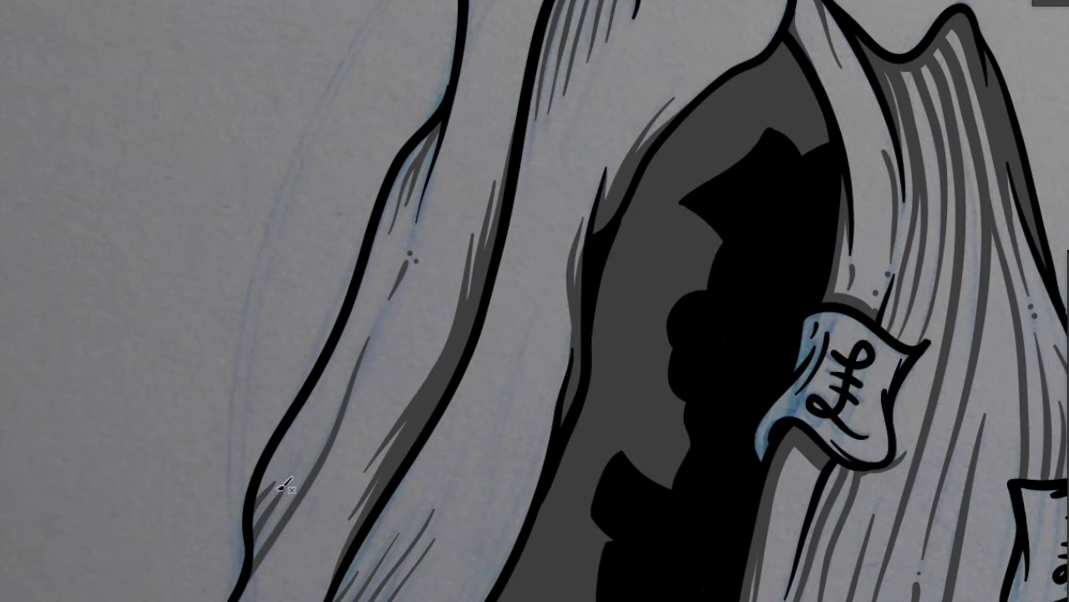
pyautogui.scroll(2, 285, 485)
pyautogui.moveTo(301, 266); pyautogui.dragTo(276, 343)
pyautogui.moveTo(313, 393); pyautogui.dragTo(296, 319)
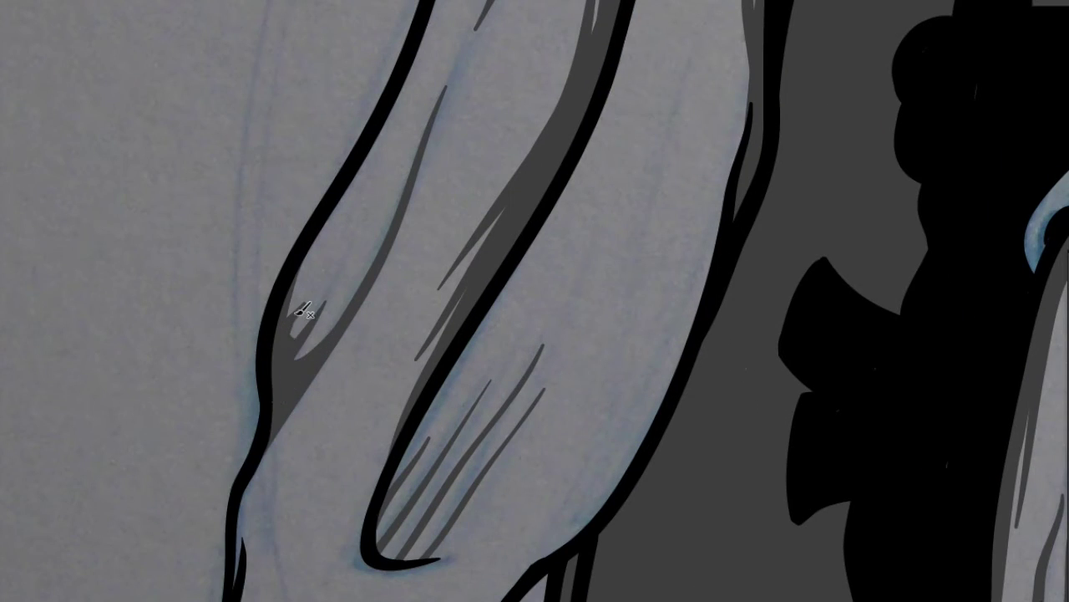
pyautogui.scroll(2, 335, 250)
# Fill the left band with grey and dark shading strokes
pyautogui.moveTo(351, 226)
pyautogui.mouseDown()
pyautogui.moveTo(390, 143)
pyautogui.moveTo(368, 322)
pyautogui.mouseUp()
pyautogui.moveTo(368, 180); pyautogui.dragTo(371, 318)
pyautogui.moveTo(349, 191); pyautogui.dragTo(342, 314)
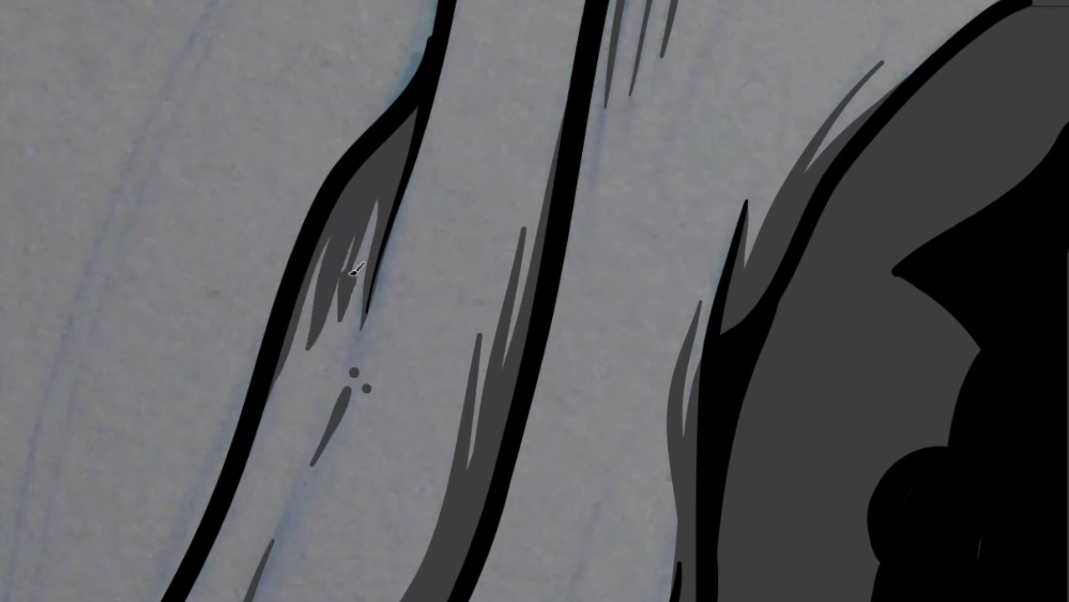
pyautogui.moveTo(372, 204); pyautogui.dragTo(338, 318)
pyautogui.moveTo(293, 409); pyautogui.dragTo(238, 510)
pyautogui.scroll(-3, 363, 275)
pyautogui.scroll(3, 370, 310)
pyautogui.scroll(-3, 222, 446)
pyautogui.scroll(3, 373, 372)
pyautogui.moveTo(372, 343); pyautogui.dragTo(394, 418)
pyautogui.scroll(2, 393, 417)
pyautogui.moveTo(331, 251)
pyautogui.mouseDown()
pyautogui.moveTo(323, 449)
pyautogui.moveTo(326, 434)
pyautogui.mouseUp()
# Redraw the long fold stroke and add dark shading strokes along the inner fold
pyautogui.moveTo(340, 315); pyautogui.dragTo(357, 474)
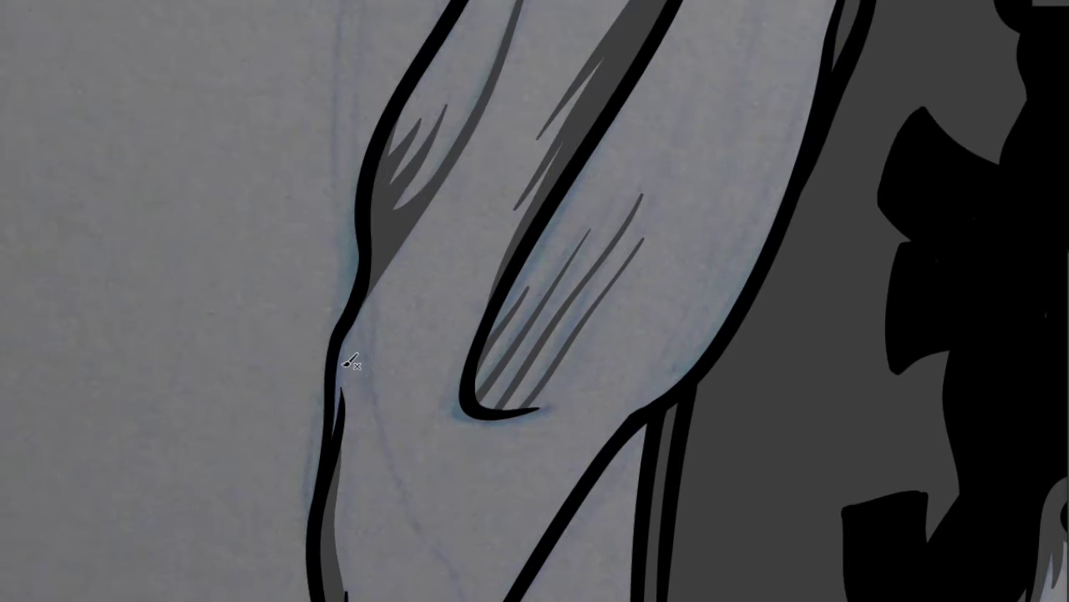
pyautogui.hotkey('ctrl', 'z')
pyautogui.moveTo(610, 121); pyautogui.dragTo(509, 395)
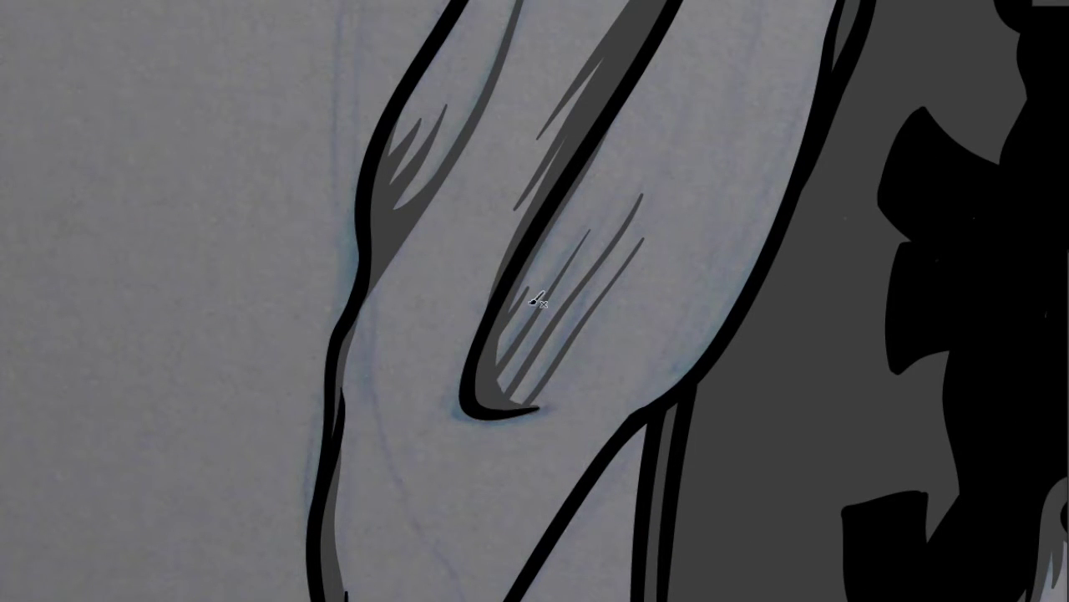
pyautogui.moveTo(554, 248); pyautogui.dragTo(506, 332)
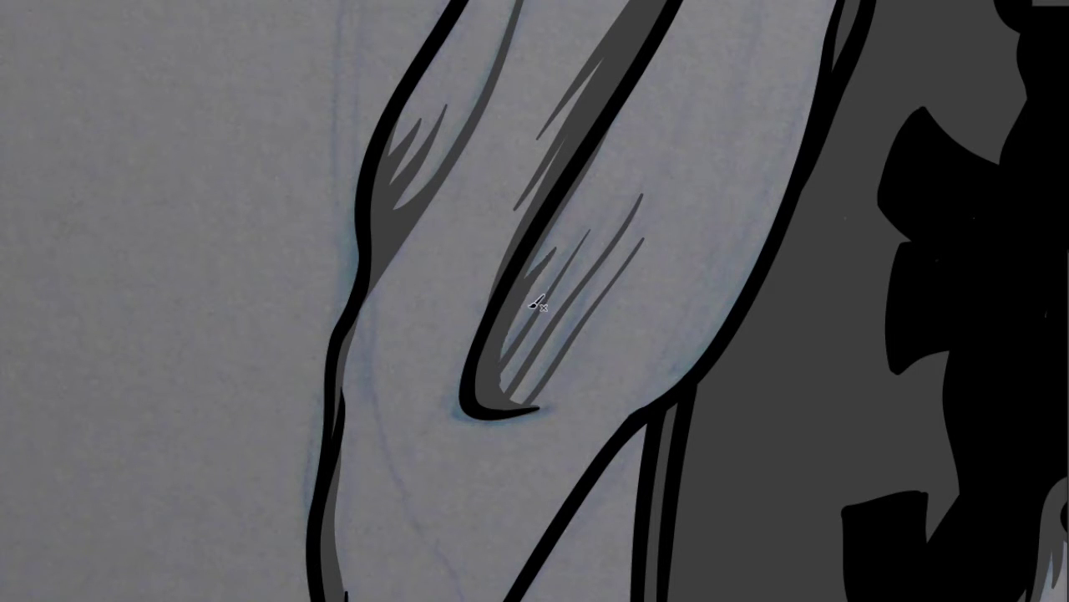
pyautogui.moveTo(602, 207); pyautogui.dragTo(510, 307)
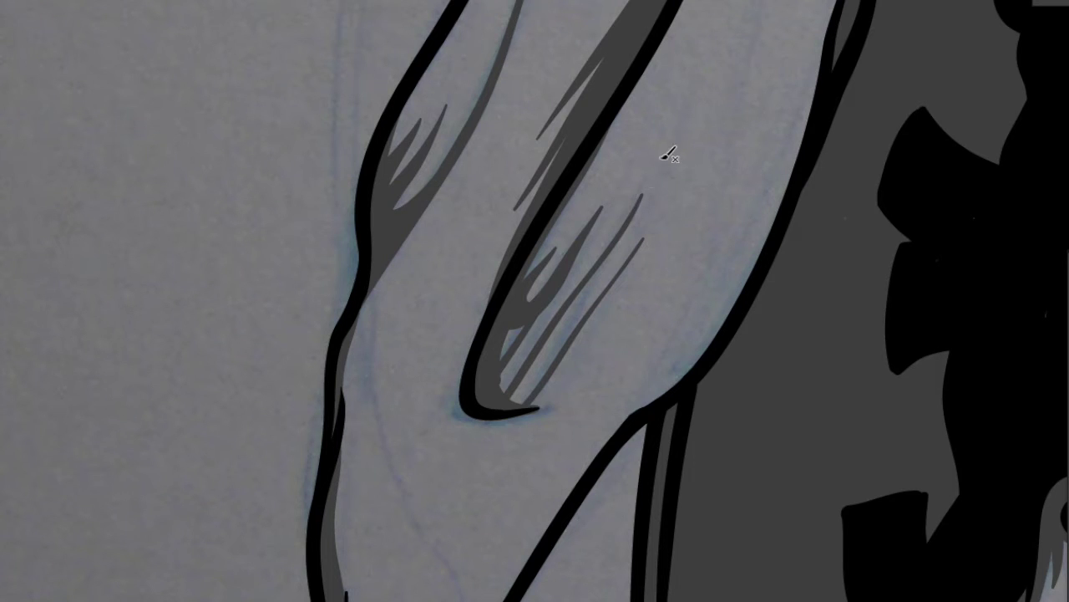
pyautogui.moveTo(654, 173); pyautogui.dragTo(506, 389)
pyautogui.moveTo(666, 203); pyautogui.dragTo(522, 368)
pyautogui.moveTo(600, 378); pyautogui.dragTo(506, 393)
# Repaint the curved stroke at the fold bottom and shade inside the right contour
pyautogui.hotkey('ctrl', 'z')
pyautogui.moveTo(609, 344); pyautogui.dragTo(522, 391)
pyautogui.moveTo(635, 250)
pyautogui.mouseDown()
pyautogui.moveTo(589, 319)
pyautogui.moveTo(576, 378)
pyautogui.mouseUp()
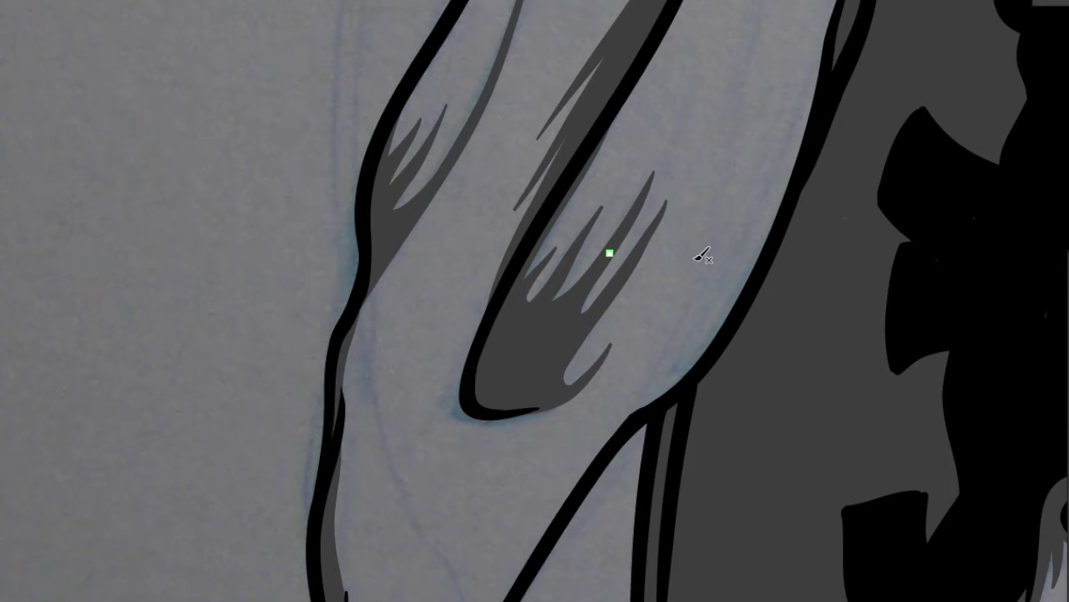
pyautogui.moveTo(739, 252); pyautogui.dragTo(662, 383)
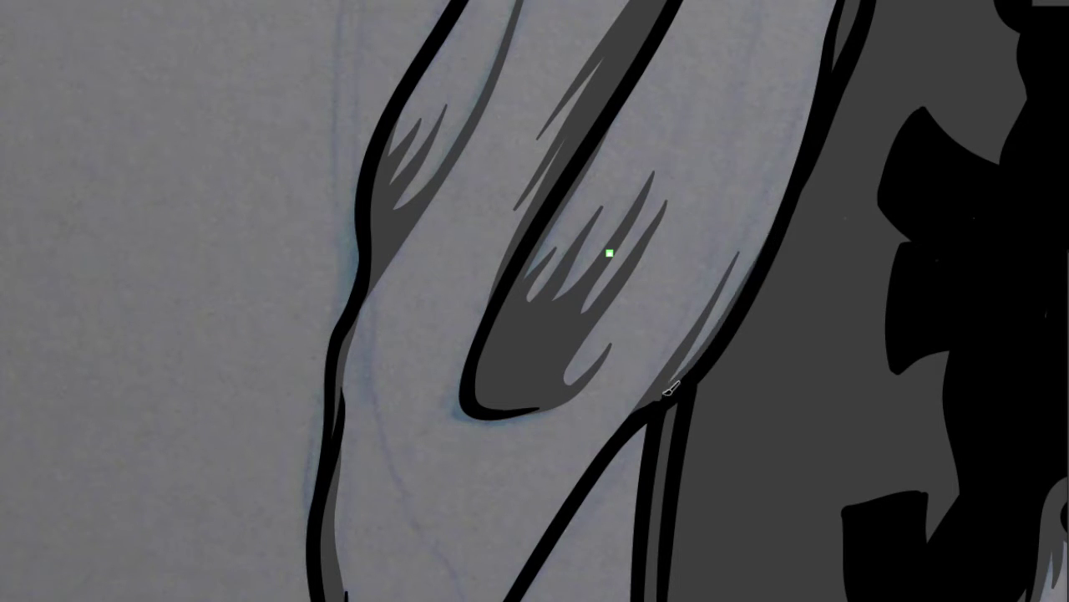
pyautogui.scroll(-2, 680, 172)
# Shade the head's left contour and the mouth corner in grey
pyautogui.scroll(-2, 646, 432)
pyautogui.scroll(2, 646, 432)
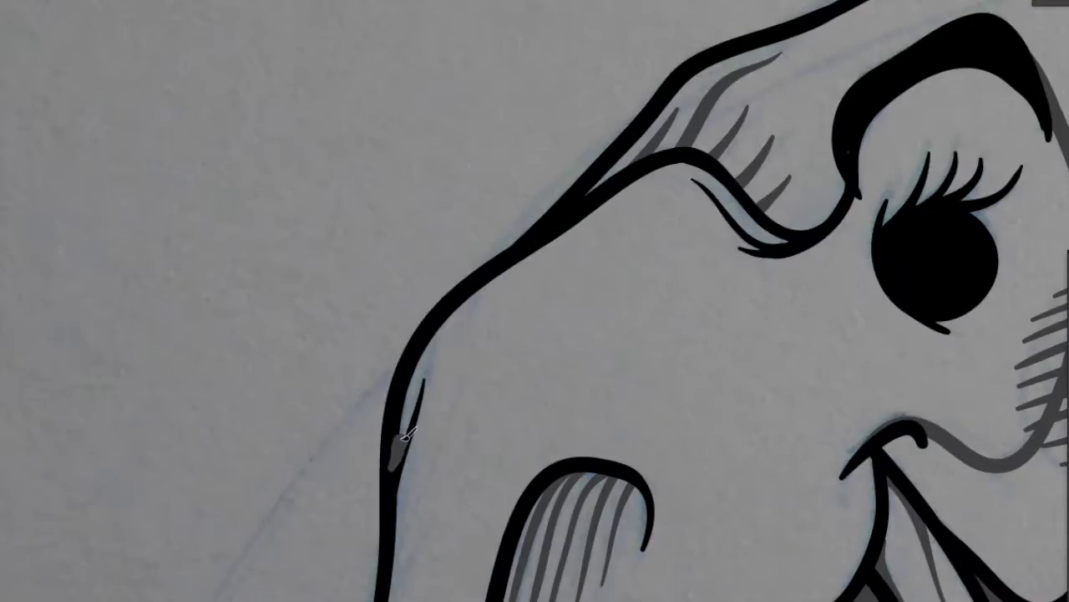
pyautogui.scroll(2, 470, 231)
pyautogui.moveTo(464, 238)
pyautogui.mouseDown()
pyautogui.moveTo(461, 370)
pyautogui.moveTo(476, 342)
pyautogui.moveTo(431, 460)
pyautogui.mouseUp()
pyautogui.scroll(-2, 501, 376)
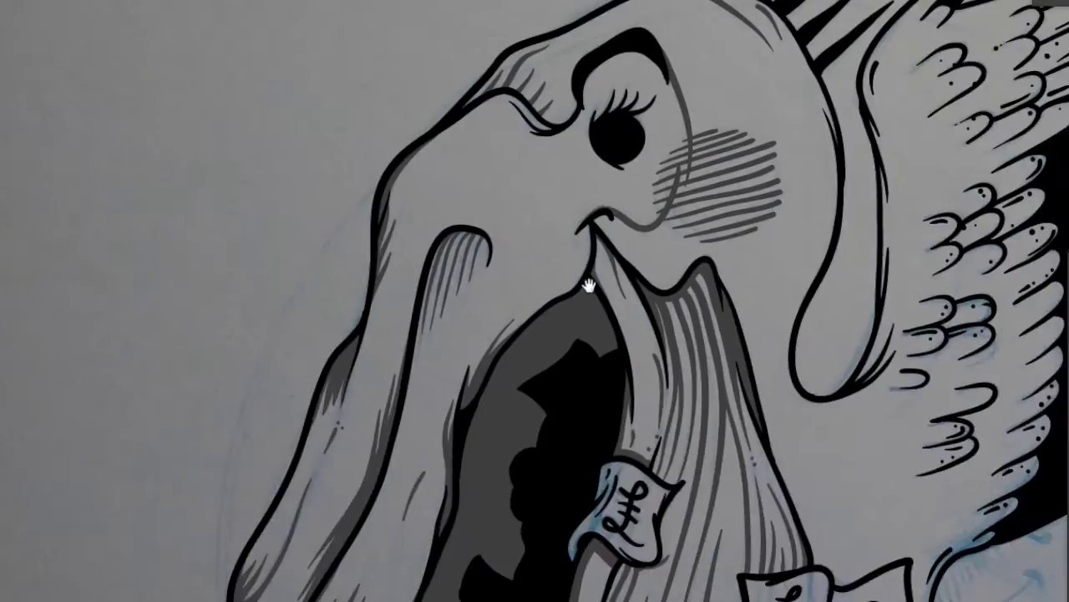
pyautogui.scroll(2, 577, 282)
pyautogui.moveTo(520, 204); pyautogui.dragTo(484, 305)
pyautogui.moveTo(533, 243); pyautogui.dragTo(525, 247)
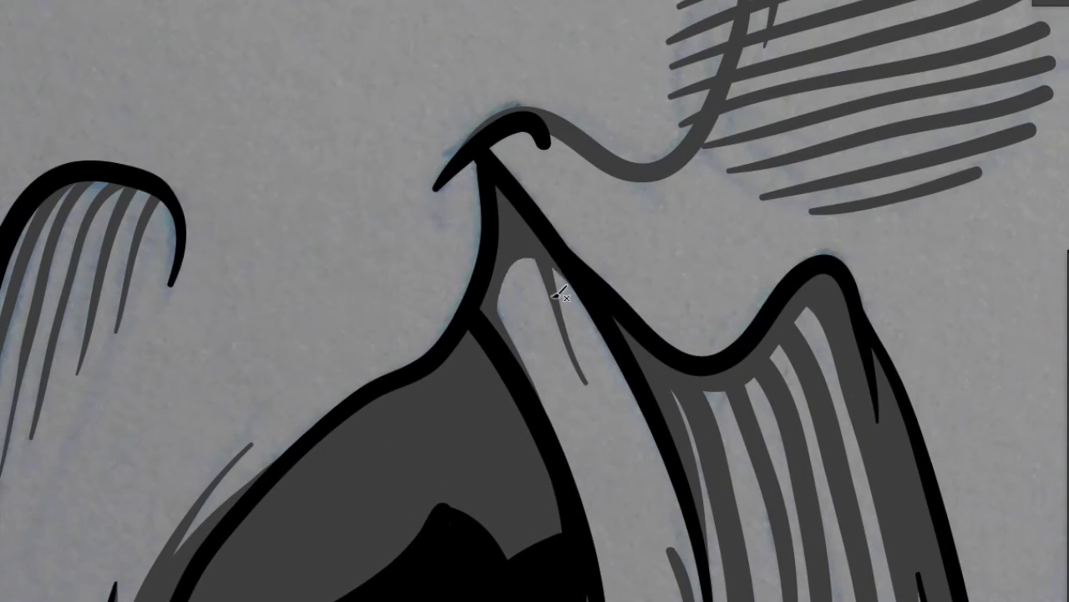
# Paint three grey shading strokes beneath the head's spiky crest
pyautogui.scroll(-2, 562, 294)
pyautogui.scroll(2, 518, 289)
pyautogui.scroll(-2, 563, 220)
pyautogui.scroll(2, 544, 441)
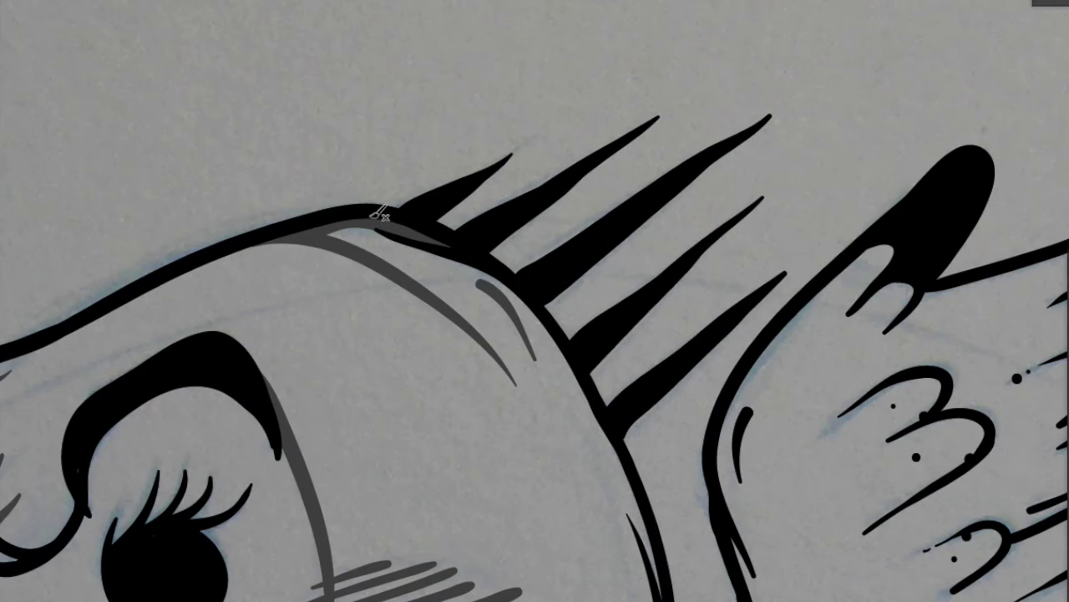
pyautogui.moveTo(381, 215); pyautogui.dragTo(539, 292)
pyautogui.moveTo(375, 239)
pyautogui.mouseDown()
pyautogui.moveTo(535, 318)
pyautogui.moveTo(513, 306)
pyautogui.mouseUp()
pyautogui.moveTo(392, 263); pyautogui.dragTo(498, 338)
# Shade the contour beside the wing and along the wing's inner edge
pyautogui.moveTo(534, 376); pyautogui.dragTo(308, 142)
pyautogui.moveTo(361, 216); pyautogui.dragTo(428, 374)
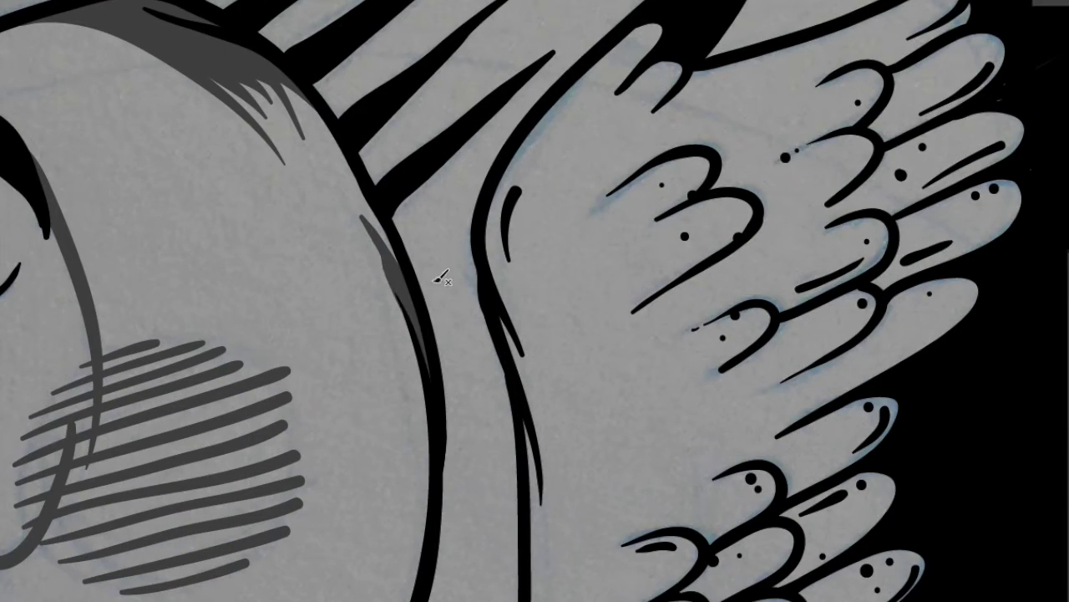
pyautogui.moveTo(422, 274); pyautogui.dragTo(339, 48)
pyautogui.moveTo(473, 535); pyautogui.dragTo(463, 284)
pyautogui.moveTo(466, 147); pyautogui.dragTo(477, 309)
pyautogui.scroll(-3, 484, 451)
pyautogui.moveTo(468, 125)
pyautogui.mouseDown()
pyautogui.moveTo(481, 293)
pyautogui.moveTo(418, 513)
pyautogui.mouseUp()
pyautogui.moveTo(495, 296); pyautogui.dragTo(439, 502)
pyautogui.moveTo(501, 425); pyautogui.dragTo(434, 510)
pyautogui.scroll(-3, 351, 254)
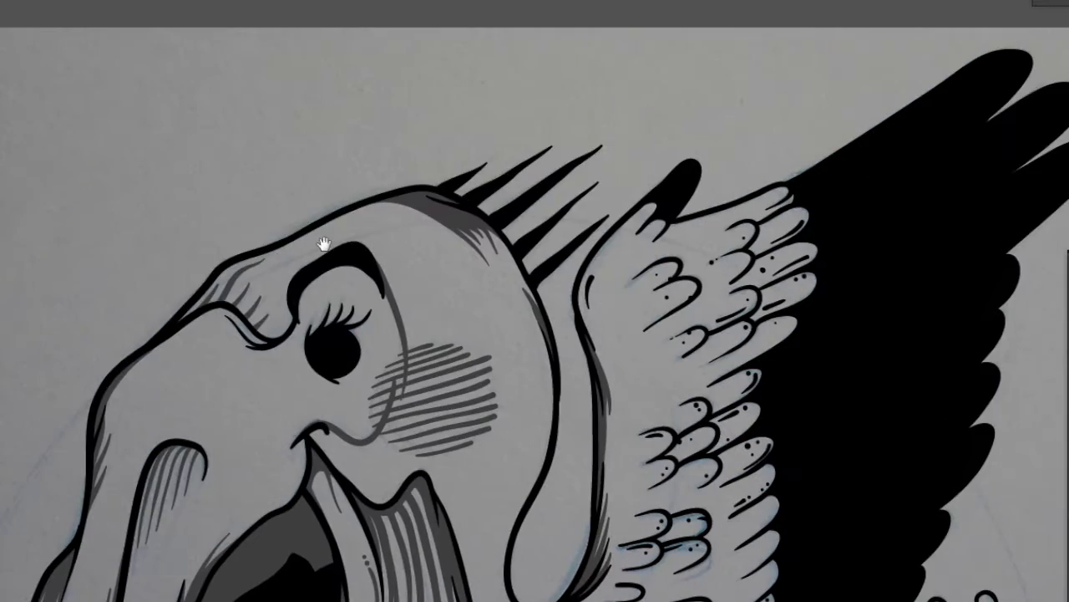
pyautogui.scroll(3, 351, 255)
# Shade beneath the black eyebrow, its right contour and above the eyelashes
pyautogui.moveTo(359, 269); pyautogui.dragTo(543, 207)
pyautogui.moveTo(375, 250); pyautogui.dragTo(565, 193)
pyautogui.moveTo(378, 232); pyautogui.dragTo(507, 198)
pyautogui.moveTo(578, 284); pyautogui.dragTo(528, 215)
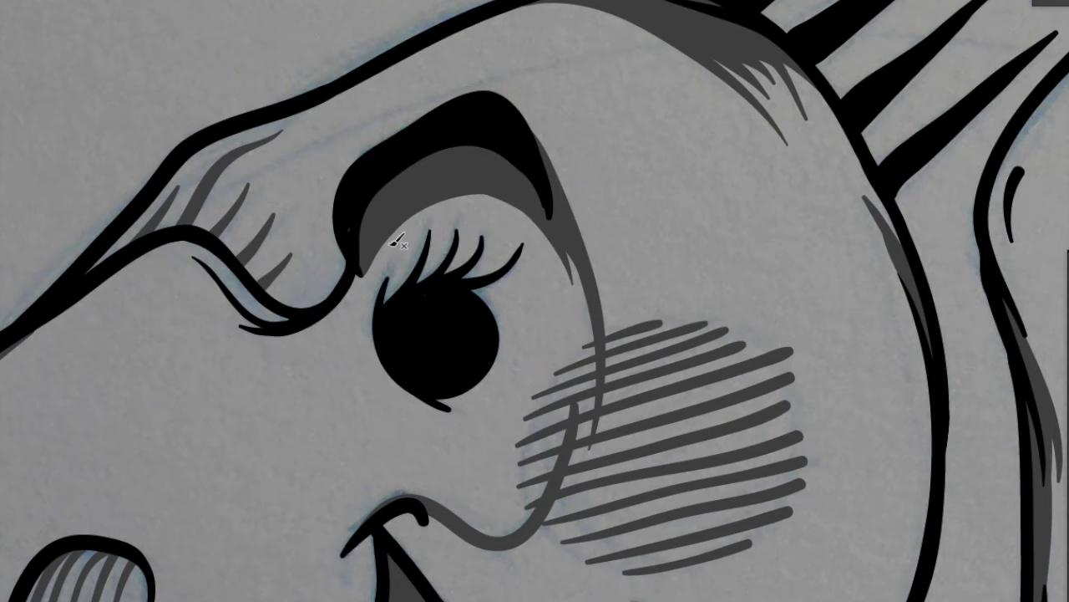
pyautogui.moveTo(393, 244); pyautogui.dragTo(468, 197)
# Shade the wrinkles left of the eye and add grey arcs around it
pyautogui.moveTo(99, 251); pyautogui.dragTo(284, 321)
pyautogui.moveTo(204, 298)
pyautogui.mouseDown()
pyautogui.moveTo(242, 333)
pyautogui.moveTo(380, 251)
pyautogui.mouseUp()
pyautogui.moveTo(489, 292)
pyautogui.mouseDown()
pyautogui.moveTo(451, 409)
pyautogui.moveTo(535, 359)
pyautogui.mouseUp()
pyautogui.moveTo(355, 350); pyautogui.dragTo(439, 426)
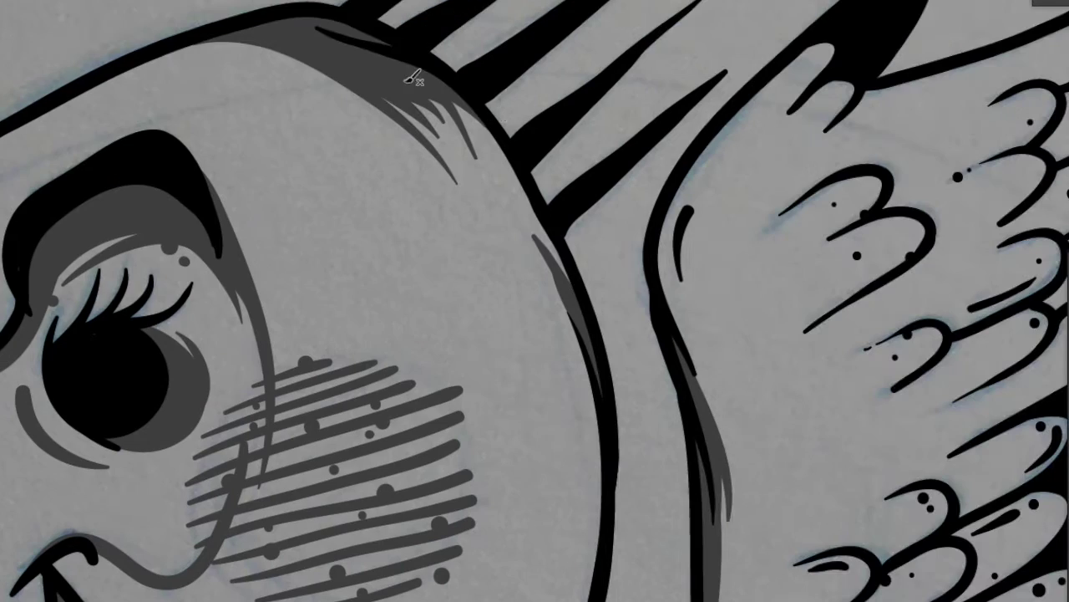
# Shade the top of the head contour, the mouth corner and the mouth ridge
pyautogui.moveTo(455, 104); pyautogui.dragTo(564, 276)
pyautogui.moveTo(472, 137); pyautogui.dragTo(534, 242)
pyautogui.moveTo(418, 104); pyautogui.dragTo(534, 234)
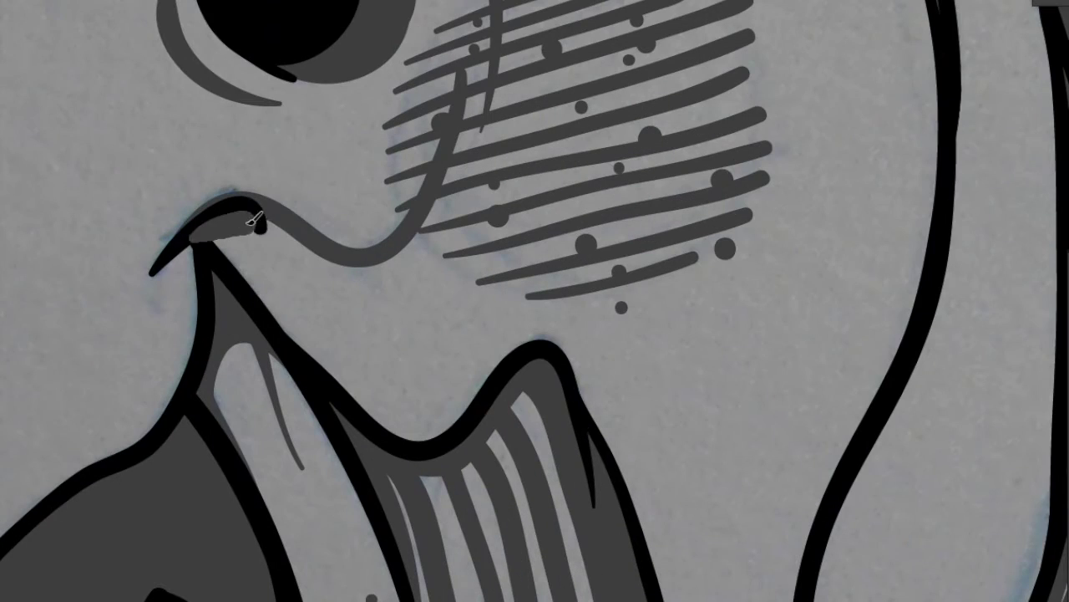
pyautogui.moveTo(251, 222); pyautogui.dragTo(259, 233)
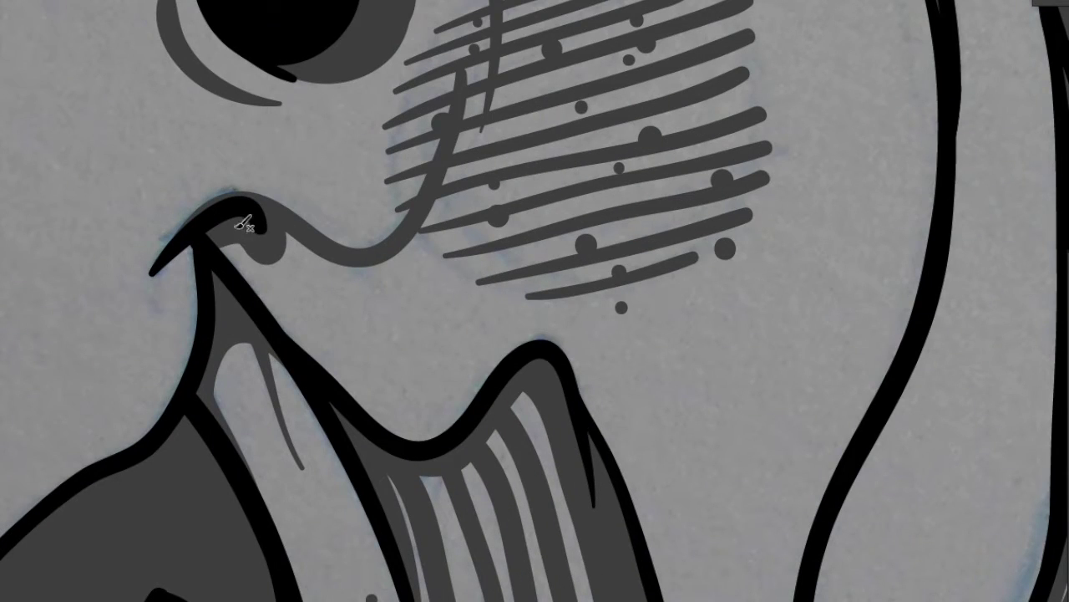
pyautogui.moveTo(601, 334); pyautogui.dragTo(543, 332)
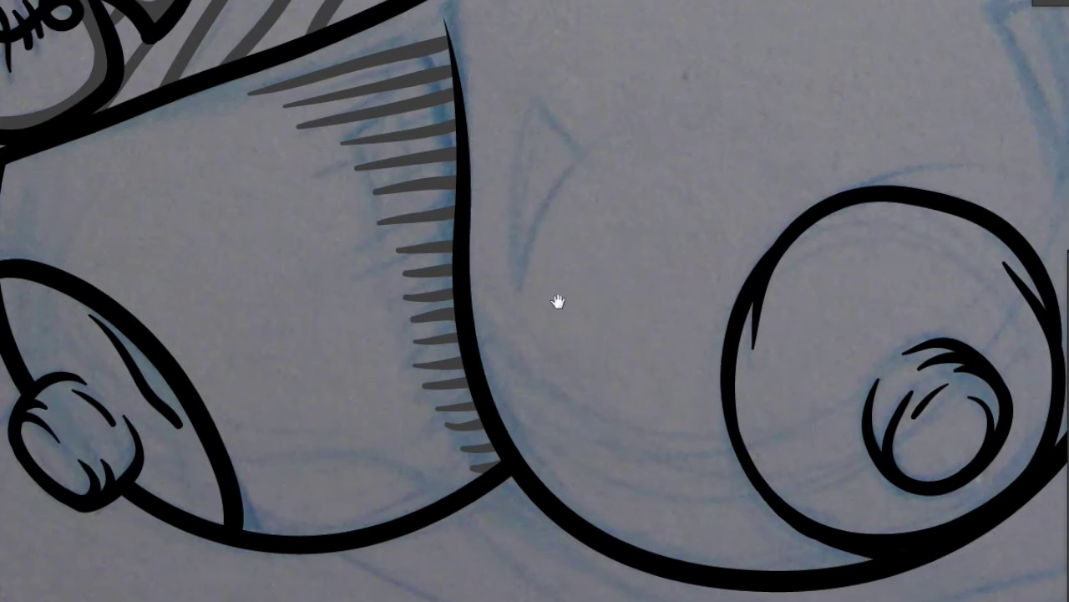
# Paint dark grey Blob Brush shading strips along the body's inner contour and top outline
pyautogui.moveTo(493, 460); pyautogui.dragTo(451, 15)
pyautogui.moveTo(437, 3)
pyautogui.mouseDown()
pyautogui.moveTo(429, 245)
pyautogui.moveTo(449, 35)
pyautogui.moveTo(459, 73)
pyautogui.mouseUp()
pyautogui.moveTo(308, 86); pyautogui.dragTo(370, 100)
pyautogui.moveTo(275, 167)
pyautogui.mouseDown()
pyautogui.moveTo(554, 91)
pyautogui.moveTo(650, 33)
pyautogui.moveTo(601, 117)
pyautogui.moveTo(656, 144)
pyautogui.mouseUp()
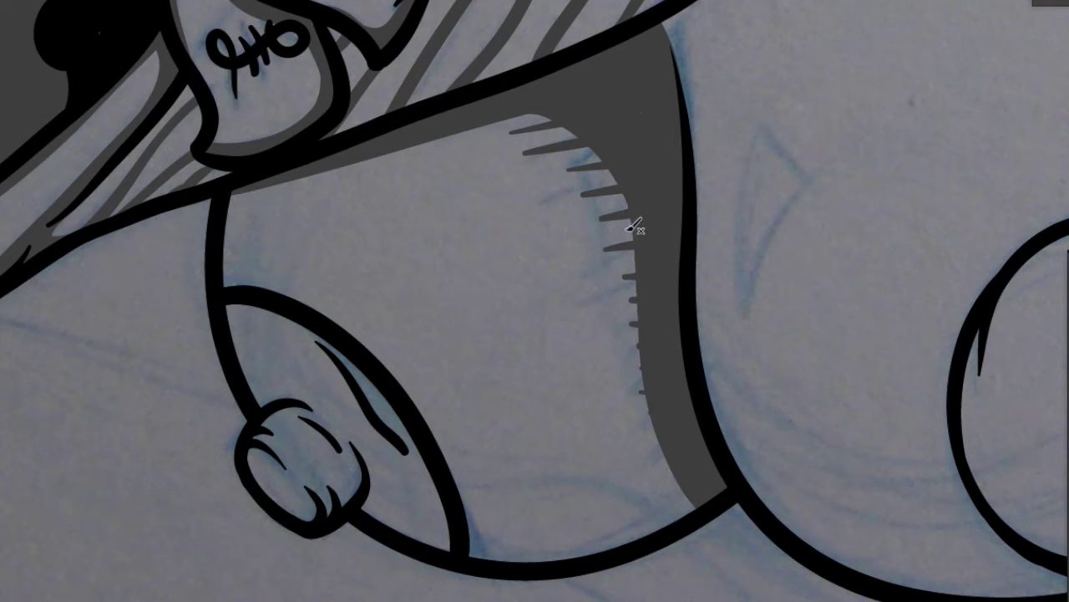
pyautogui.moveTo(632, 326); pyautogui.dragTo(640, 358)
pyautogui.moveTo(656, 29); pyautogui.dragTo(651, 246)
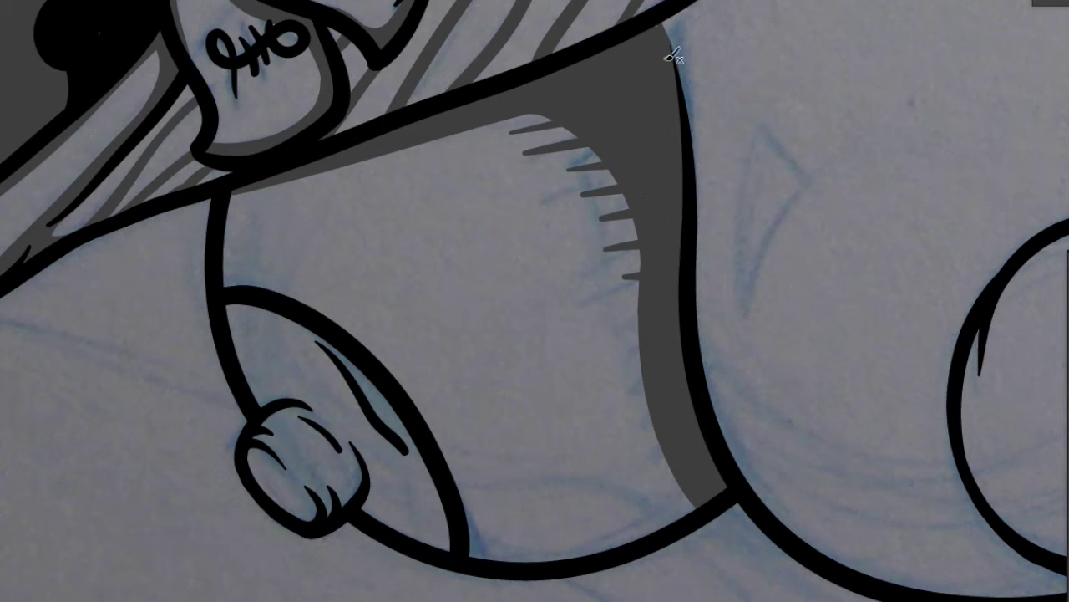
# Shade the oval's right edge and lower curve, replacing the hatch ticks with smooth strokes
pyautogui.moveTo(372, 355)
pyautogui.mouseDown()
pyautogui.moveTo(515, 506)
pyautogui.moveTo(701, 485)
pyautogui.mouseUp()
pyautogui.moveTo(584, 523); pyautogui.dragTo(673, 486)
pyautogui.moveTo(622, 492); pyautogui.dragTo(668, 462)
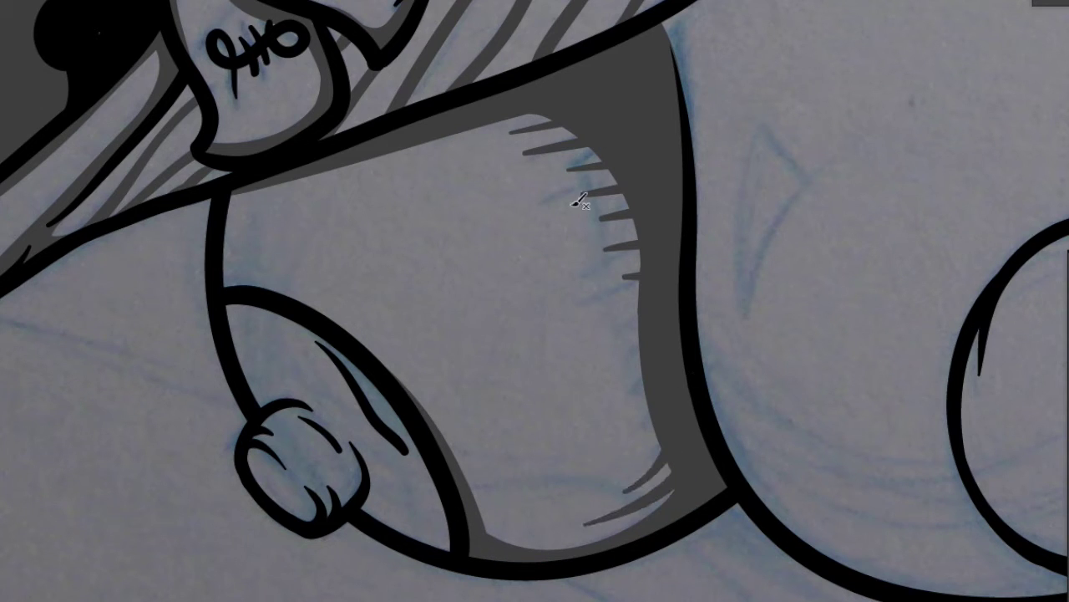
pyautogui.moveTo(559, 162); pyautogui.dragTo(626, 267)
pyautogui.moveTo(614, 197); pyautogui.dragTo(651, 359)
pyautogui.moveTo(593, 163); pyautogui.dragTo(508, 114)
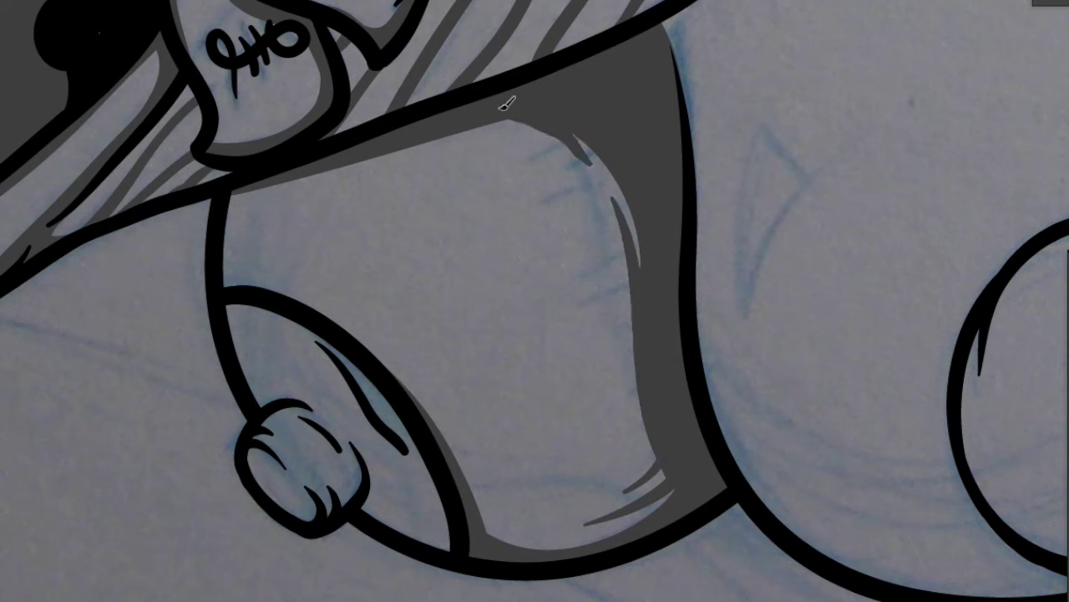
pyautogui.moveTo(318, 317); pyautogui.dragTo(390, 380)
# Shade the oval's left and right inner edges and fill the small knob with dark grey
pyautogui.moveTo(243, 311)
pyautogui.mouseDown()
pyautogui.moveTo(343, 344)
pyautogui.moveTo(251, 326)
pyautogui.mouseUp()
pyautogui.moveTo(266, 391); pyautogui.dragTo(262, 316)
pyautogui.moveTo(288, 441); pyautogui.dragTo(316, 511)
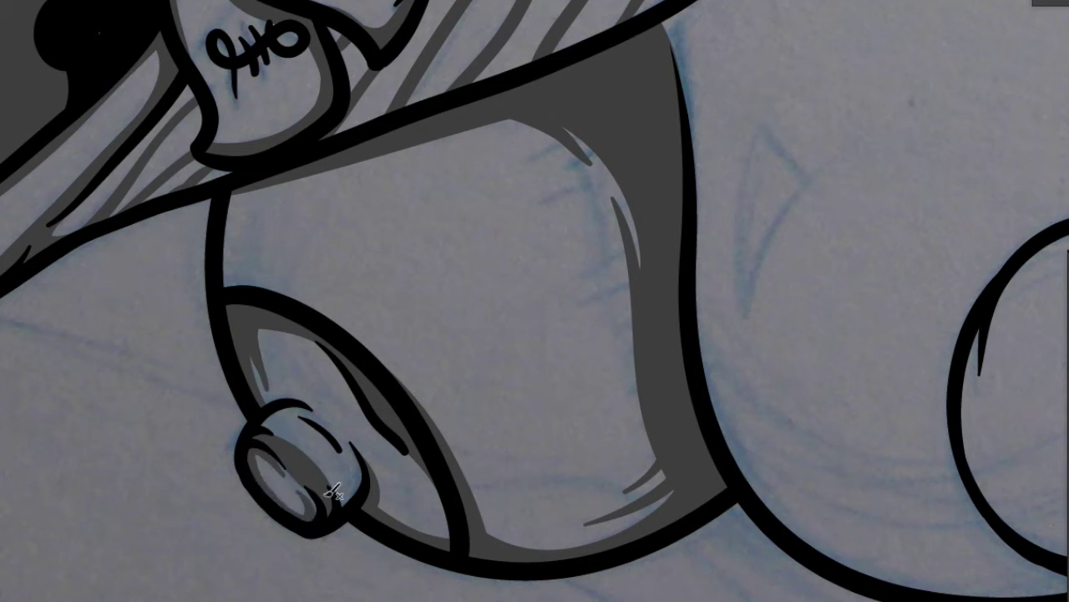
pyautogui.moveTo(276, 415); pyautogui.dragTo(328, 435)
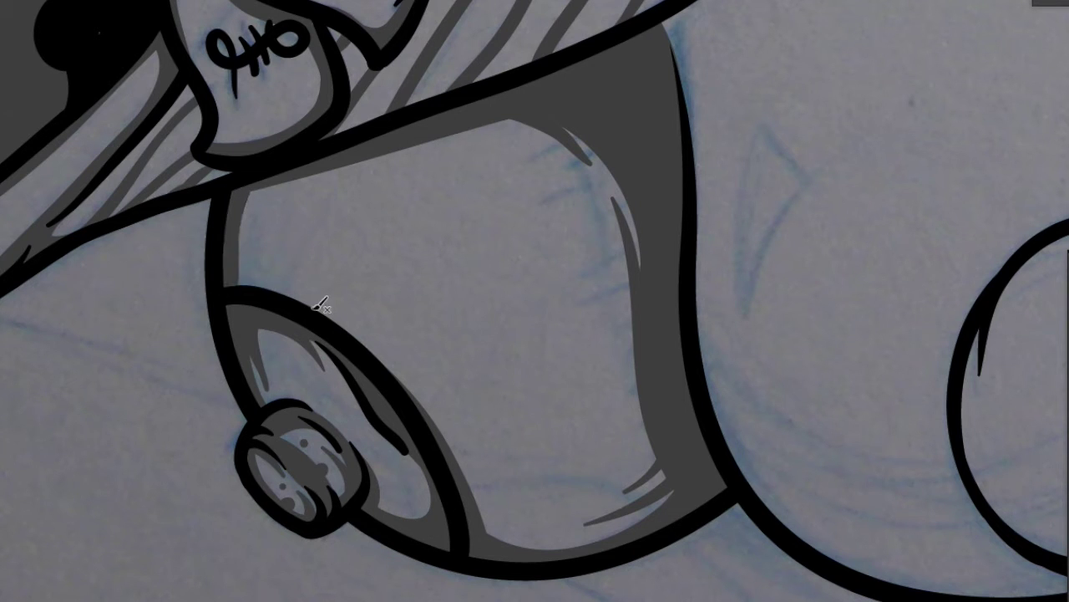
pyautogui.moveTo(255, 210); pyautogui.dragTo(251, 284)
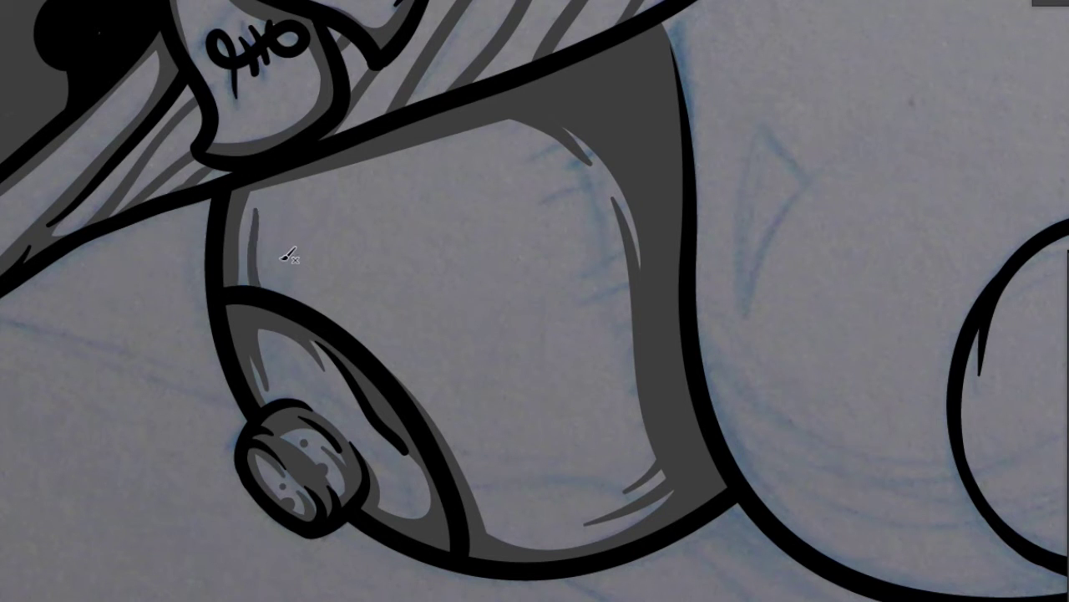
pyautogui.moveTo(620, 192); pyautogui.dragTo(595, 303)
pyautogui.scroll(-5, 626, 351)
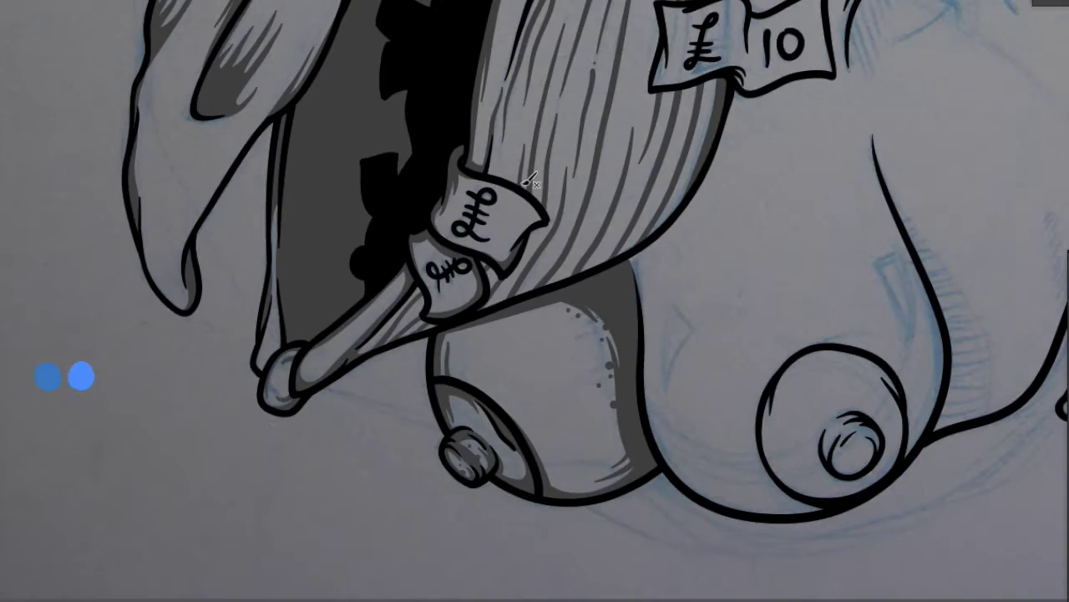
# Shade inside the hooked tip with dark grey strokes
pyautogui.scroll(2, 650, 282)
pyautogui.scroll(4, 496, 434)
pyautogui.scroll(2, 497, 434)
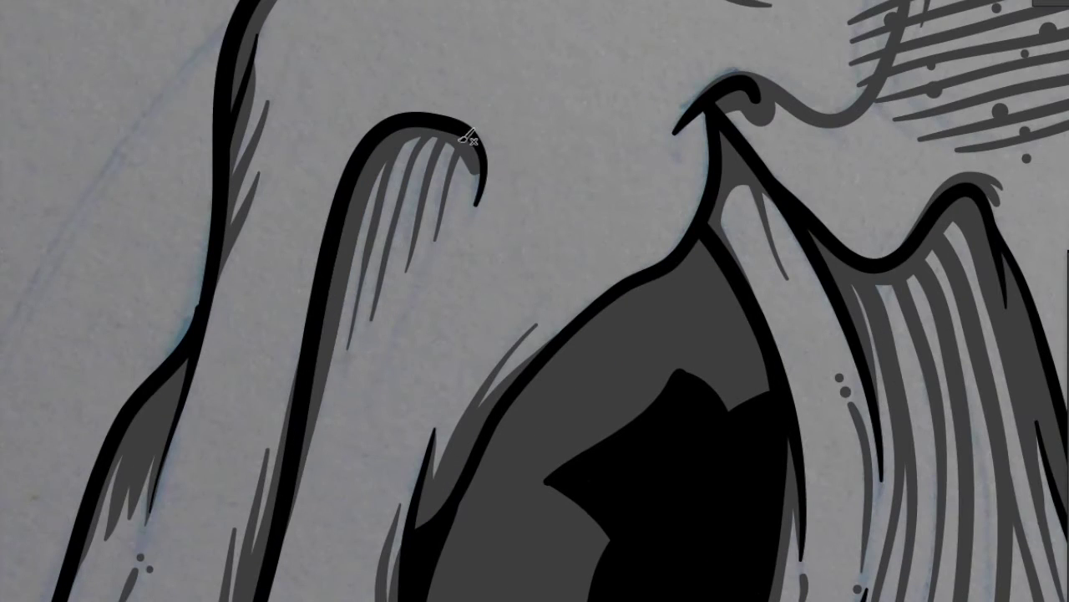
pyautogui.moveTo(478, 204); pyautogui.dragTo(461, 160)
pyautogui.moveTo(392, 167)
pyautogui.mouseDown()
pyautogui.moveTo(377, 243)
pyautogui.moveTo(424, 236)
pyautogui.mouseUp()
pyautogui.moveTo(443, 164); pyautogui.dragTo(436, 184)
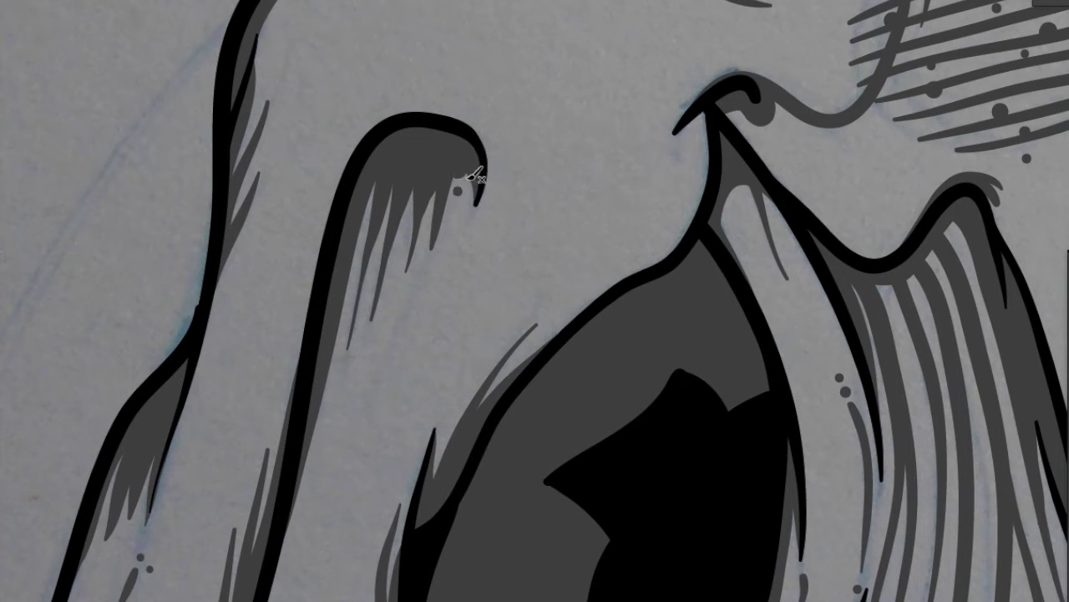
# Paint dark grey shading around the mouth corner
pyautogui.scroll(-5, 455, 191)
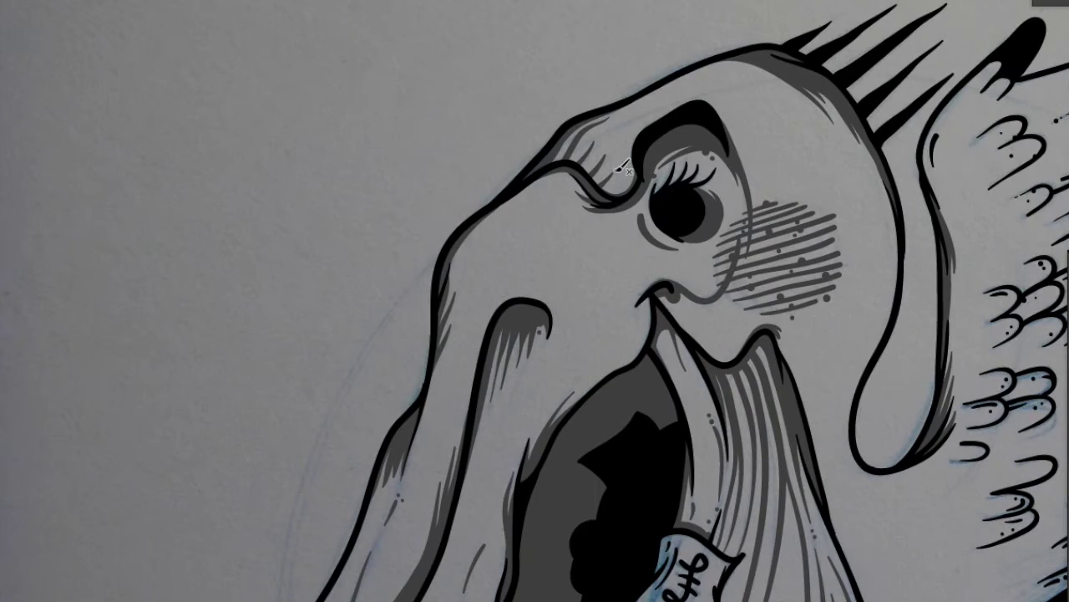
pyautogui.scroll(-3, 576, 194)
pyautogui.scroll(3, 466, 353)
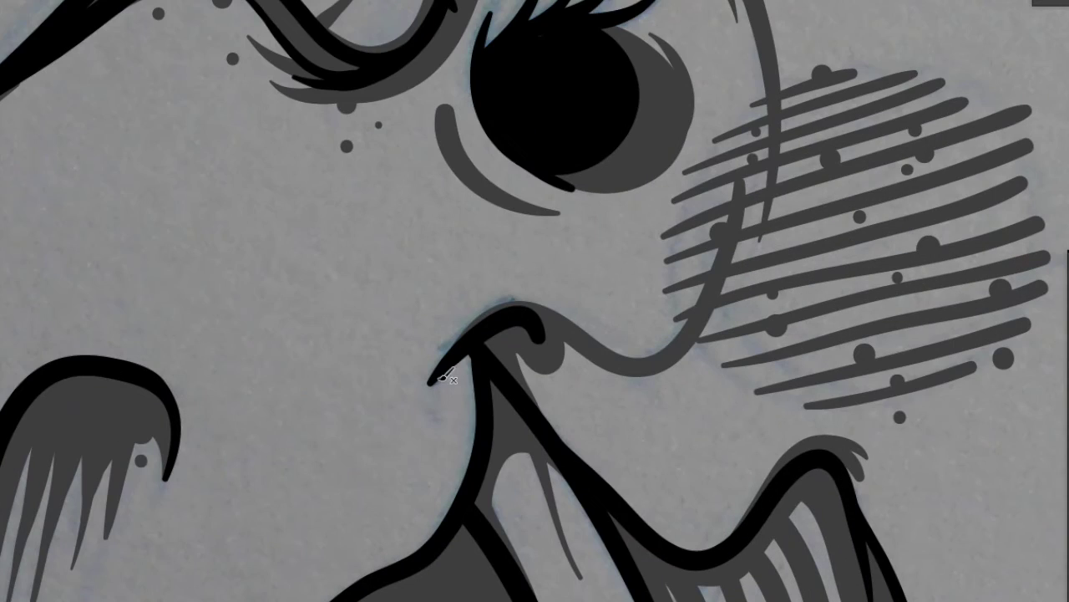
pyautogui.scroll(2, 435, 385)
pyautogui.moveTo(410, 419); pyautogui.dragTo(276, 568)
pyautogui.moveTo(440, 387); pyautogui.dragTo(293, 511)
pyautogui.moveTo(385, 422); pyautogui.dragTo(250, 553)
# Add a dark grey shadow band along the wing's lower edge down to the body
pyautogui.scroll(-3, 558, 299)
pyautogui.scroll(2, 616, 192)
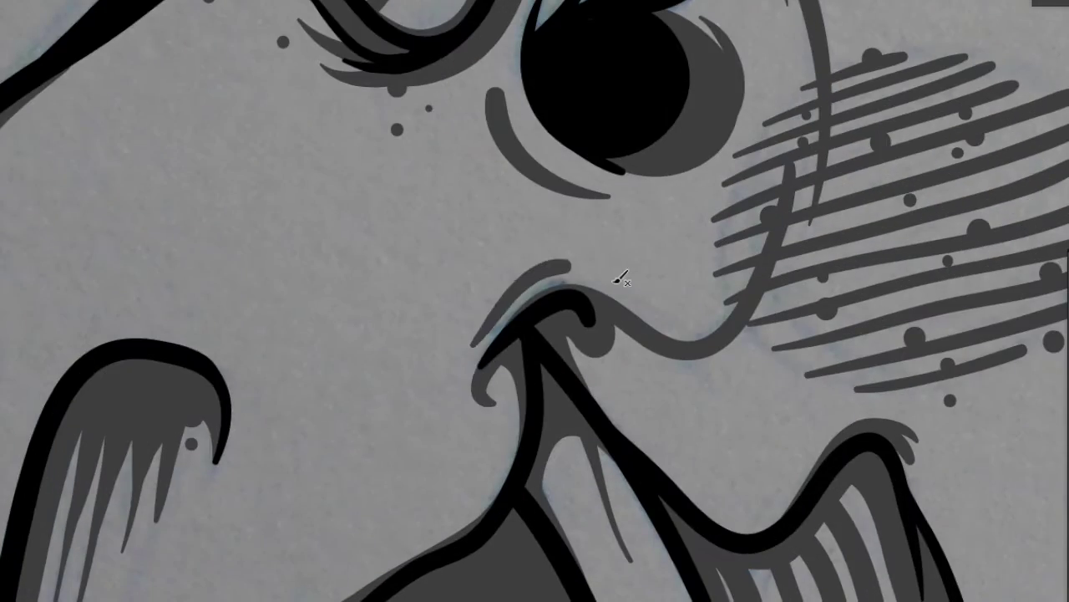
pyautogui.scroll(-4, 597, 275)
pyautogui.scroll(-2, 468, 390)
pyautogui.scroll(4, 635, 309)
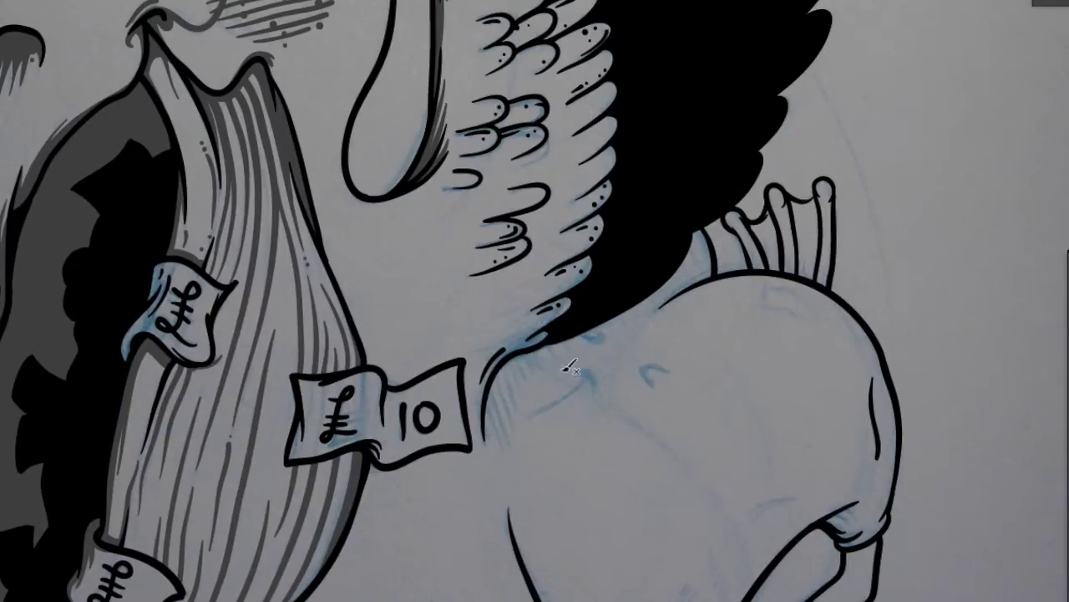
pyautogui.scroll(3, 576, 326)
pyautogui.moveTo(355, 561); pyautogui.dragTo(618, 284)
pyautogui.moveTo(844, 91)
pyautogui.mouseDown()
pyautogui.moveTo(844, 200)
pyautogui.moveTo(602, 309)
pyautogui.mouseUp()
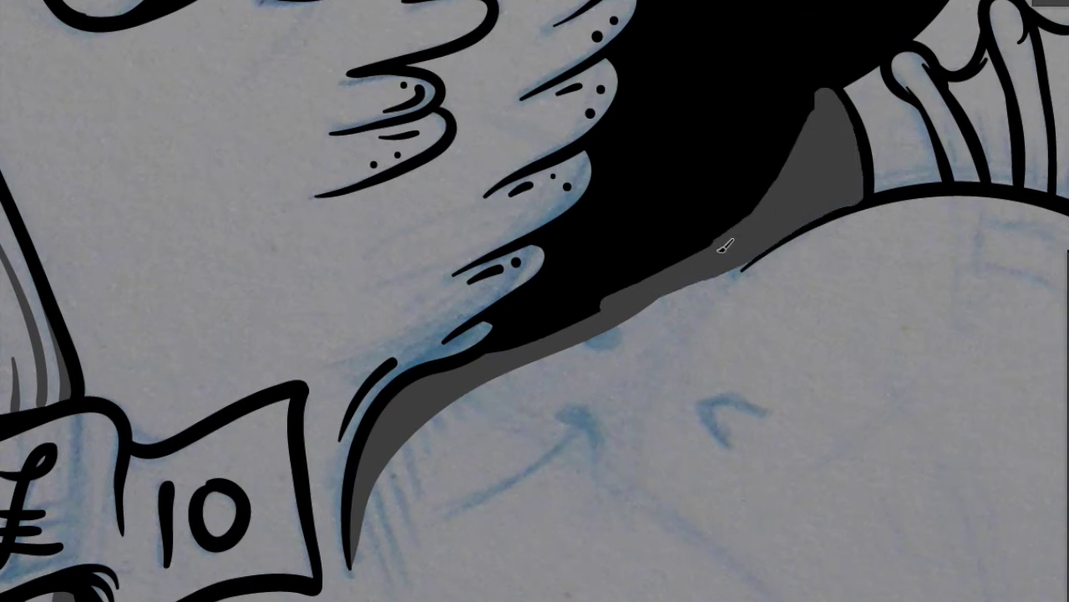
pyautogui.scroll(-2, 695, 142)
pyautogui.moveTo(645, 199); pyautogui.dragTo(746, 111)
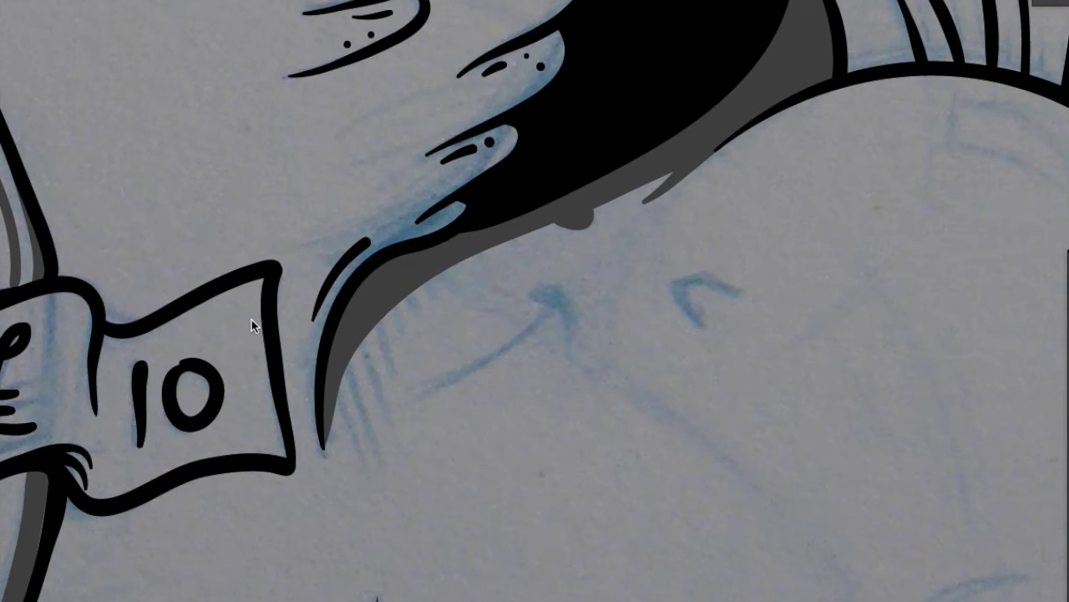
# Paint grey feather strokes hanging beneath the wing
pyautogui.moveTo(358, 365); pyautogui.dragTo(363, 518)
pyautogui.moveTo(372, 367); pyautogui.dragTo(382, 472)
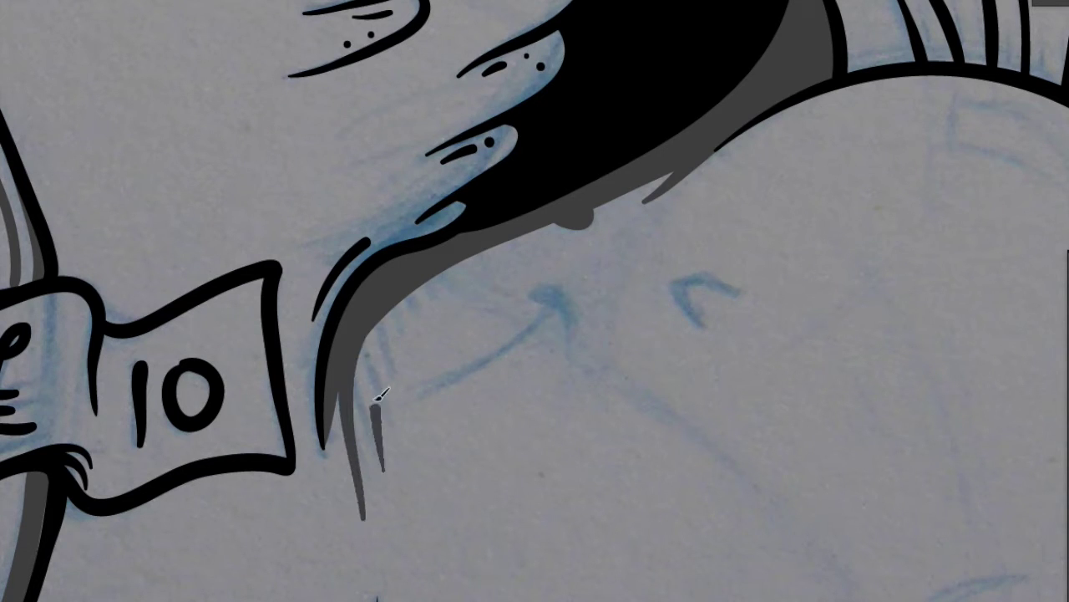
pyautogui.moveTo(393, 317); pyautogui.dragTo(409, 359)
pyautogui.moveTo(455, 263); pyautogui.dragTo(451, 305)
pyautogui.moveTo(405, 393); pyautogui.dragTo(547, 288)
pyautogui.moveTo(550, 289); pyautogui.dragTo(575, 338)
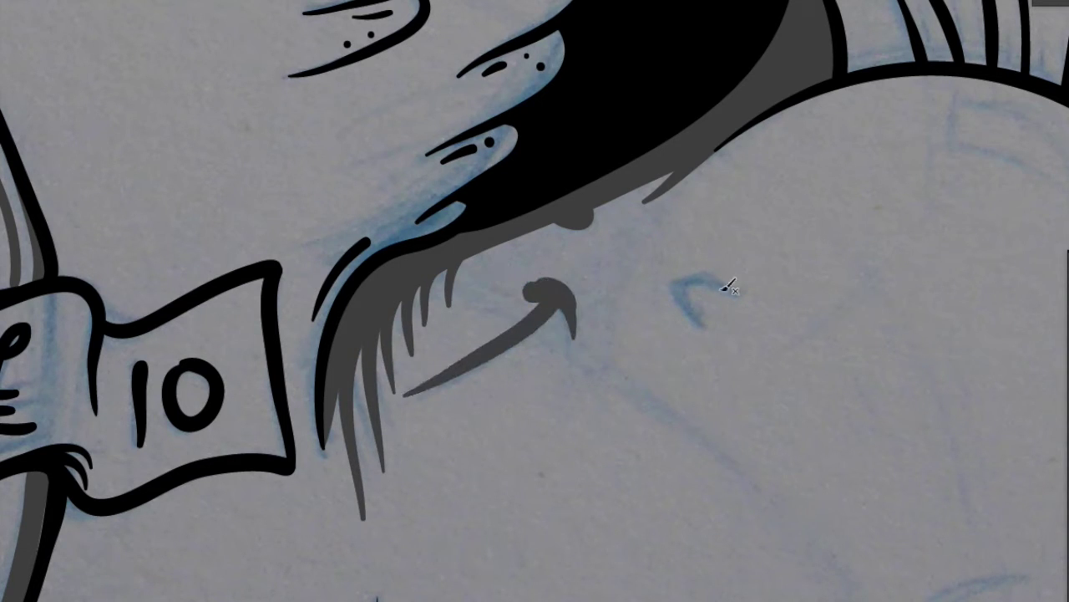
# Add a grey hooked mark on the body and grey shading around the elbow and armpit
pyautogui.moveTo(701, 324); pyautogui.dragTo(727, 289)
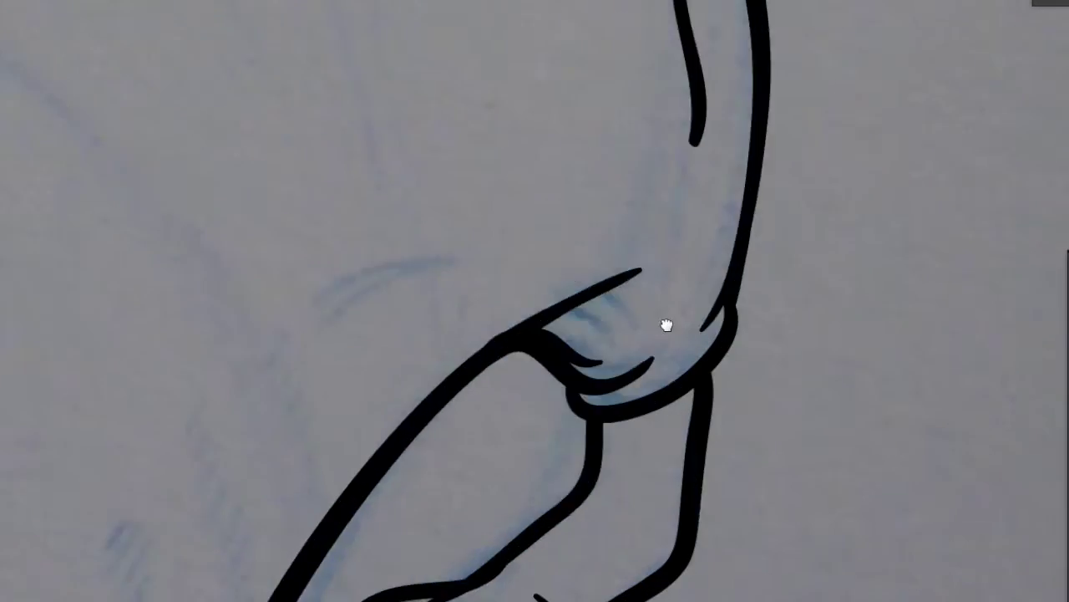
pyautogui.moveTo(610, 297); pyautogui.dragTo(744, 227)
pyautogui.moveTo(627, 238)
pyautogui.mouseDown()
pyautogui.moveTo(568, 313)
pyautogui.moveTo(702, 301)
pyautogui.mouseUp()
pyautogui.moveTo(601, 351); pyautogui.dragTo(706, 288)
pyautogui.scroll(3, 705, 288)
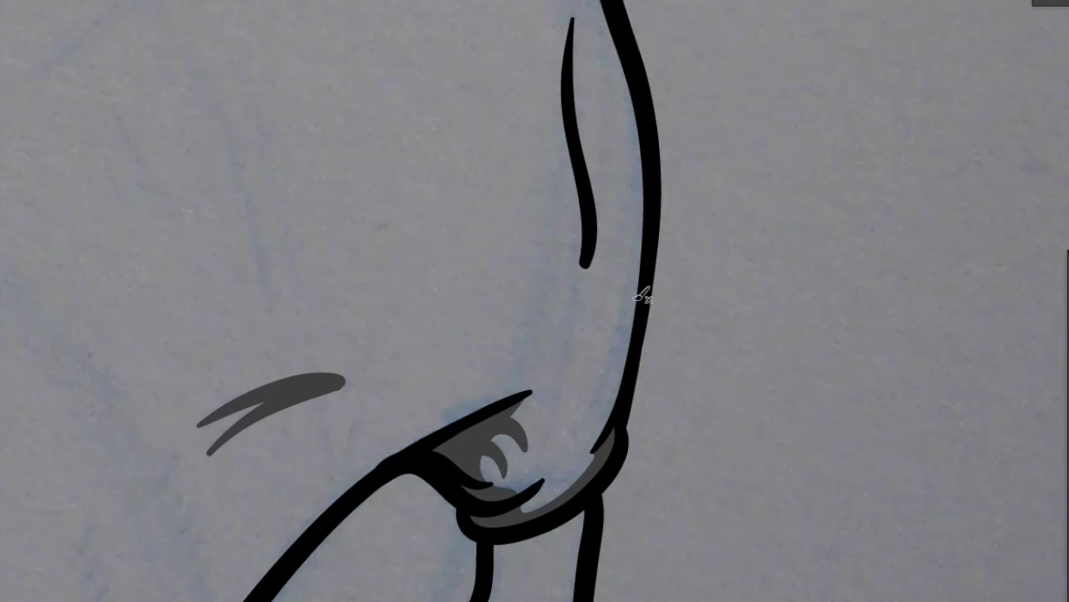
# Draw a thin grey shadow beneath the elbow feathers and inside the arm line
pyautogui.moveTo(520, 504); pyautogui.dragTo(552, 467)
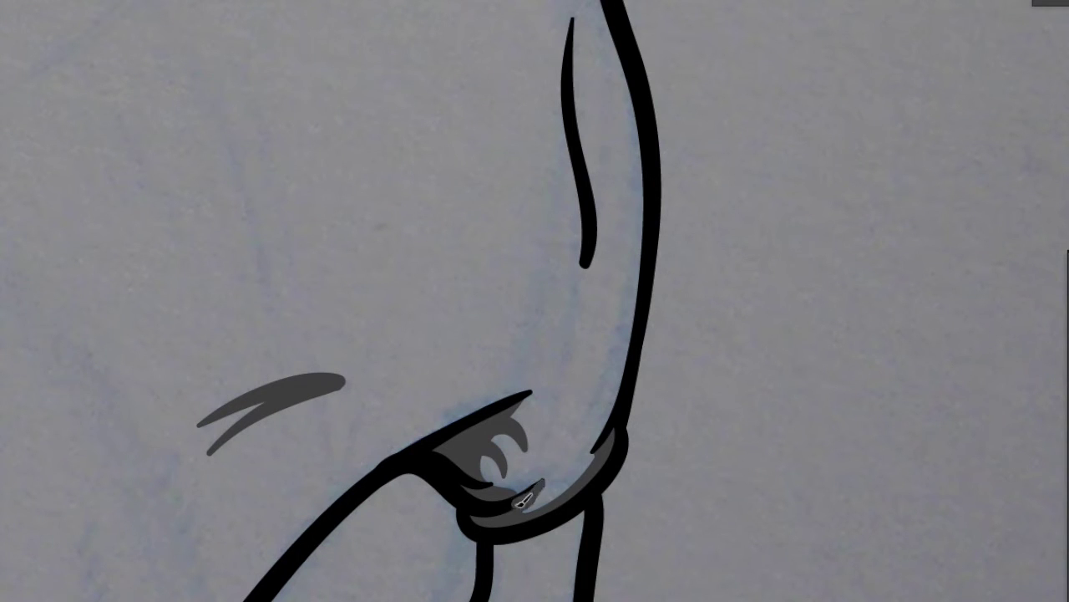
pyautogui.scroll(3, 578, 401)
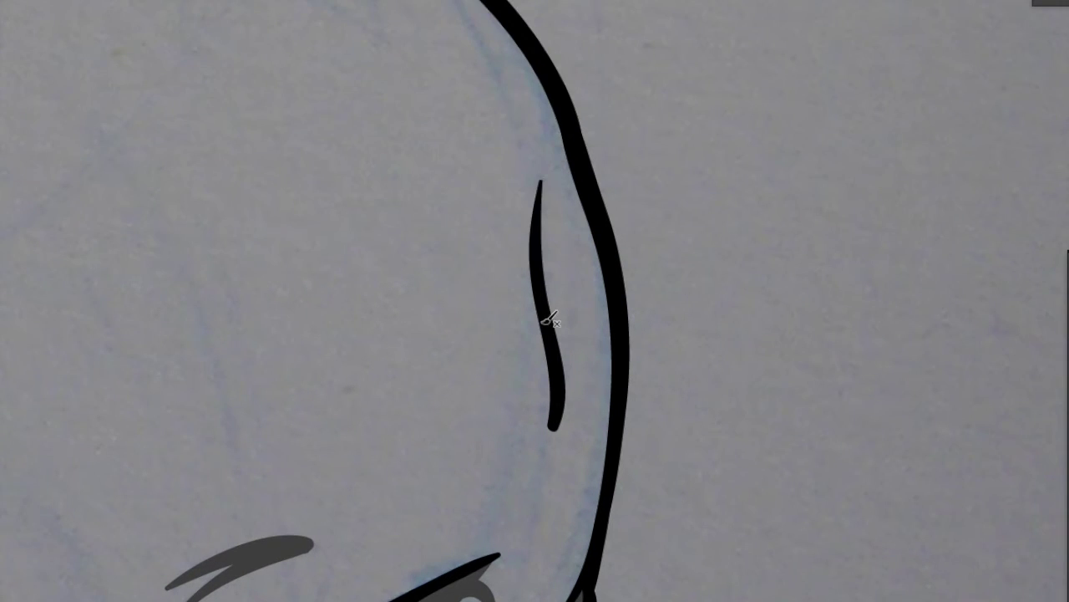
pyautogui.moveTo(539, 261)
pyautogui.mouseDown()
pyautogui.moveTo(559, 312)
pyautogui.moveTo(563, 250)
pyautogui.moveTo(595, 354)
pyautogui.mouseUp()
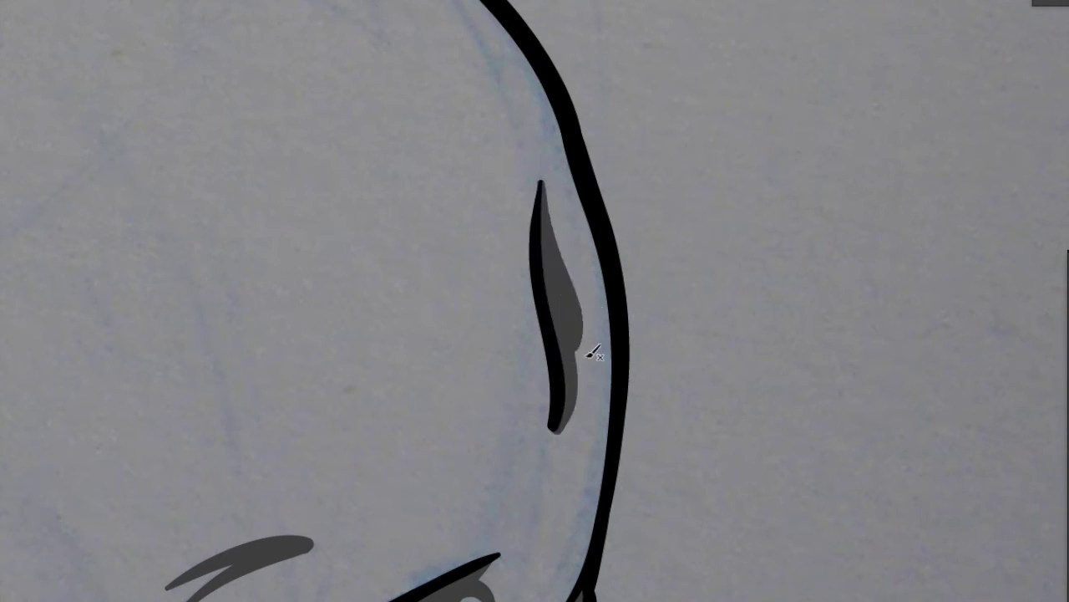
pyautogui.scroll(-3, 493, 462)
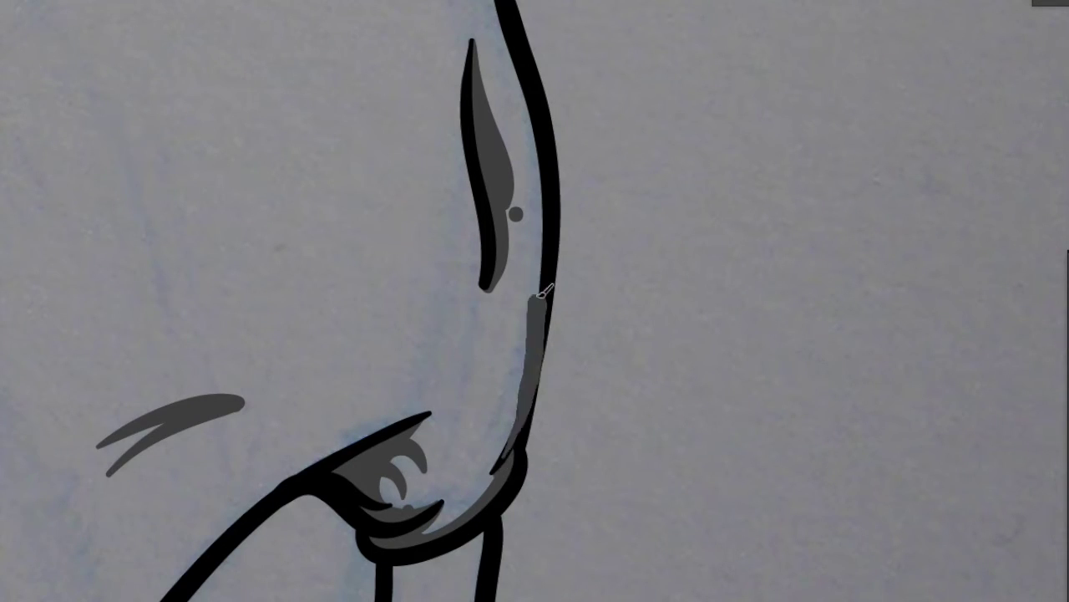
pyautogui.scroll(-3, 553, 277)
pyautogui.scroll(3, 553, 277)
pyautogui.moveTo(252, 483); pyautogui.dragTo(491, 250)
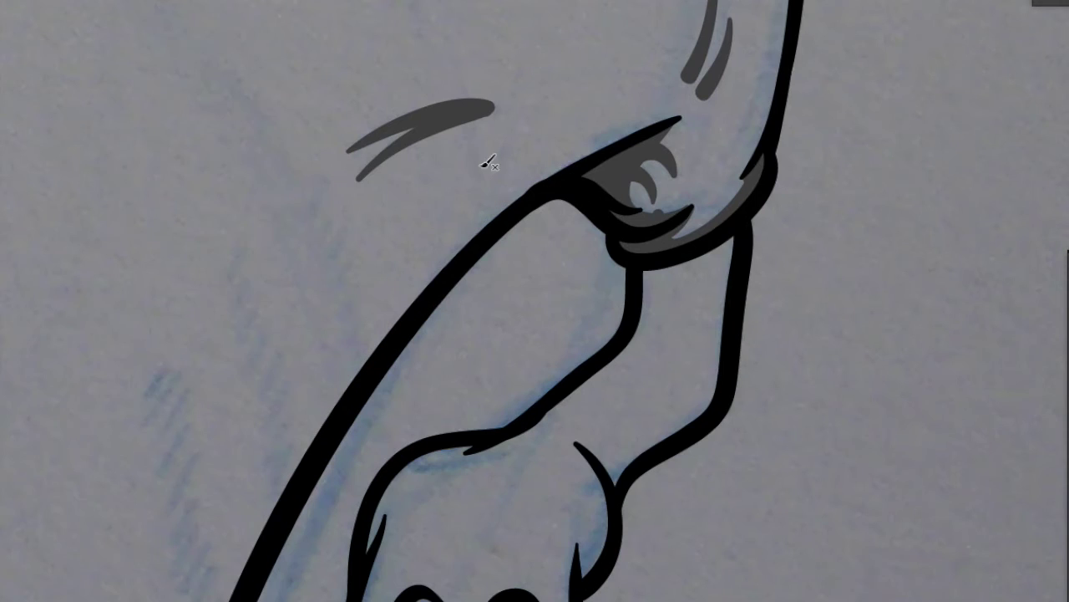
# Paint columns of short grey hatch strokes and long shading strokes beside the arm
pyautogui.moveTo(311, 192)
pyautogui.mouseDown()
pyautogui.moveTo(343, 235)
pyautogui.moveTo(372, 364)
pyautogui.moveTo(539, 263)
pyautogui.mouseUp()
pyautogui.moveTo(400, 159)
pyautogui.mouseDown()
pyautogui.moveTo(435, 193)
pyautogui.moveTo(467, 330)
pyautogui.mouseUp()
pyautogui.moveTo(451, 138)
pyautogui.mouseDown()
pyautogui.moveTo(490, 198)
pyautogui.moveTo(535, 366)
pyautogui.mouseUp()
pyautogui.scroll(-2, 535, 365)
pyautogui.scroll(2, 310, 258)
pyautogui.moveTo(134, 37)
pyautogui.mouseDown()
pyautogui.moveTo(342, 385)
pyautogui.moveTo(357, 573)
pyautogui.moveTo(454, 509)
pyautogui.mouseUp()
pyautogui.moveTo(317, 547); pyautogui.dragTo(443, 522)
pyautogui.moveTo(334, 523); pyautogui.dragTo(409, 527)
pyautogui.moveTo(380, 484)
pyautogui.mouseDown()
pyautogui.moveTo(251, 234)
pyautogui.moveTo(304, 315)
pyautogui.moveTo(286, 580)
pyautogui.moveTo(334, 595)
pyautogui.mouseUp()
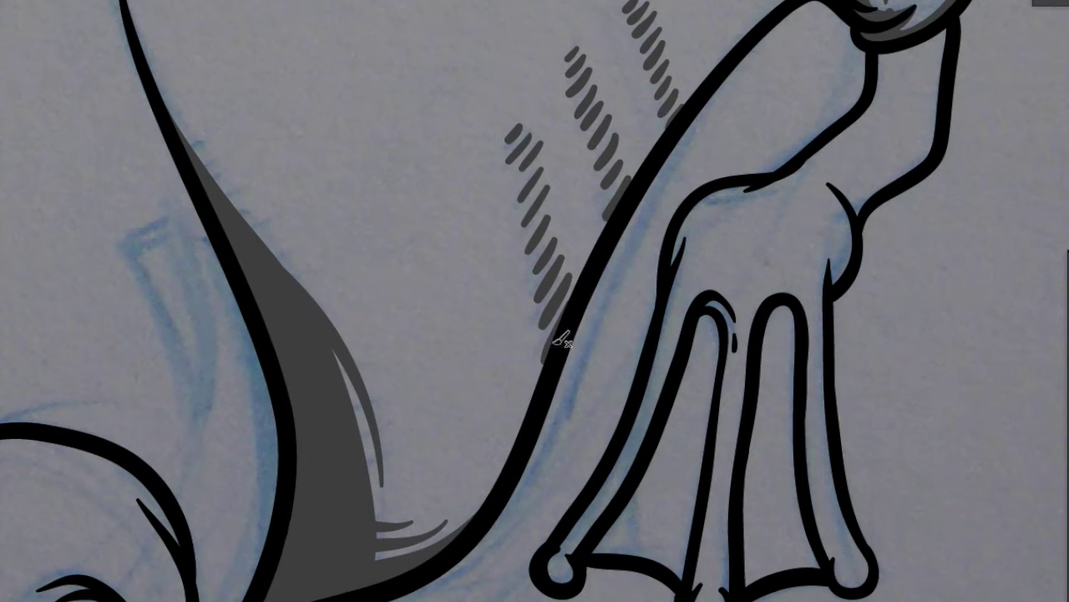
# Fill the front, middle and right fingers with dark grey, undoing one overshoot
pyautogui.moveTo(681, 389); pyautogui.dragTo(687, 577)
pyautogui.moveTo(636, 513)
pyautogui.mouseDown()
pyautogui.moveTo(723, 372)
pyautogui.moveTo(712, 333)
pyautogui.mouseUp()
pyautogui.hotkey('ctrl', 'z')
pyautogui.moveTo(727, 589); pyautogui.dragTo(725, 464)
pyautogui.moveTo(858, 542); pyautogui.dragTo(827, 297)
pyautogui.moveTo(845, 199); pyautogui.dragTo(848, 280)
pyautogui.moveTo(668, 275)
pyautogui.mouseDown()
pyautogui.moveTo(656, 351)
pyautogui.moveTo(597, 537)
pyautogui.mouseUp()
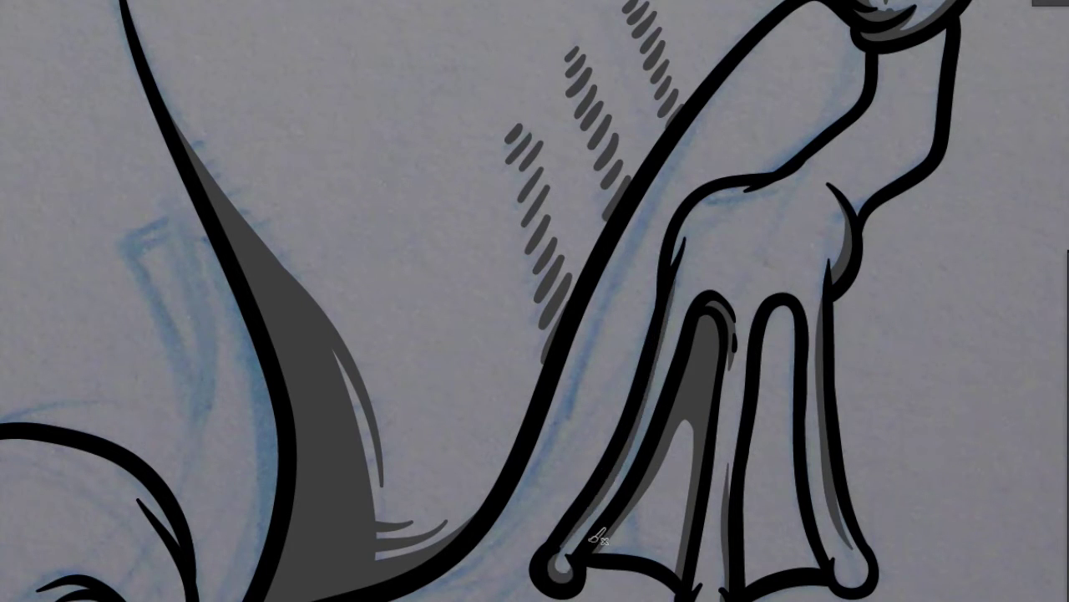
# Add more dark grey shading inside the fingers and along the knuckle's inner edge
pyautogui.moveTo(748, 589)
pyautogui.mouseDown()
pyautogui.moveTo(785, 401)
pyautogui.moveTo(807, 444)
pyautogui.moveTo(787, 334)
pyautogui.moveTo(802, 397)
pyautogui.moveTo(804, 552)
pyautogui.mouseUp()
pyautogui.moveTo(778, 425); pyautogui.dragTo(779, 531)
pyautogui.moveTo(681, 431)
pyautogui.mouseDown()
pyautogui.moveTo(678, 543)
pyautogui.moveTo(628, 535)
pyautogui.mouseUp()
pyautogui.moveTo(814, 286)
pyautogui.mouseDown()
pyautogui.moveTo(769, 386)
pyautogui.moveTo(734, 398)
pyautogui.mouseUp()
pyautogui.moveTo(650, 370); pyautogui.dragTo(741, 296)
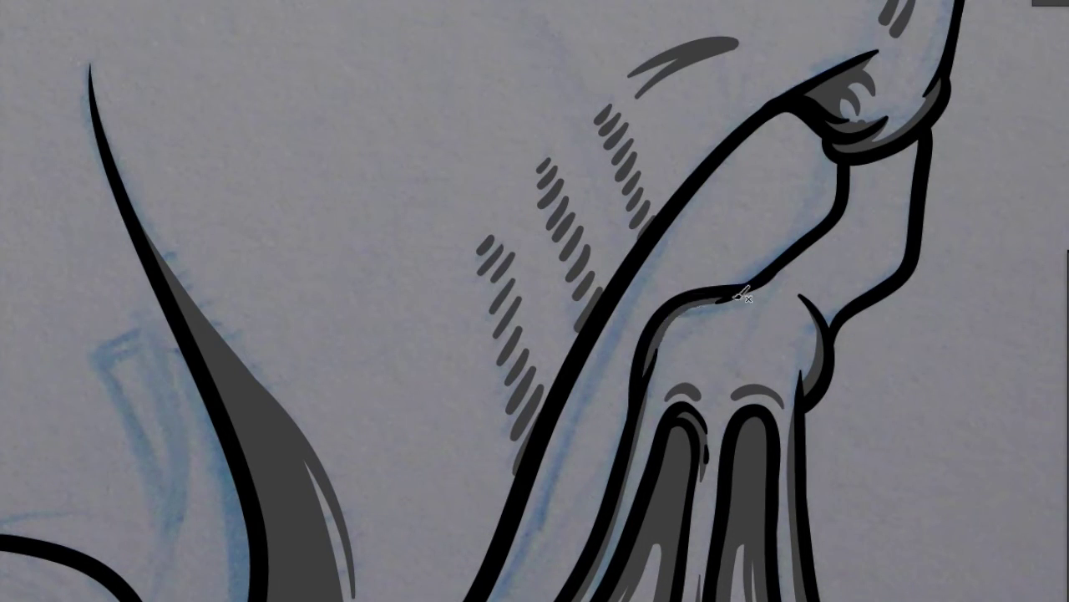
pyautogui.moveTo(827, 330); pyautogui.dragTo(902, 244)
pyautogui.moveTo(802, 272)
pyautogui.mouseDown()
pyautogui.moveTo(727, 380)
pyautogui.moveTo(861, 368)
pyautogui.moveTo(865, 280)
pyautogui.mouseUp()
pyautogui.moveTo(803, 251)
pyautogui.mouseDown()
pyautogui.moveTo(863, 268)
pyautogui.moveTo(811, 251)
pyautogui.mouseUp()
pyautogui.moveTo(780, 296)
pyautogui.mouseDown()
pyautogui.moveTo(725, 371)
pyautogui.moveTo(675, 334)
pyautogui.moveTo(633, 179)
pyautogui.mouseUp()
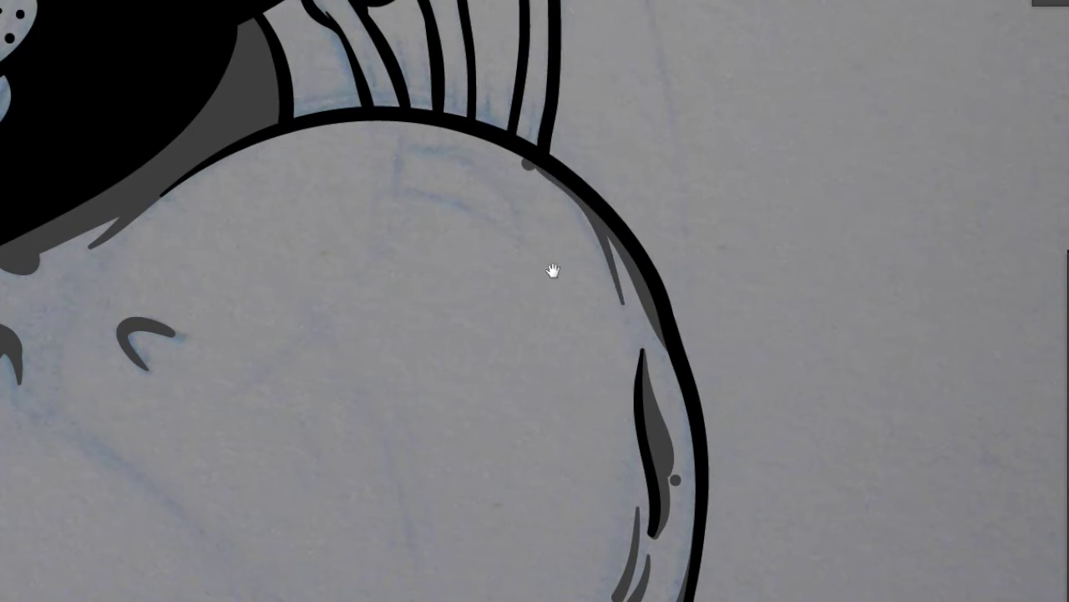
# Fill the back fingers and the gaps between them with solid dark grey
pyautogui.scroll(-2, 643, 215)
pyautogui.scroll(3, 644, 216)
pyautogui.moveTo(470, 270)
pyautogui.mouseDown()
pyautogui.moveTo(504, 279)
pyautogui.moveTo(573, 210)
pyautogui.moveTo(604, 266)
pyautogui.moveTo(604, 177)
pyautogui.moveTo(579, 160)
pyautogui.mouseUp()
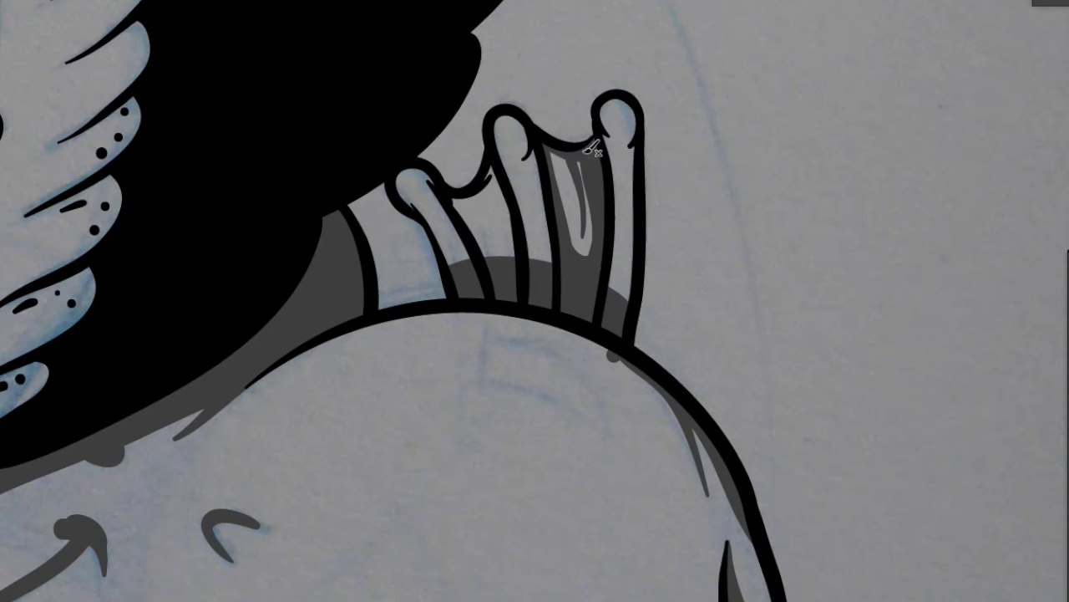
pyautogui.moveTo(568, 196); pyautogui.dragTo(551, 291)
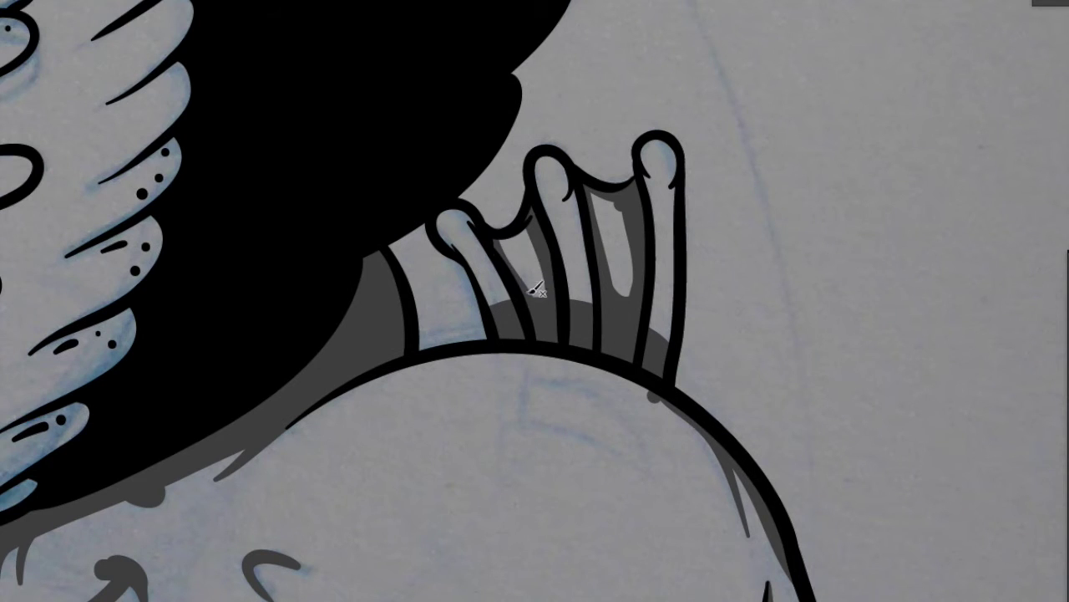
pyautogui.moveTo(628, 233); pyautogui.dragTo(624, 288)
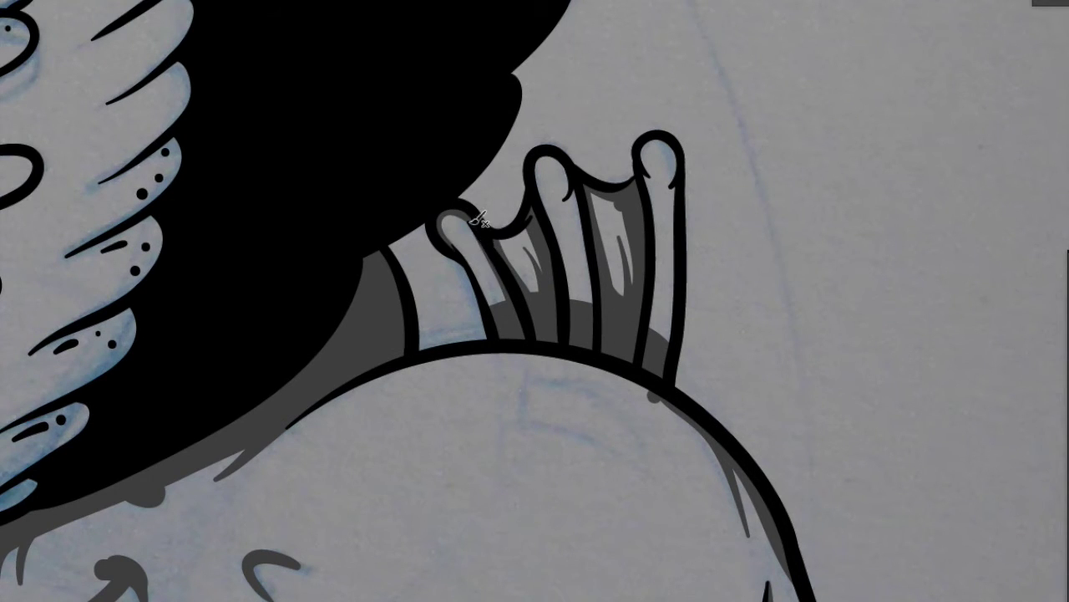
pyautogui.moveTo(478, 224); pyautogui.dragTo(491, 296)
pyautogui.moveTo(683, 179); pyautogui.dragTo(668, 335)
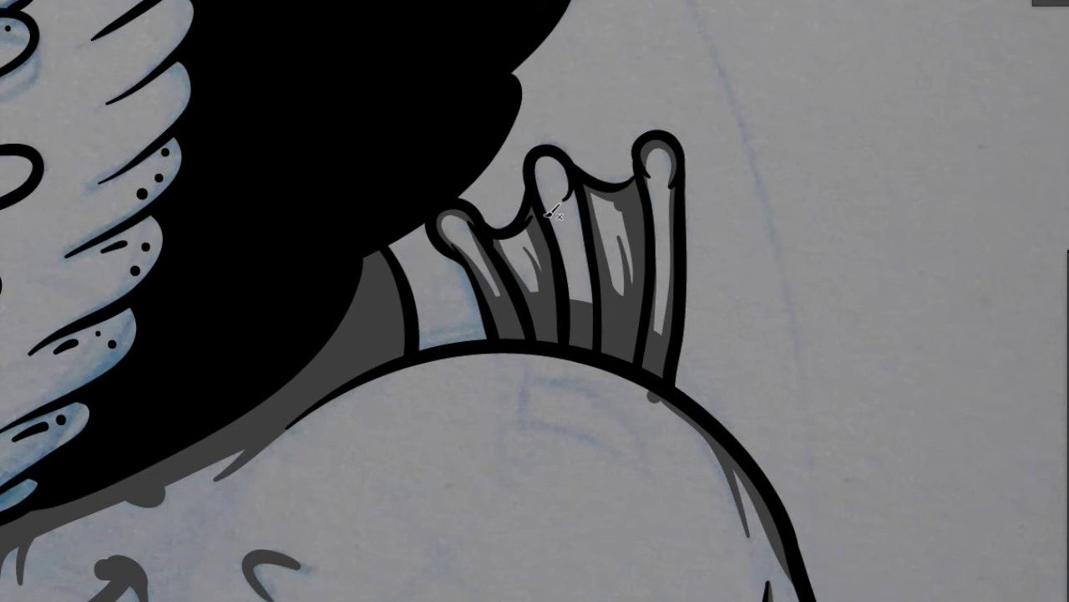
pyautogui.moveTo(451, 221); pyautogui.dragTo(497, 288)
pyautogui.moveTo(572, 254)
pyautogui.mouseDown()
pyautogui.moveTo(555, 155)
pyautogui.moveTo(581, 267)
pyautogui.mouseUp()
pyautogui.moveTo(656, 151); pyautogui.dragTo(653, 325)
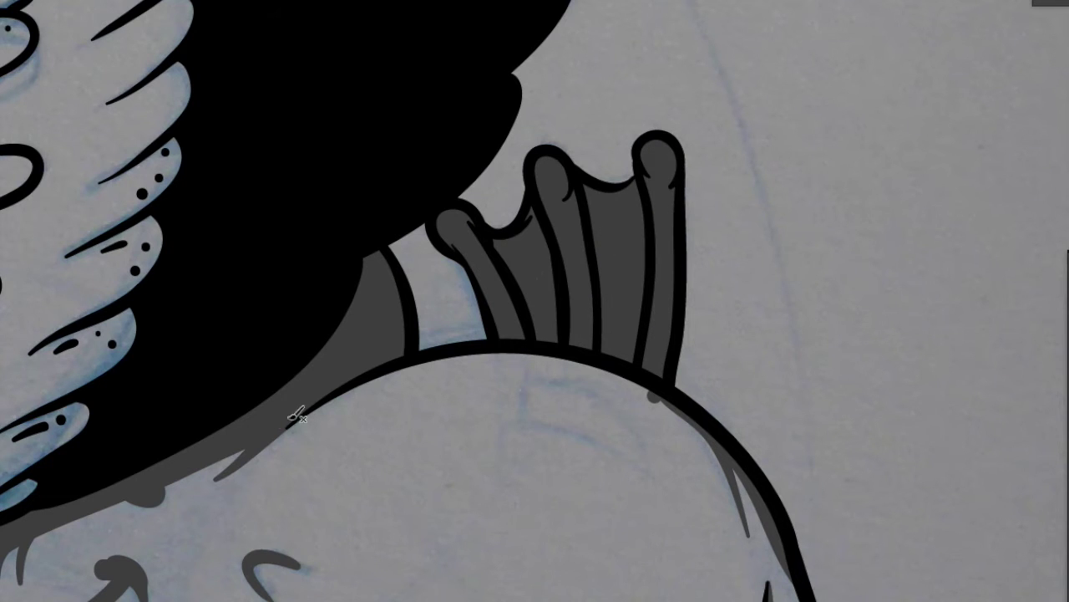
# Paint a grey band below the body curve and thin shading along the breast outline
pyautogui.moveTo(335, 393); pyautogui.dragTo(733, 449)
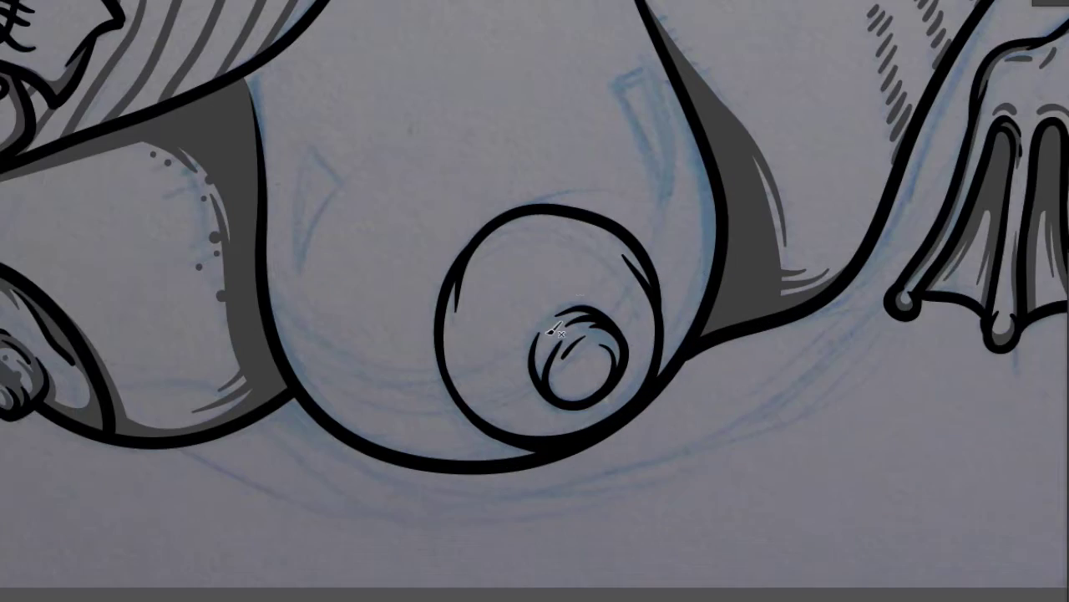
pyautogui.moveTo(619, 125)
pyautogui.mouseDown()
pyautogui.moveTo(640, 390)
pyautogui.moveTo(652, 268)
pyautogui.moveTo(594, 417)
pyautogui.mouseUp()
pyautogui.moveTo(635, 386); pyautogui.dragTo(606, 439)
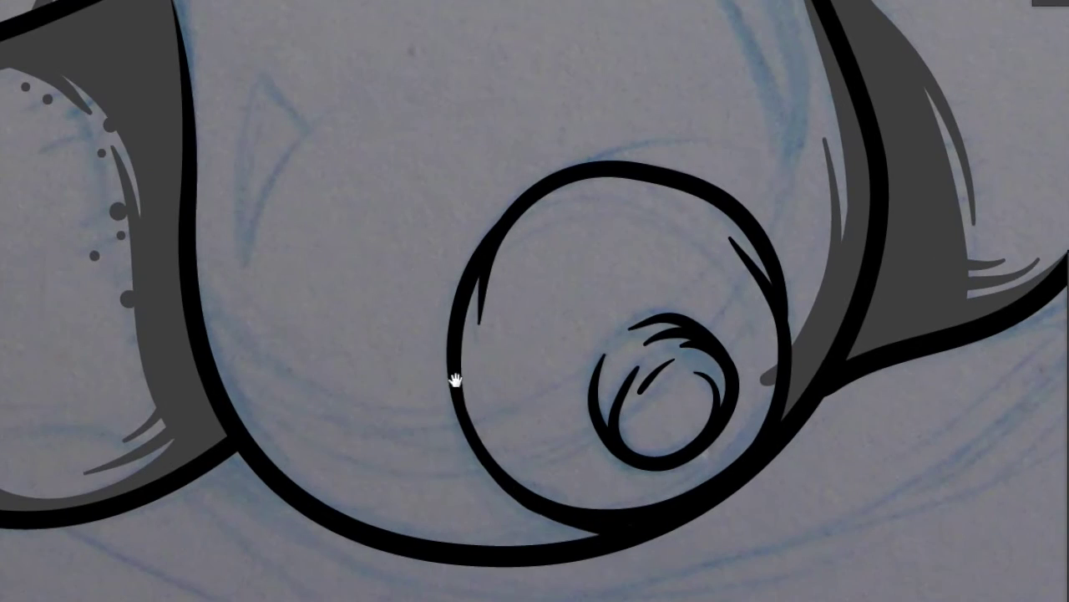
# Shade the large circle's lower-left, inner right side and bottom edge in dark grey
pyautogui.moveTo(453, 305); pyautogui.dragTo(535, 522)
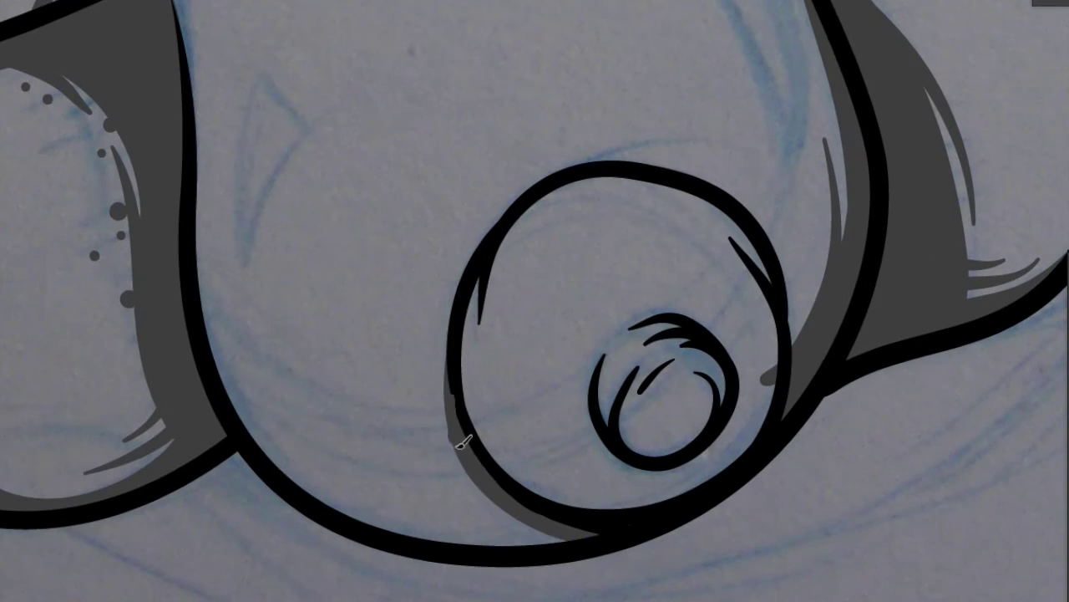
pyautogui.moveTo(453, 434); pyautogui.dragTo(560, 535)
pyautogui.moveTo(209, 318); pyautogui.dragTo(517, 539)
pyautogui.moveTo(748, 276); pyautogui.dragTo(773, 451)
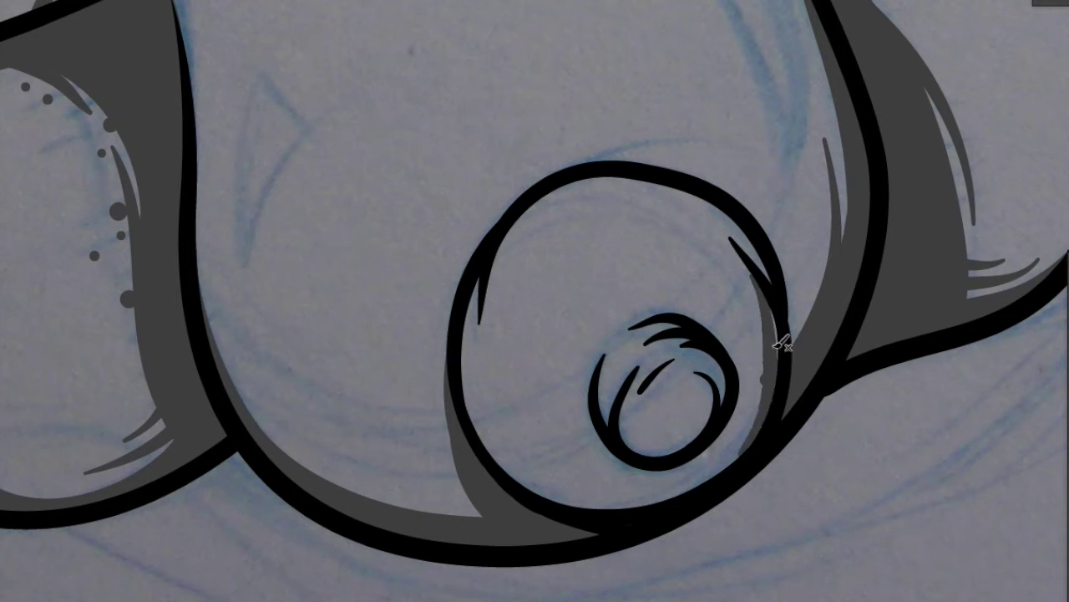
pyautogui.moveTo(735, 249); pyautogui.dragTo(625, 503)
# Paint dark grey shading arcs around the small inner ring
pyautogui.moveTo(612, 347); pyautogui.dragTo(595, 430)
pyautogui.moveTo(614, 333)
pyautogui.mouseDown()
pyautogui.moveTo(728, 368)
pyautogui.moveTo(635, 393)
pyautogui.mouseUp()
pyautogui.moveTo(719, 376)
pyautogui.mouseDown()
pyautogui.moveTo(623, 455)
pyautogui.moveTo(717, 391)
pyautogui.mouseUp()
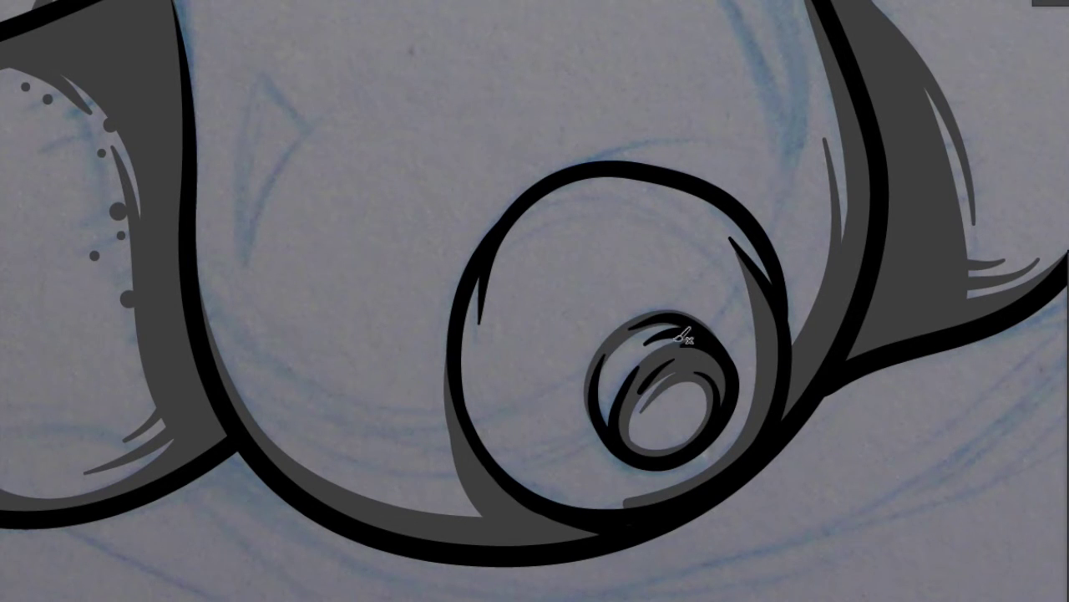
pyautogui.moveTo(639, 349)
pyautogui.mouseDown()
pyautogui.moveTo(601, 422)
pyautogui.moveTo(596, 412)
pyautogui.moveTo(712, 457)
pyautogui.mouseUp()
pyautogui.moveTo(596, 336)
pyautogui.mouseDown()
pyautogui.moveTo(720, 310)
pyautogui.moveTo(740, 391)
pyautogui.mouseUp()
pyautogui.moveTo(690, 283); pyautogui.dragTo(760, 358)
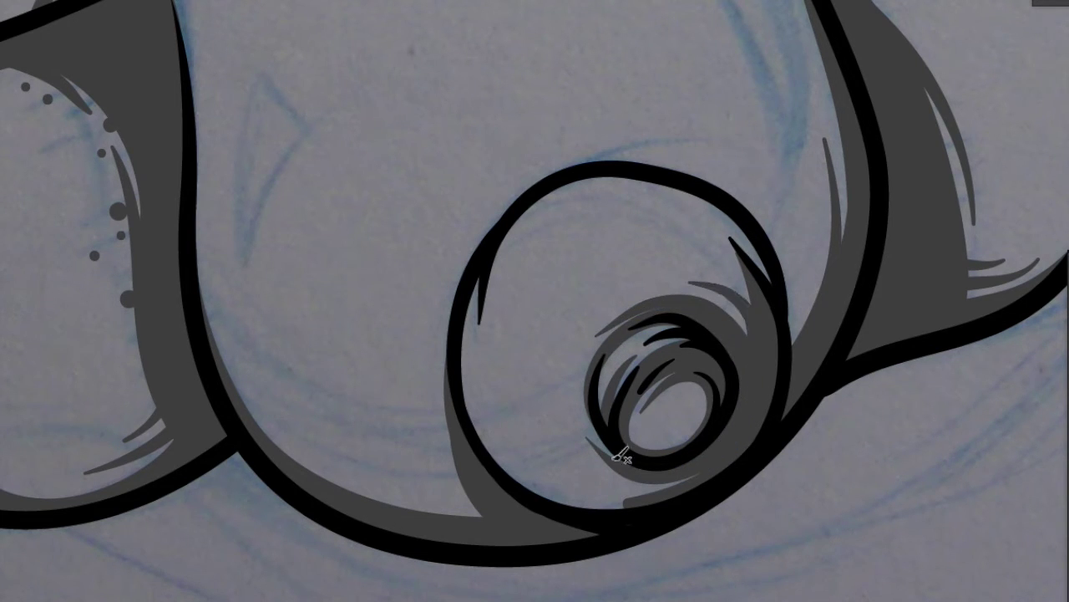
# Add shading strokes along the large circle's inner edges, undoing and redrawing stray strokes
pyautogui.moveTo(465, 383); pyautogui.dragTo(554, 467)
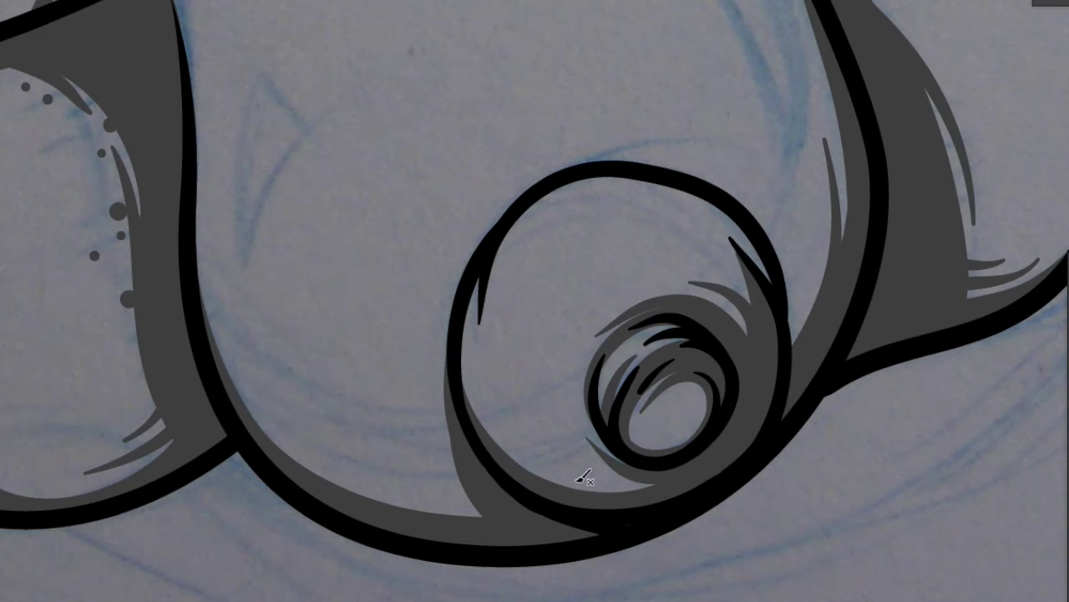
pyautogui.hotkey('ctrl', 'z')
pyautogui.moveTo(495, 427); pyautogui.dragTo(643, 486)
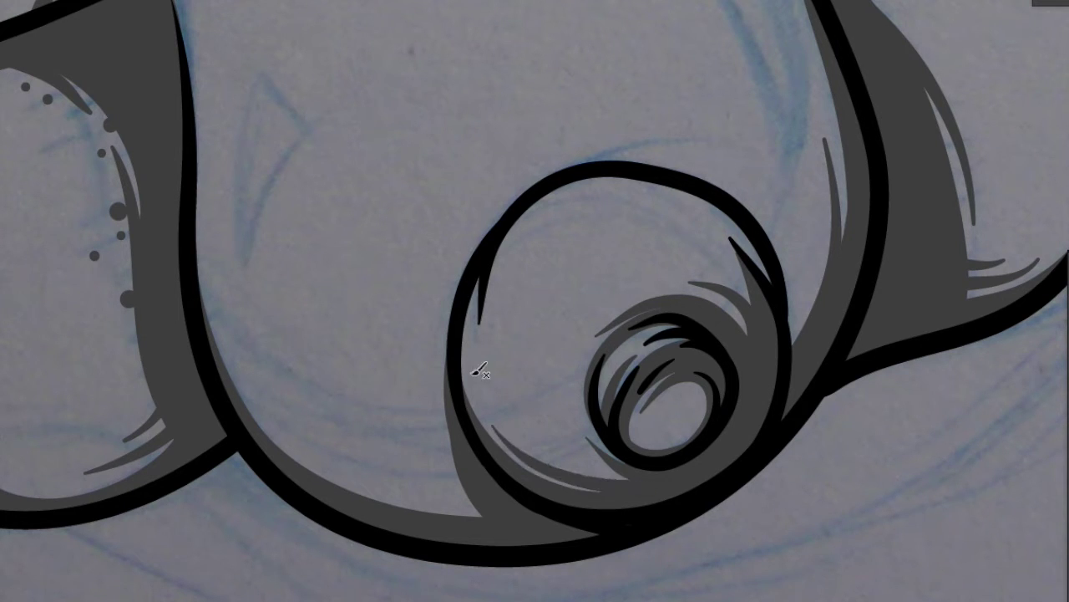
pyautogui.moveTo(475, 381); pyautogui.dragTo(468, 280)
pyautogui.moveTo(543, 234); pyautogui.dragTo(626, 194)
pyautogui.hotkey('ctrl', 'z')
pyautogui.moveTo(545, 232); pyautogui.dragTo(676, 209)
pyautogui.moveTo(681, 219); pyautogui.dragTo(712, 258)
pyautogui.hotkey('ctrl', 'z')
pyautogui.hotkey('ctrl', 'z')
pyautogui.moveTo(643, 219); pyautogui.dragTo(716, 264)
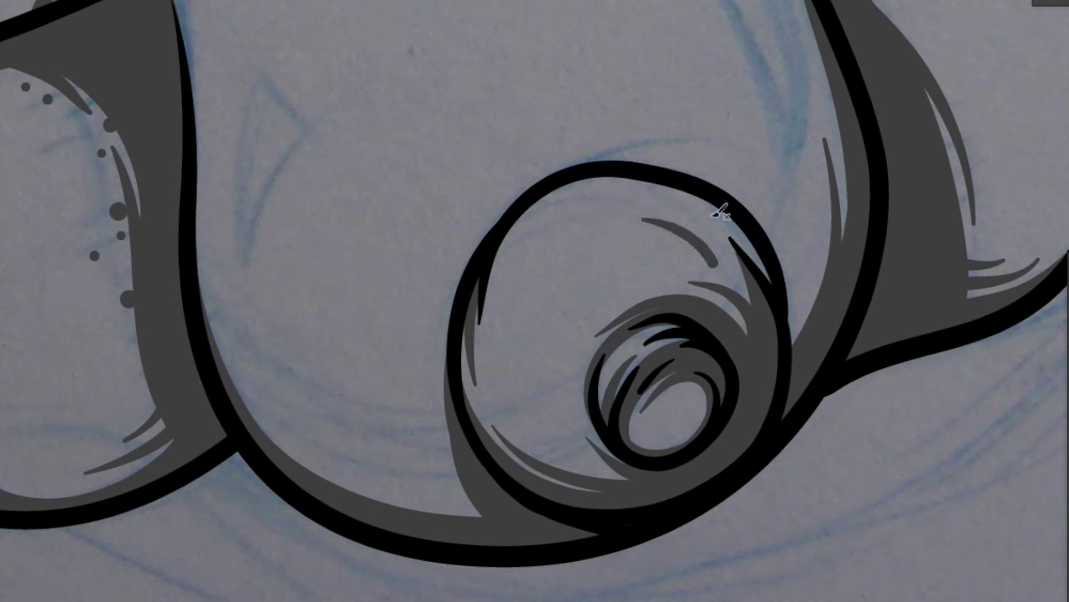
pyautogui.moveTo(543, 355); pyautogui.dragTo(533, 418)
# Shade the circle's left and bottom-left edges and the inner side of the left curve
pyautogui.moveTo(286, 422); pyautogui.dragTo(459, 481)
pyautogui.moveTo(342, 435); pyautogui.dragTo(456, 457)
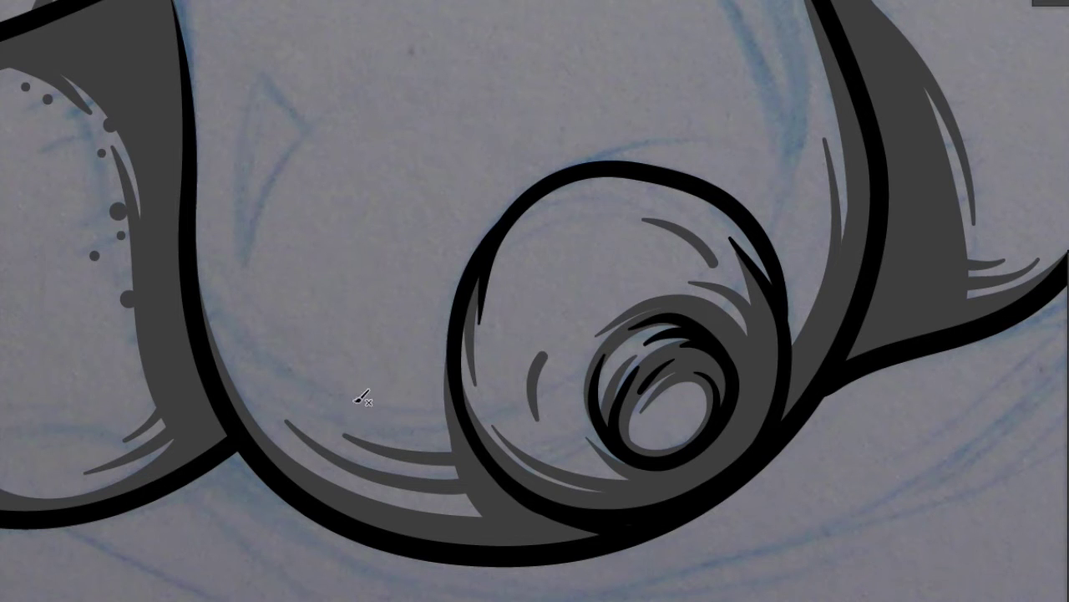
pyautogui.moveTo(199, 209); pyautogui.dragTo(334, 393)
pyautogui.moveTo(209, 309); pyautogui.dragTo(322, 414)
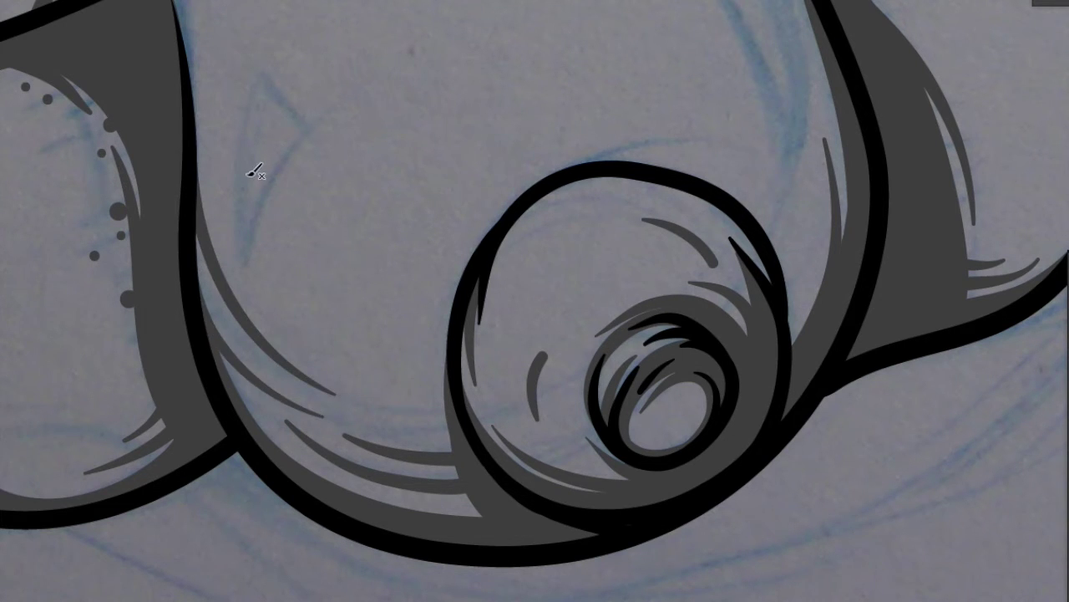
pyautogui.scroll(-5, 424, 27)
pyautogui.scroll(5, 435, 240)
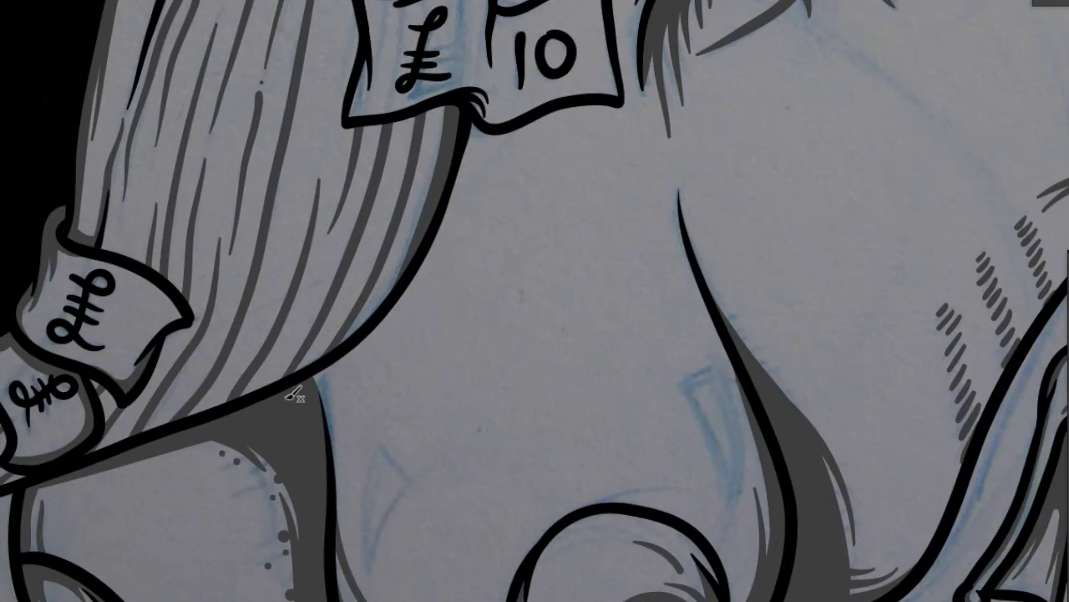
# Touch up the grey shadow beside the black curve and the bottom-left body line
pyautogui.moveTo(481, 138)
pyautogui.mouseDown()
pyautogui.moveTo(351, 367)
pyautogui.moveTo(324, 472)
pyautogui.mouseUp()
pyautogui.moveTo(463, 262); pyautogui.dragTo(347, 371)
pyautogui.scroll(3, 407, 245)
pyautogui.hscroll(2, 407, 245)
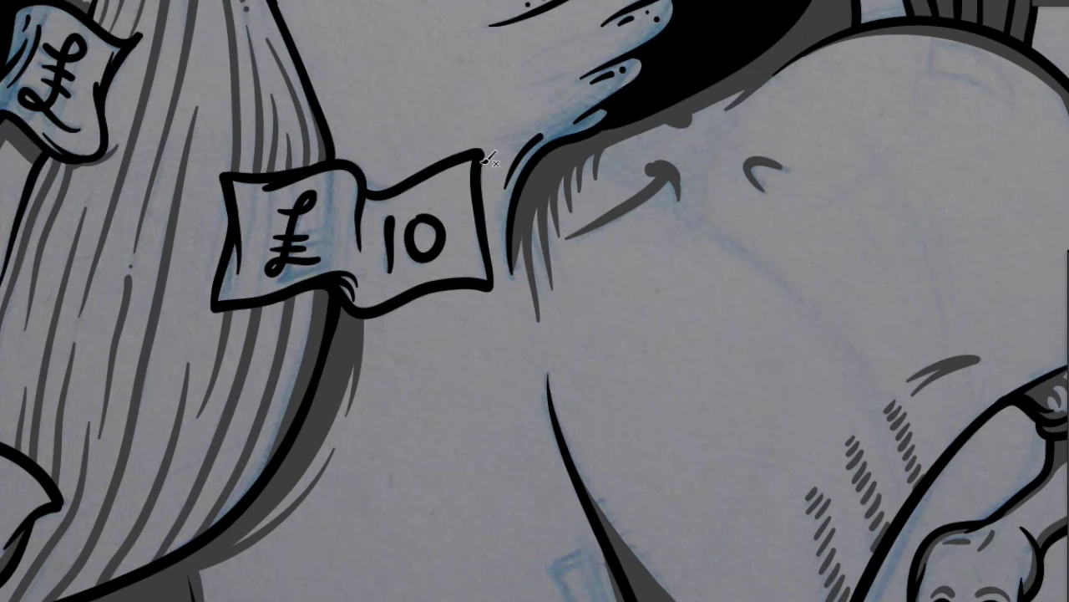
# Paint an L-shaped grey shadow along the right and bottom edges of the £10 note
pyautogui.moveTo(495, 297); pyautogui.dragTo(513, 186)
pyautogui.moveTo(515, 230); pyautogui.dragTo(466, 214)
pyautogui.moveTo(376, 337)
pyautogui.mouseDown()
pyautogui.moveTo(508, 315)
pyautogui.moveTo(495, 191)
pyautogui.moveTo(503, 267)
pyautogui.mouseUp()
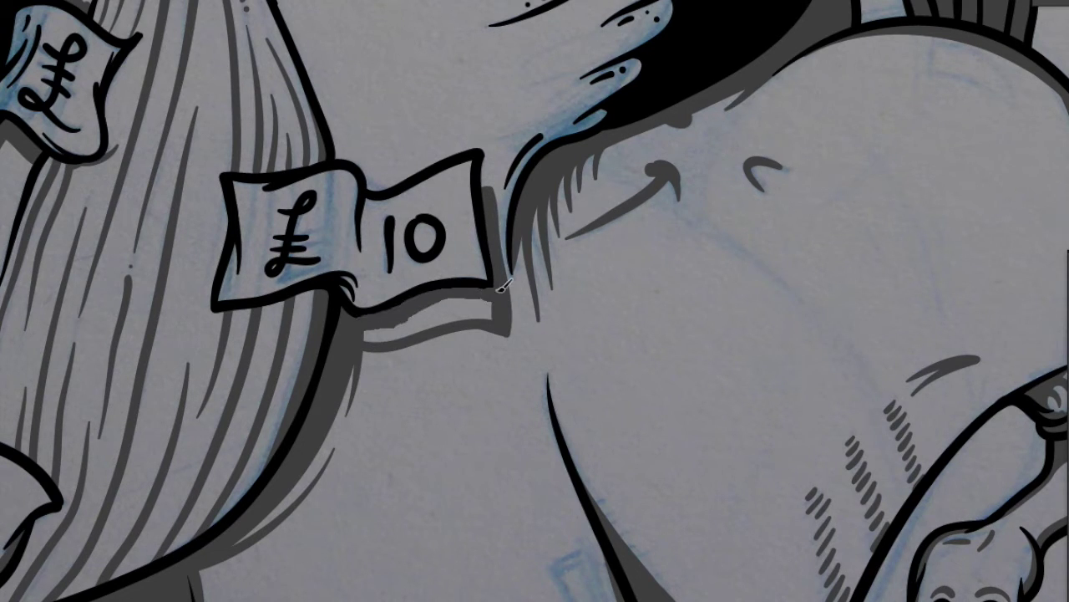
pyautogui.moveTo(483, 339); pyautogui.dragTo(446, 334)
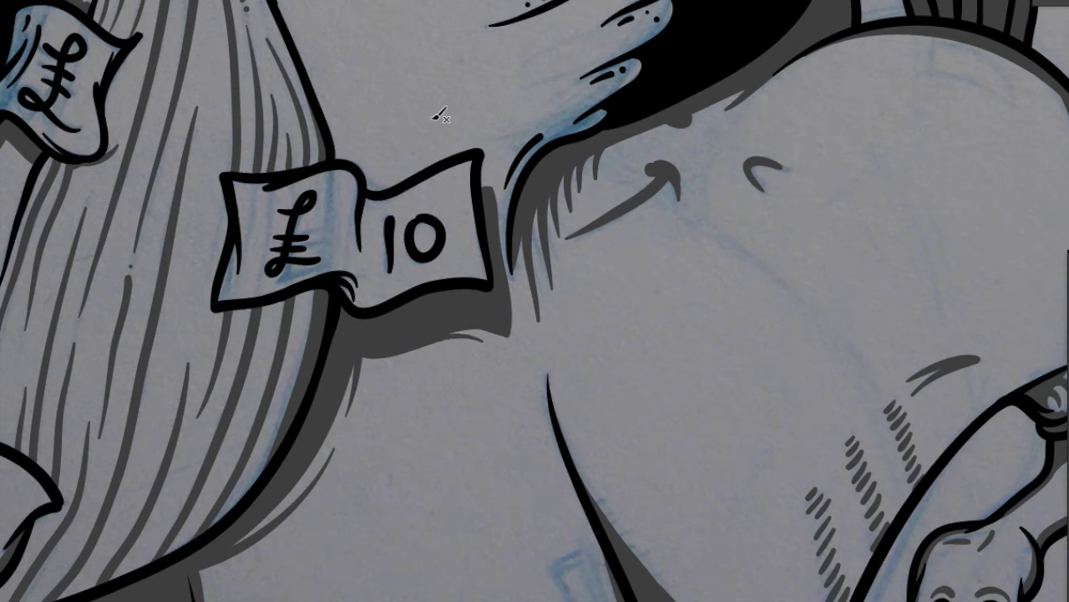
# Shade the right edge of the hair strands in grey down to the £10 tag
pyautogui.scroll(5, 242, 88)
pyautogui.moveTo(276, 241); pyautogui.dragTo(356, 410)
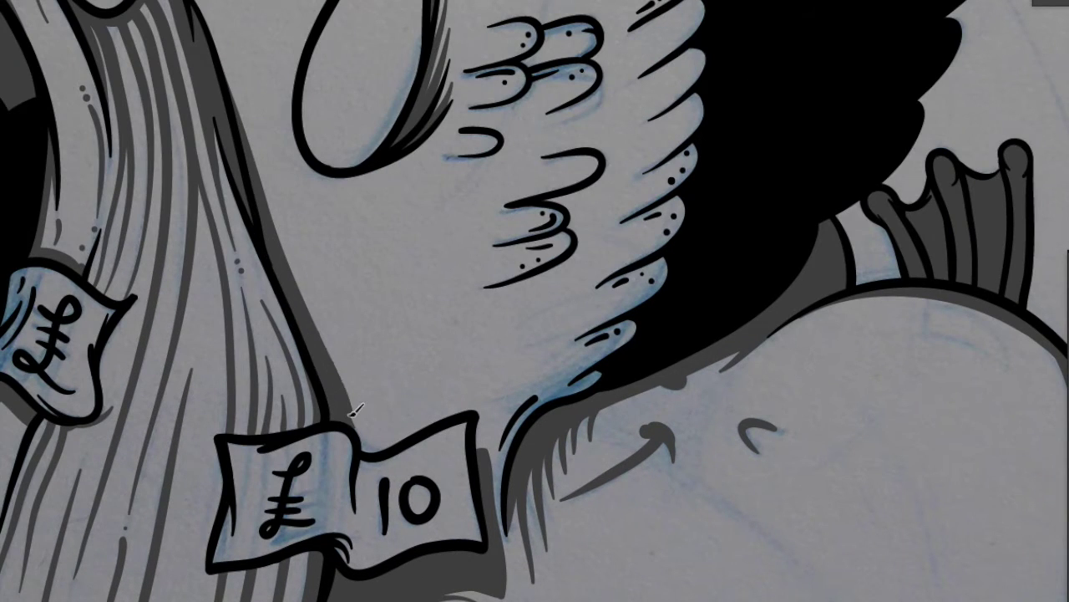
pyautogui.moveTo(334, 328); pyautogui.dragTo(354, 416)
pyautogui.moveTo(351, 351); pyautogui.dragTo(366, 443)
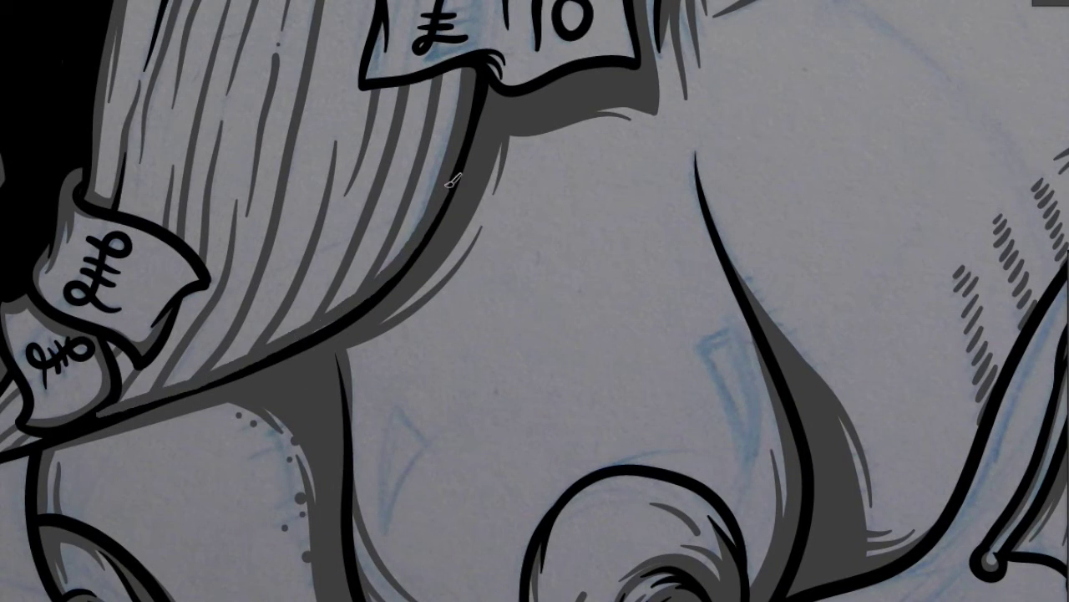
# Add dark grey shadows under the cuff tag and along the sleeve beside the lower cuff tags
pyautogui.moveTo(142, 368)
pyautogui.mouseDown()
pyautogui.moveTo(190, 291)
pyautogui.moveTo(121, 351)
pyautogui.mouseUp()
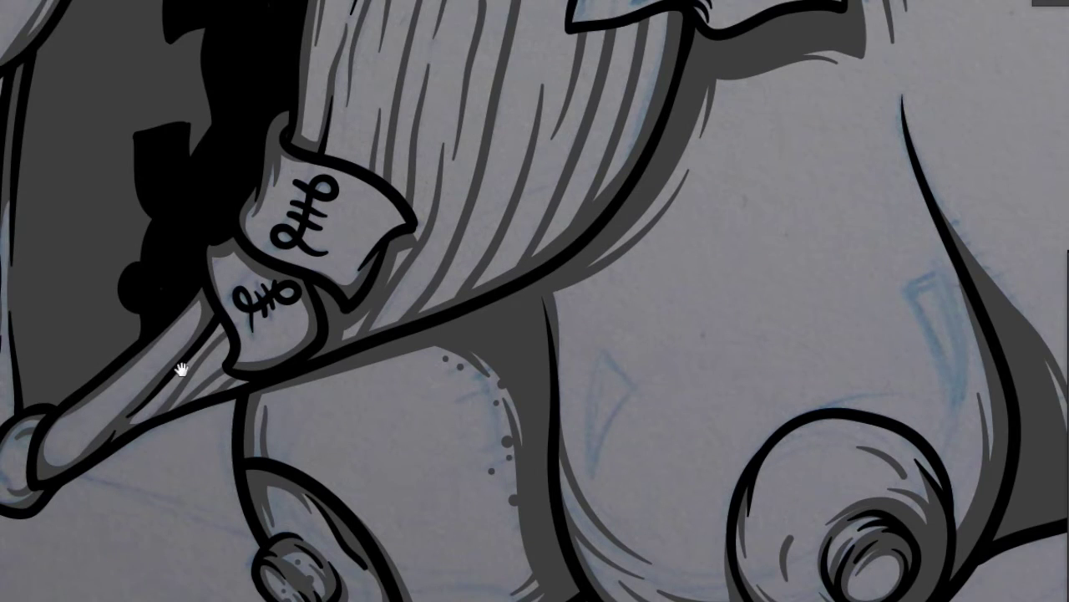
pyautogui.moveTo(181, 369); pyautogui.dragTo(343, 305)
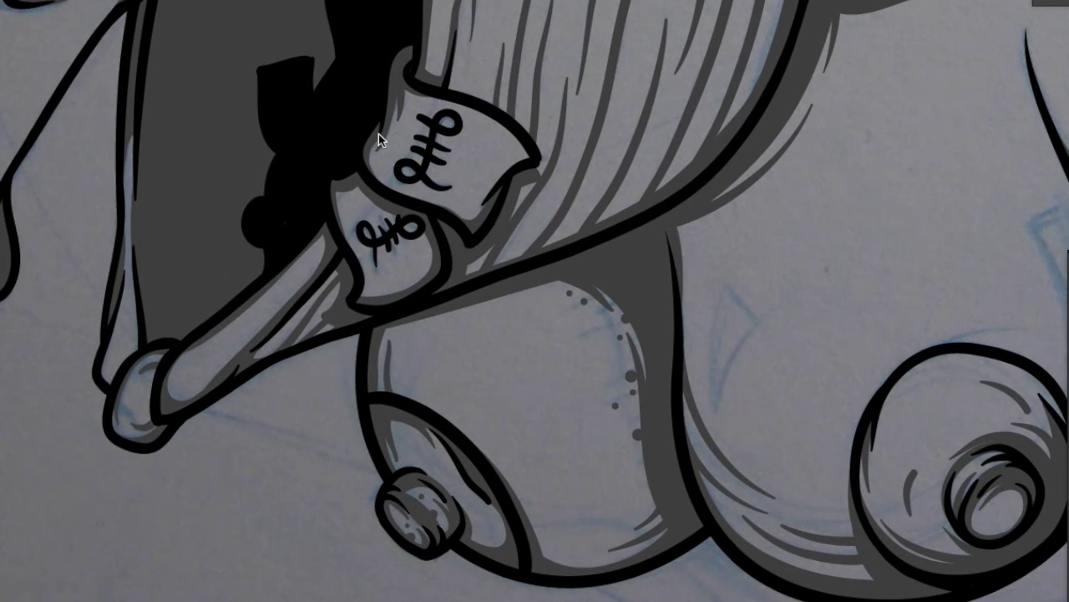
pyautogui.moveTo(259, 351)
pyautogui.mouseDown()
pyautogui.moveTo(338, 274)
pyautogui.moveTo(259, 351)
pyautogui.mouseUp()
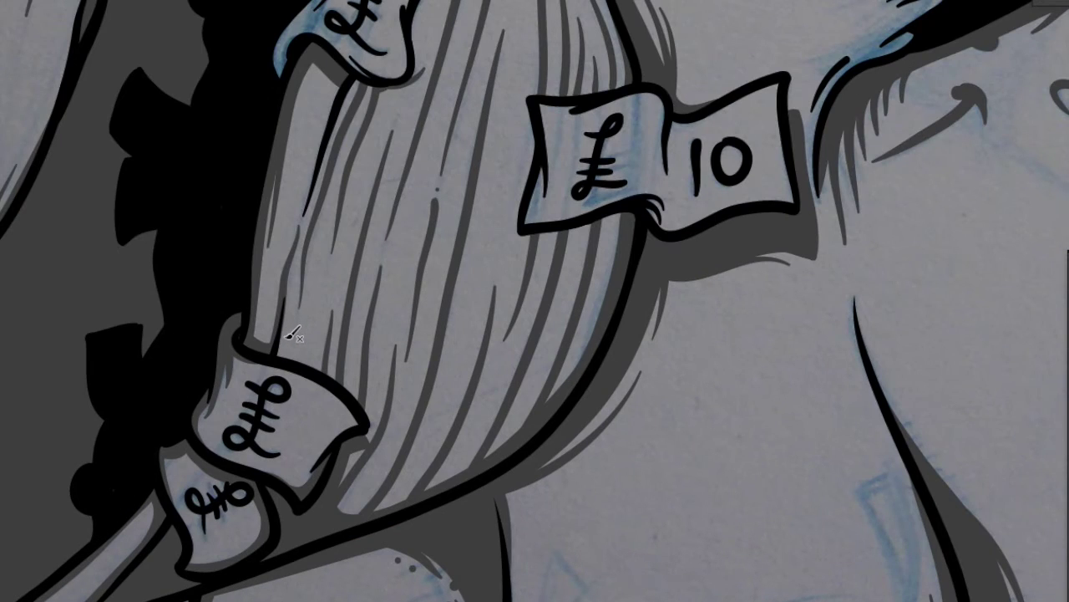
pyautogui.moveTo(271, 377)
pyautogui.mouseDown()
pyautogui.moveTo(358, 387)
pyautogui.moveTo(311, 357)
pyautogui.mouseUp()
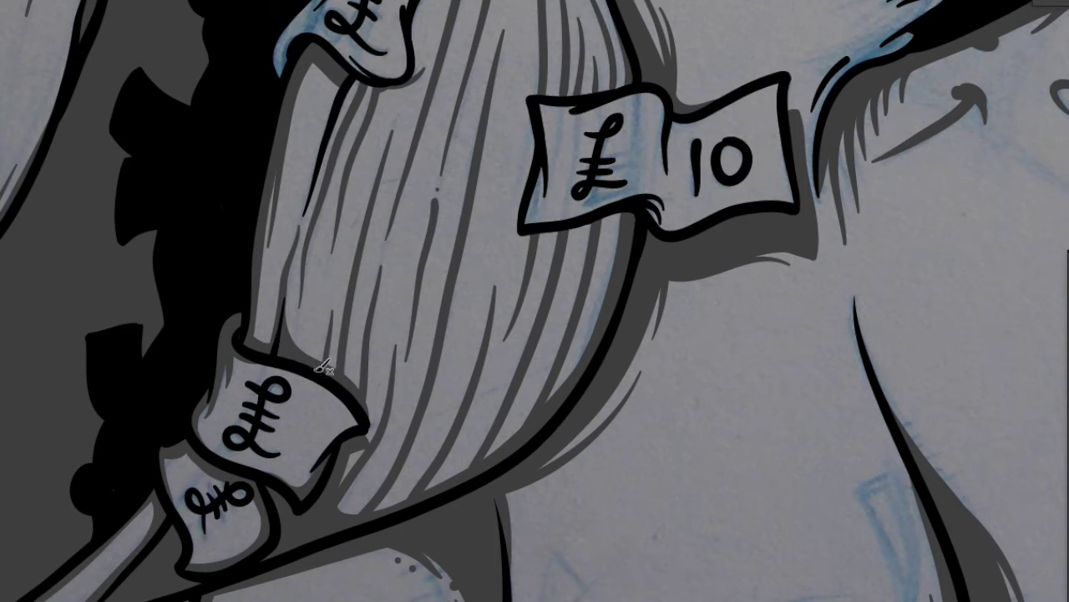
# Shade the left, bottom and underside edges of the £10 tag
pyautogui.moveTo(526, 115); pyautogui.dragTo(613, 222)
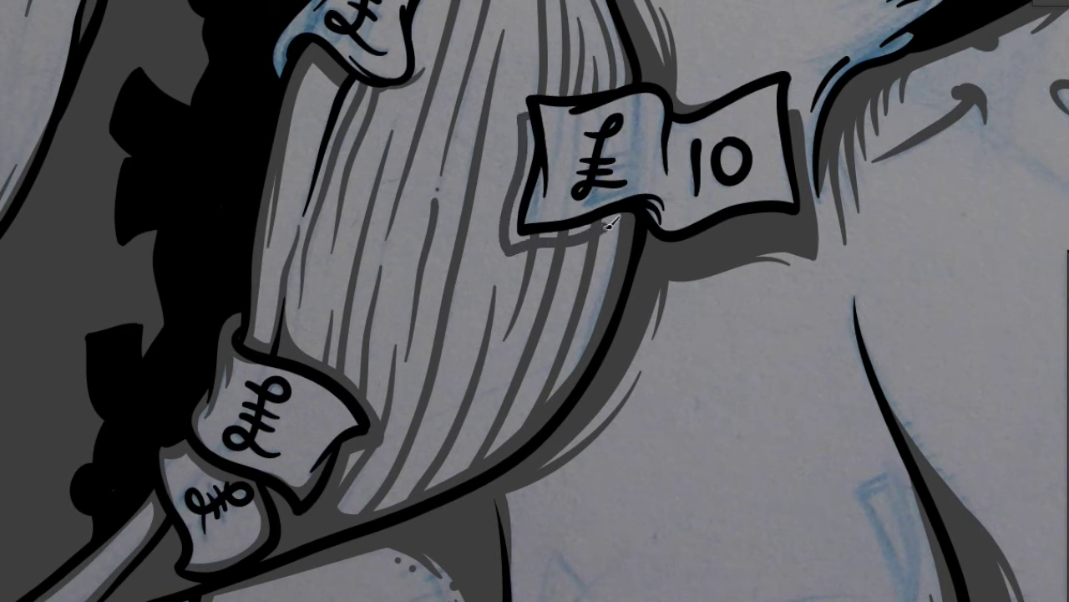
pyautogui.moveTo(513, 252); pyautogui.dragTo(537, 235)
pyautogui.moveTo(518, 194); pyautogui.dragTo(541, 117)
pyautogui.scroll(3, 535, 167)
# Shade beside the upper cuff tag and along the black line above the £10 tag
pyautogui.moveTo(434, 122)
pyautogui.mouseDown()
pyautogui.moveTo(372, 250)
pyautogui.moveTo(406, 239)
pyautogui.mouseUp()
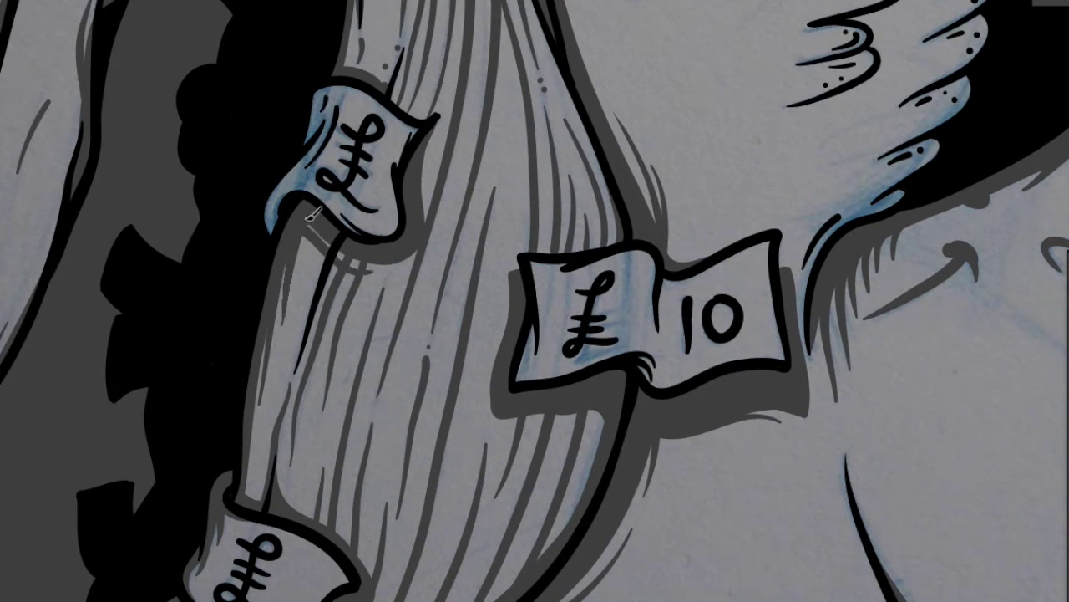
pyautogui.scroll(3, 317, 217)
pyautogui.hscroll(2, 317, 217)
pyautogui.moveTo(348, 306); pyautogui.dragTo(377, 259)
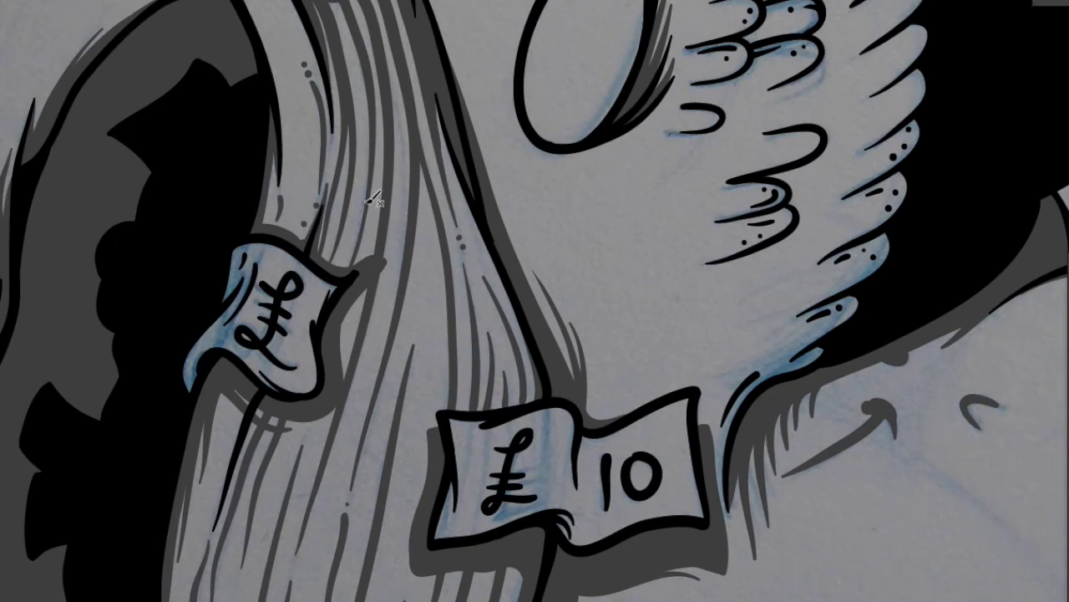
pyautogui.moveTo(493, 255); pyautogui.dragTo(534, 401)
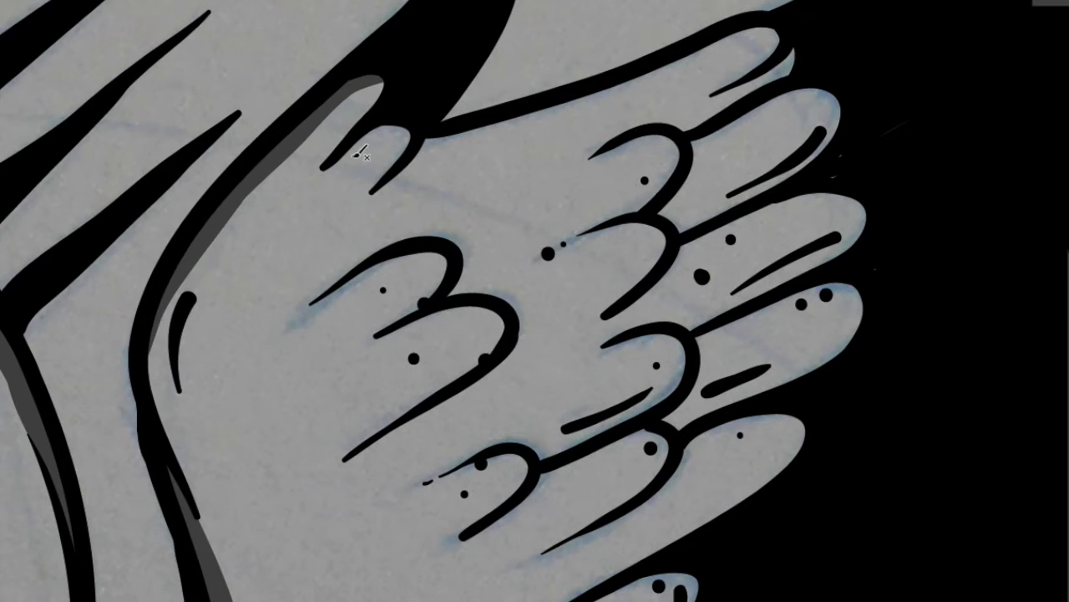
# Paint grey shadows under the black feather tips and along the feather outlines
pyautogui.moveTo(362, 153)
pyautogui.mouseDown()
pyautogui.moveTo(408, 158)
pyautogui.moveTo(706, 39)
pyautogui.mouseUp()
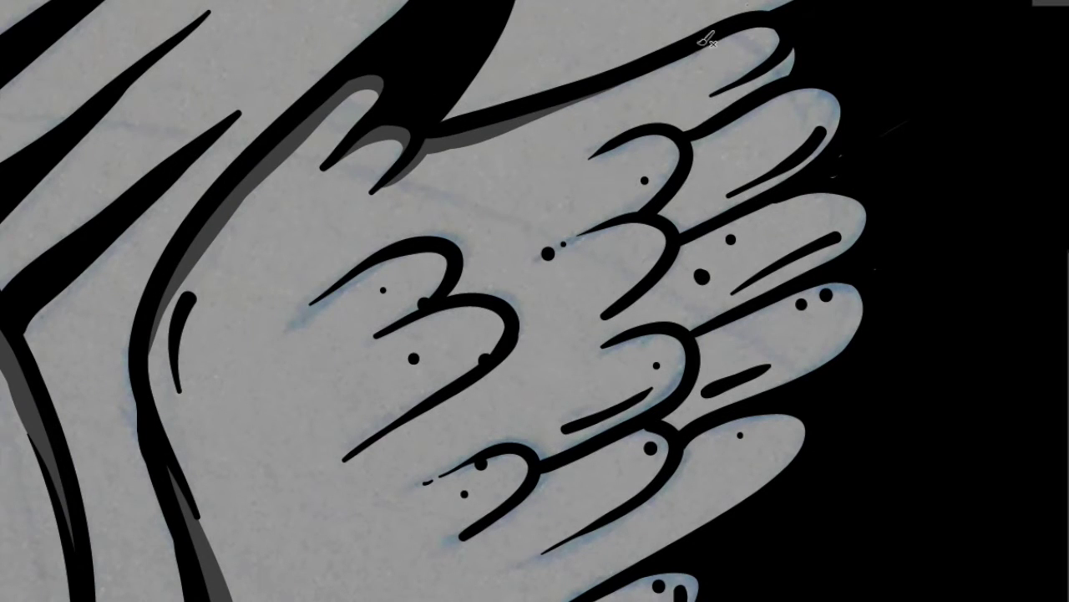
pyautogui.moveTo(792, 52); pyautogui.dragTo(702, 101)
pyautogui.moveTo(675, 119); pyautogui.dragTo(874, 81)
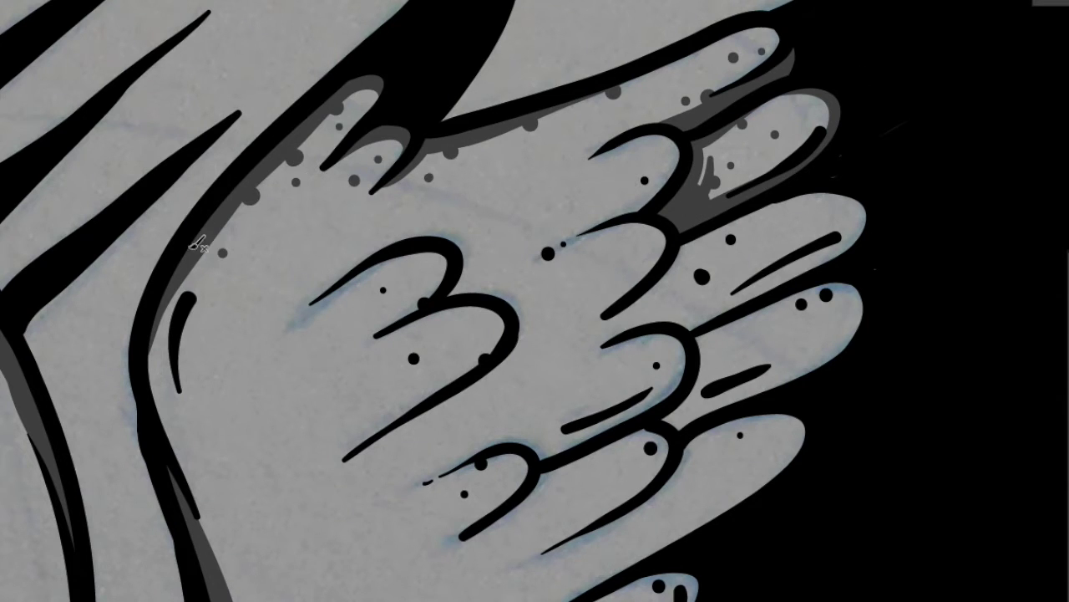
pyautogui.moveTo(186, 303); pyautogui.dragTo(207, 436)
pyautogui.moveTo(341, 284)
pyautogui.mouseDown()
pyautogui.moveTo(467, 231)
pyautogui.moveTo(350, 458)
pyautogui.mouseUp()
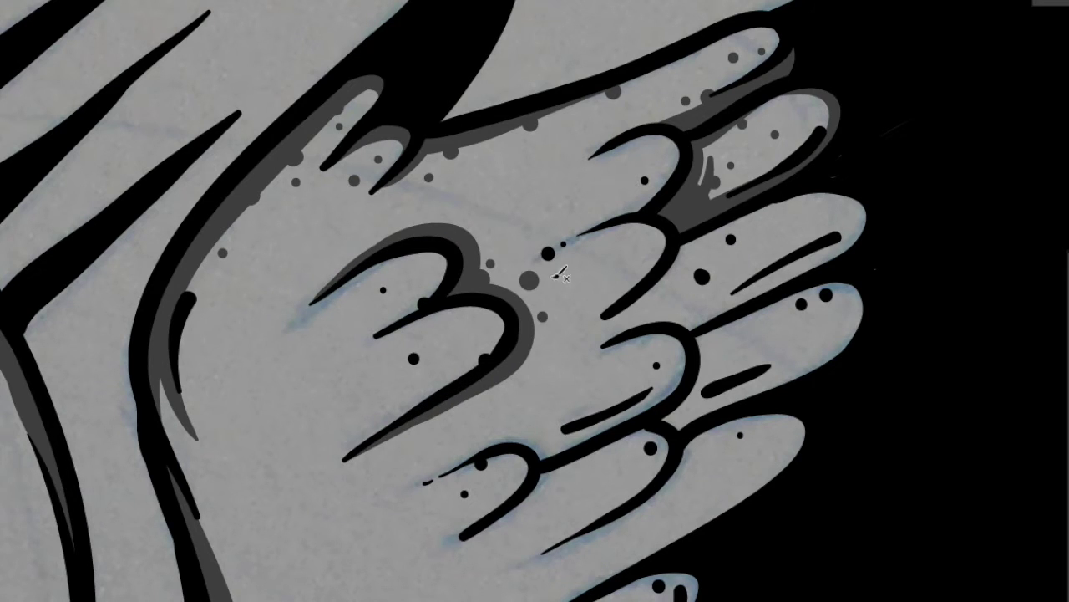
# Add grey shadow strokes along the feathers, the middle 3-shaped curve, and dots round a tip
pyautogui.moveTo(706, 142); pyautogui.dragTo(602, 224)
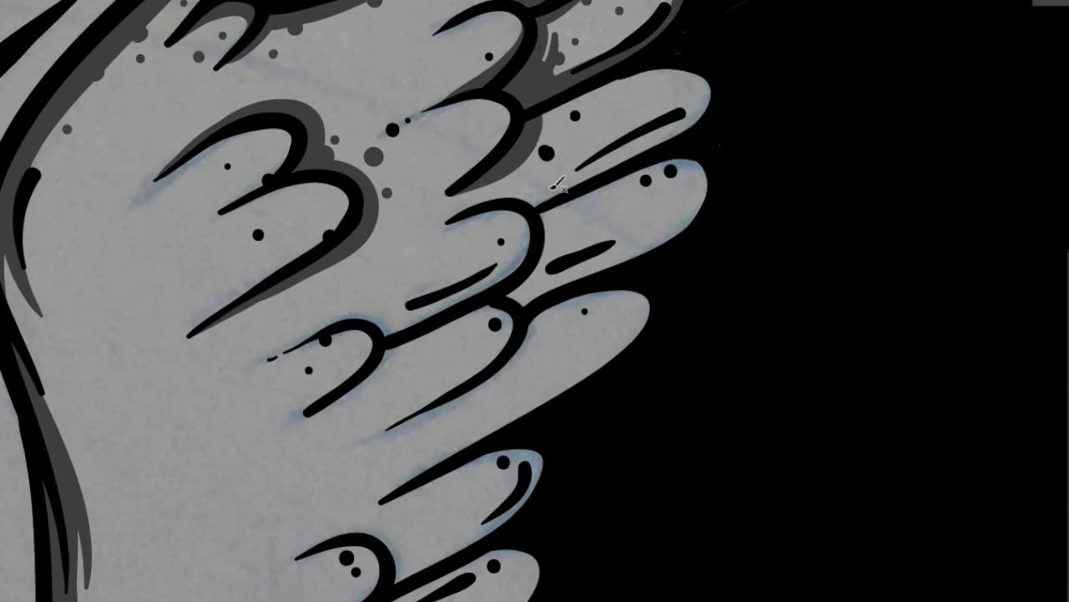
pyautogui.moveTo(710, 88); pyautogui.dragTo(622, 144)
pyautogui.moveTo(551, 183); pyautogui.dragTo(451, 221)
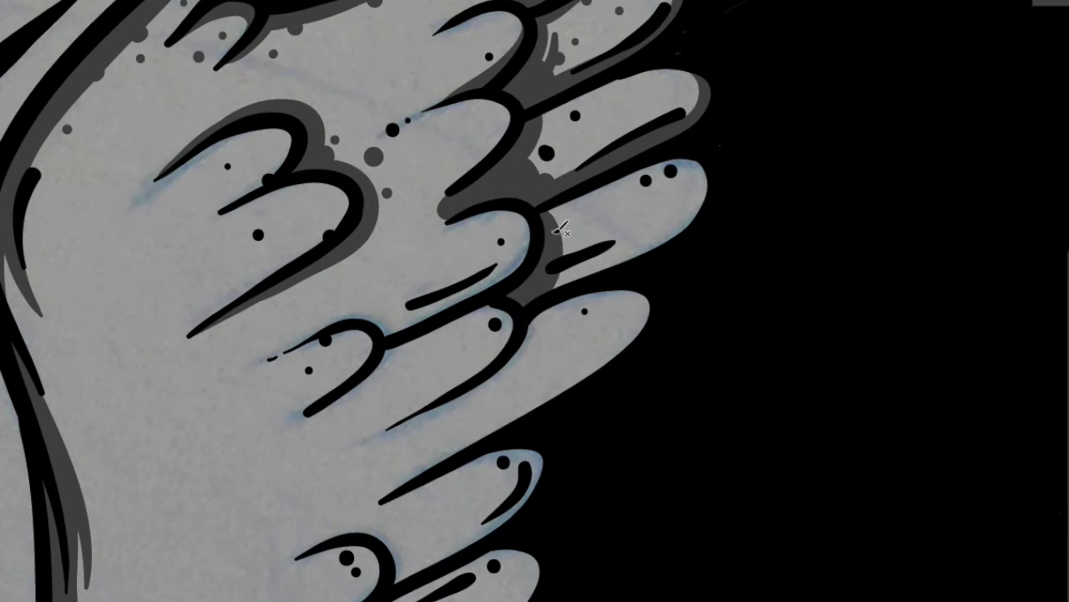
pyautogui.moveTo(556, 250); pyautogui.dragTo(715, 201)
pyautogui.moveTo(551, 201); pyautogui.dragTo(696, 175)
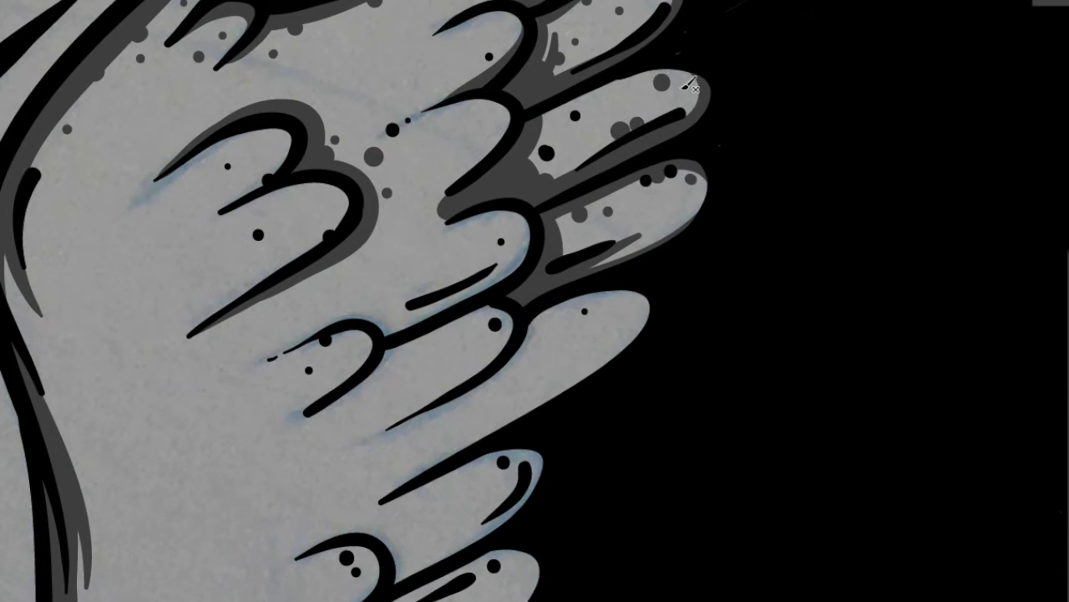
# Shade the lower feather edge and around the lower 3 curve with strokes and grey dots
pyautogui.moveTo(398, 424); pyautogui.dragTo(554, 320)
pyautogui.moveTo(320, 409)
pyautogui.mouseDown()
pyautogui.moveTo(502, 309)
pyautogui.moveTo(455, 393)
pyautogui.mouseUp()
pyautogui.moveTo(510, 330); pyautogui.dragTo(451, 397)
pyautogui.click(434, 364)
pyautogui.click(395, 369)
pyautogui.moveTo(305, 346)
pyautogui.mouseDown()
pyautogui.moveTo(403, 321)
pyautogui.moveTo(505, 266)
pyautogui.mouseUp()
pyautogui.click(473, 234)
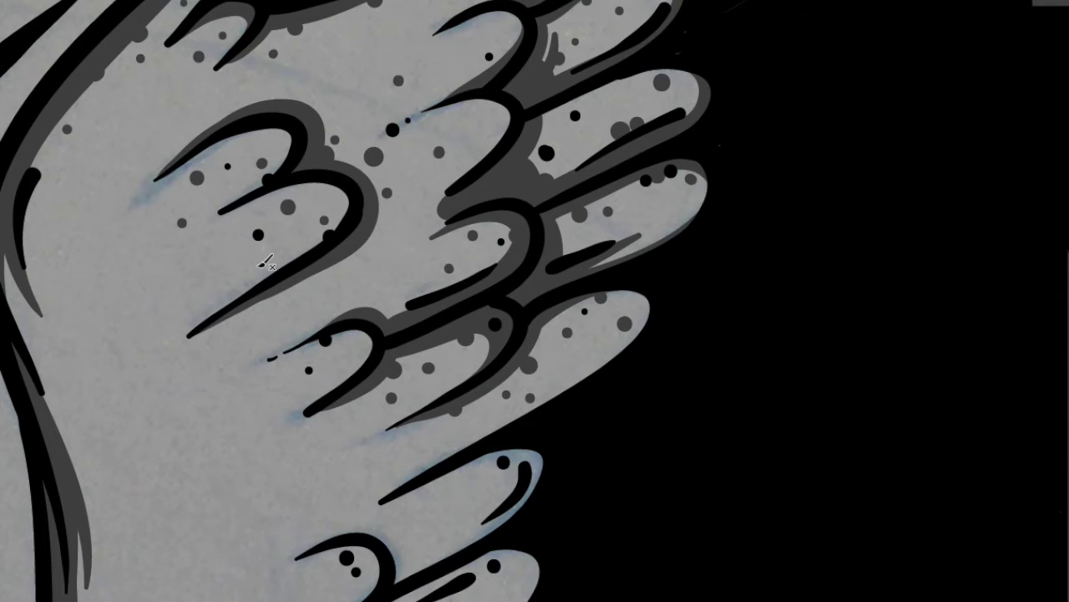
# Paint an arched grey shadow curve and a grey 3-shaped mark beside the black one
pyautogui.moveTo(151, 386); pyautogui.dragTo(186, 429)
pyautogui.moveTo(197, 471); pyautogui.dragTo(242, 443)
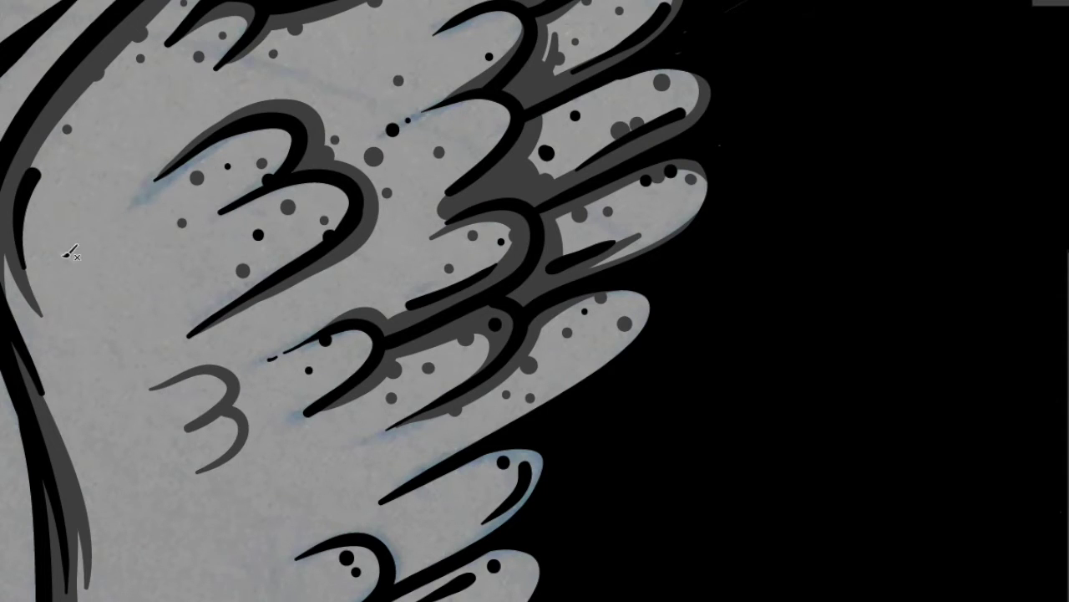
pyautogui.moveTo(68, 248); pyautogui.dragTo(113, 255)
pyautogui.moveTo(130, 315); pyautogui.dragTo(147, 260)
pyautogui.scroll(-5, 317, 297)
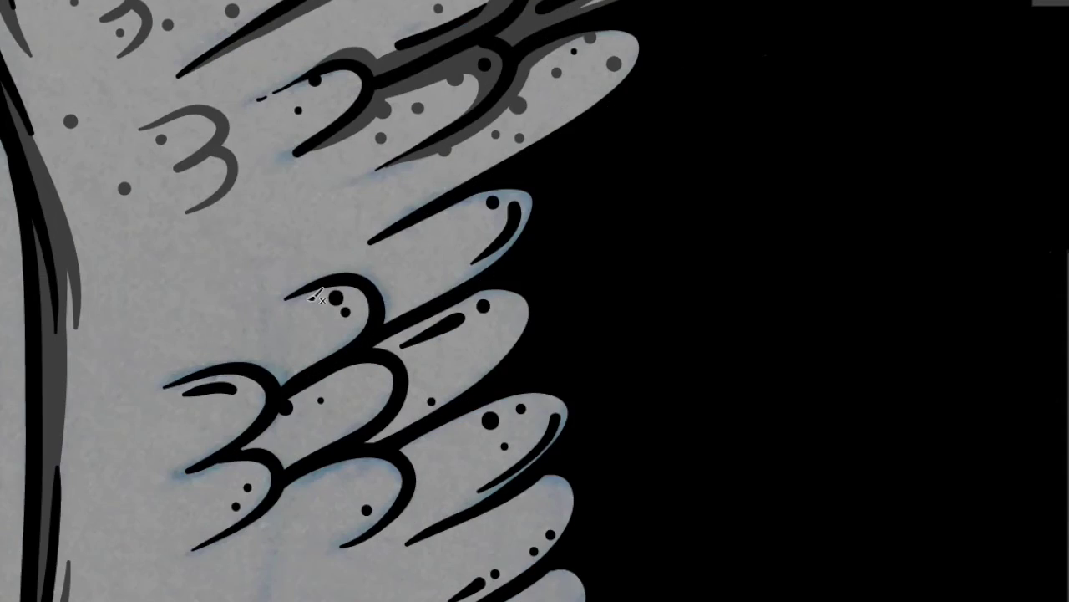
# Shade the arches of the lower and upper black 3s and the middle feather edge with dots
pyautogui.moveTo(170, 385); pyautogui.dragTo(280, 443)
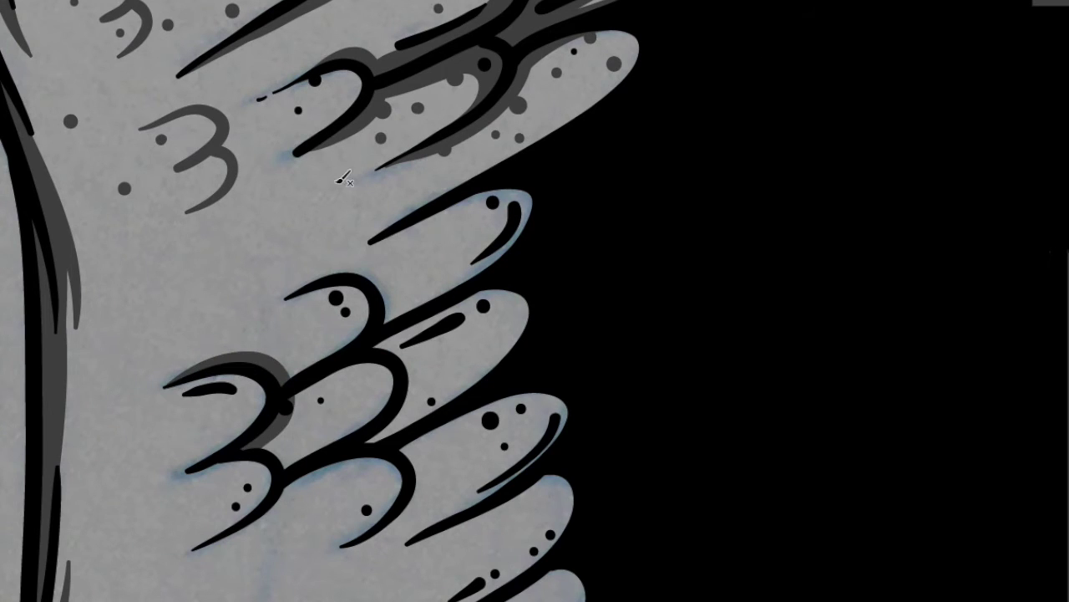
pyautogui.moveTo(294, 294); pyautogui.dragTo(393, 335)
pyautogui.moveTo(380, 255); pyautogui.dragTo(405, 347)
pyautogui.moveTo(522, 194)
pyautogui.mouseDown()
pyautogui.moveTo(472, 266)
pyautogui.moveTo(389, 289)
pyautogui.mouseUp()
pyautogui.click(415, 194)
# Add curved and hook-shaped grey shadow strokes finished with round dots near the upper 3
pyautogui.moveTo(282, 191); pyautogui.dragTo(298, 247)
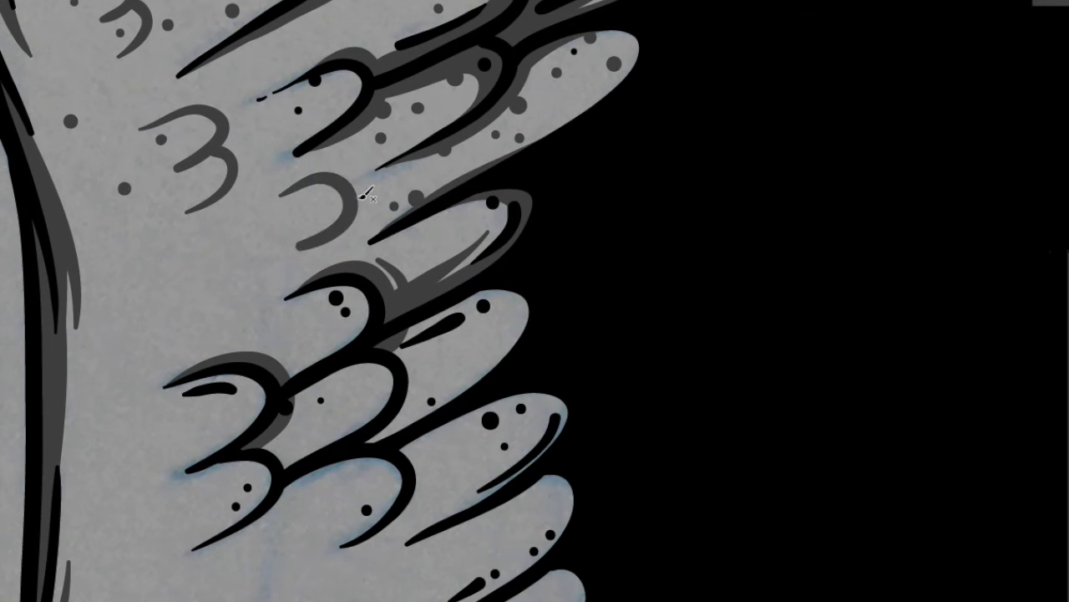
pyautogui.click(323, 248)
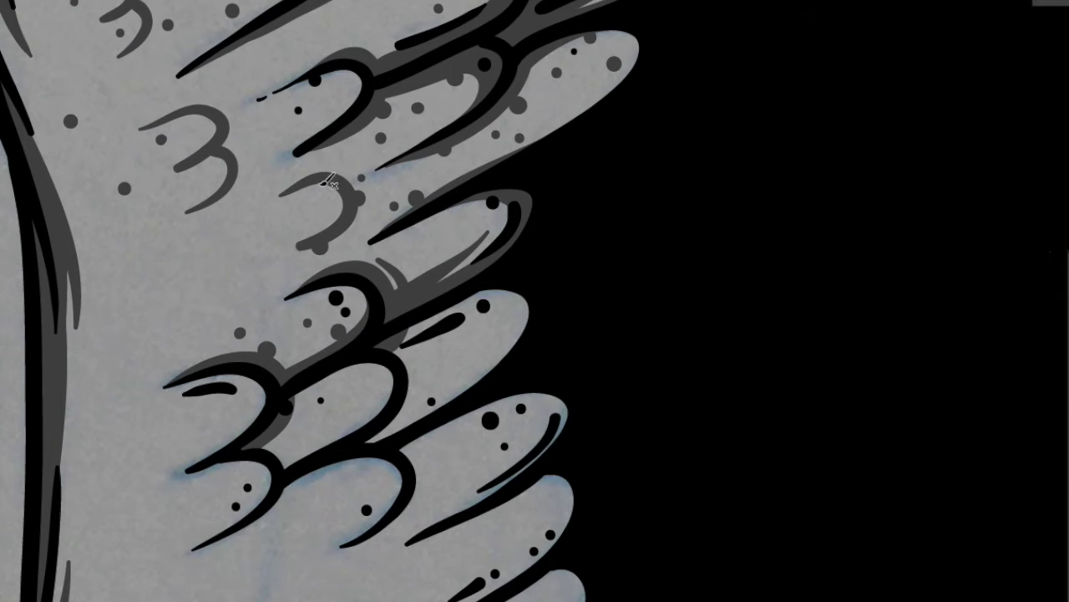
pyautogui.click(240, 276)
pyautogui.moveTo(120, 302); pyautogui.dragTo(201, 341)
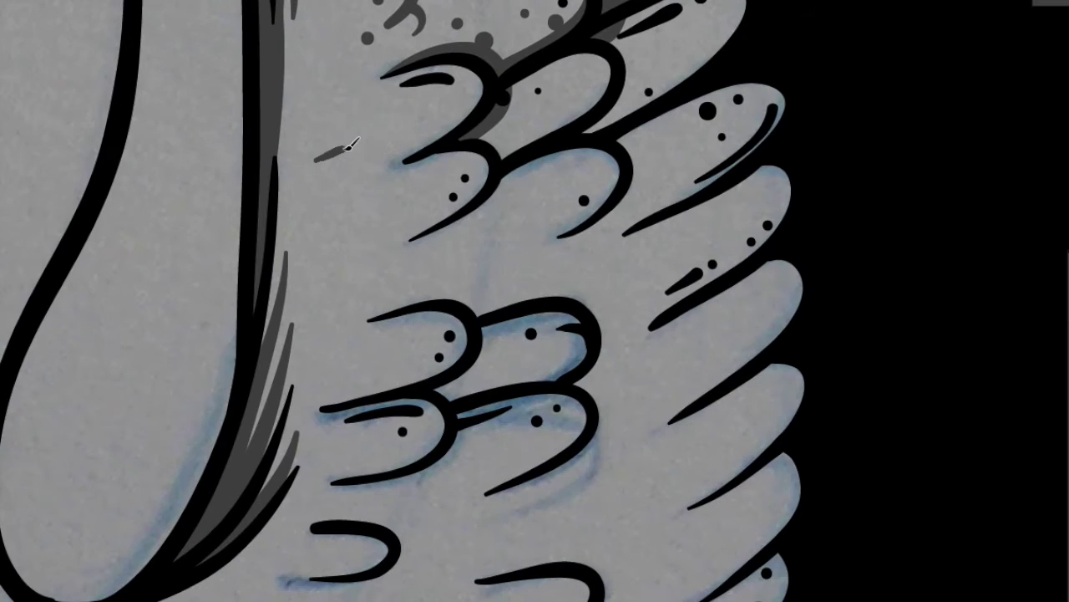
# Shade the upper feather outlines with dark grey hook and shadow strokes
pyautogui.moveTo(323, 160); pyautogui.dragTo(380, 219)
pyautogui.moveTo(487, 129); pyautogui.dragTo(428, 233)
pyautogui.moveTo(622, 138); pyautogui.dragTo(569, 238)
pyautogui.moveTo(643, 119)
pyautogui.mouseDown()
pyautogui.moveTo(618, 27)
pyautogui.moveTo(513, 97)
pyautogui.mouseUp()
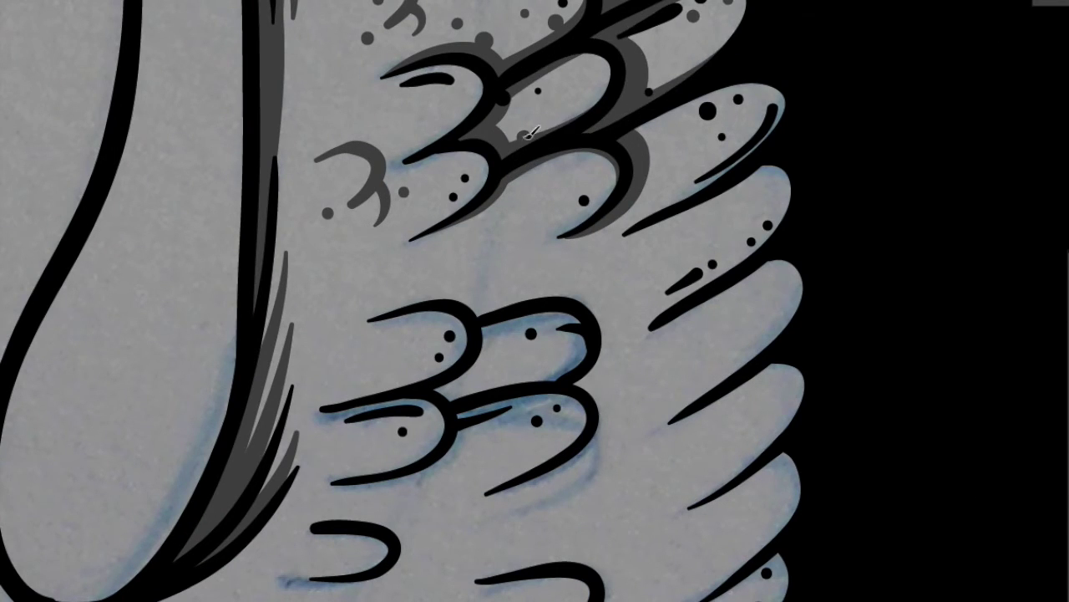
pyautogui.moveTo(594, 105); pyautogui.dragTo(512, 150)
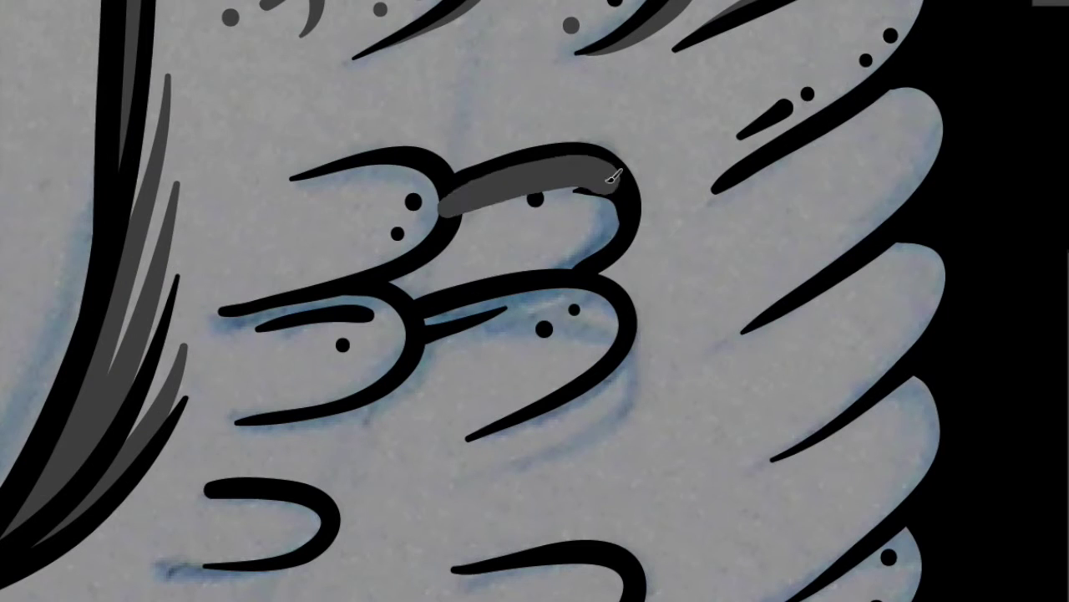
# Shade the lobe bottoms, the double-curve feather and small hook mark, undoing one misplaced stroke
pyautogui.moveTo(609, 179)
pyautogui.mouseDown()
pyautogui.moveTo(417, 281)
pyautogui.moveTo(560, 234)
pyautogui.moveTo(222, 303)
pyautogui.mouseUp()
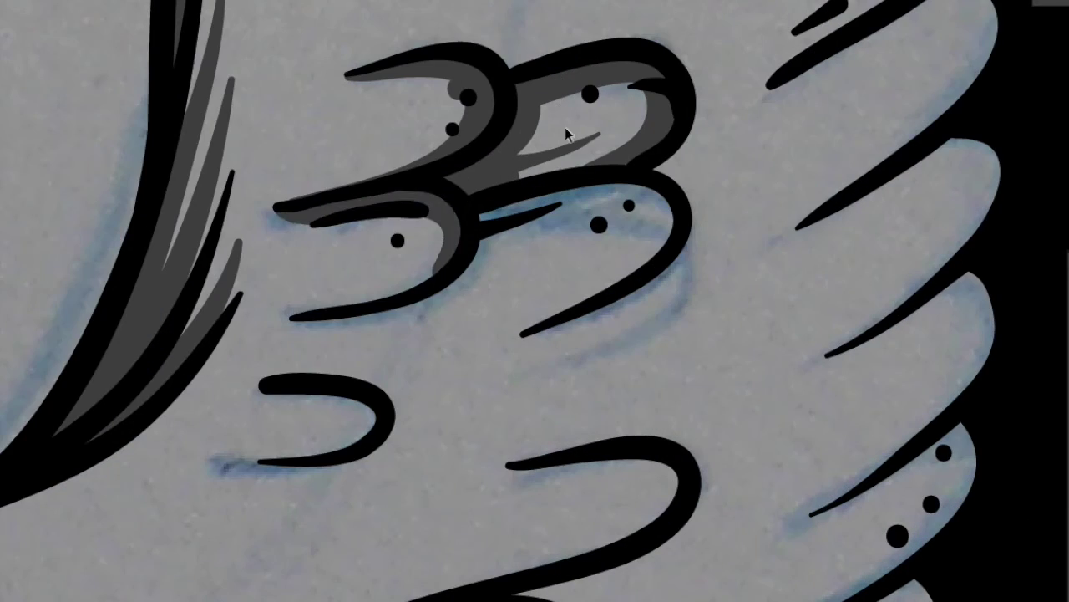
pyautogui.hotkey('ctrl', 'z')
pyautogui.moveTo(349, 320)
pyautogui.mouseDown()
pyautogui.moveTo(626, 205)
pyautogui.moveTo(616, 310)
pyautogui.moveTo(692, 77)
pyautogui.moveTo(362, 72)
pyautogui.moveTo(306, 198)
pyautogui.moveTo(358, 203)
pyautogui.moveTo(447, 253)
pyautogui.moveTo(458, 219)
pyautogui.mouseUp()
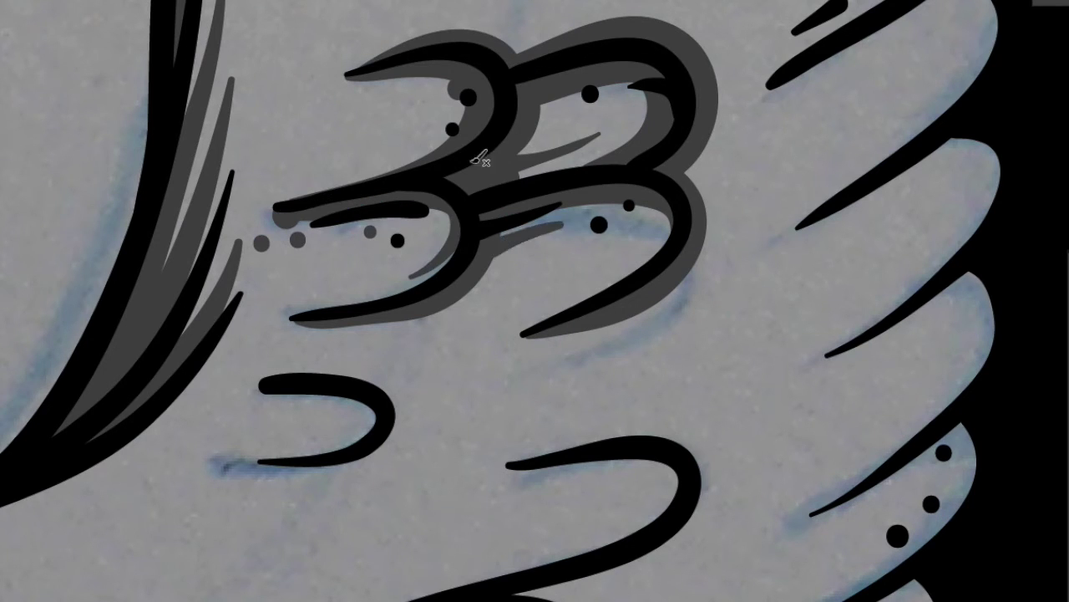
pyautogui.moveTo(487, 327); pyautogui.dragTo(572, 242)
pyautogui.moveTo(752, 251); pyautogui.dragTo(776, 189)
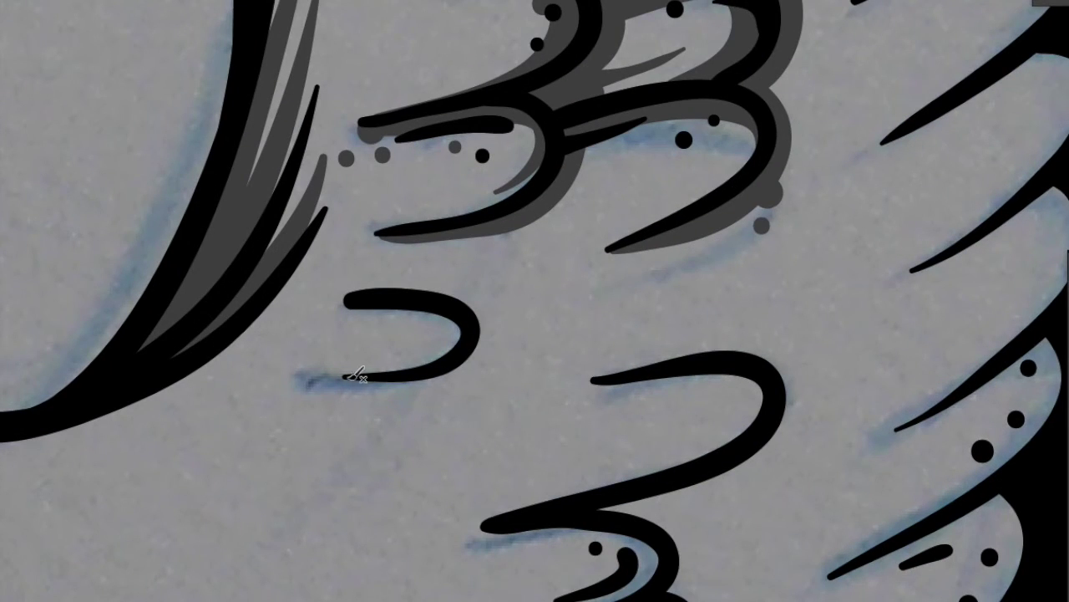
pyautogui.moveTo(356, 376); pyautogui.dragTo(427, 273)
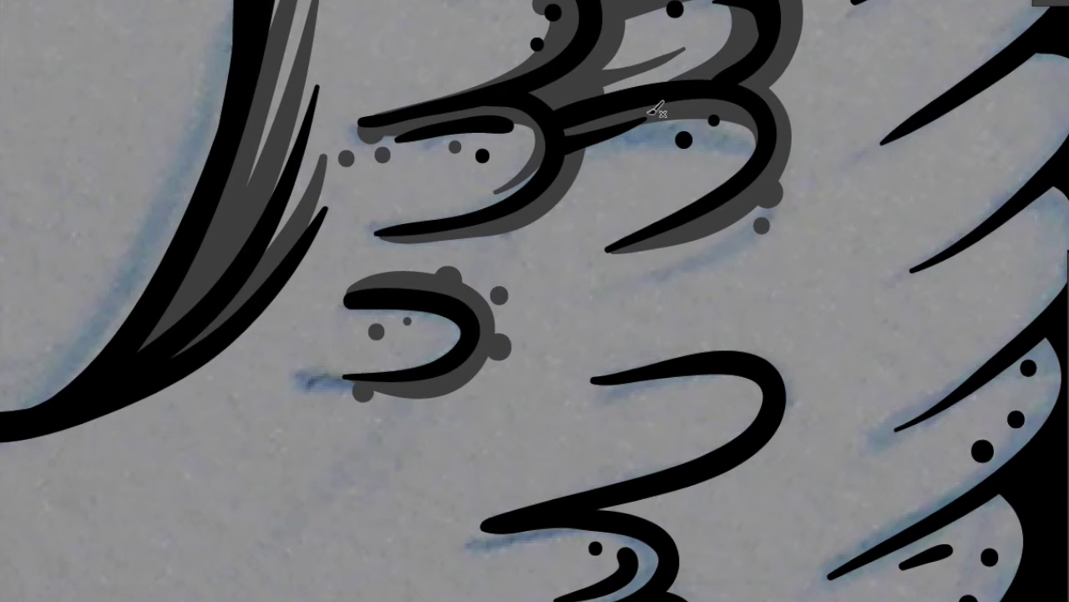
# Shade the middle and lower arms of the lower 3-shaped feather
pyautogui.scroll(-3, 658, 111)
pyautogui.moveTo(425, 334); pyautogui.dragTo(509, 354)
pyautogui.scroll(3, 509, 353)
pyautogui.moveTo(359, 392)
pyautogui.mouseDown()
pyautogui.moveTo(465, 203)
pyautogui.moveTo(623, 79)
pyautogui.mouseUp()
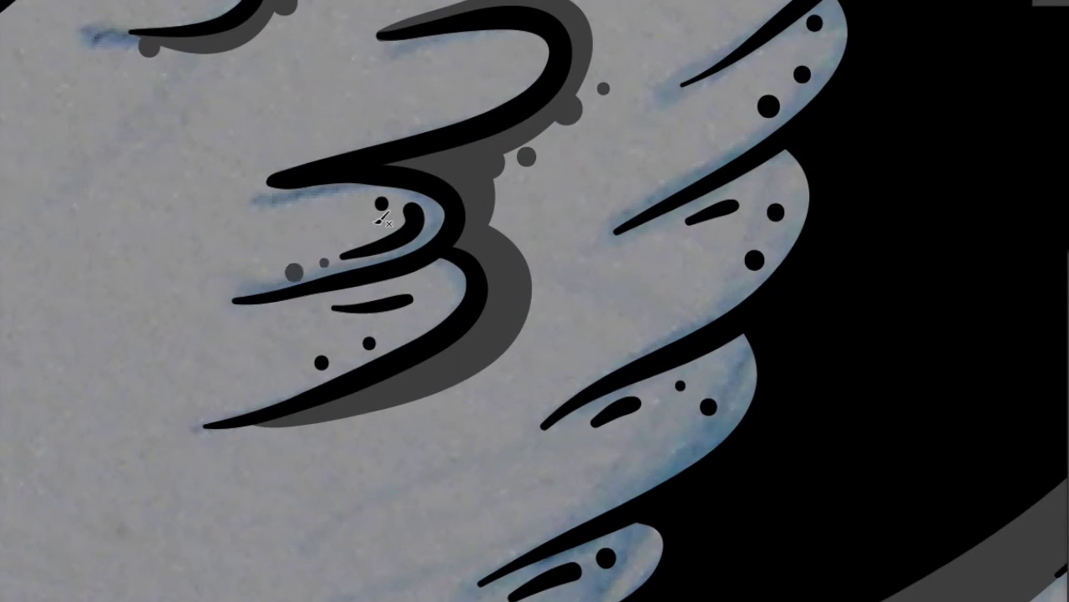
pyautogui.moveTo(275, 184)
pyautogui.mouseDown()
pyautogui.moveTo(250, 288)
pyautogui.moveTo(354, 317)
pyautogui.mouseUp()
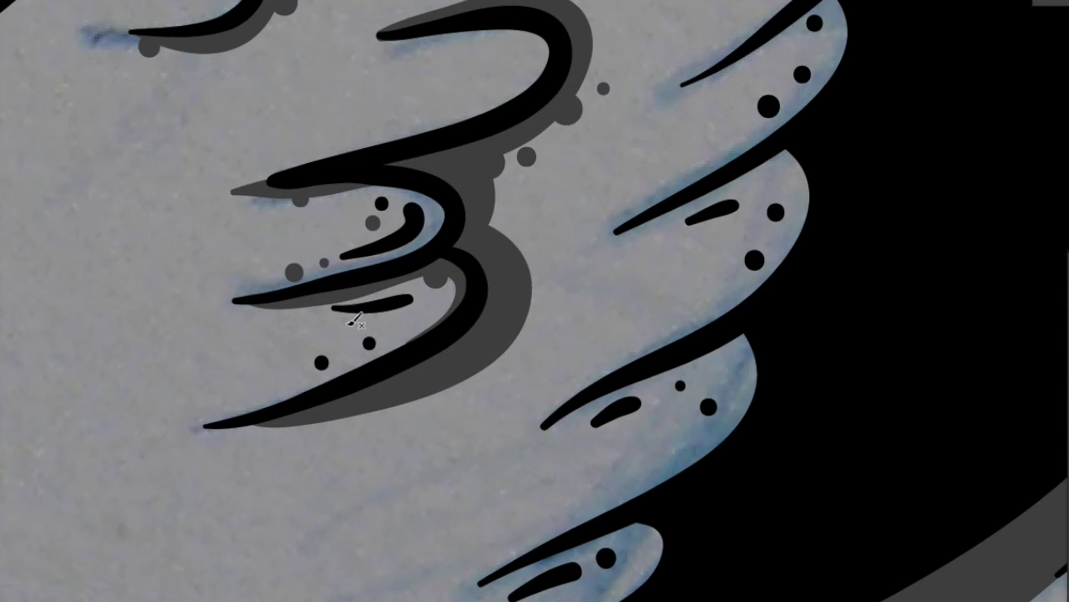
pyautogui.scroll(-3, 410, 167)
pyautogui.scroll(-2, 226, 114)
pyautogui.scroll(4, 385, 435)
# Shade along the wing's underside edge, darken the wing tip, and shade upper feather edges
pyautogui.moveTo(258, 490)
pyautogui.mouseDown()
pyautogui.moveTo(365, 292)
pyautogui.moveTo(510, 159)
pyautogui.mouseUp()
pyautogui.scroll(5, 510, 160)
pyautogui.moveTo(265, 422); pyautogui.dragTo(378, 246)
pyautogui.moveTo(342, 275); pyautogui.dragTo(230, 311)
pyautogui.moveTo(301, 178); pyautogui.dragTo(392, 221)
pyautogui.moveTo(368, 167); pyautogui.dragTo(314, 197)
pyautogui.moveTo(301, 297)
pyautogui.mouseDown()
pyautogui.moveTo(276, 349)
pyautogui.moveTo(255, 355)
pyautogui.mouseUp()
# Paint grey shading along the remaining feather edges across the wing
pyautogui.scroll(4, 487, 204)
pyautogui.moveTo(487, 205); pyautogui.dragTo(468, 284)
pyautogui.moveTo(464, 242); pyautogui.dragTo(393, 271)
pyautogui.scroll(4, 392, 272)
pyautogui.moveTo(502, 326)
pyautogui.mouseDown()
pyautogui.moveTo(389, 414)
pyautogui.moveTo(486, 394)
pyautogui.mouseUp()
pyautogui.scroll(3, 447, 386)
pyautogui.moveTo(388, 302); pyautogui.dragTo(476, 280)
pyautogui.scroll(3, 476, 284)
pyautogui.moveTo(422, 434); pyautogui.dragTo(493, 326)
pyautogui.scroll(3, 418, 539)
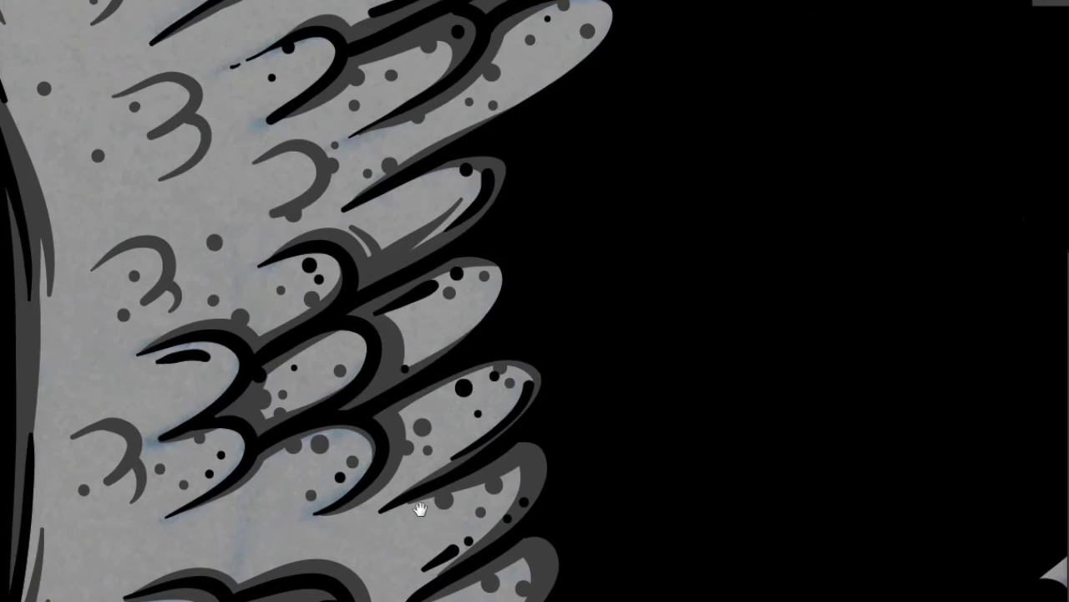
# Paint small grey shading strokes beside the feathers
pyautogui.scroll(-2, 418, 539)
pyautogui.moveTo(447, 385); pyautogui.dragTo(431, 271)
pyautogui.scroll(-3, 431, 271)
pyautogui.scroll(5, 305, 286)
pyautogui.moveTo(250, 288); pyautogui.dragTo(304, 287)
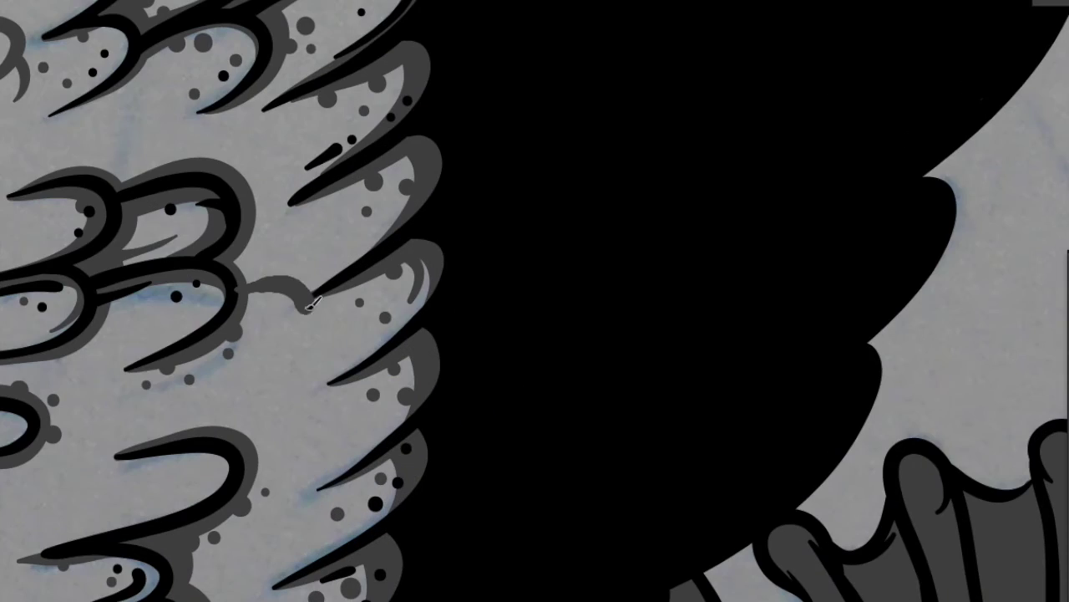
pyautogui.scroll(2, 310, 508)
pyautogui.moveTo(310, 508); pyautogui.dragTo(456, 274)
# Draw grey curved and 3-shaped shading strokes below the lower-left feather and along the upper 3
pyautogui.moveTo(322, 425); pyautogui.dragTo(355, 344)
pyautogui.moveTo(241, 411)
pyautogui.mouseDown()
pyautogui.moveTo(250, 365)
pyautogui.moveTo(310, 310)
pyautogui.mouseUp()
pyautogui.moveTo(259, 280); pyautogui.dragTo(300, 305)
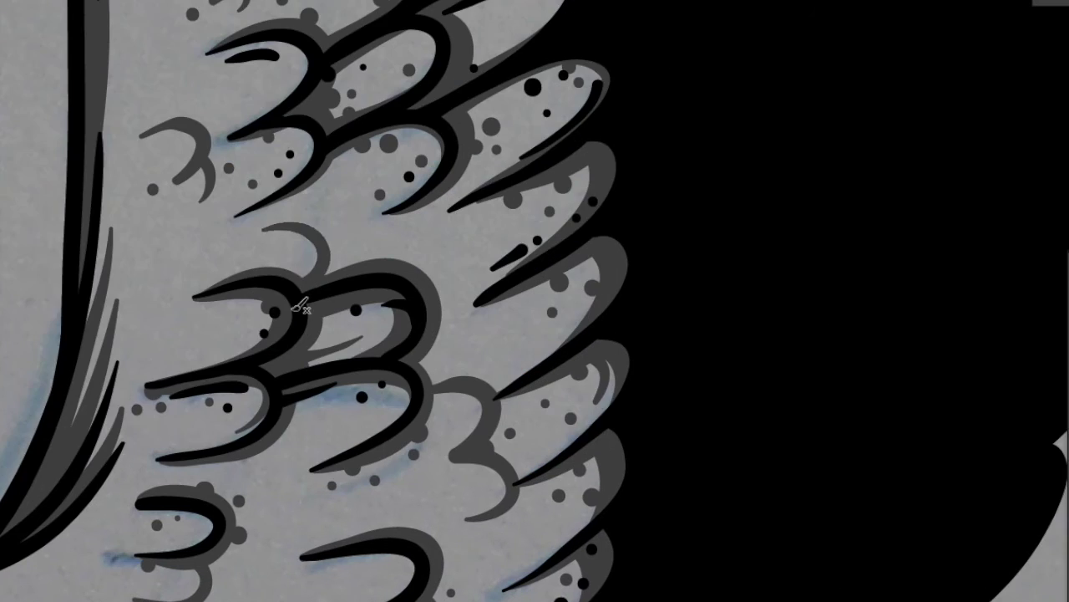
pyautogui.moveTo(168, 344); pyautogui.dragTo(250, 292)
pyautogui.moveTo(192, 319)
pyautogui.mouseDown()
pyautogui.moveTo(232, 303)
pyautogui.moveTo(238, 365)
pyautogui.mouseUp()
pyautogui.moveTo(235, 309); pyautogui.dragTo(266, 289)
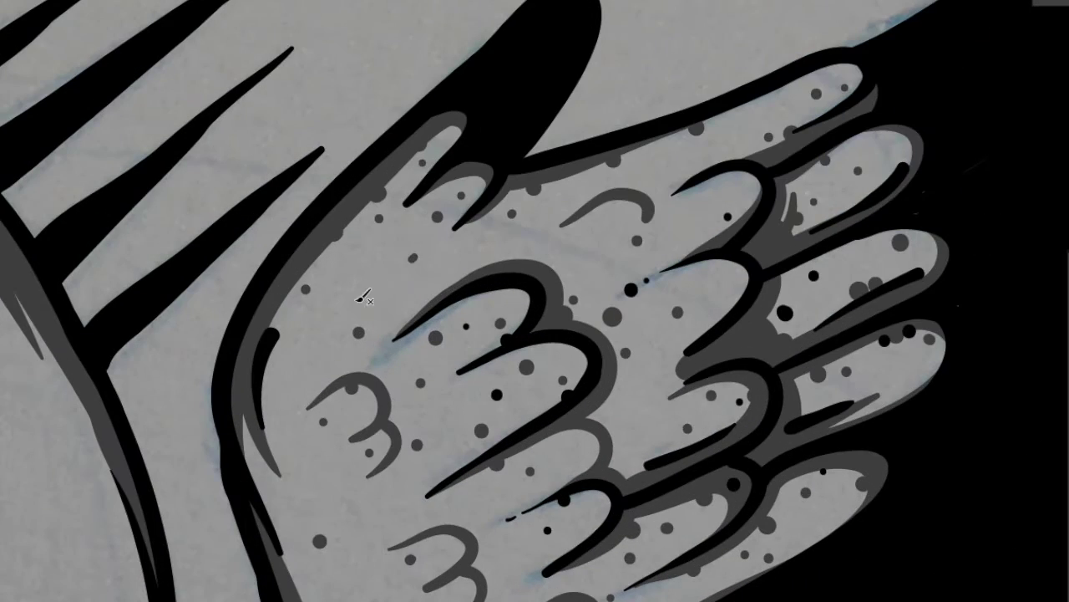
pyautogui.moveTo(365, 294); pyautogui.dragTo(449, 262)
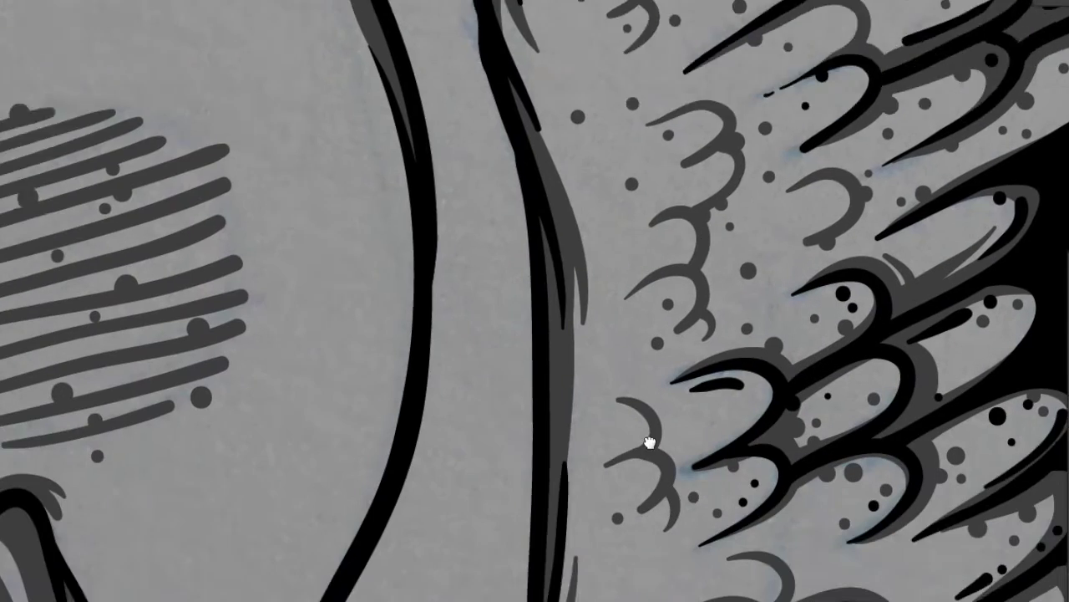
# Build a grey arc into a 3 shape with a curved stroke and dot, undoing one stroke
pyautogui.moveTo(614, 300); pyautogui.dragTo(660, 351)
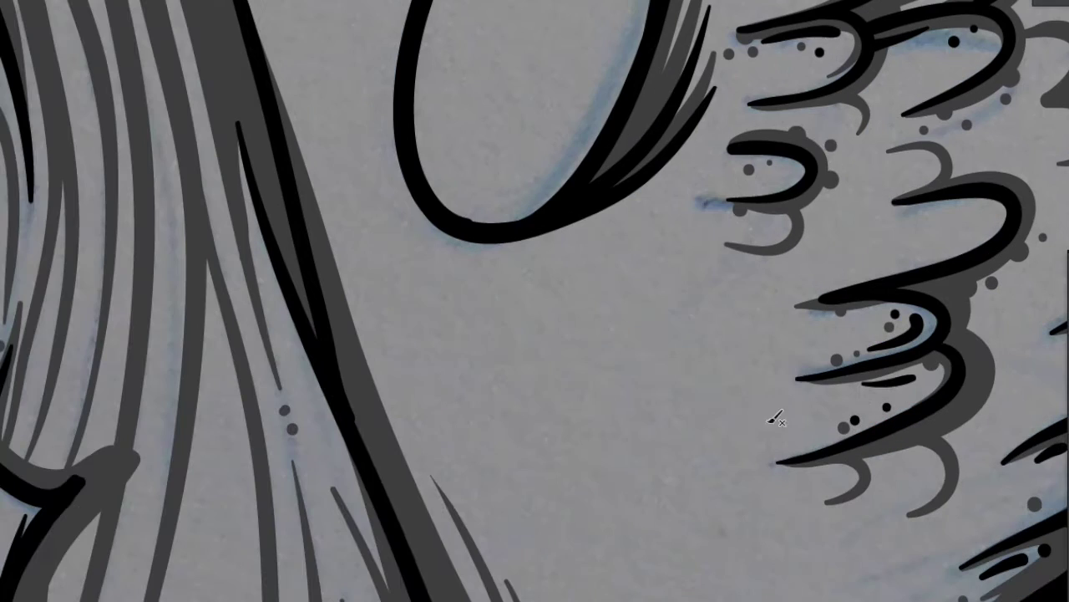
pyautogui.moveTo(629, 316); pyautogui.dragTo(628, 404)
pyautogui.hotkey('ctrl', 'z')
pyautogui.moveTo(589, 328)
pyautogui.mouseDown()
pyautogui.moveTo(683, 360)
pyautogui.moveTo(727, 426)
pyautogui.mouseUp()
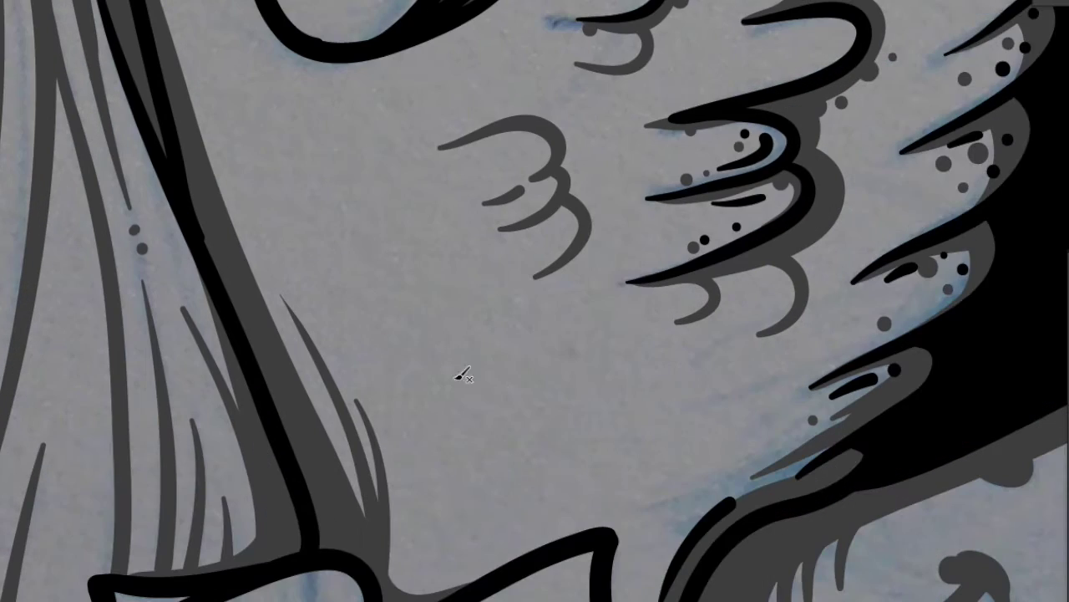
pyautogui.moveTo(551, 308); pyautogui.dragTo(461, 380)
pyautogui.moveTo(589, 355); pyautogui.dragTo(551, 412)
pyautogui.click(612, 361)
# Draw another grey 3-shaped feather stroke with a dot and an arcing curve, undoing one attempt
pyautogui.moveTo(654, 392); pyautogui.dragTo(727, 444)
pyautogui.hotkey('ctrl', 'z')
pyautogui.moveTo(664, 401); pyautogui.dragTo(727, 445)
pyautogui.moveTo(654, 355); pyautogui.dragTo(715, 386)
pyautogui.click(614, 419)
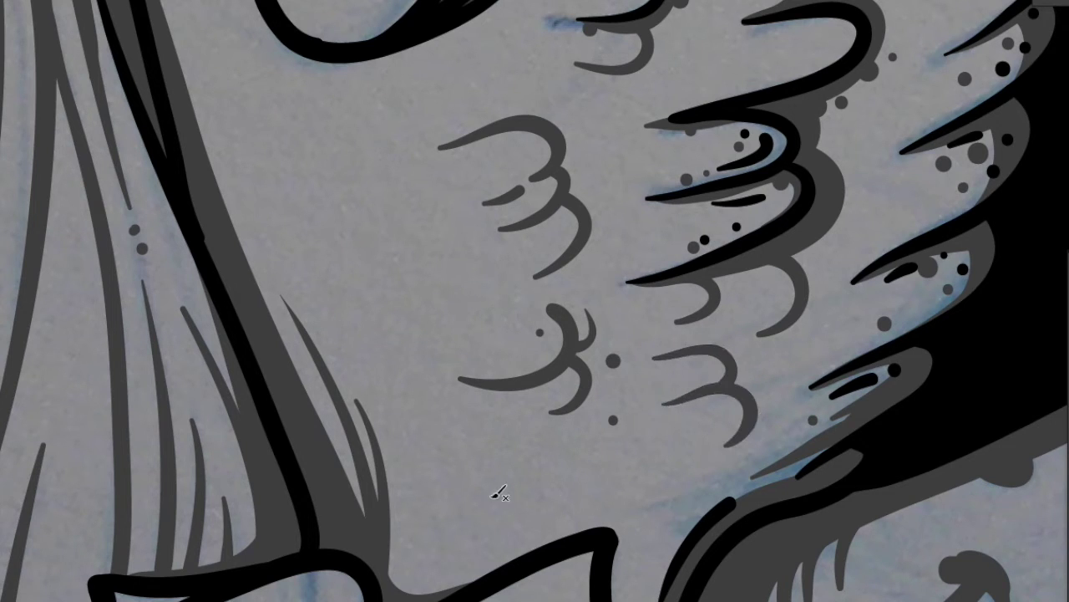
pyautogui.moveTo(486, 499); pyautogui.dragTo(541, 532)
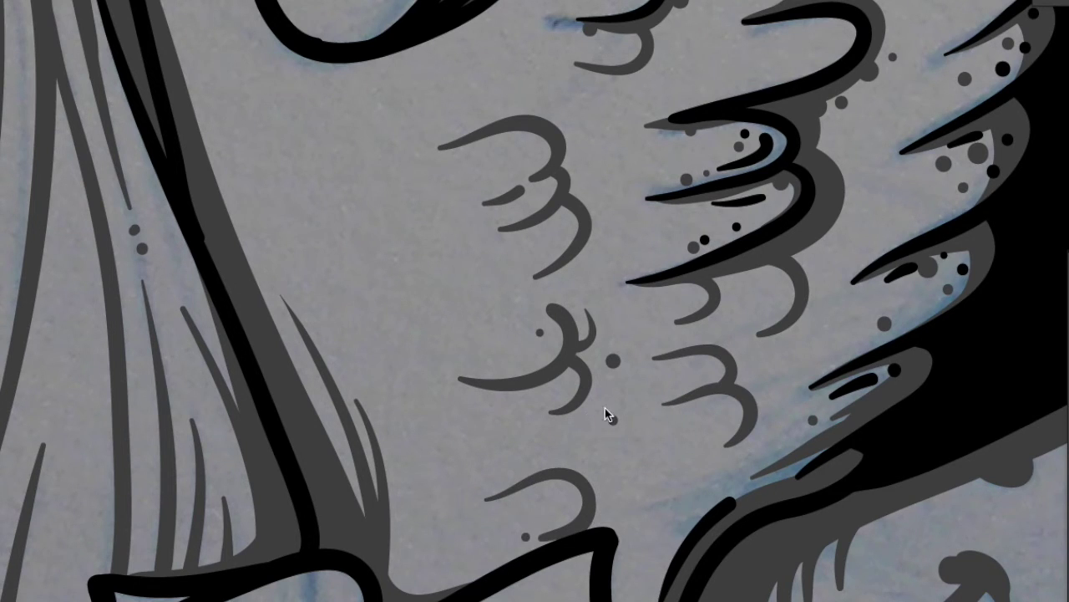
# Add a final grey 3-shaped stroke with two small dots, then fit the drawing with Ctrl+0
pyautogui.moveTo(353, 181); pyautogui.dragTo(385, 242)
pyautogui.click(343, 224)
pyautogui.click(357, 230)
pyautogui.moveTo(347, 276); pyautogui.dragTo(393, 246)
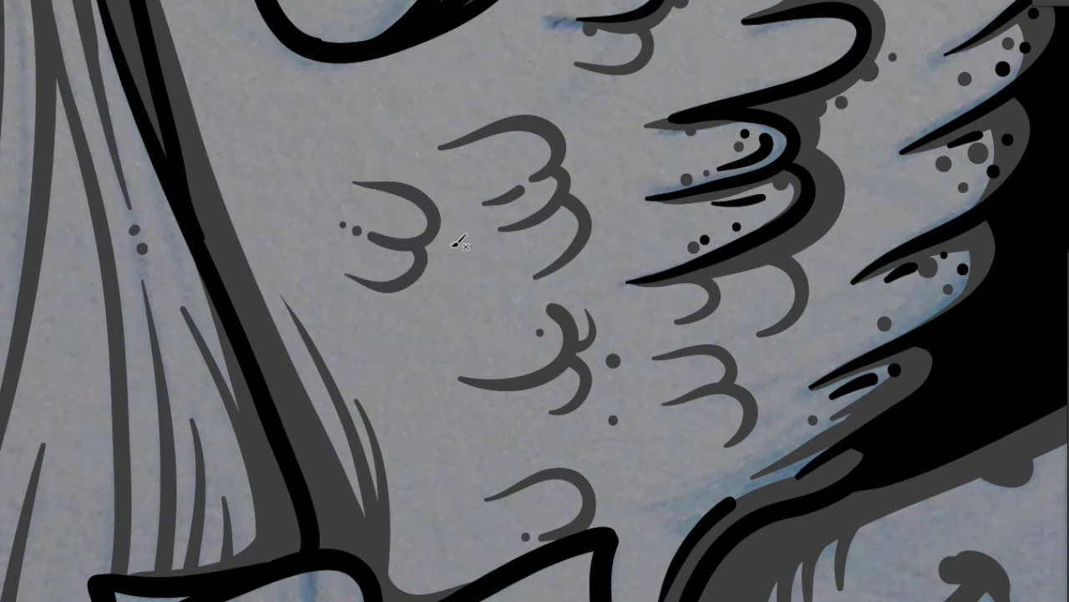
pyautogui.hotkey('ctrl', '0')
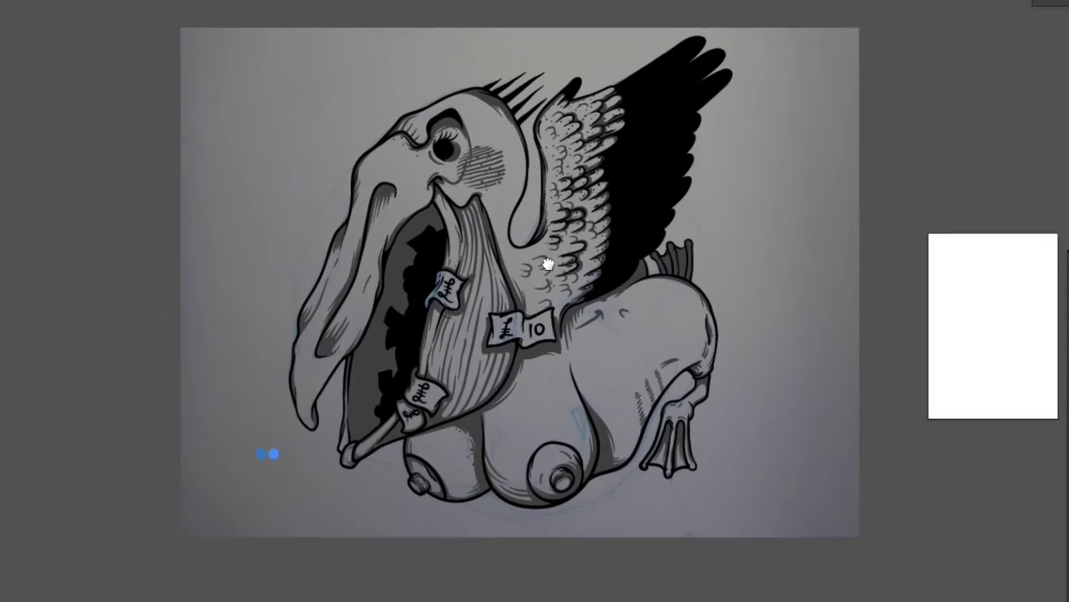
# Paint light blue Blob Brush fill over the beak, top of the head and around the eye
pyautogui.scroll(3, 591, 391)
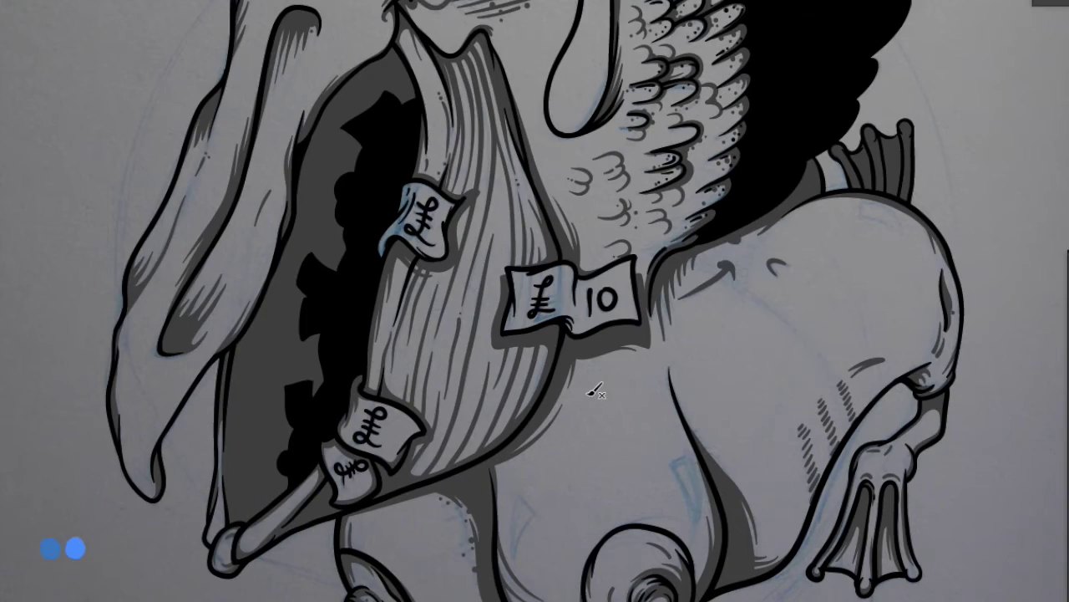
pyautogui.moveTo(311, 276); pyautogui.dragTo(322, 380)
pyautogui.moveTo(477, 150); pyautogui.dragTo(310, 401)
pyautogui.moveTo(452, 167)
pyautogui.mouseDown()
pyautogui.moveTo(234, 501)
pyautogui.moveTo(322, 175)
pyautogui.mouseUp()
pyautogui.moveTo(334, 217); pyautogui.dragTo(543, 134)
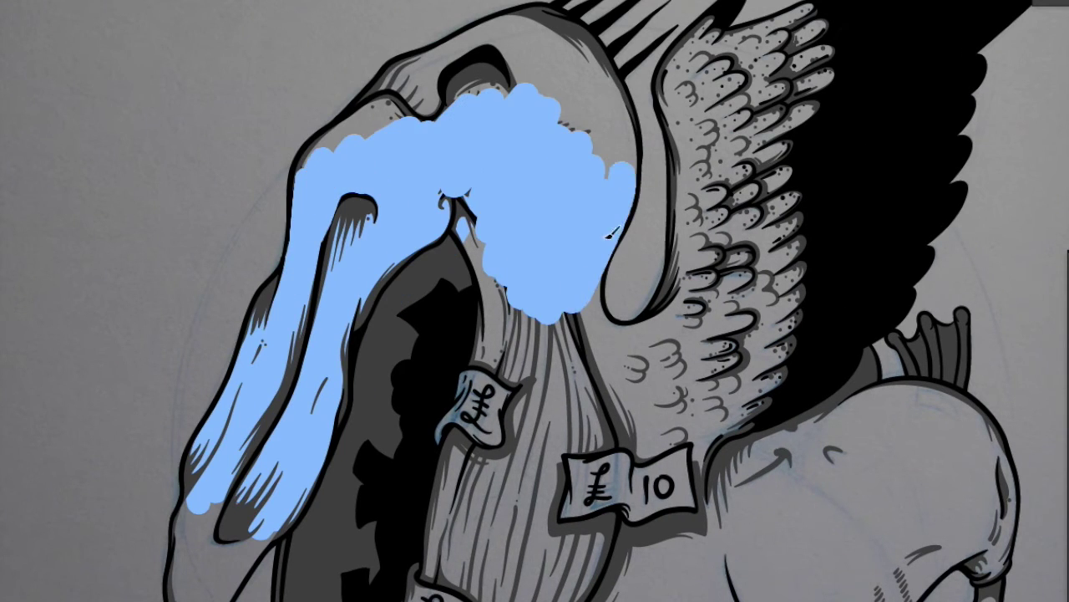
pyautogui.scroll(2, 501, 209)
pyautogui.moveTo(585, 267); pyautogui.dragTo(431, 236)
pyautogui.moveTo(468, 200); pyautogui.dragTo(640, 158)
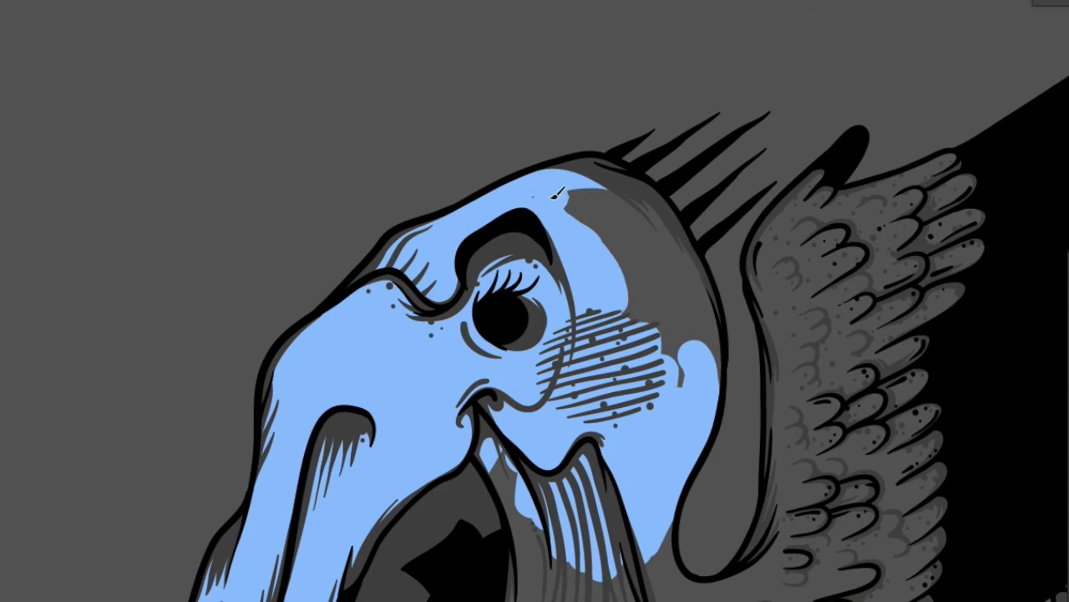
pyautogui.moveTo(568, 175); pyautogui.dragTo(702, 318)
pyautogui.moveTo(685, 268); pyautogui.dragTo(585, 393)
# Fill the beak tip and grey lower beak with light blue
pyautogui.moveTo(637, 273); pyautogui.dragTo(711, 8)
pyautogui.moveTo(501, 501); pyautogui.dragTo(668, 168)
pyautogui.moveTo(347, 426); pyautogui.dragTo(376, 255)
pyautogui.moveTo(326, 367); pyautogui.dragTo(359, 209)
pyautogui.moveTo(316, 293); pyautogui.dragTo(340, 265)
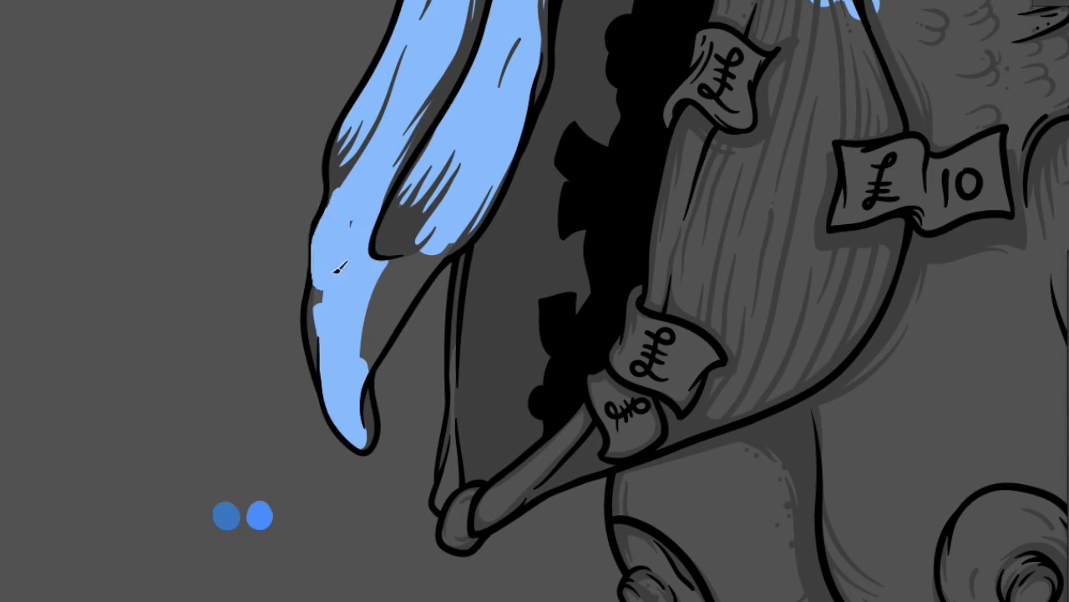
pyautogui.moveTo(324, 315); pyautogui.dragTo(418, 250)
# Paint the thin stick, rod, banknotes and body behind them light blue
pyautogui.moveTo(385, 351)
pyautogui.mouseDown()
pyautogui.moveTo(477, 303)
pyautogui.moveTo(447, 493)
pyautogui.moveTo(468, 535)
pyautogui.mouseUp()
pyautogui.moveTo(541, 491); pyautogui.dragTo(718, 355)
pyautogui.moveTo(635, 301); pyautogui.dragTo(652, 434)
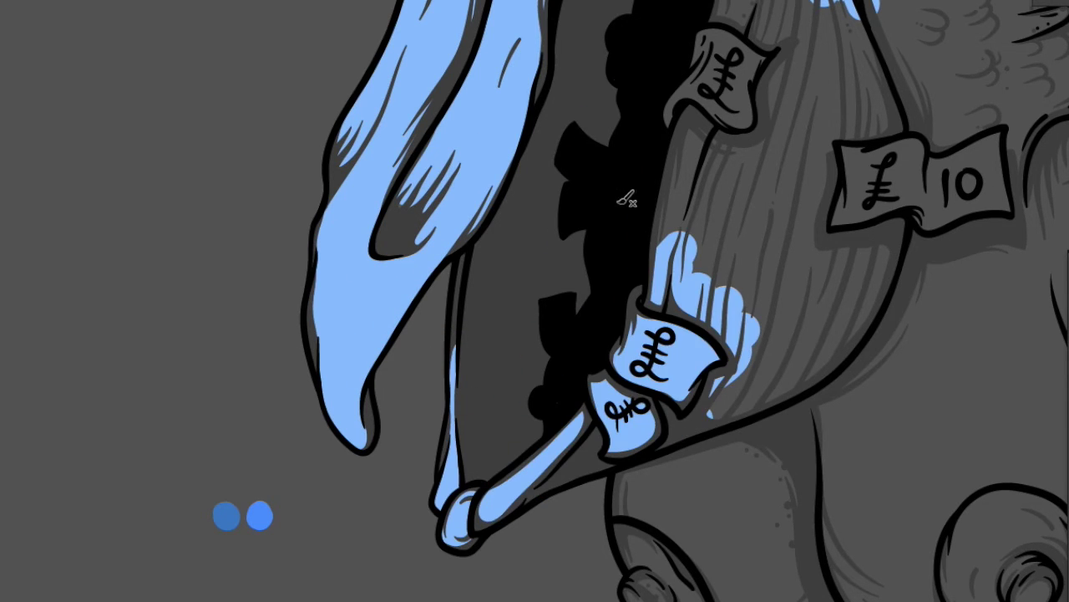
pyautogui.moveTo(752, 334); pyautogui.dragTo(539, 334)
pyautogui.moveTo(585, 50); pyautogui.dragTo(543, 351)
pyautogui.moveTo(610, 125); pyautogui.dragTo(610, 347)
pyautogui.scroll(-5, 610, 347)
# Fill both breasts and the upper and lower body with light blue
pyautogui.moveTo(393, 343); pyautogui.dragTo(443, 493)
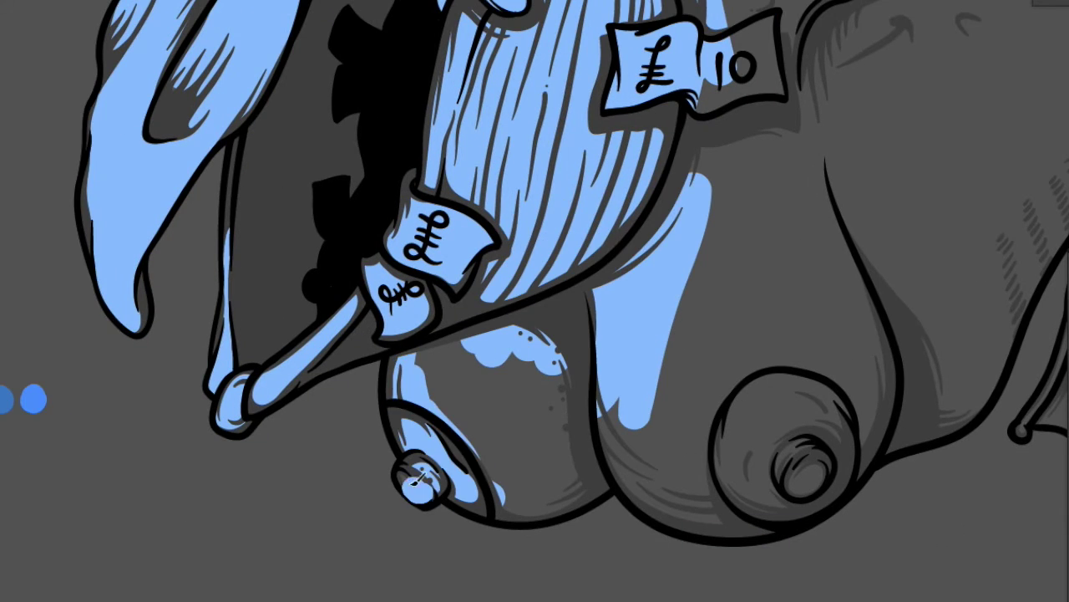
pyautogui.moveTo(468, 351); pyautogui.dragTo(568, 502)
pyautogui.moveTo(601, 376)
pyautogui.mouseDown()
pyautogui.moveTo(686, 504)
pyautogui.moveTo(835, 376)
pyautogui.mouseUp()
pyautogui.moveTo(836, 418); pyautogui.dragTo(836, 125)
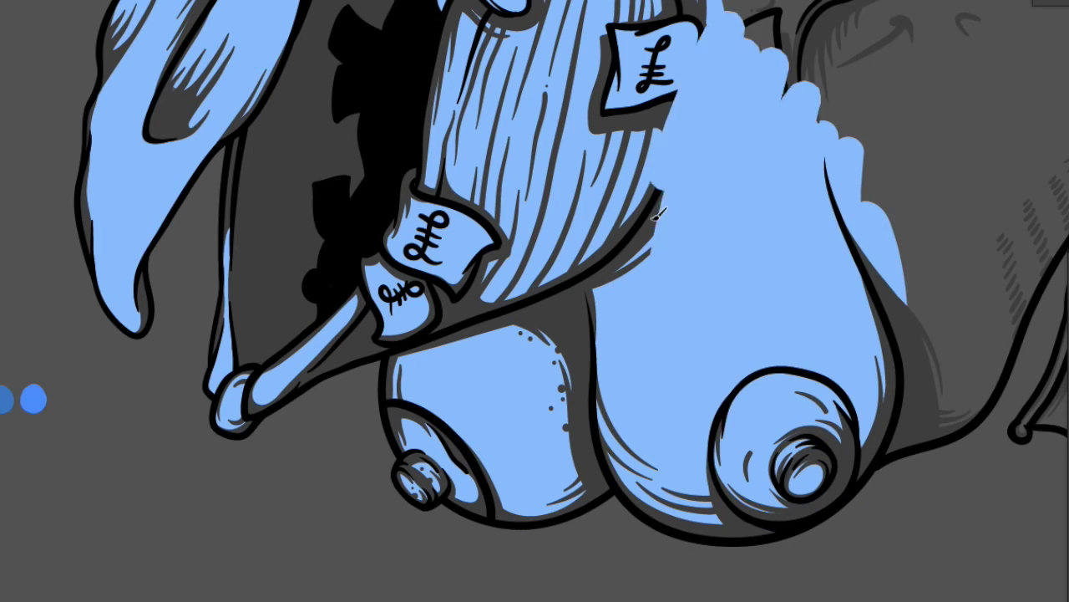
pyautogui.scroll(3, 535, 300)
pyautogui.hscroll(8, 535, 301)
pyautogui.moveTo(470, 192); pyautogui.dragTo(451, 568)
pyautogui.moveTo(535, 509)
pyautogui.mouseDown()
pyautogui.moveTo(693, 253)
pyautogui.moveTo(740, 318)
pyautogui.mouseUp()
pyautogui.moveTo(752, 259); pyautogui.dragTo(739, 351)
# Paint the upper leg, thigh, toe webbing and right toe light blue
pyautogui.scroll(3, 740, 353)
pyautogui.moveTo(669, 109)
pyautogui.mouseDown()
pyautogui.moveTo(644, 172)
pyautogui.moveTo(516, 234)
pyautogui.mouseUp()
pyautogui.moveTo(497, 526)
pyautogui.mouseDown()
pyautogui.moveTo(504, 575)
pyautogui.moveTo(442, 490)
pyautogui.mouseUp()
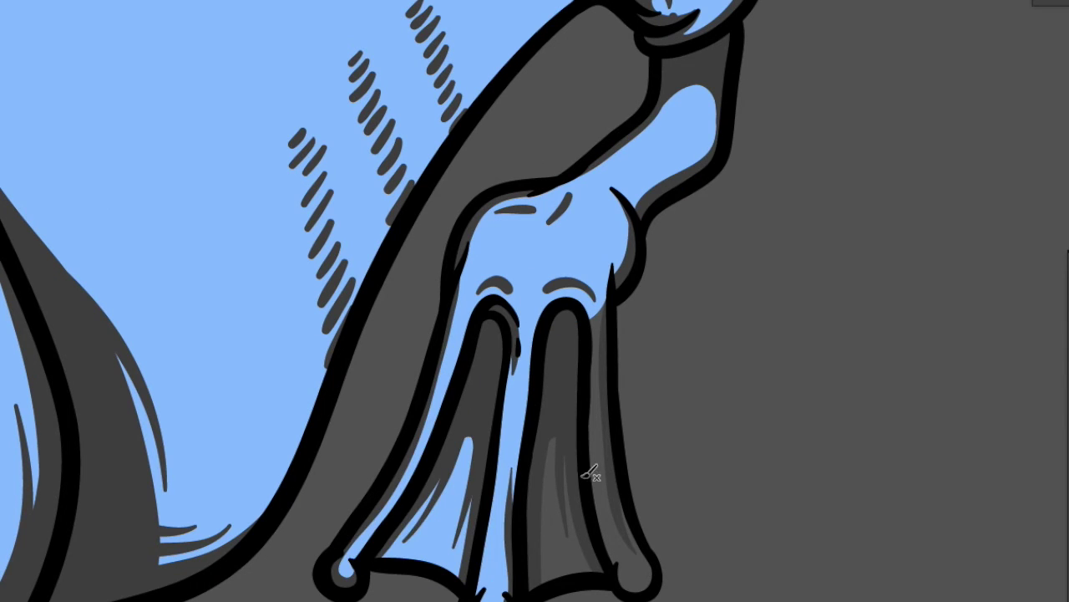
pyautogui.moveTo(579, 501); pyautogui.dragTo(549, 569)
pyautogui.moveTo(589, 301)
pyautogui.mouseDown()
pyautogui.moveTo(595, 387)
pyautogui.moveTo(624, 513)
pyautogui.mouseUp()
pyautogui.scroll(-3, 609, 208)
pyautogui.scroll(3, 554, 291)
# Fill the belly and the pale and grey wing feathers light blue, then select all
pyautogui.moveTo(370, 341)
pyautogui.mouseDown()
pyautogui.moveTo(310, 124)
pyautogui.moveTo(561, 119)
pyautogui.mouseUp()
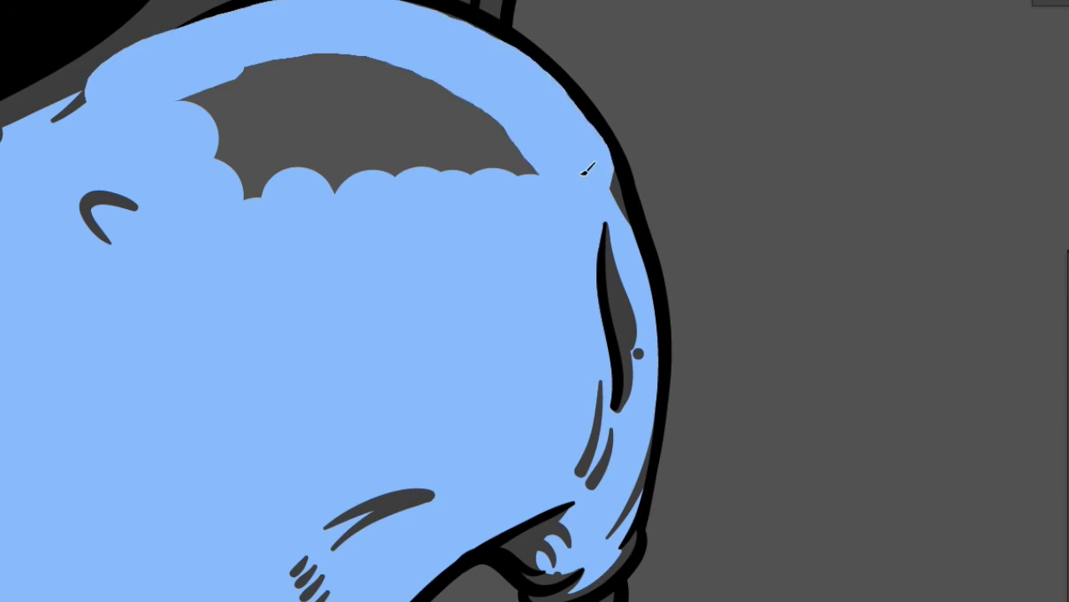
pyautogui.scroll(3, 560, 120)
pyautogui.scroll(-2, 578, 210)
pyautogui.moveTo(159, 382); pyautogui.dragTo(401, 317)
pyautogui.moveTo(209, 376); pyautogui.dragTo(418, 518)
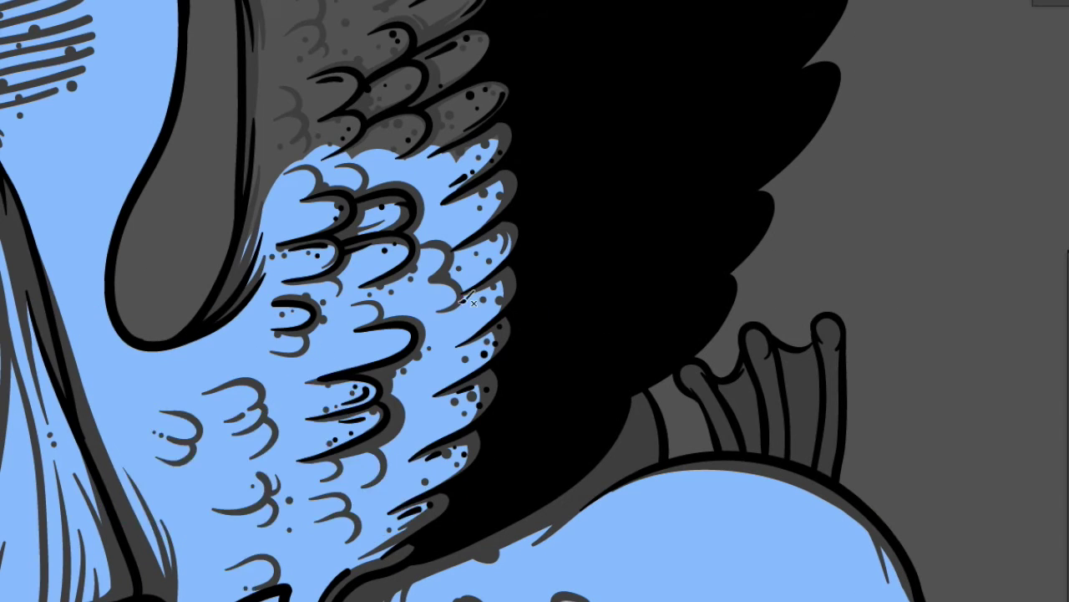
pyautogui.scroll(-3, 255, 315)
pyautogui.scroll(3, 256, 315)
pyautogui.moveTo(259, 209); pyautogui.dragTo(272, 351)
pyautogui.scroll(-2, 276, 350)
pyautogui.moveTo(502, 151); pyautogui.dragTo(368, 217)
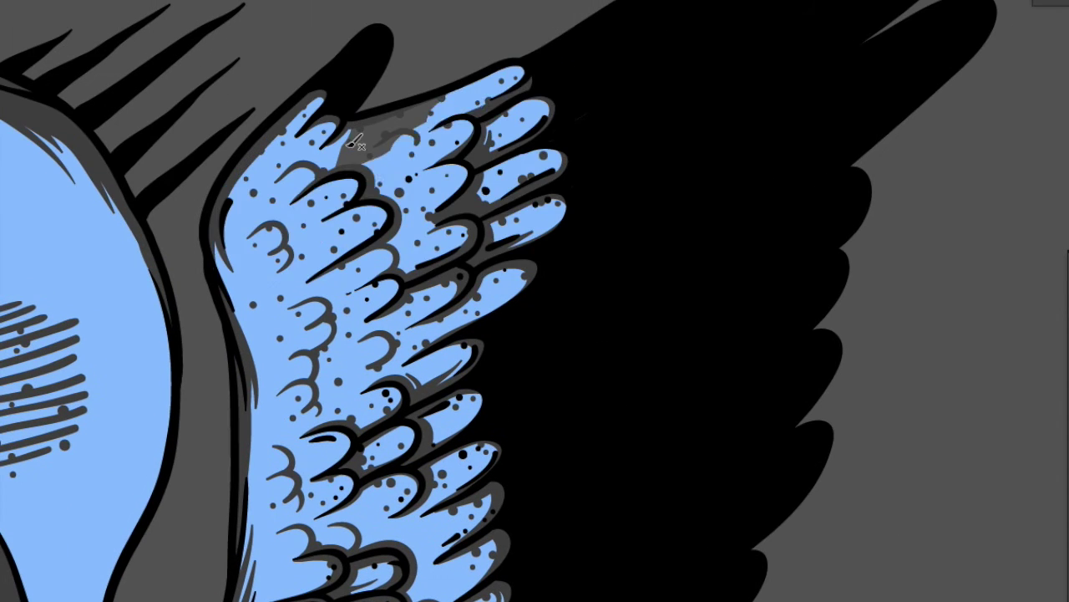
pyautogui.scroll(-2, 466, 175)
pyautogui.scroll(-2, 467, 176)
pyautogui.hotkey('ctrl', 'a')
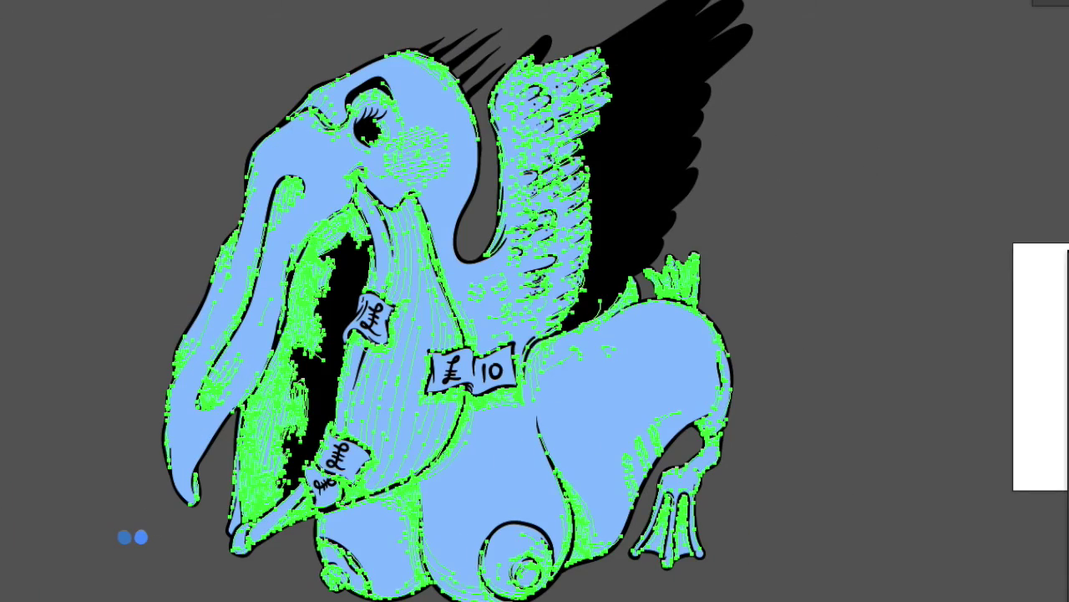
# Deselect, then reselect all of the bird-woman artwork
pyautogui.click(90, 304)
pyautogui.hotkey('ctrl', 'a')
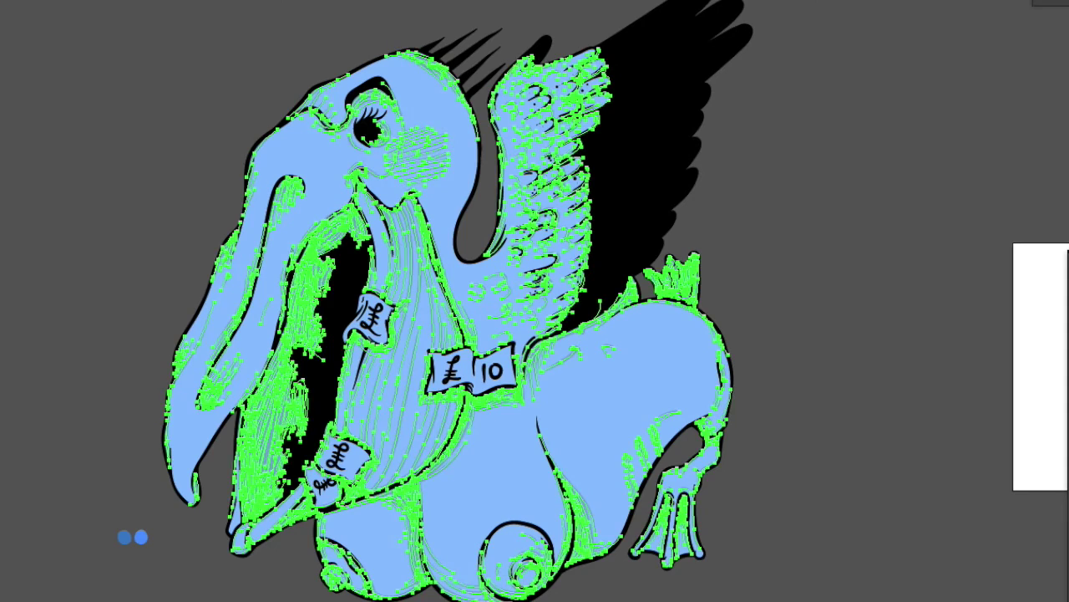
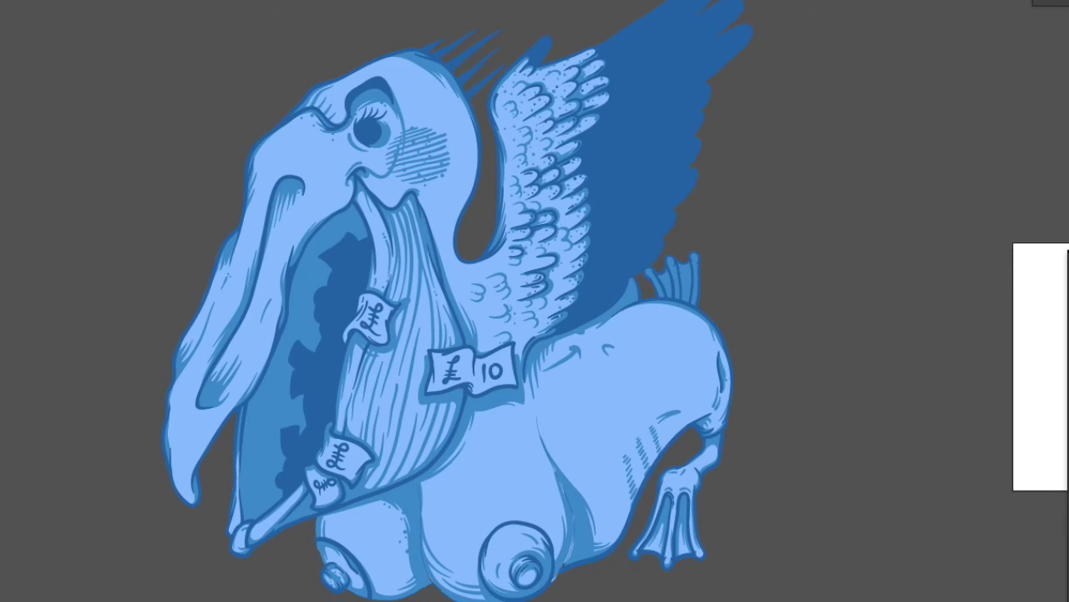
# Undo the stray wavy stroke across the pelican's body
pyautogui.scroll(2, 602, 443)
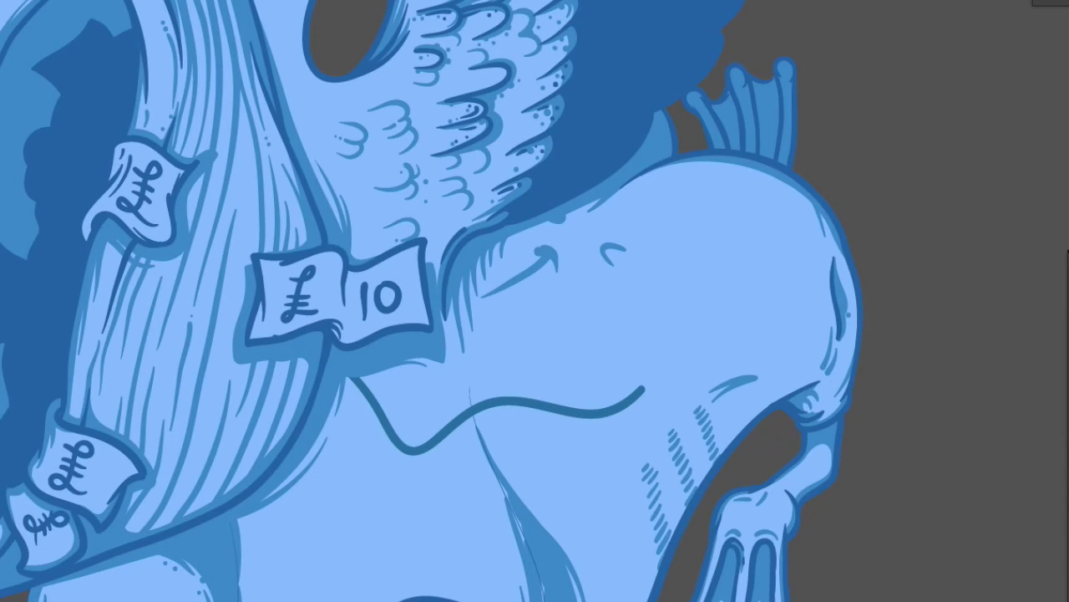
pyautogui.hotkey('ctrl', 'z')
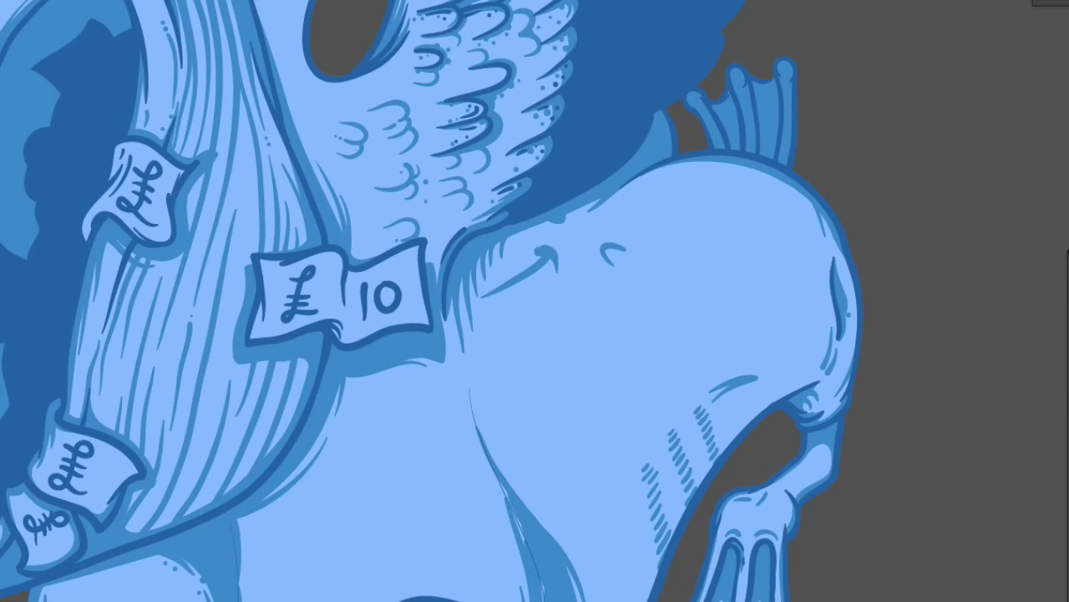
pyautogui.scroll(-5, 67, 494)
pyautogui.scroll(-2, 501, 344)
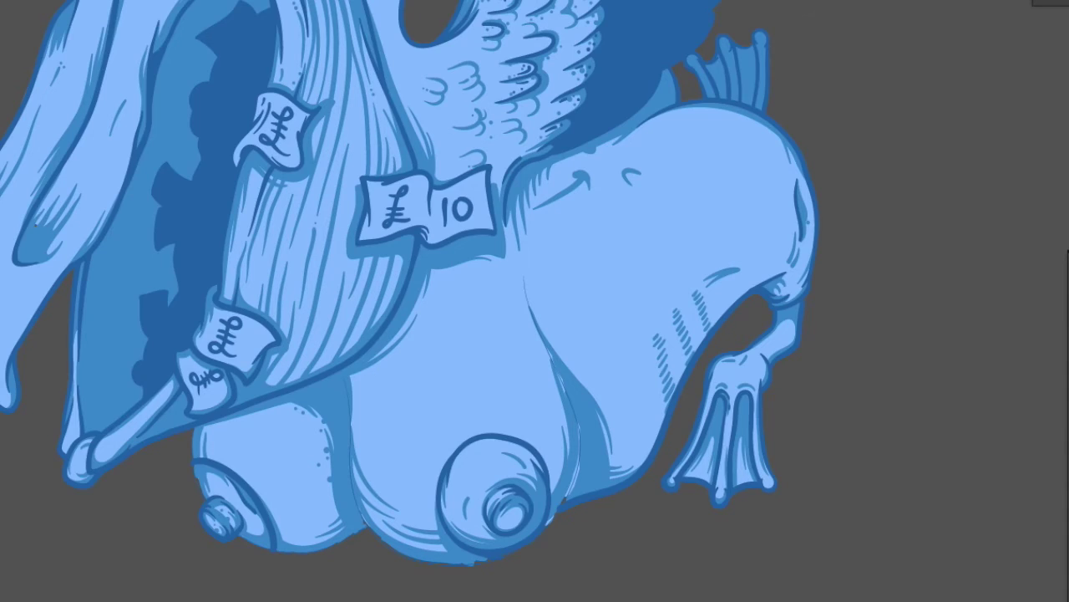
# Select all, then deselect, and paint a dark shadow stroke beneath the £10 note
pyautogui.hotkey('ctrl', 'a')
pyautogui.click(571, 401)
pyautogui.scroll(3, 660, 192)
pyautogui.hscroll(-3, 267, 427)
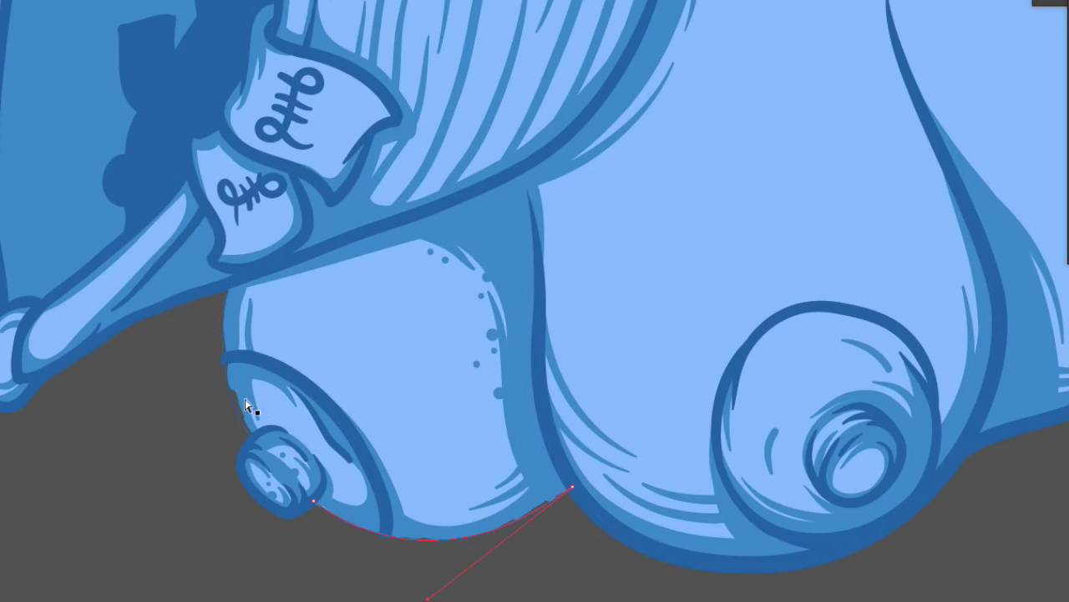
pyautogui.hotkey('ctrl', 'shift', 'a')
pyautogui.hotkey('ctrl', '0')
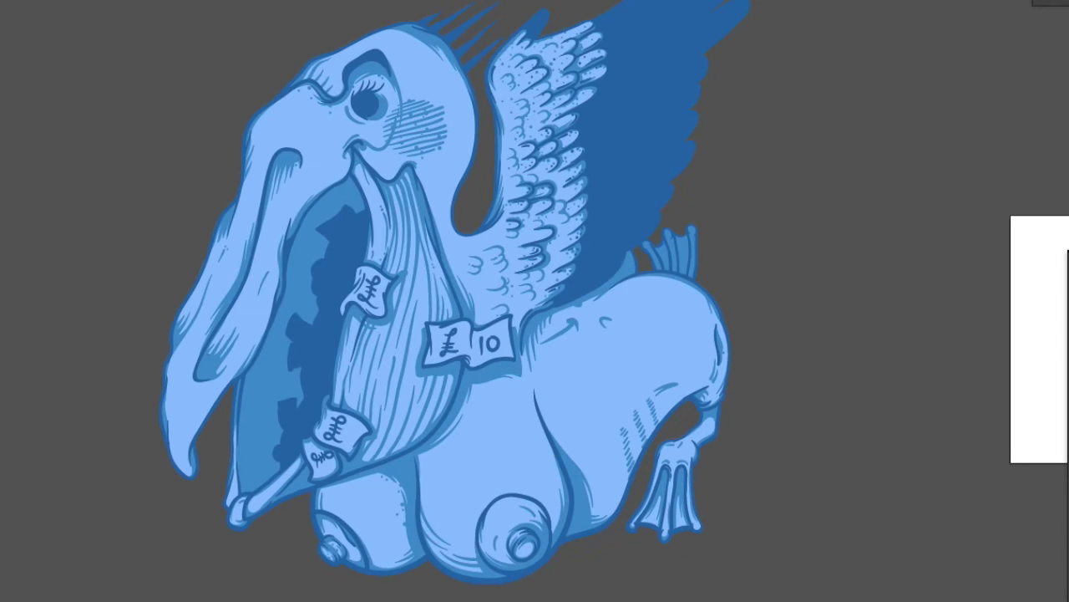
pyautogui.scroll(2, 576, 459)
pyautogui.moveTo(414, 338); pyautogui.dragTo(491, 311)
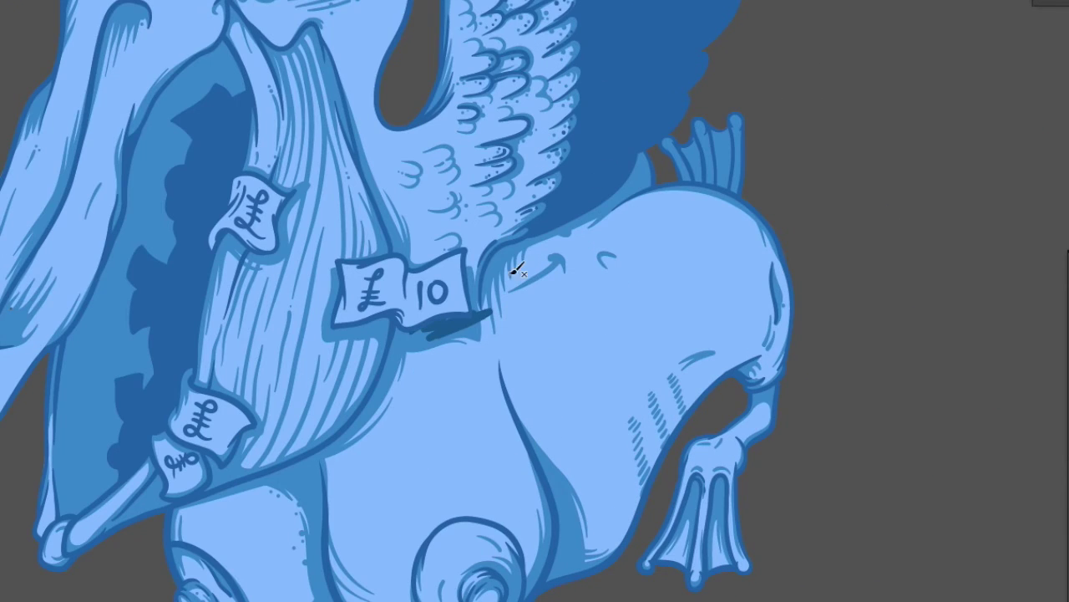
# Shade the inner curve of the belly with dark blue strokes
pyautogui.scroll(3, 420, 296)
pyautogui.scroll(2, 346, 437)
pyautogui.moveTo(393, 142); pyautogui.dragTo(477, 449)
pyautogui.moveTo(401, 292); pyautogui.dragTo(406, 585)
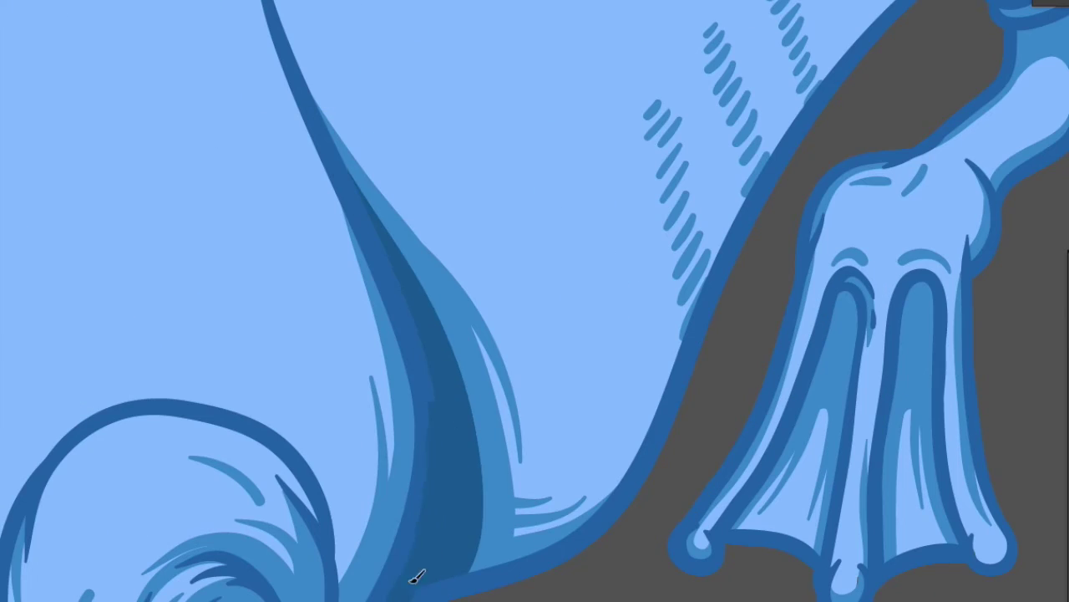
pyautogui.scroll(-3, 406, 585)
pyautogui.scroll(2, 485, 358)
pyautogui.moveTo(465, 508); pyautogui.dragTo(384, 259)
pyautogui.scroll(-2, 393, 193)
# Shade inside the foot's left and right toes and near the top of the leg
pyautogui.moveTo(661, 406); pyautogui.dragTo(700, 313)
pyautogui.moveTo(722, 251); pyautogui.dragTo(732, 361)
pyautogui.moveTo(793, 314); pyautogui.dragTo(812, 238)
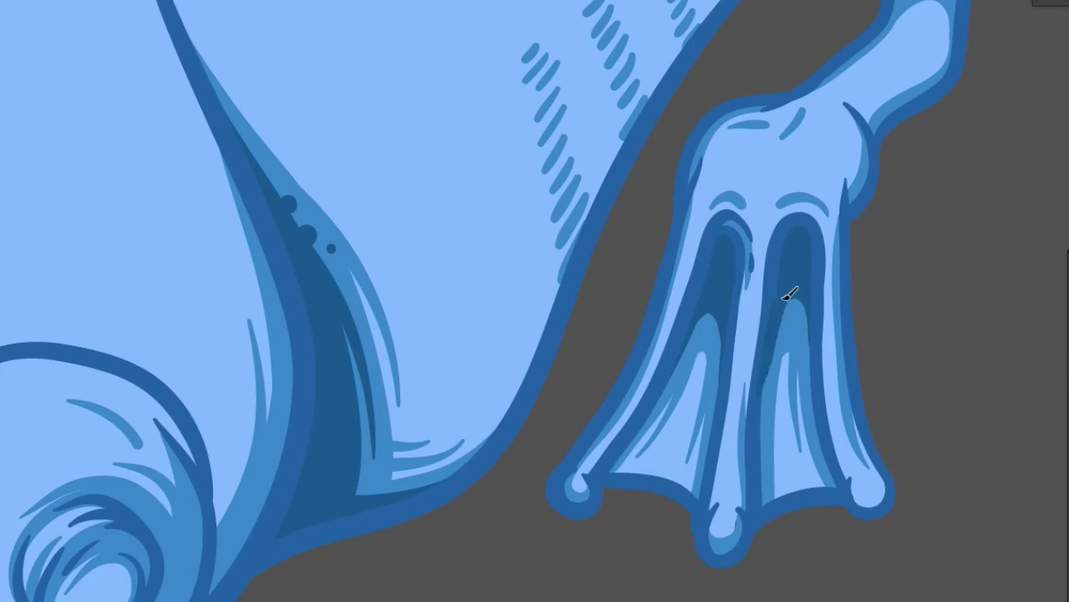
pyautogui.moveTo(803, 189); pyautogui.dragTo(649, 348)
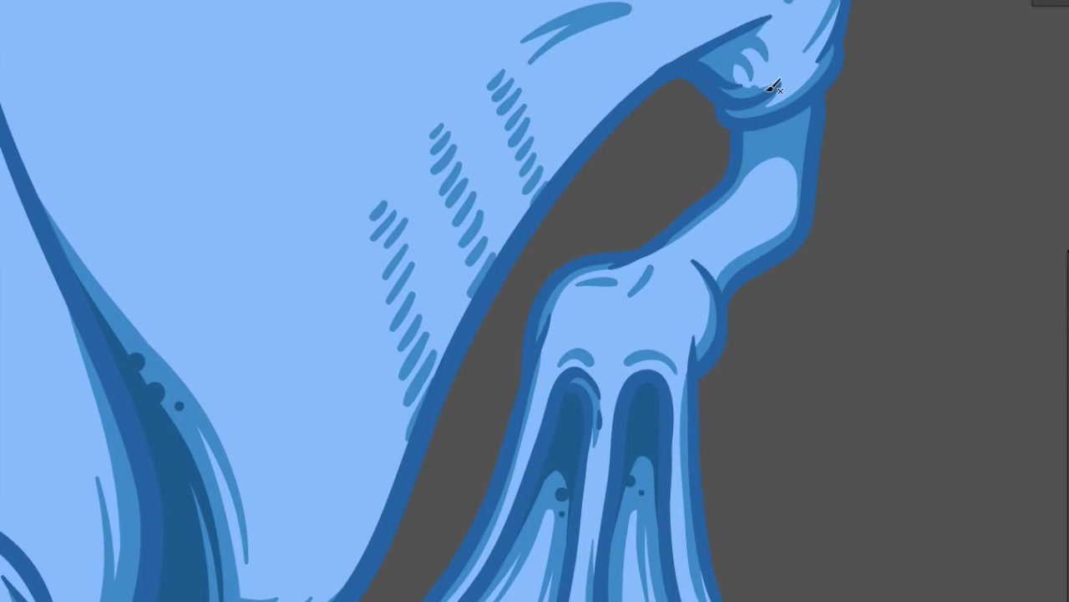
pyautogui.moveTo(767, 127); pyautogui.dragTo(742, 155)
# Shade the body edges and fill the gaps where the wing meets the body
pyautogui.moveTo(700, 185)
pyautogui.mouseDown()
pyautogui.moveTo(595, 279)
pyautogui.moveTo(468, 468)
pyautogui.mouseUp()
pyautogui.moveTo(551, 179)
pyautogui.mouseDown()
pyautogui.moveTo(549, 310)
pyautogui.moveTo(657, 276)
pyautogui.moveTo(198, 429)
pyautogui.moveTo(264, 399)
pyautogui.mouseUp()
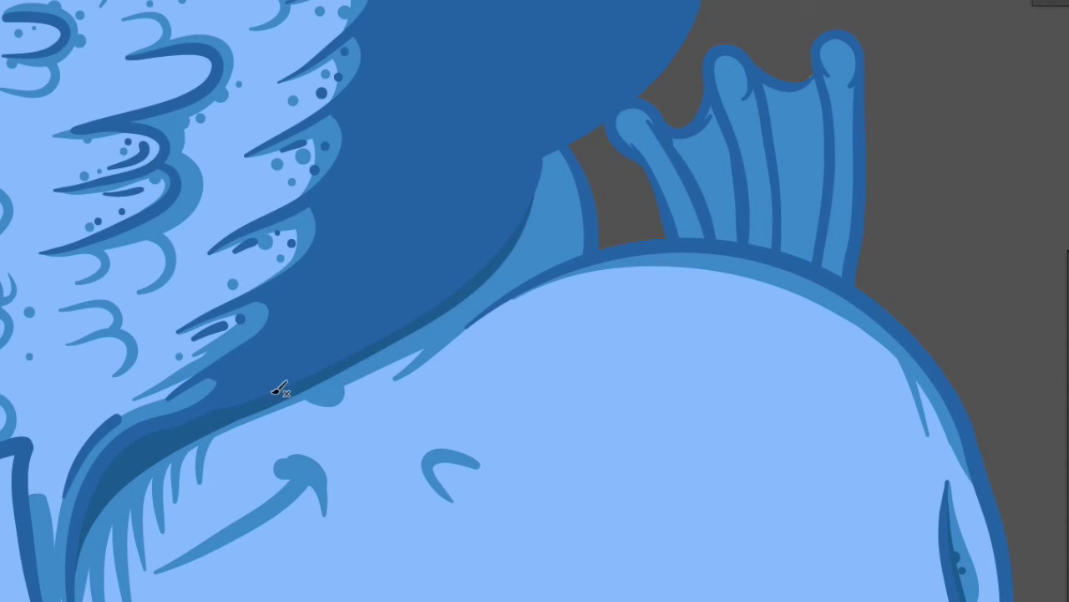
pyautogui.moveTo(326, 380)
pyautogui.mouseDown()
pyautogui.moveTo(492, 281)
pyautogui.moveTo(567, 264)
pyautogui.moveTo(477, 325)
pyautogui.mouseUp()
pyautogui.moveTo(535, 275); pyautogui.dragTo(513, 253)
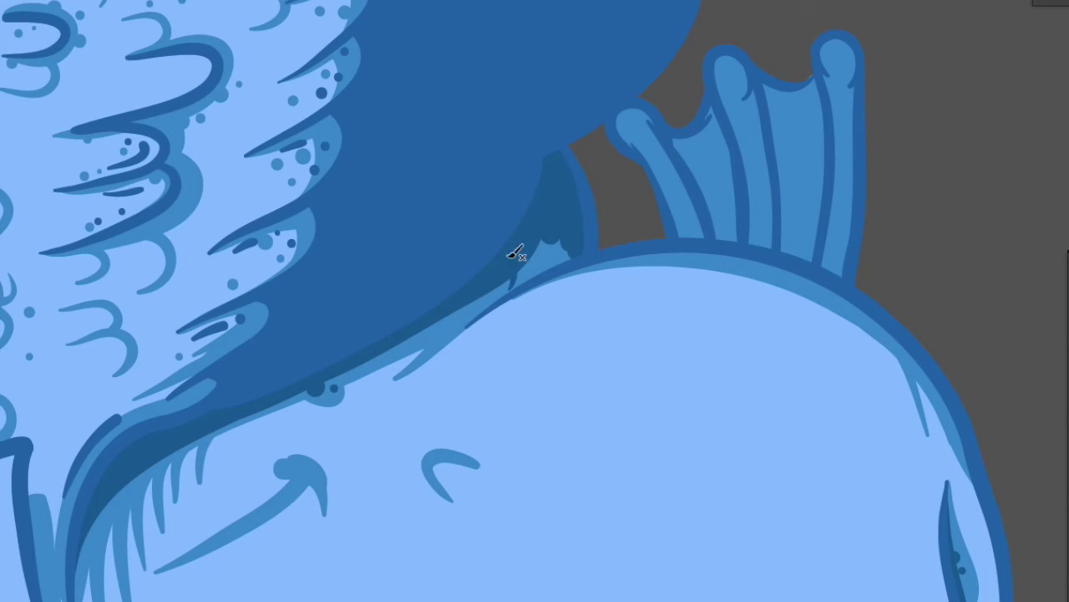
pyautogui.moveTo(491, 299); pyautogui.dragTo(568, 244)
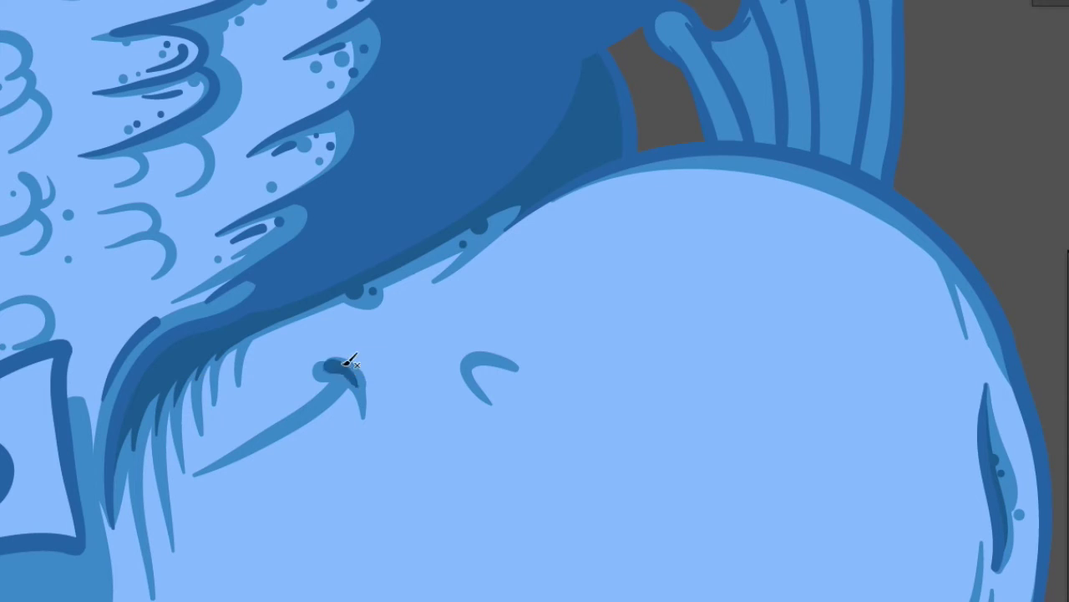
pyautogui.moveTo(264, 442); pyautogui.dragTo(349, 382)
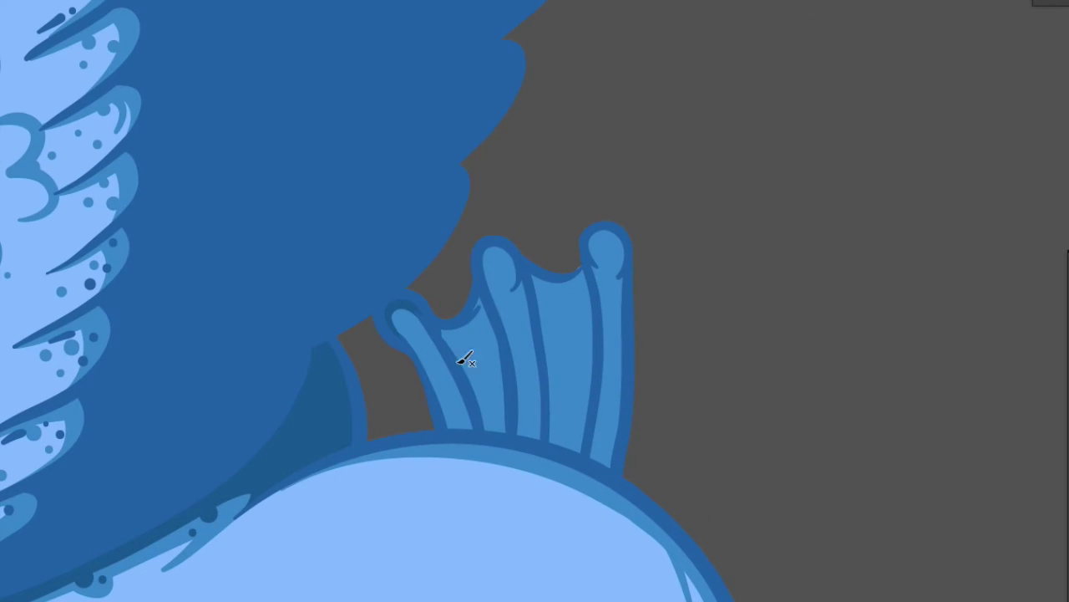
# Shade between the tail fin rays and inside the navel
pyautogui.moveTo(466, 359)
pyautogui.mouseDown()
pyautogui.moveTo(506, 375)
pyautogui.moveTo(470, 403)
pyautogui.mouseUp()
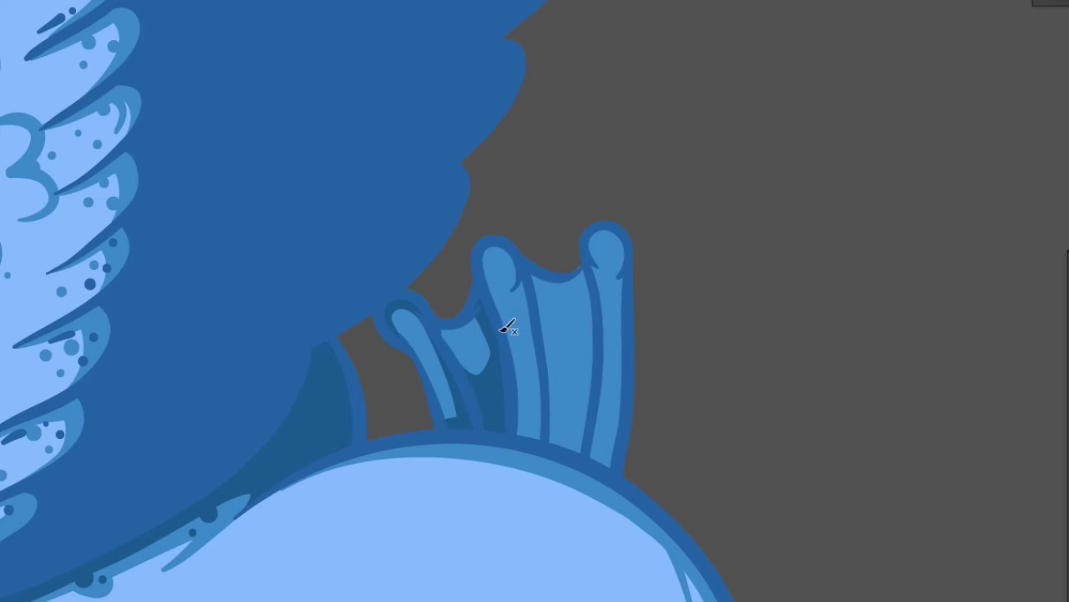
pyautogui.moveTo(502, 260)
pyautogui.mouseDown()
pyautogui.moveTo(528, 430)
pyautogui.moveTo(515, 289)
pyautogui.moveTo(585, 276)
pyautogui.moveTo(551, 406)
pyautogui.moveTo(579, 337)
pyautogui.moveTo(597, 406)
pyautogui.moveTo(595, 237)
pyautogui.moveTo(627, 389)
pyautogui.moveTo(622, 325)
pyautogui.mouseUp()
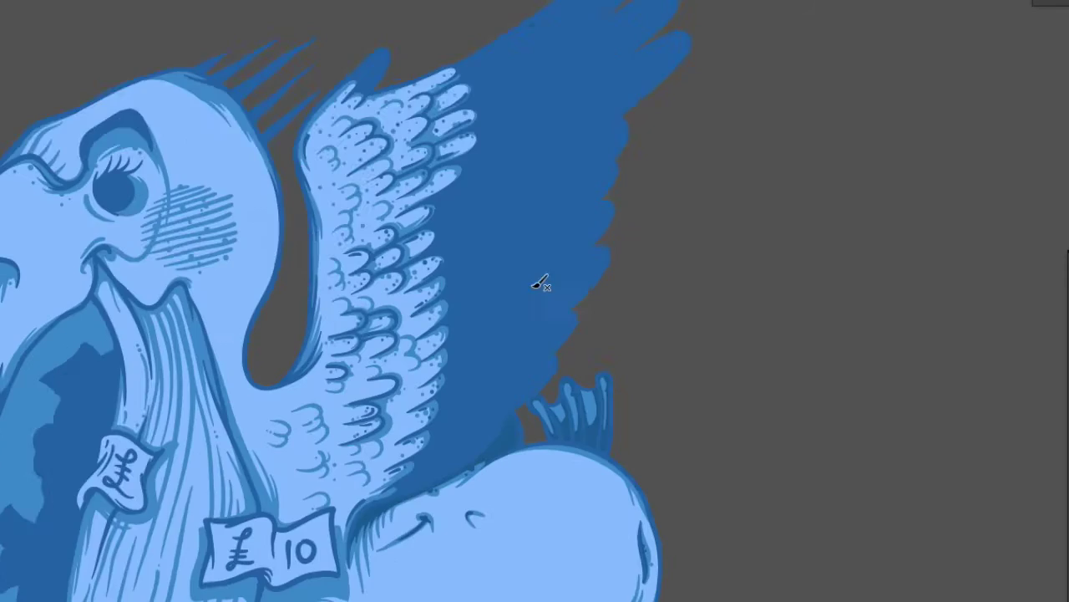
pyautogui.moveTo(502, 288)
pyautogui.mouseDown()
pyautogui.moveTo(529, 275)
pyautogui.moveTo(563, 289)
pyautogui.moveTo(500, 386)
pyautogui.mouseUp()
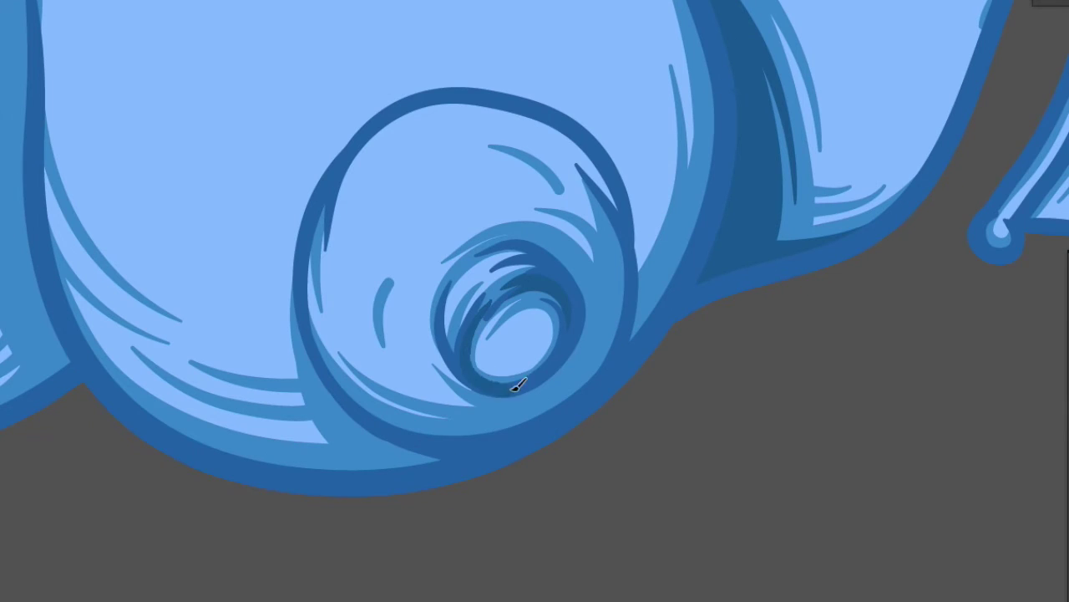
# Add dark shading inside the navel, around its arc and along the light streaks
pyautogui.moveTo(545, 237); pyautogui.dragTo(576, 258)
pyautogui.scroll(3, 575, 258)
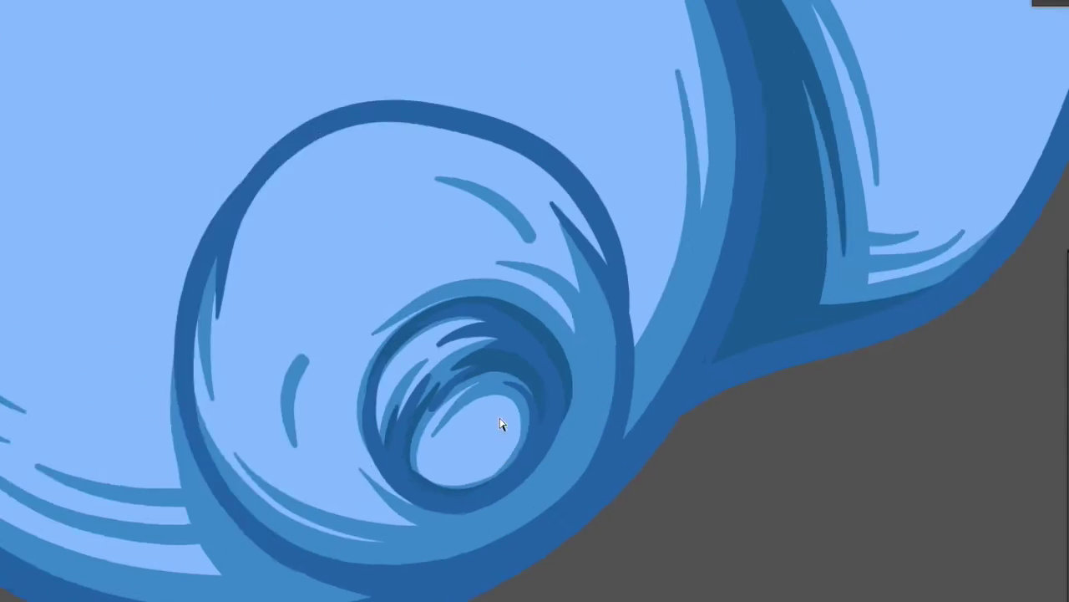
pyautogui.moveTo(338, 233); pyautogui.dragTo(565, 222)
pyautogui.moveTo(516, 179)
pyautogui.mouseDown()
pyautogui.moveTo(621, 195)
pyautogui.moveTo(543, 515)
pyautogui.moveTo(674, 359)
pyautogui.mouseUp()
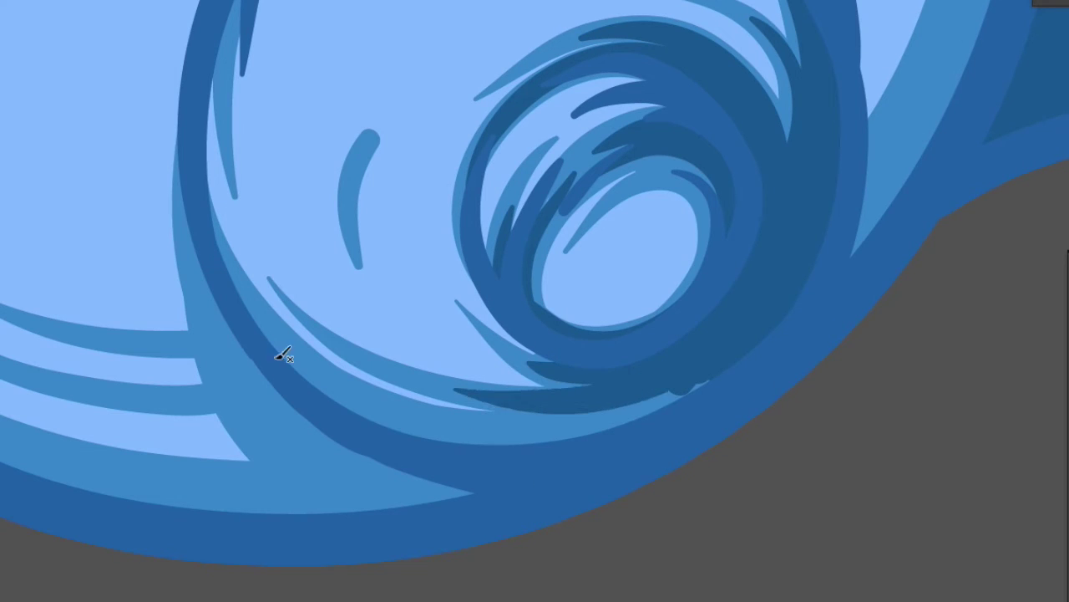
pyautogui.moveTo(206, 206)
pyautogui.mouseDown()
pyautogui.moveTo(259, 327)
pyautogui.moveTo(267, 185)
pyautogui.mouseUp()
pyautogui.moveTo(375, 413); pyautogui.dragTo(387, 358)
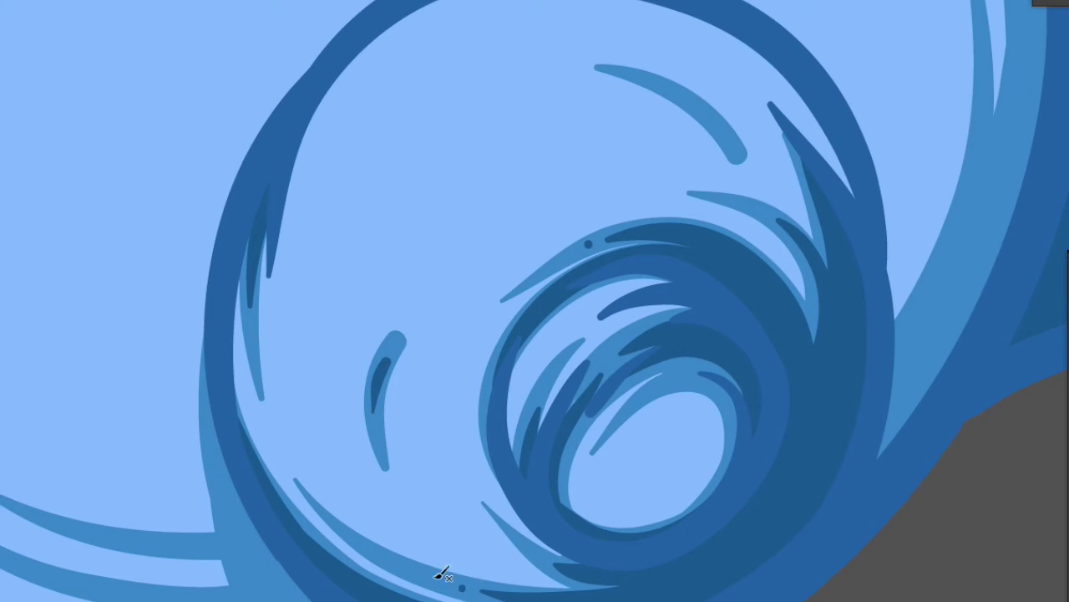
pyautogui.moveTo(671, 82); pyautogui.dragTo(714, 124)
# Shade the inner edge of the belly fold, undoing two misplaced strokes
pyautogui.scroll(-3, 680, 50)
pyautogui.scroll(2, 365, 243)
pyautogui.moveTo(297, 55)
pyautogui.mouseDown()
pyautogui.moveTo(330, 215)
pyautogui.moveTo(727, 539)
pyautogui.mouseUp()
pyautogui.hotkey('ctrl', 'z')
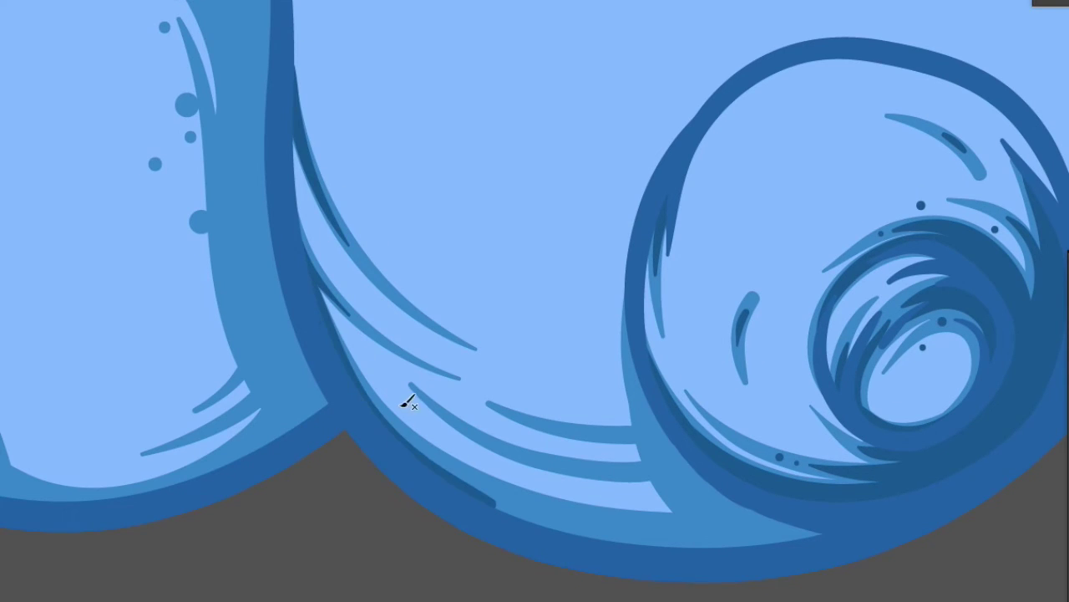
pyautogui.moveTo(666, 352); pyautogui.dragTo(693, 526)
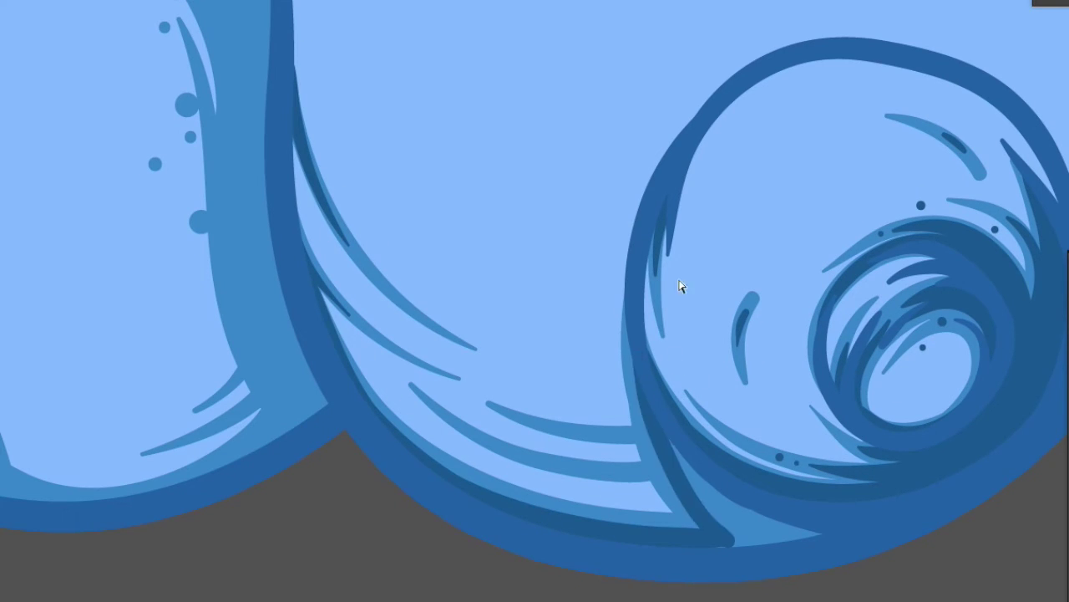
pyautogui.moveTo(660, 475)
pyautogui.mouseDown()
pyautogui.moveTo(528, 459)
pyautogui.moveTo(667, 430)
pyautogui.mouseUp()
pyautogui.moveTo(565, 501)
pyautogui.mouseDown()
pyautogui.moveTo(673, 483)
pyautogui.moveTo(693, 523)
pyautogui.mouseUp()
pyautogui.hotkey('ctrl', 'z')
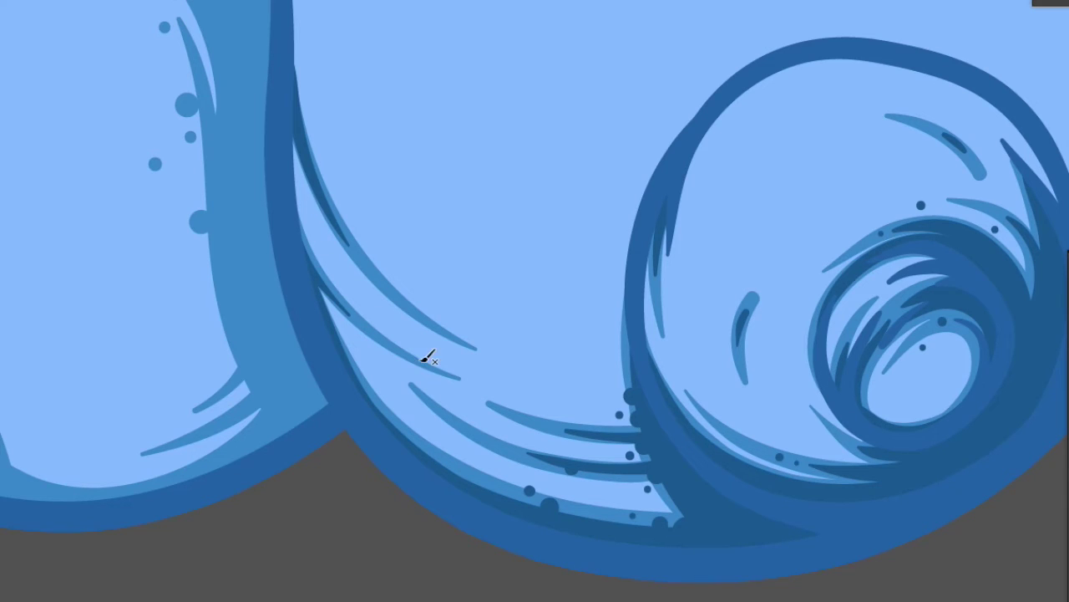
# Shade the fold curve's inner edge and its upper tip
pyautogui.moveTo(409, 347); pyautogui.dragTo(326, 292)
pyautogui.moveTo(410, 305); pyautogui.dragTo(294, 161)
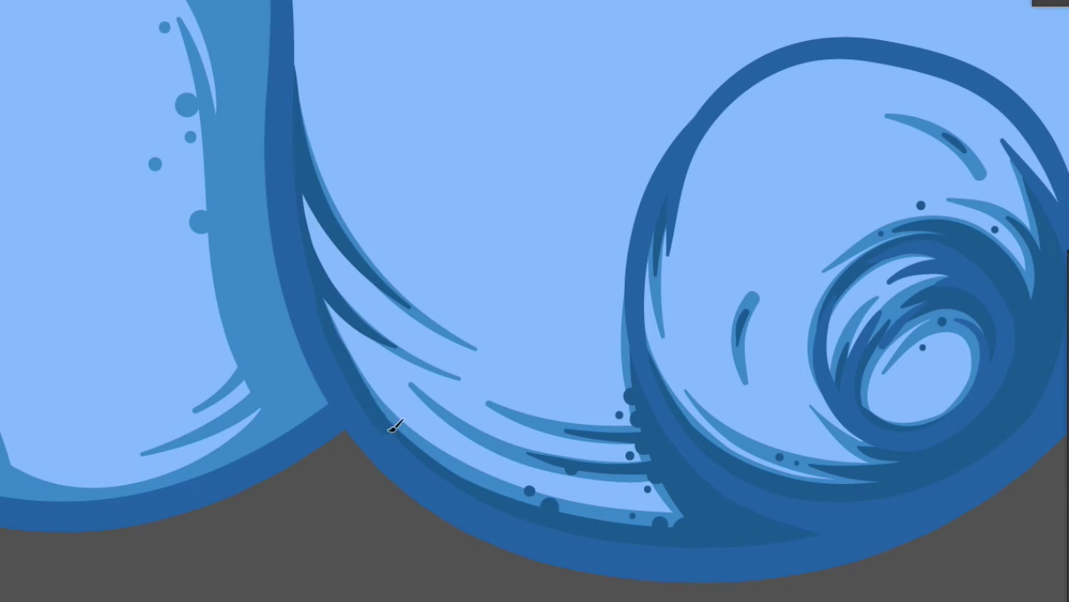
pyautogui.scroll(-3, 441, 320)
pyautogui.scroll(3, 573, 245)
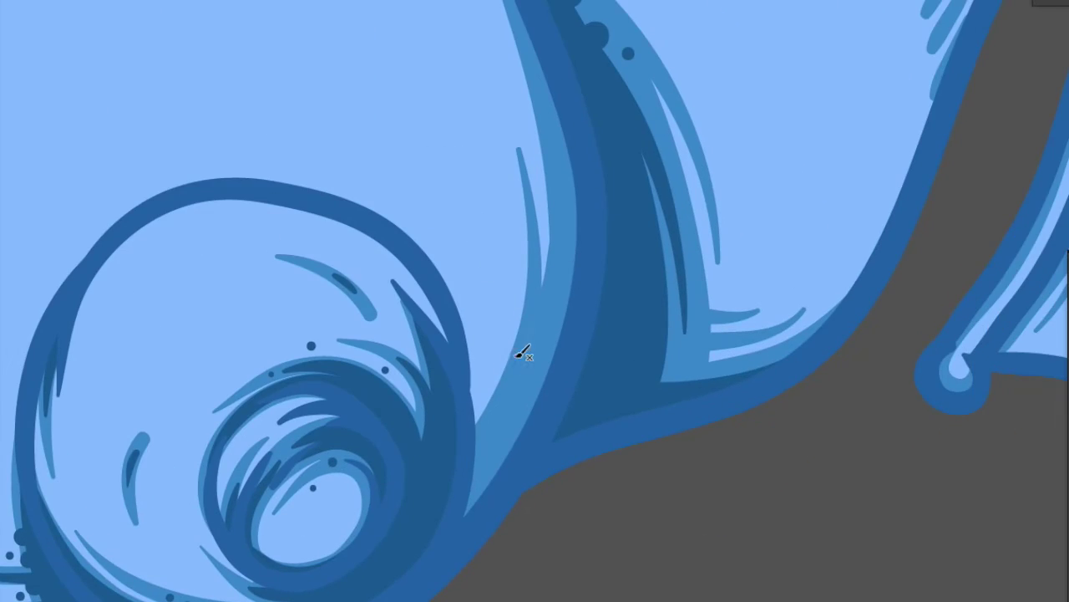
pyautogui.moveTo(535, 295); pyautogui.dragTo(478, 451)
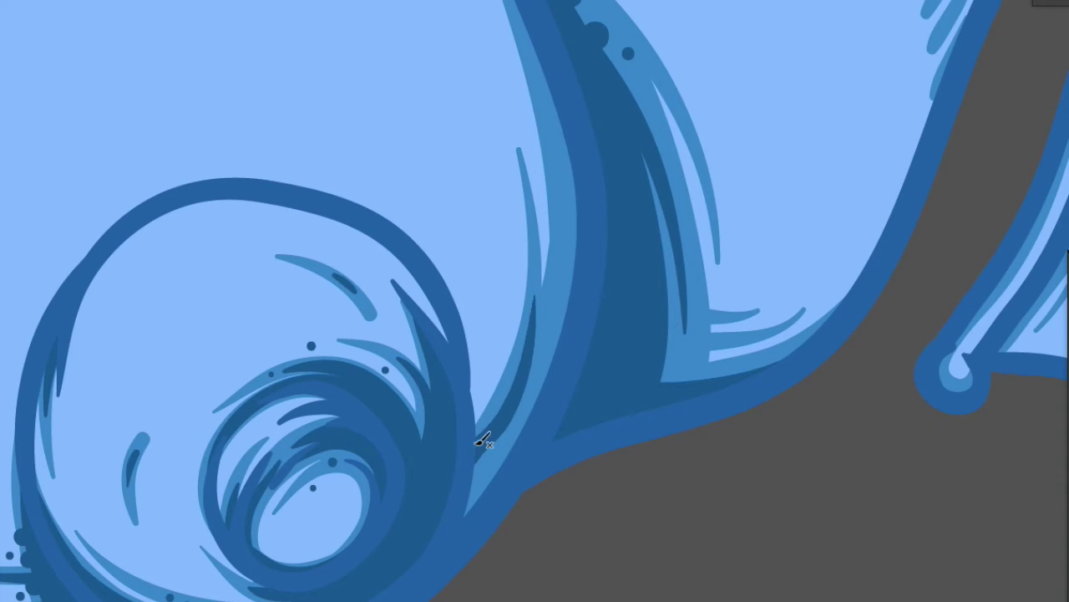
pyautogui.moveTo(576, 133); pyautogui.dragTo(467, 499)
pyautogui.scroll(5, 468, 499)
pyautogui.moveTo(434, 121); pyautogui.dragTo(505, 380)
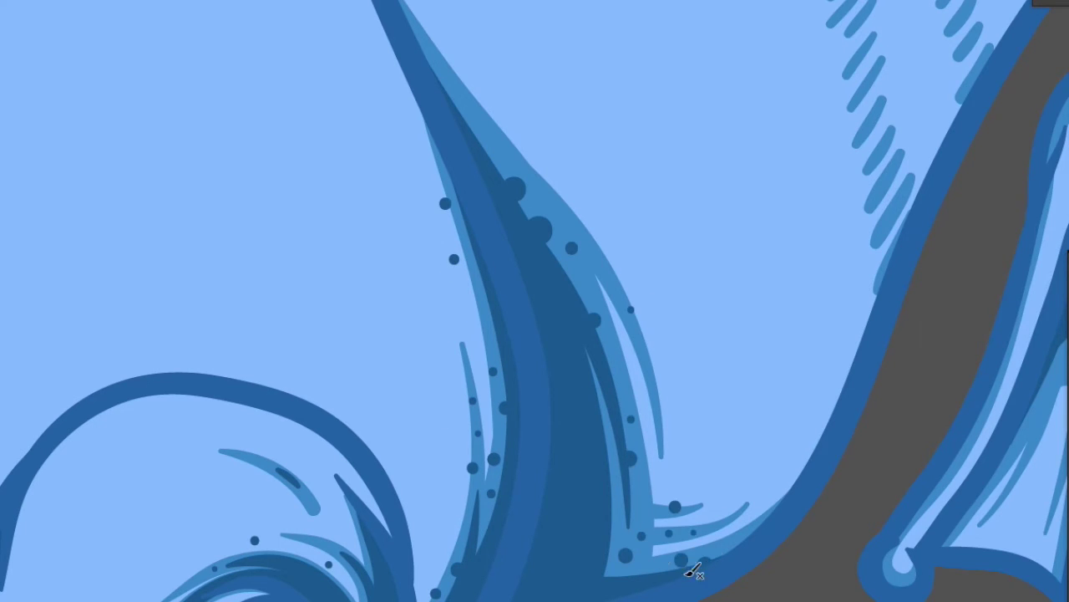
# Dot dark spots along two columns of hatch strokes beside the leg
pyautogui.scroll(4, 723, 385)
pyautogui.hscroll(4, 723, 385)
pyautogui.moveTo(704, 299); pyautogui.dragTo(676, 191)
pyautogui.scroll(3, 675, 191)
pyautogui.hscroll(3, 676, 192)
pyautogui.moveTo(626, 163); pyautogui.dragTo(658, 242)
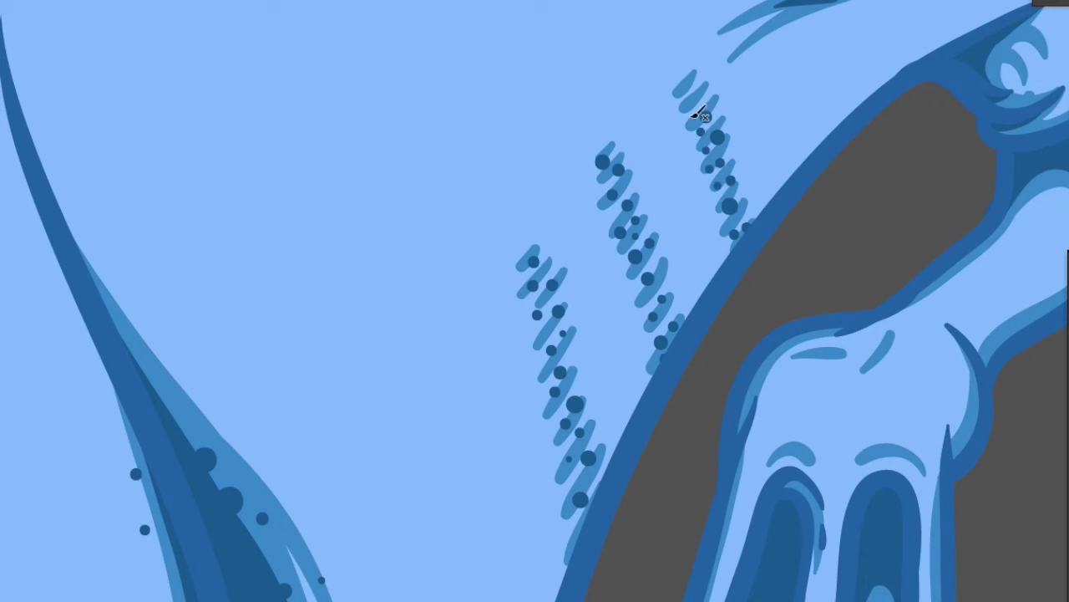
# Darken the leg fold's left edge and draw dark strokes up the foot's right edge
pyautogui.moveTo(741, 435); pyautogui.dragTo(831, 330)
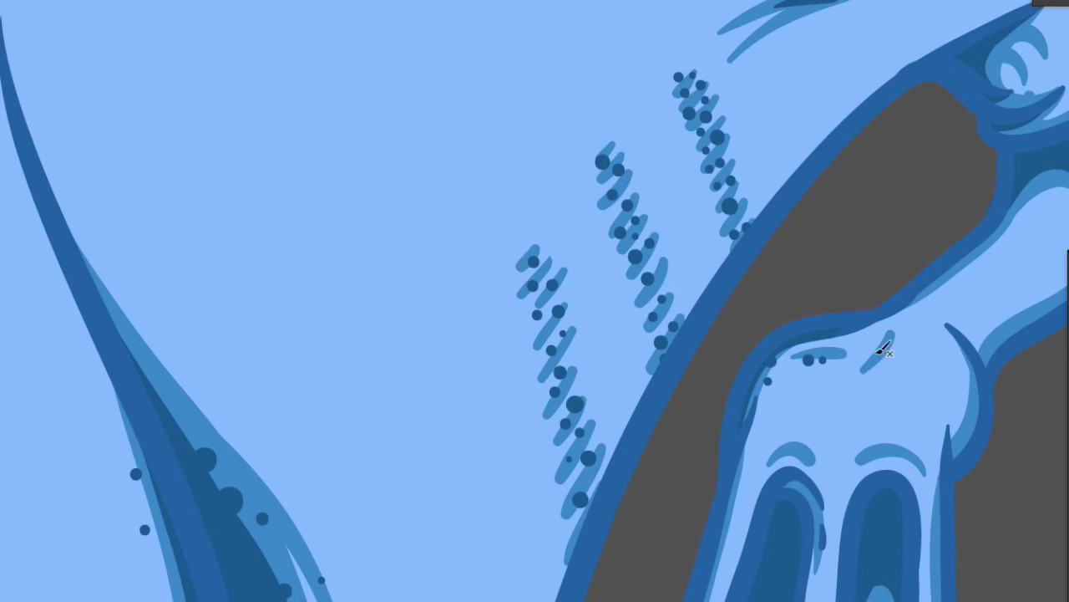
pyautogui.scroll(-6, 831, 466)
pyautogui.hscroll(-2, 832, 466)
pyautogui.hscroll(4, 967, 493)
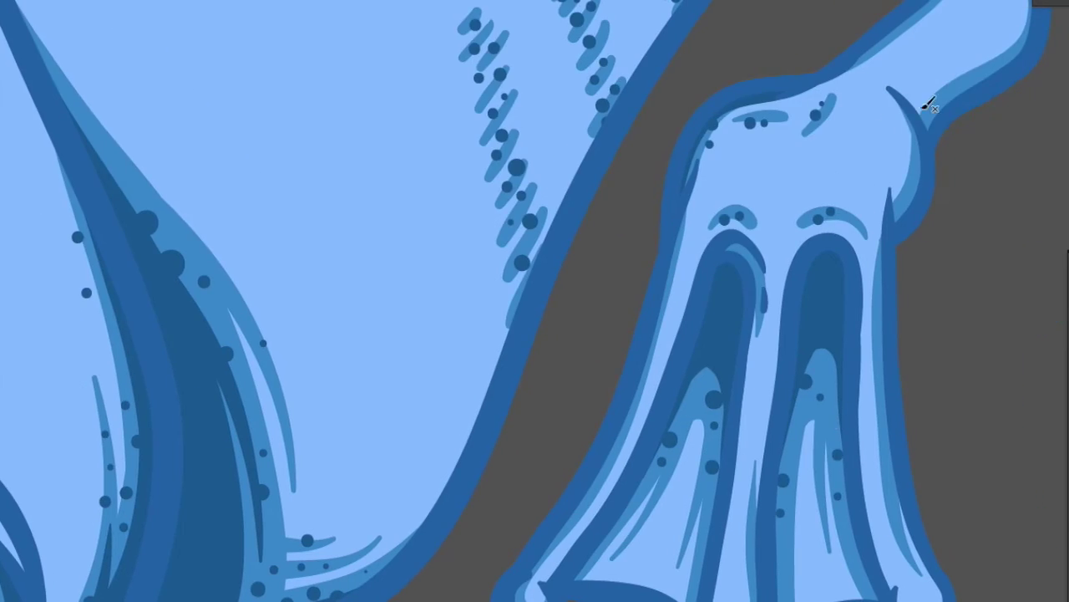
pyautogui.moveTo(902, 520); pyautogui.dragTo(892, 276)
pyautogui.moveTo(911, 547); pyautogui.dragTo(890, 294)
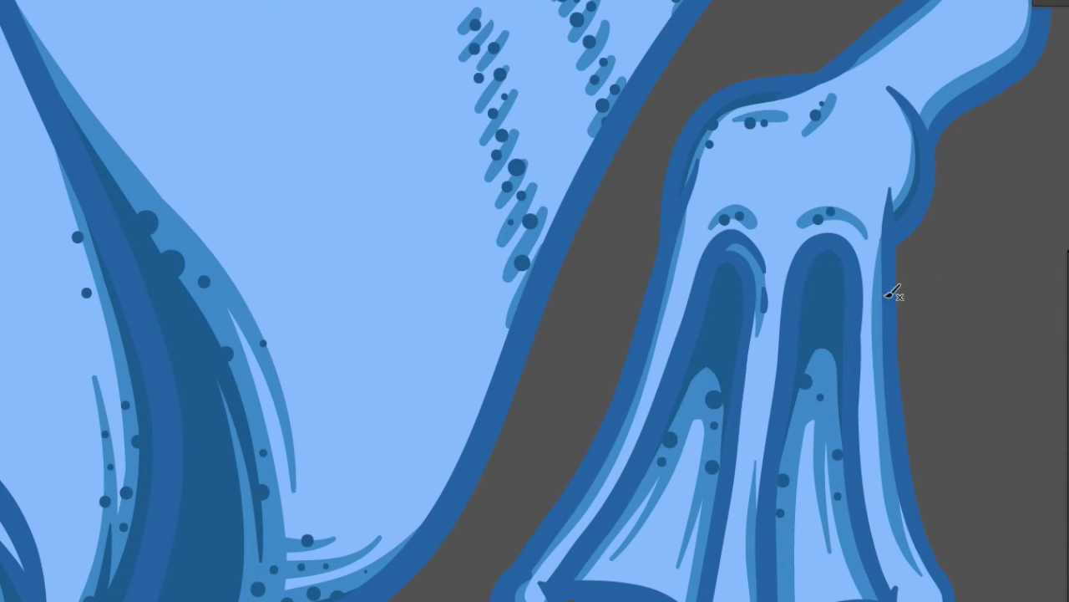
pyautogui.scroll(4, 919, 209)
pyautogui.hscroll(2, 847, 160)
pyautogui.scroll(-3, 926, 232)
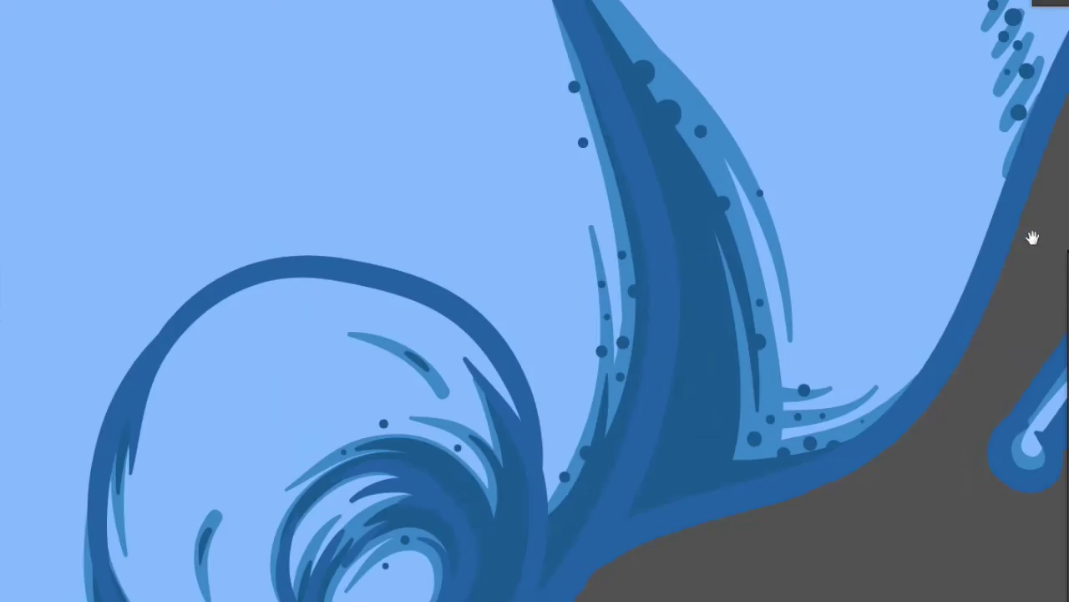
pyautogui.scroll(-5, 1031, 239)
pyautogui.scroll(2, 546, 306)
pyautogui.scroll(2, 557, 353)
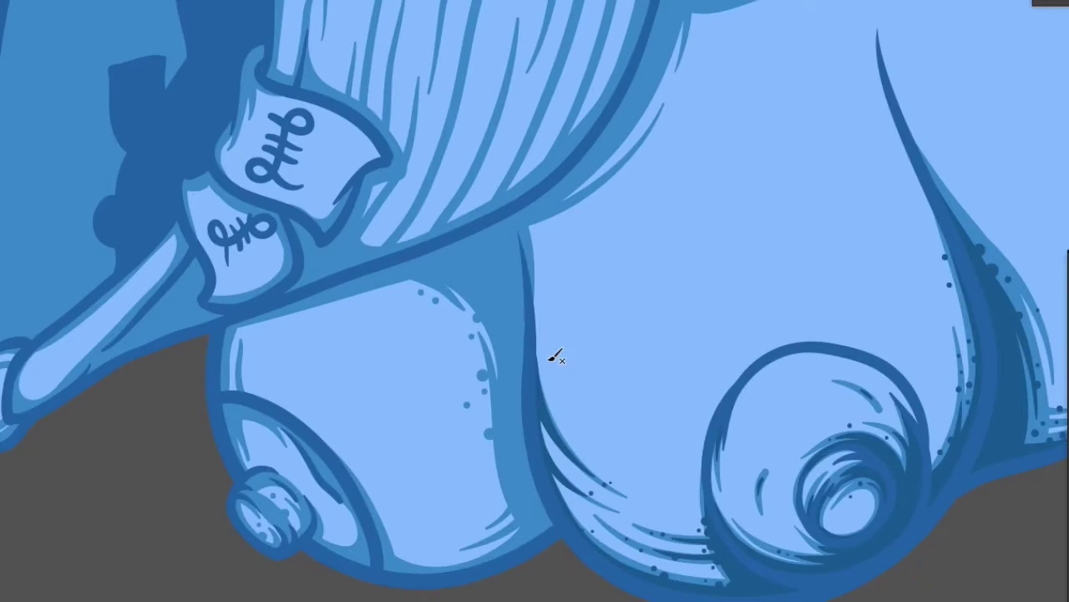
# Shade the body's right edge, top boundary, upper-right curve and right band
pyautogui.scroll(2, 605, 209)
pyautogui.moveTo(627, 12)
pyautogui.mouseDown()
pyautogui.moveTo(657, 78)
pyautogui.moveTo(664, 183)
pyautogui.mouseUp()
pyautogui.moveTo(220, 174); pyautogui.dragTo(625, 44)
pyautogui.moveTo(499, 89); pyautogui.dragTo(628, 177)
pyautogui.moveTo(683, 483); pyautogui.dragTo(627, 286)
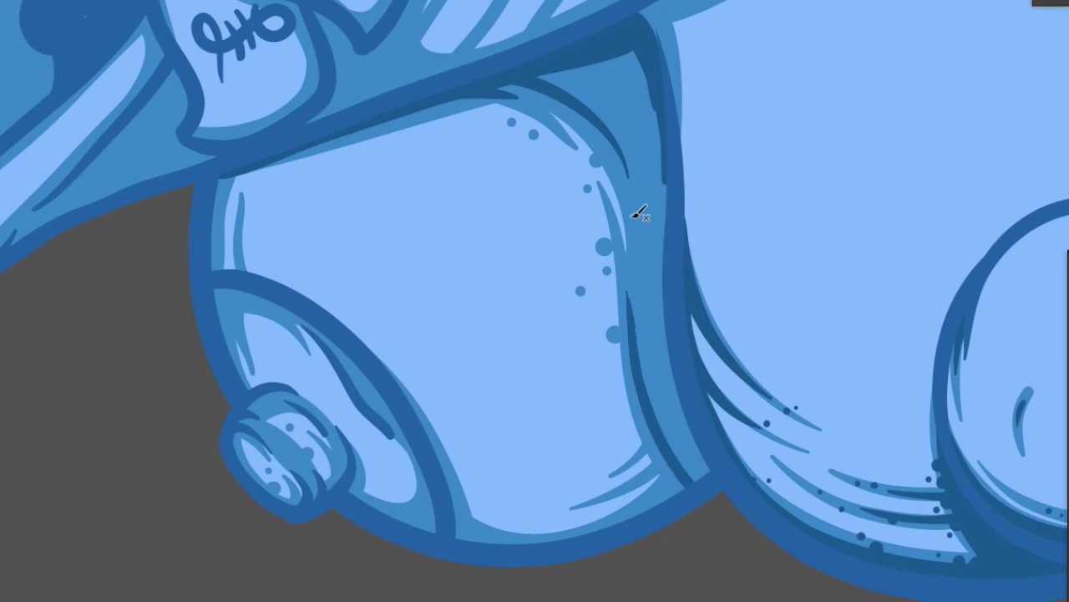
pyautogui.moveTo(612, 136)
pyautogui.mouseDown()
pyautogui.moveTo(652, 387)
pyautogui.moveTo(664, 256)
pyautogui.moveTo(638, 143)
pyautogui.moveTo(621, 144)
pyautogui.mouseUp()
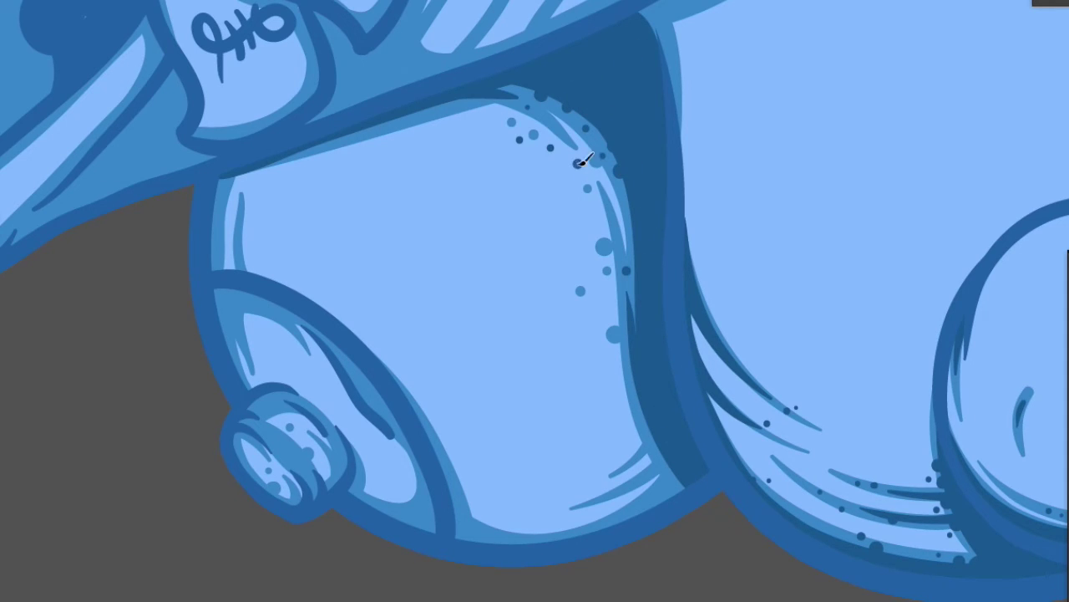
# Shade the body's bottom inner edge and the lower rounded shape's band and edges
pyautogui.moveTo(665, 458)
pyautogui.mouseDown()
pyautogui.moveTo(468, 528)
pyautogui.moveTo(406, 394)
pyautogui.moveTo(428, 447)
pyautogui.mouseUp()
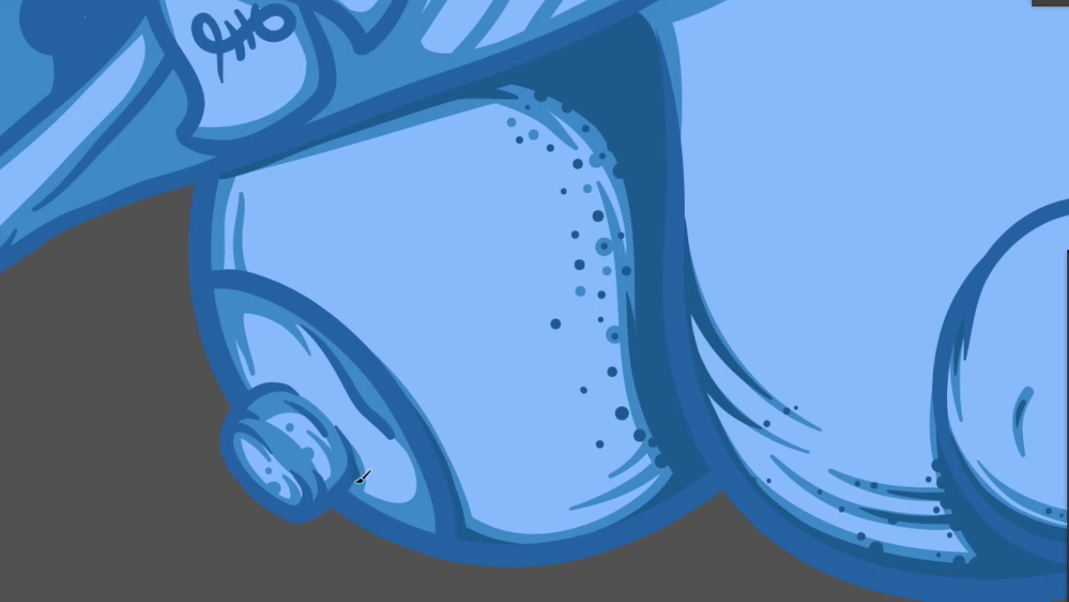
pyautogui.moveTo(446, 483)
pyautogui.mouseDown()
pyautogui.moveTo(417, 508)
pyautogui.moveTo(378, 396)
pyautogui.mouseUp()
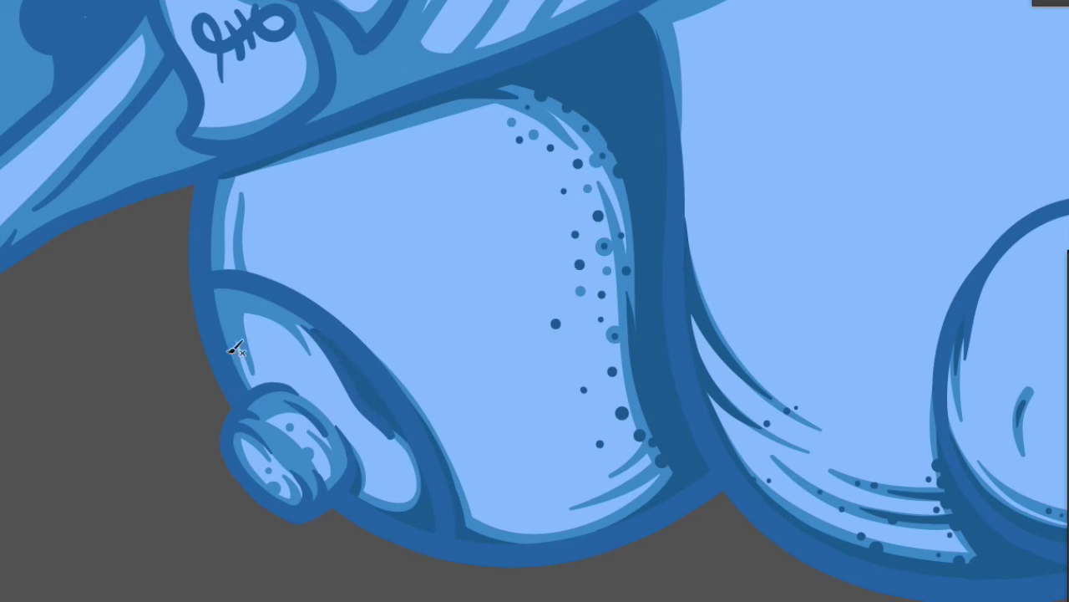
pyautogui.moveTo(234, 332); pyautogui.dragTo(258, 287)
pyautogui.moveTo(233, 344)
pyautogui.mouseDown()
pyautogui.moveTo(315, 310)
pyautogui.moveTo(288, 320)
pyautogui.mouseUp()
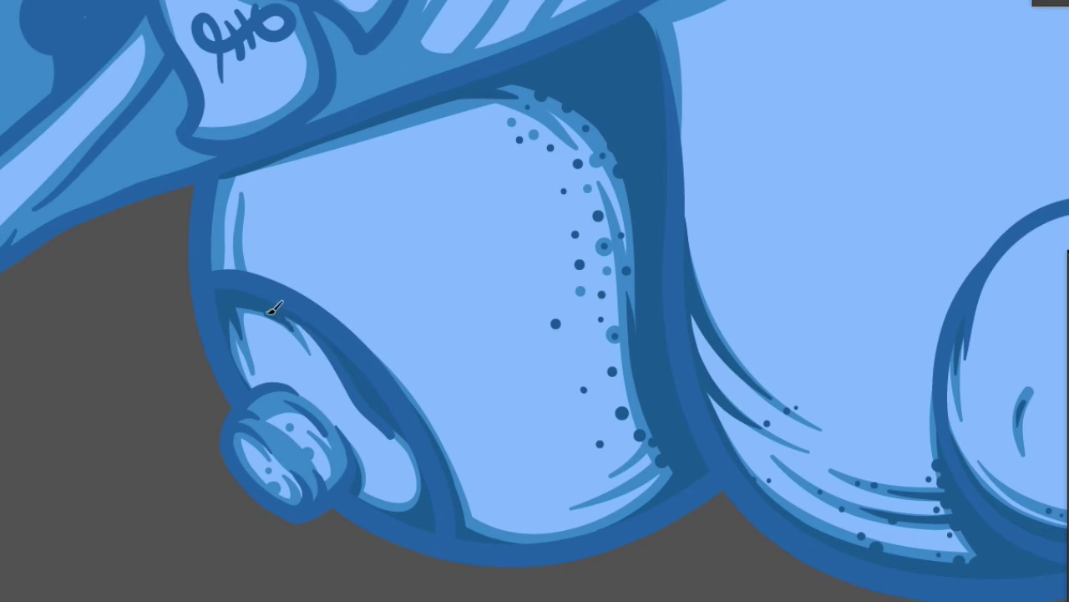
# Shade around the small knob's rim with dark strokes
pyautogui.moveTo(276, 421); pyautogui.dragTo(308, 456)
pyautogui.moveTo(242, 429); pyautogui.dragTo(285, 451)
pyautogui.moveTo(251, 411); pyautogui.dragTo(315, 408)
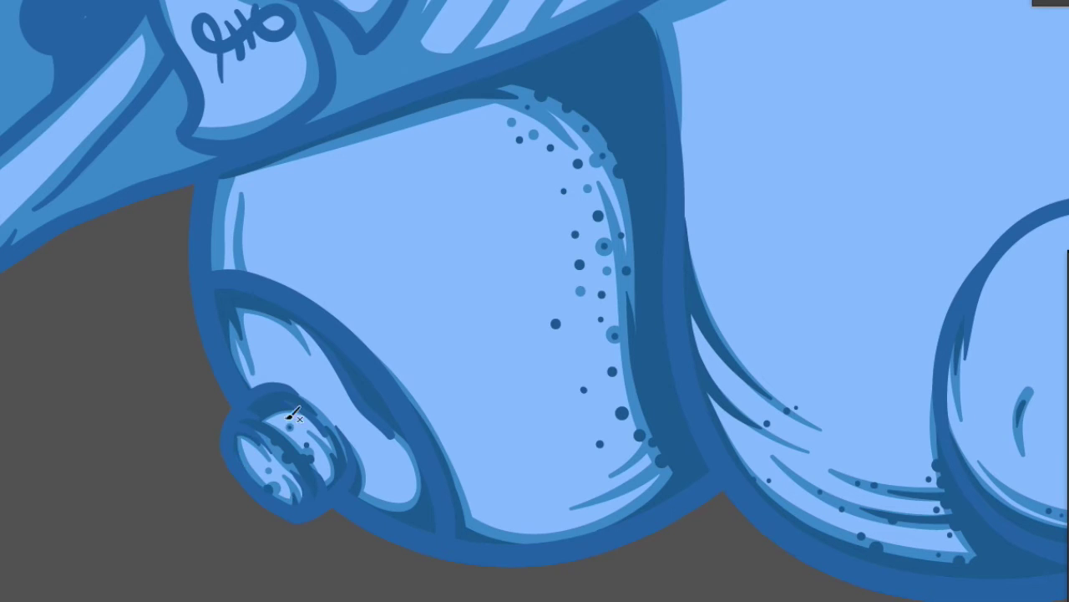
pyautogui.moveTo(222, 268); pyautogui.dragTo(219, 203)
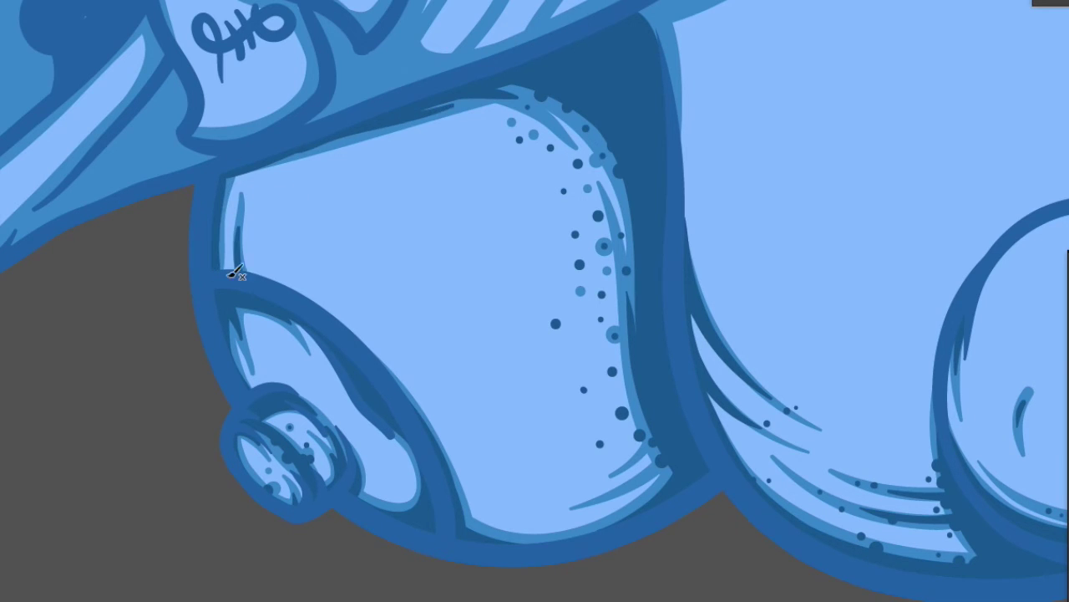
# Shade the hair's dark band and the £10 banner's lower and right edges
pyautogui.moveTo(234, 274); pyautogui.dragTo(754, 291)
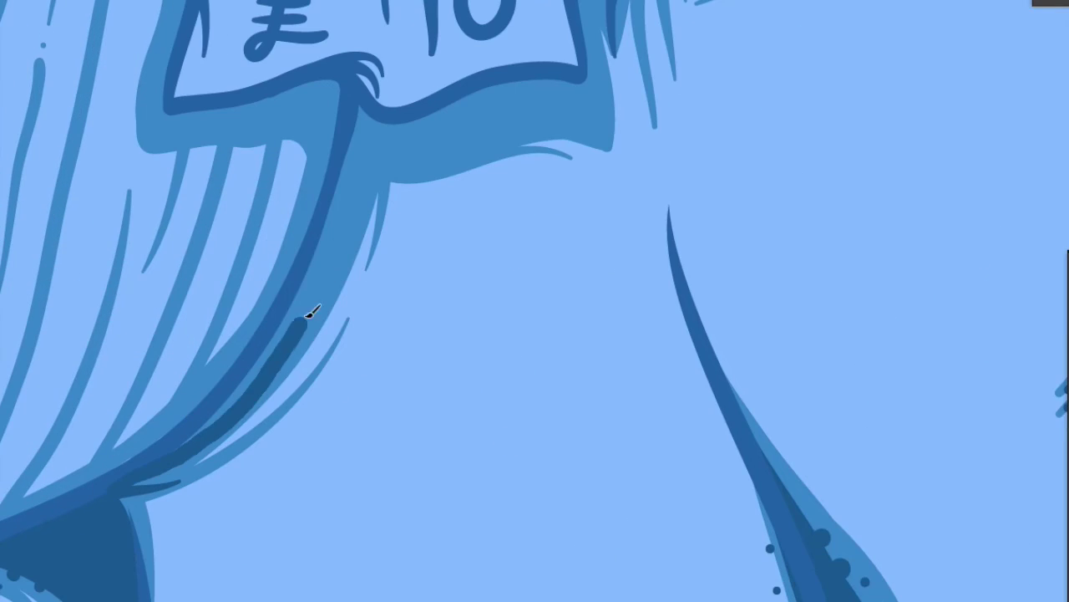
pyautogui.moveTo(310, 310)
pyautogui.mouseDown()
pyautogui.moveTo(351, 131)
pyautogui.moveTo(199, 452)
pyautogui.mouseUp()
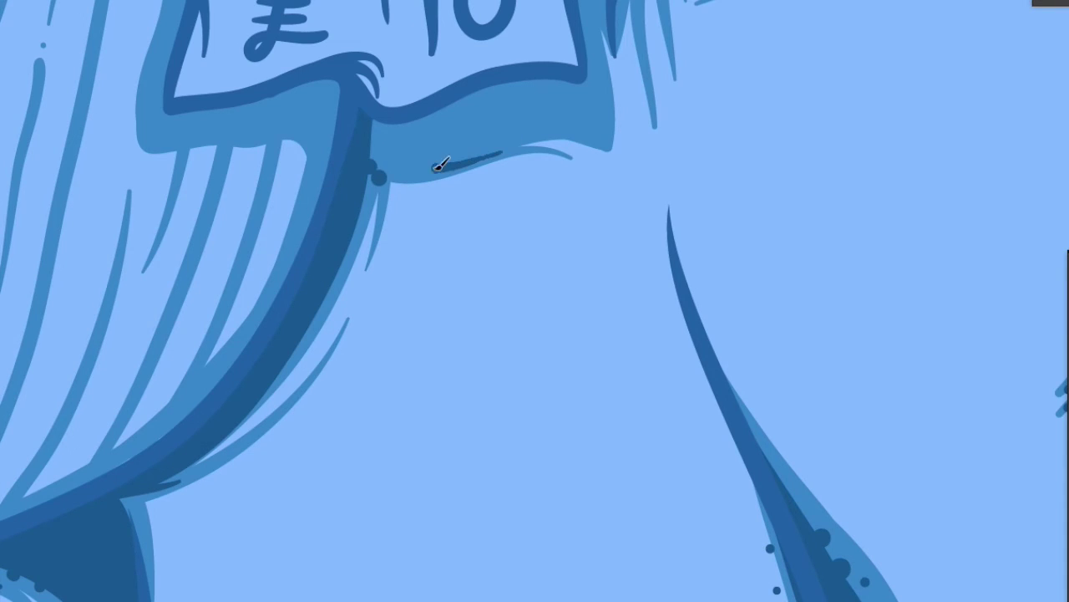
pyautogui.moveTo(436, 167); pyautogui.dragTo(377, 172)
pyautogui.moveTo(585, 115)
pyautogui.mouseDown()
pyautogui.moveTo(468, 148)
pyautogui.moveTo(487, 324)
pyautogui.moveTo(473, 296)
pyautogui.moveTo(470, 329)
pyautogui.moveTo(306, 324)
pyautogui.mouseUp()
pyautogui.scroll(5, 468, 147)
pyautogui.moveTo(511, 123)
pyautogui.mouseDown()
pyautogui.moveTo(376, 321)
pyautogui.moveTo(535, 311)
pyautogui.moveTo(615, 239)
pyautogui.moveTo(633, 242)
pyautogui.mouseUp()
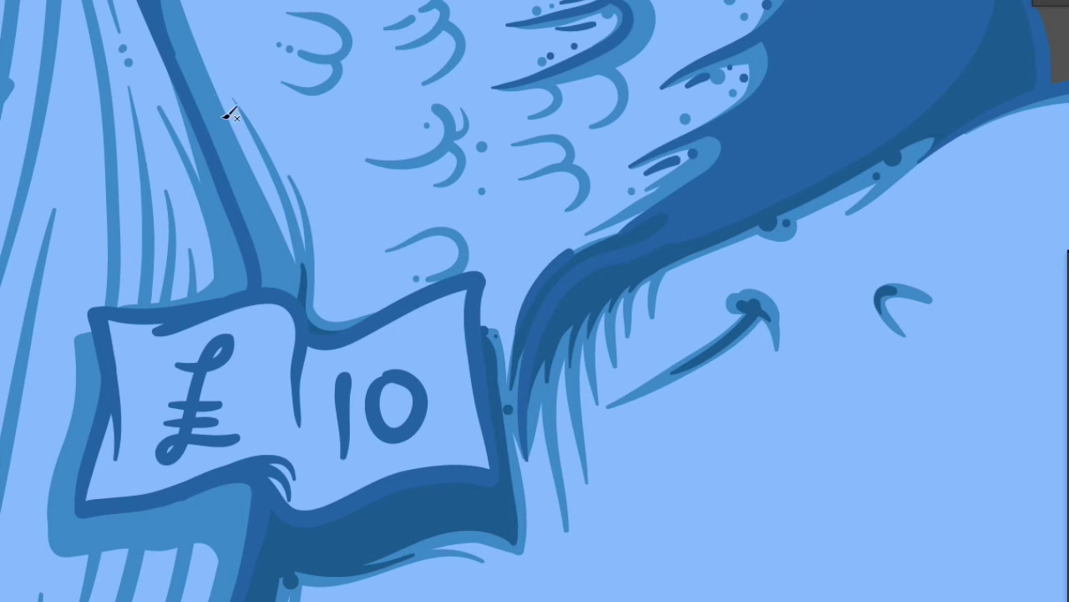
# Select all the artwork
pyautogui.scroll(3, 275, 282)
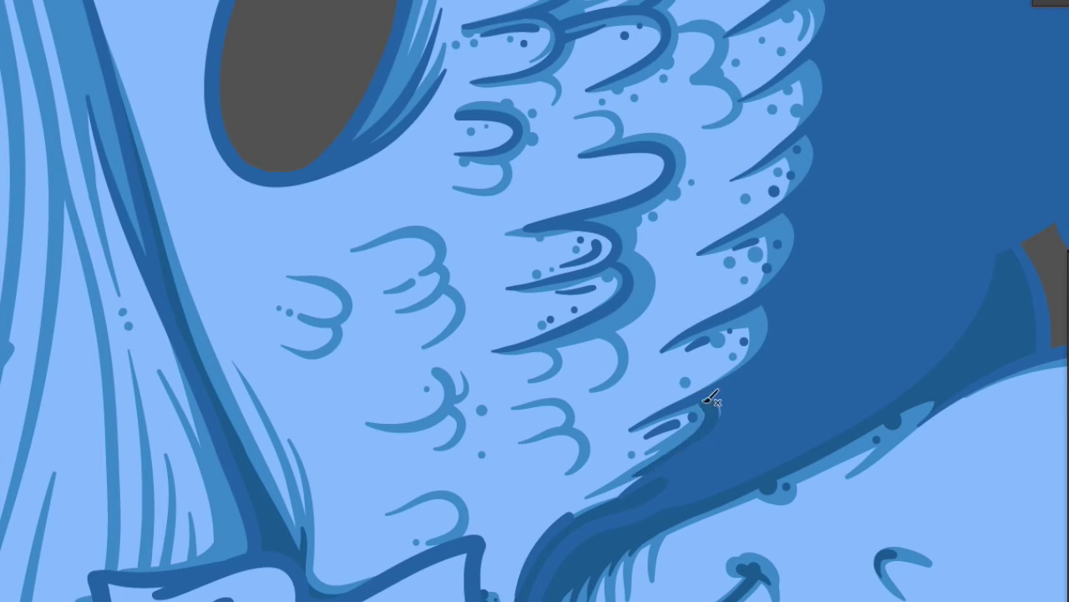
pyautogui.scroll(-2, 731, 400)
pyautogui.scroll(-3, 782, 554)
pyautogui.hotkey('ctrl', 'a')
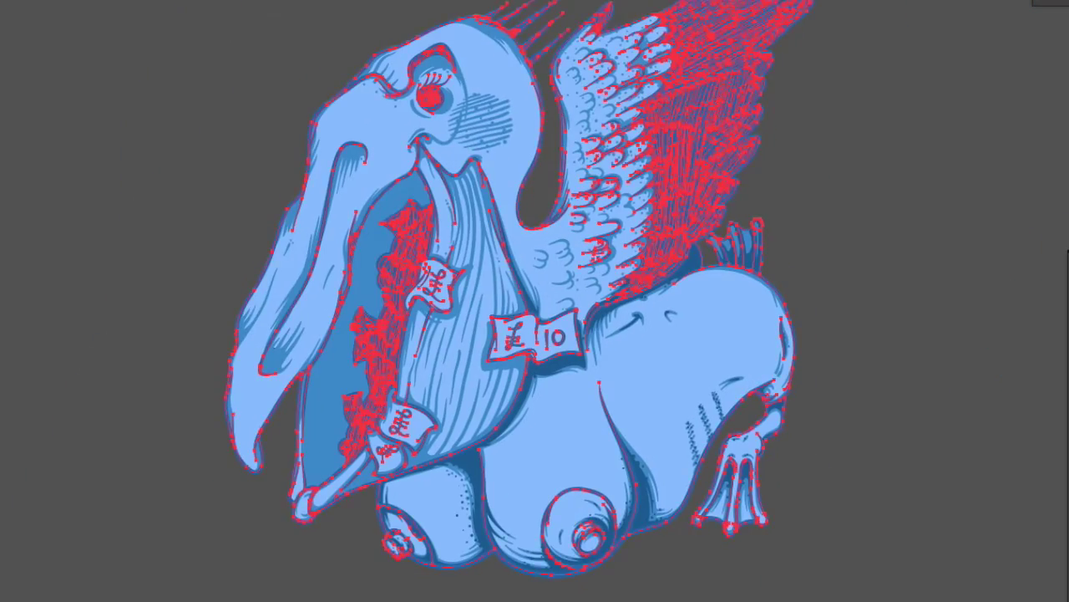
# Clear the selection and select the belly outline path
pyautogui.scroll(3, 405, 318)
pyautogui.hotkey('ctrl', 'shift', 'a')
pyautogui.scroll(-3, 785, 333)
pyautogui.scroll(3, 786, 333)
pyautogui.click(632, 48)
pyautogui.hscroll(-3, 406, 506)
pyautogui.hscroll(-2, 406, 506)
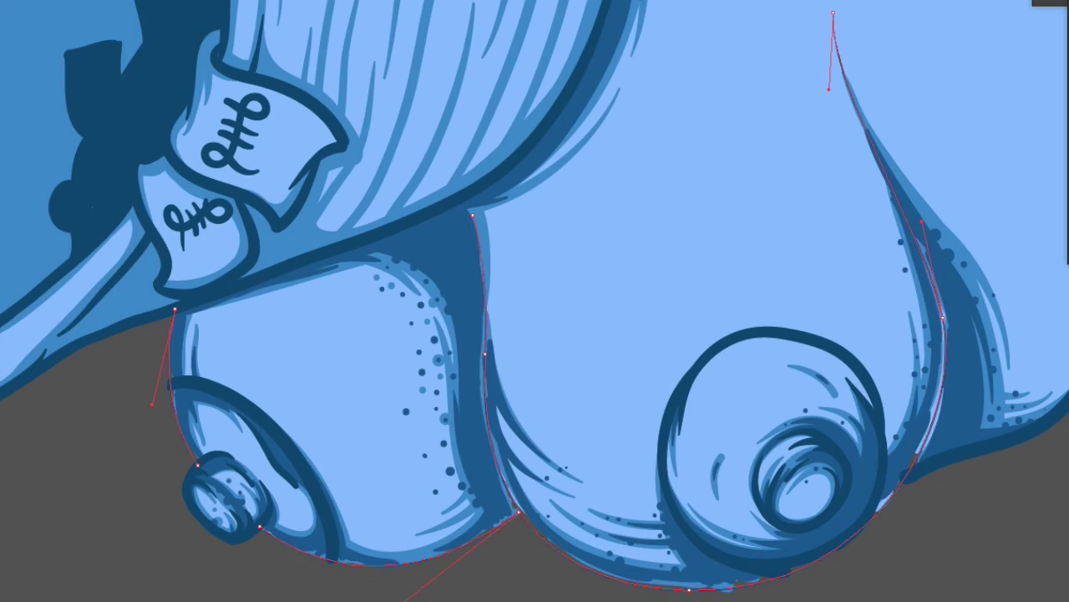
pyautogui.scroll(-3, 799, 306)
pyautogui.scroll(1, 639, 400)
pyautogui.scroll(1, 639, 399)
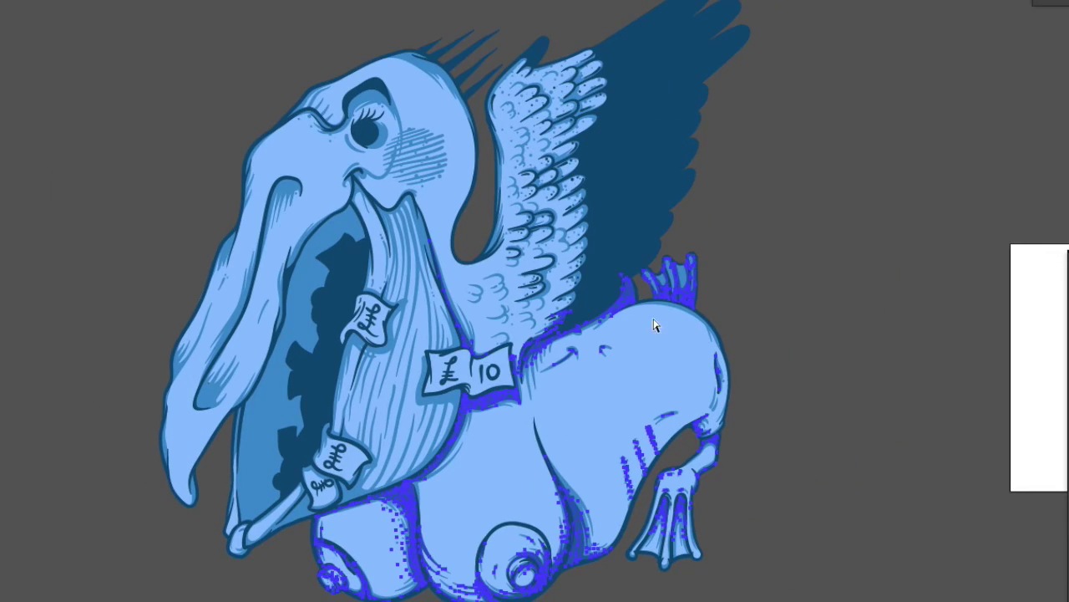
pyautogui.scroll(2, 171, 493)
pyautogui.scroll(1, 172, 493)
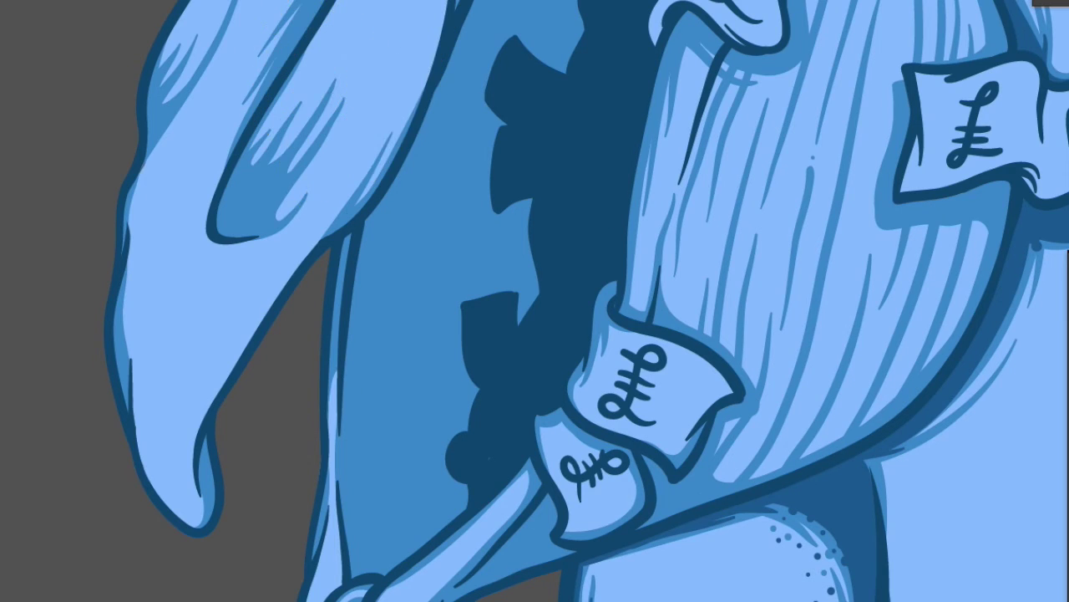
# Draw dark contour lines and medium-dark shading down the neck
pyautogui.moveTo(417, 278)
pyautogui.mouseDown()
pyautogui.moveTo(420, 342)
pyautogui.moveTo(458, 407)
pyautogui.mouseUp()
pyautogui.moveTo(456, 454)
pyautogui.mouseDown()
pyautogui.moveTo(430, 466)
pyautogui.moveTo(449, 477)
pyautogui.moveTo(467, 393)
pyautogui.mouseUp()
pyautogui.moveTo(437, 270); pyautogui.dragTo(528, 238)
pyautogui.moveTo(518, 122)
pyautogui.mouseDown()
pyautogui.moveTo(468, 119)
pyautogui.moveTo(501, 322)
pyautogui.mouseUp()
pyautogui.moveTo(468, 393)
pyautogui.mouseDown()
pyautogui.moveTo(444, 303)
pyautogui.moveTo(432, 421)
pyautogui.moveTo(392, 567)
pyautogui.mouseUp()
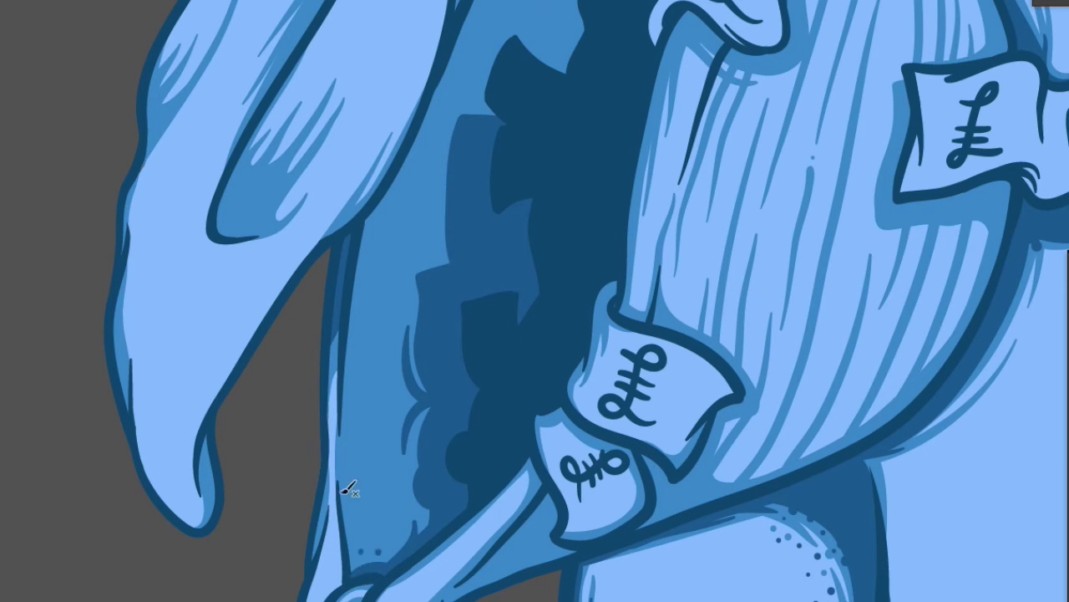
# Shade the inside of the pelican's open mouth, including its top
pyautogui.moveTo(381, 201); pyautogui.dragTo(309, 423)
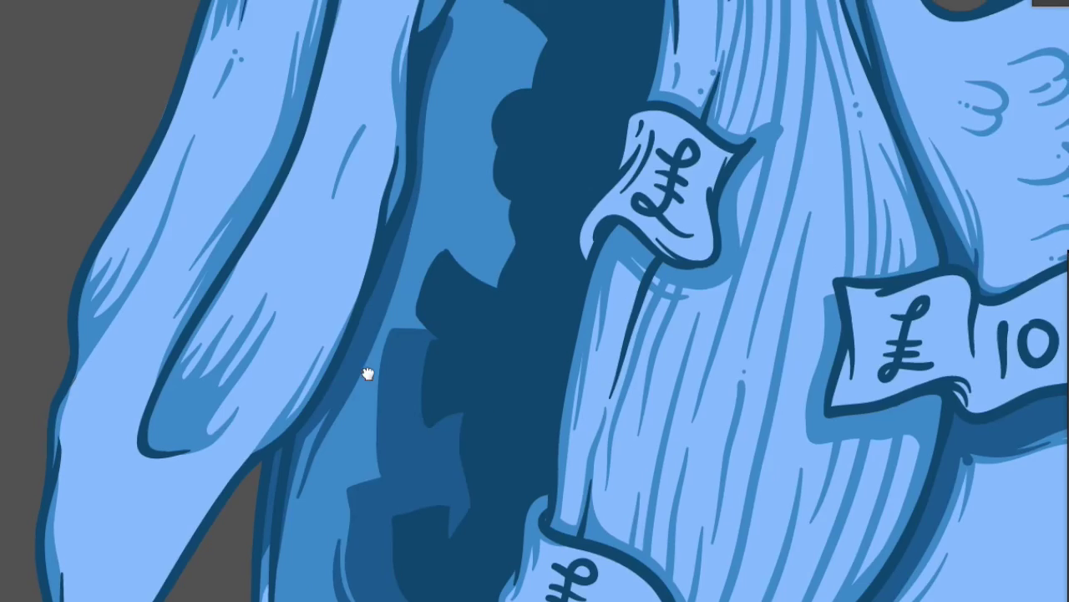
pyautogui.scroll(3, 368, 374)
pyautogui.hscroll(2, 368, 373)
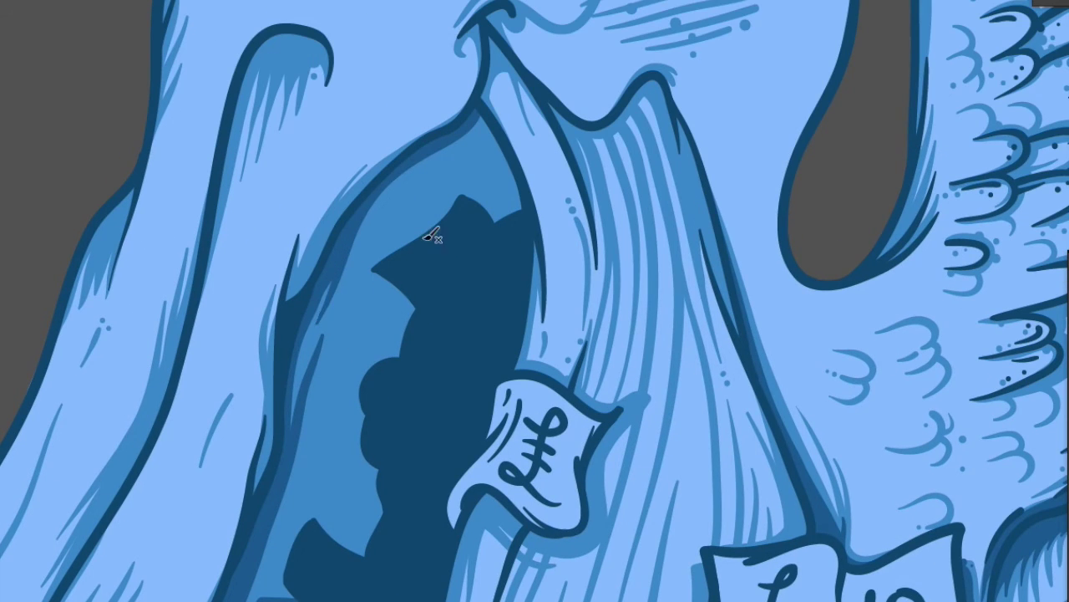
pyautogui.scroll(-2, 432, 236)
pyautogui.moveTo(310, 394); pyautogui.dragTo(401, 442)
pyautogui.moveTo(382, 227)
pyautogui.mouseDown()
pyautogui.moveTo(382, 72)
pyautogui.moveTo(397, 309)
pyautogui.moveTo(418, 100)
pyautogui.mouseUp()
pyautogui.scroll(2, 417, 100)
pyautogui.moveTo(310, 359)
pyautogui.mouseDown()
pyautogui.moveTo(448, 184)
pyautogui.moveTo(518, 234)
pyautogui.mouseUp()
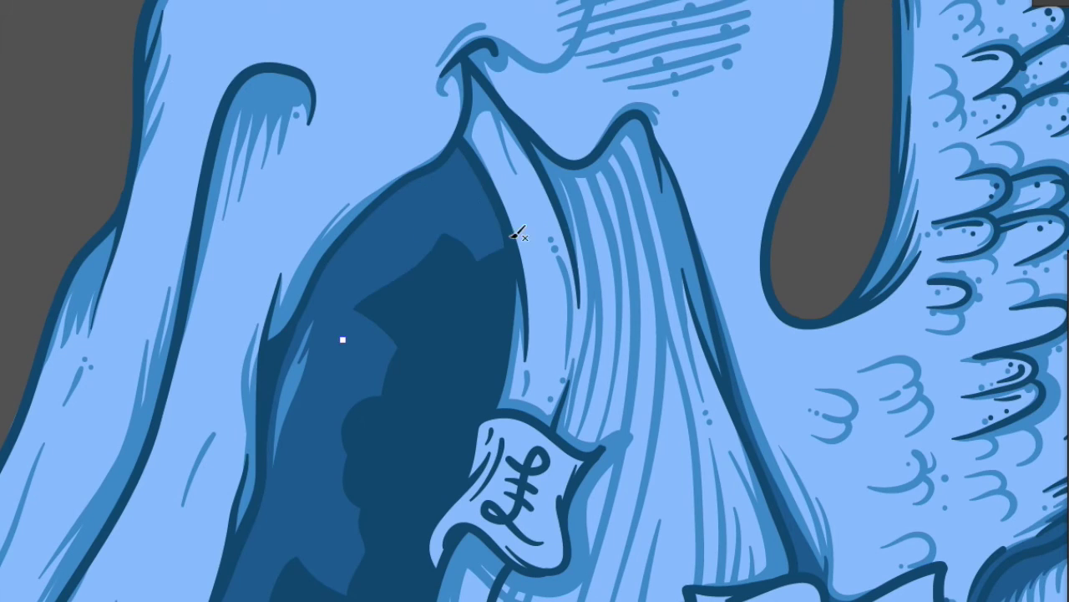
pyautogui.scroll(-5, 518, 234)
pyautogui.scroll(3, 454, 292)
pyautogui.scroll(3, 454, 291)
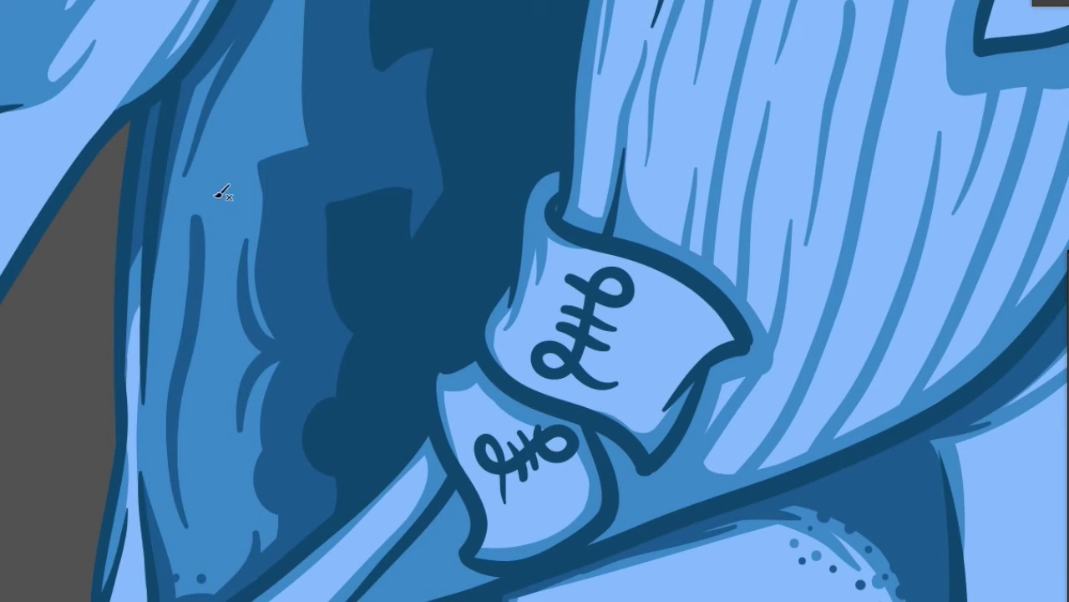
# Shade under the bone's rounded end, along its lower and left edges, and below the banknote band
pyautogui.scroll(-3, 193, 346)
pyautogui.moveTo(185, 552); pyautogui.dragTo(155, 568)
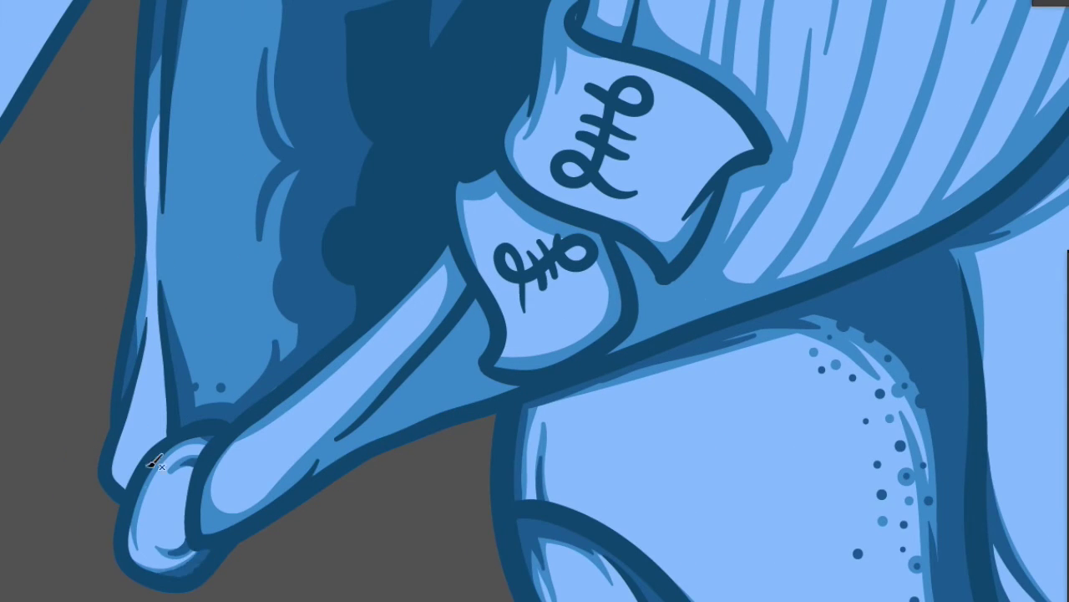
pyautogui.moveTo(493, 294)
pyautogui.mouseDown()
pyautogui.moveTo(363, 436)
pyautogui.moveTo(544, 281)
pyautogui.moveTo(668, 262)
pyautogui.moveTo(711, 239)
pyautogui.moveTo(783, 291)
pyautogui.mouseUp()
pyautogui.moveTo(711, 248)
pyautogui.mouseDown()
pyautogui.moveTo(813, 284)
pyautogui.moveTo(478, 527)
pyautogui.mouseUp()
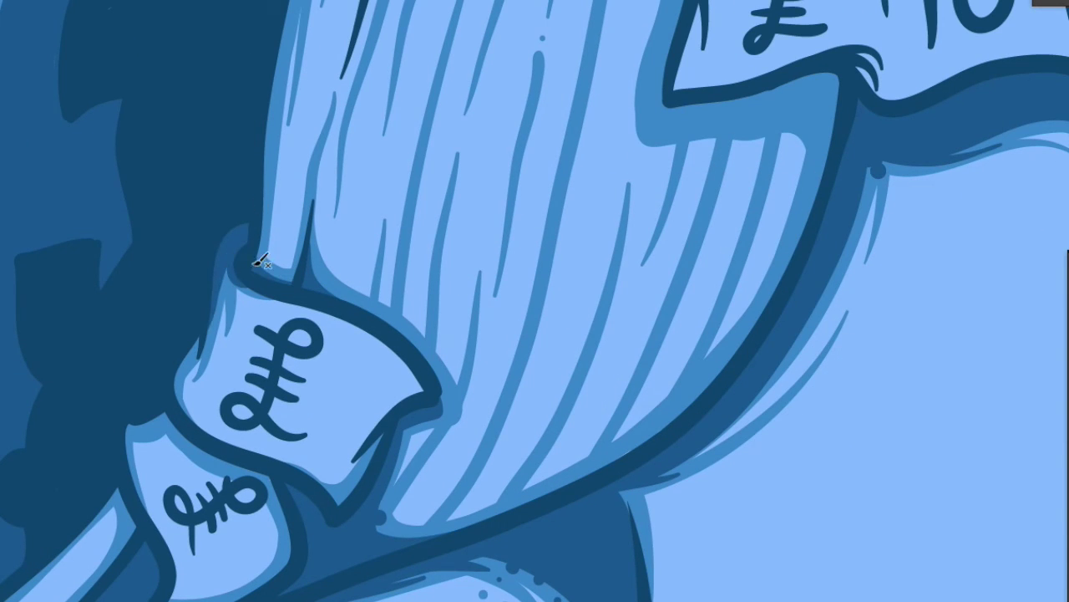
pyautogui.moveTo(232, 293); pyautogui.dragTo(150, 430)
pyautogui.scroll(-3, 173, 299)
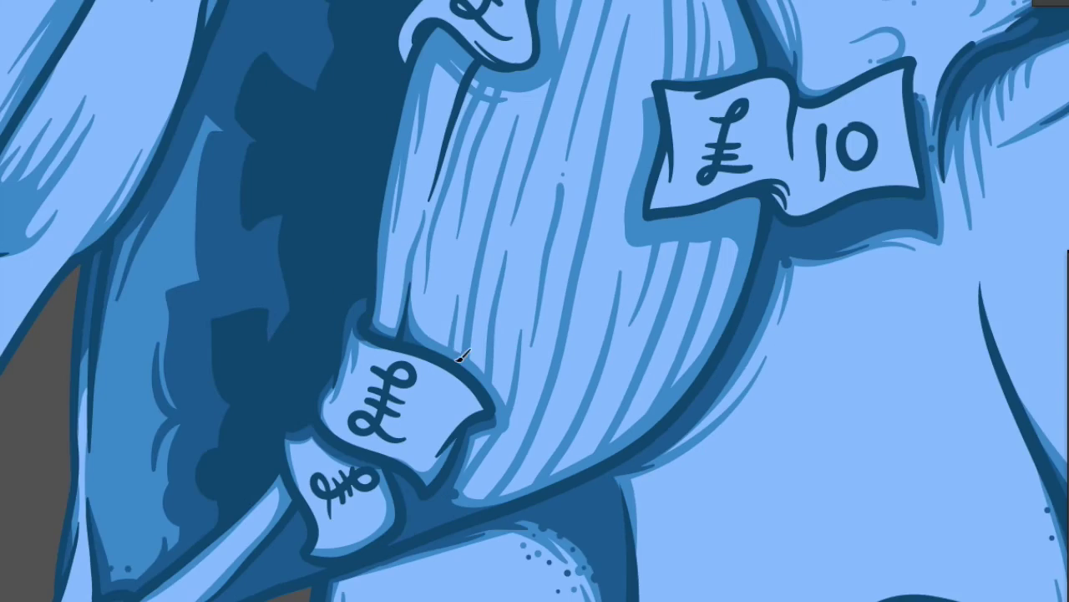
pyautogui.scroll(3, 282, 176)
# Shade the bottom and right edges of the upper £ note and the left banknote edge
pyautogui.moveTo(289, 221); pyautogui.dragTo(470, 276)
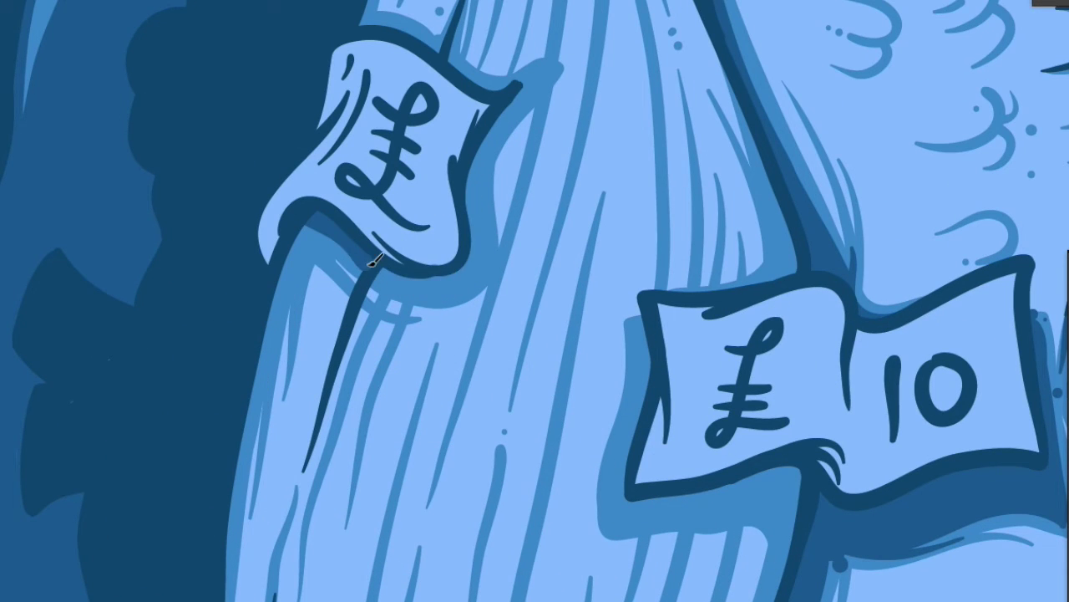
pyautogui.moveTo(353, 246); pyautogui.dragTo(469, 283)
pyautogui.moveTo(514, 90); pyautogui.dragTo(470, 280)
pyautogui.moveTo(330, 230); pyautogui.dragTo(259, 351)
pyautogui.moveTo(309, 247); pyautogui.dragTo(254, 435)
pyautogui.scroll(3, 432, 269)
pyautogui.moveTo(280, 184); pyautogui.dragTo(385, 239)
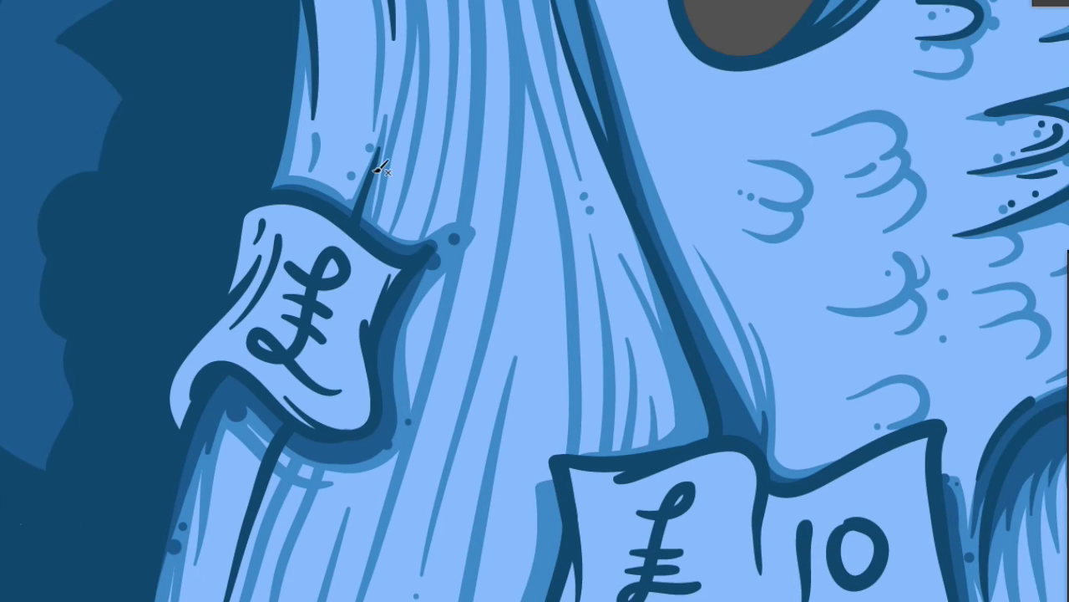
# Shade along the pouch's outline and right edge
pyautogui.scroll(3, 377, 168)
pyautogui.scroll(3, 348, 167)
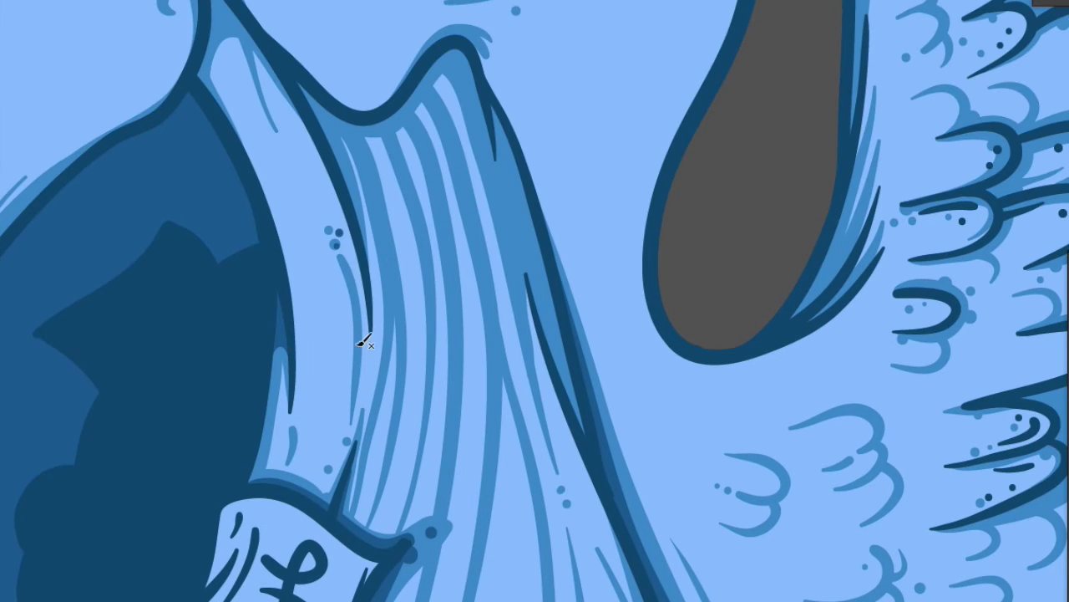
pyautogui.scroll(3, 305, 158)
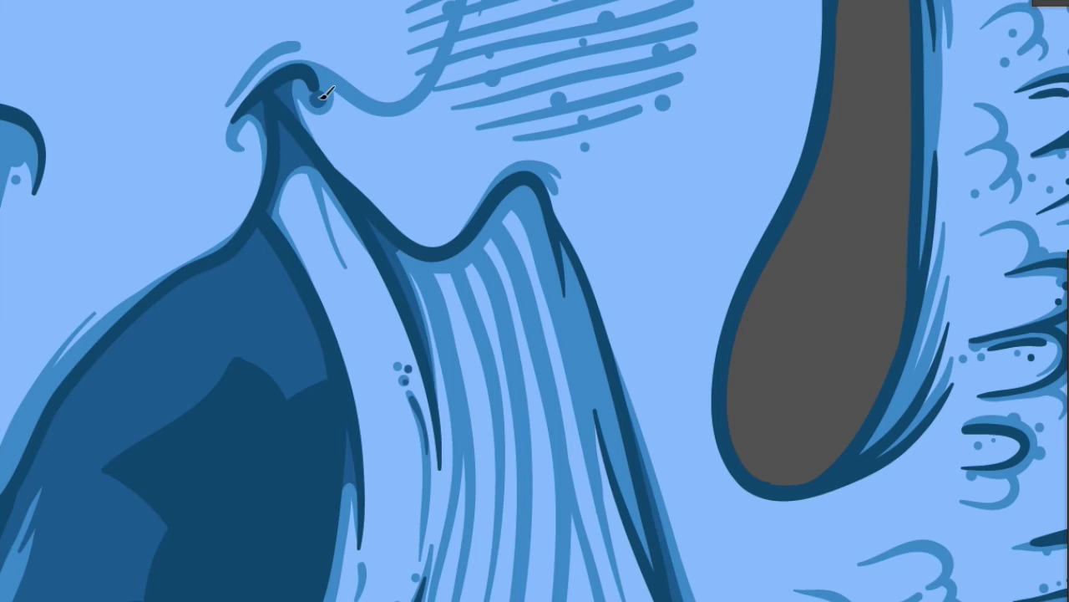
pyautogui.hscroll(2, 357, 20)
pyautogui.moveTo(287, 208)
pyautogui.mouseDown()
pyautogui.moveTo(475, 318)
pyautogui.moveTo(520, 454)
pyautogui.moveTo(477, 310)
pyautogui.moveTo(326, 186)
pyautogui.moveTo(398, 222)
pyautogui.moveTo(360, 117)
pyautogui.mouseUp()
pyautogui.scroll(-1, 473, 311)
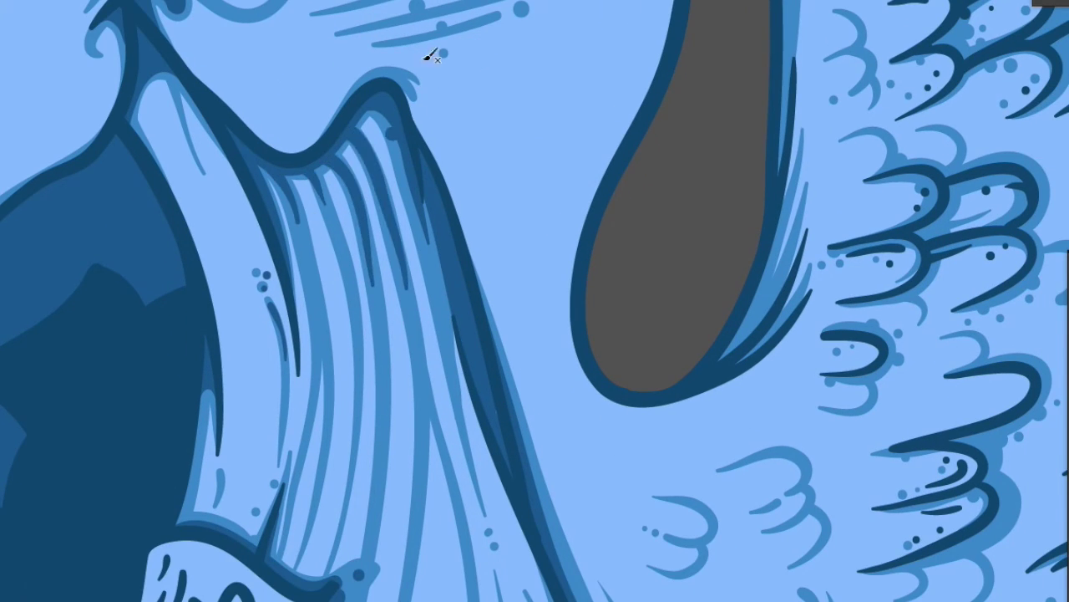
pyautogui.scroll(-3, 319, 414)
pyautogui.scroll(-1, 348, 410)
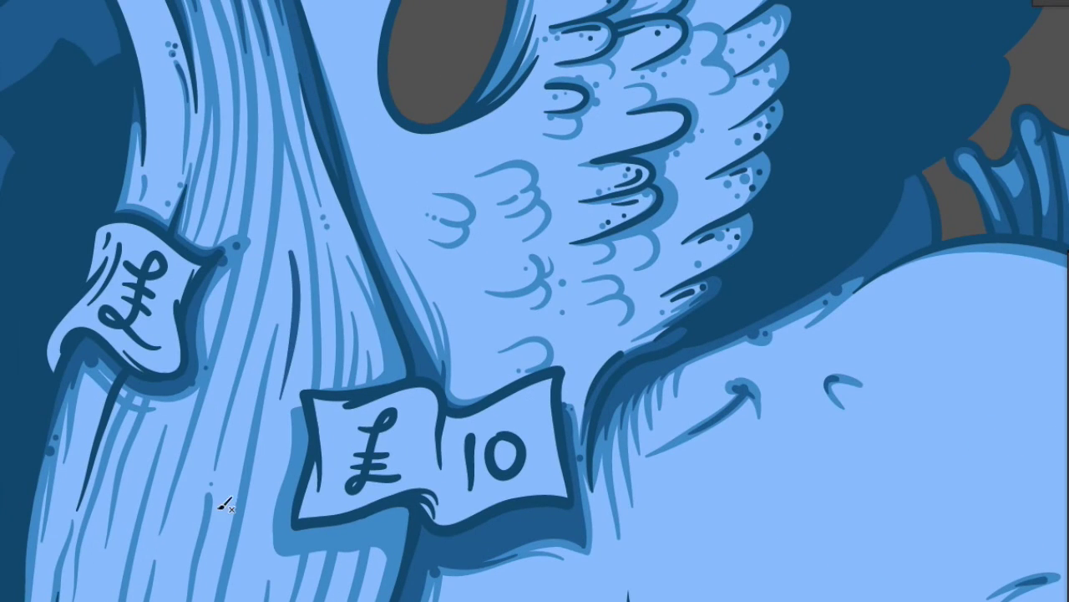
pyautogui.scroll(1, 362, 343)
# Add dark streaks above, along the left edge of, and beneath the £10 banknote
pyautogui.moveTo(354, 230); pyautogui.dragTo(346, 357)
pyautogui.moveTo(383, 276); pyautogui.dragTo(392, 355)
pyautogui.moveTo(443, 321)
pyautogui.mouseDown()
pyautogui.moveTo(359, 361)
pyautogui.moveTo(305, 543)
pyautogui.mouseUp()
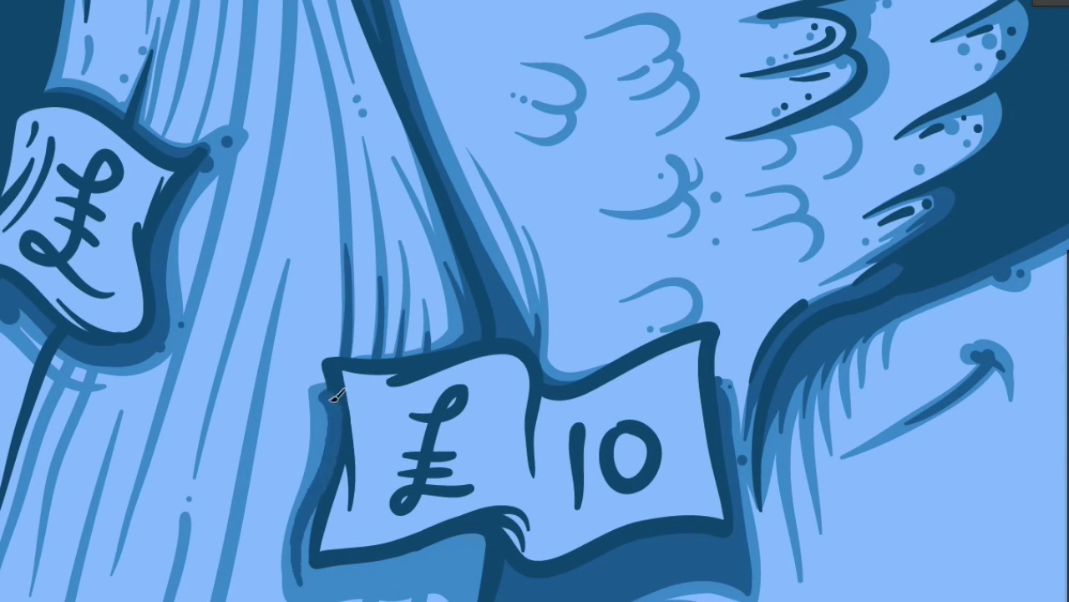
pyautogui.moveTo(338, 393); pyautogui.dragTo(317, 485)
pyautogui.scroll(-3, 291, 371)
pyautogui.moveTo(280, 367)
pyautogui.mouseDown()
pyautogui.moveTo(441, 330)
pyautogui.moveTo(443, 493)
pyautogui.mouseUp()
pyautogui.scroll(-3, 376, 326)
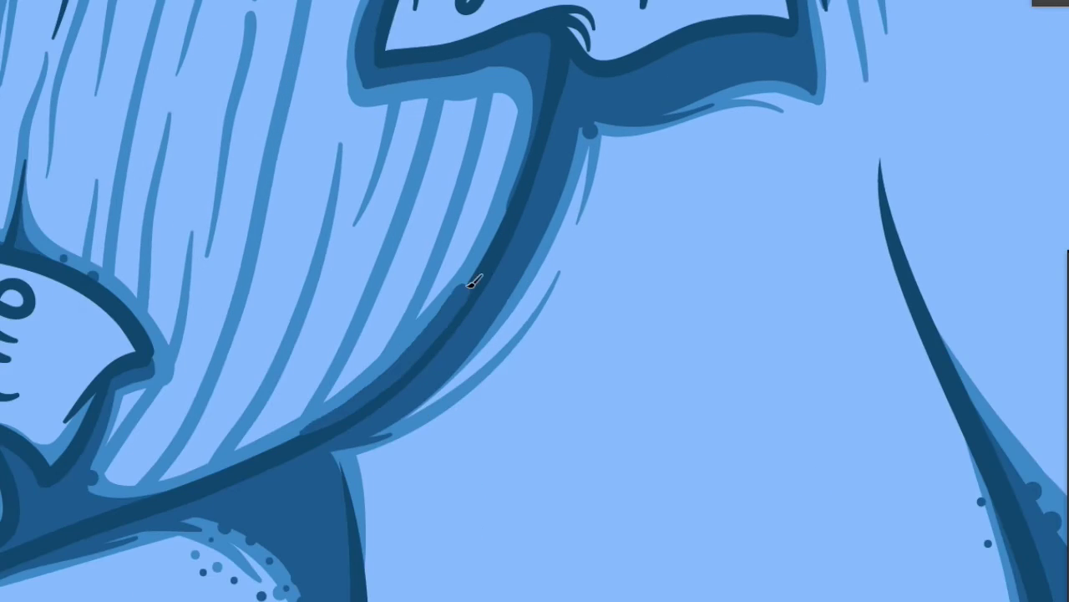
pyautogui.scroll(1, 184, 437)
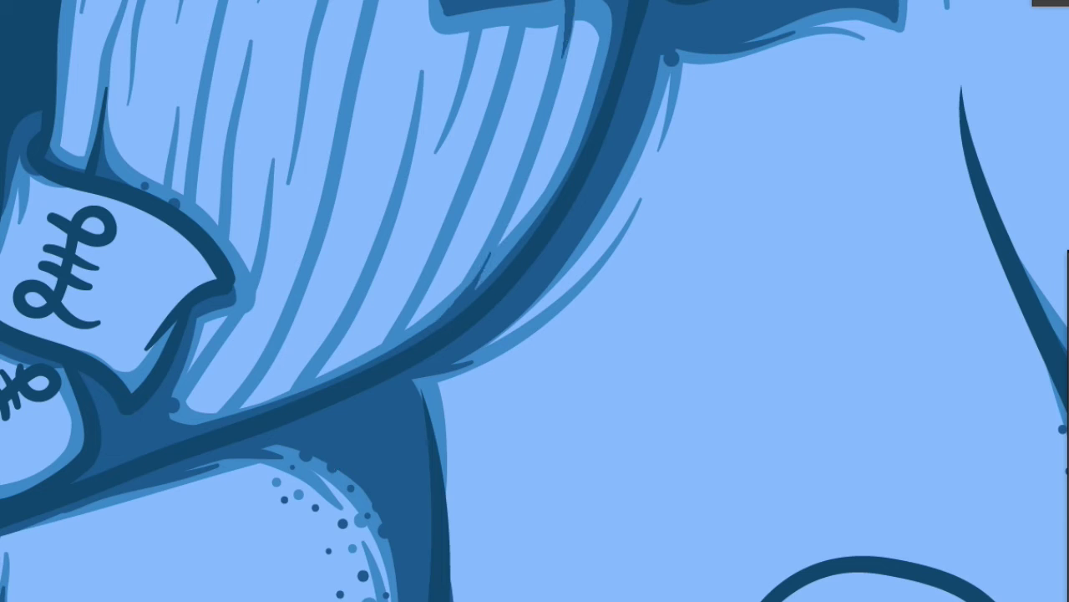
# Paint dark shading along the pouch's lower lines
pyautogui.moveTo(539, 4); pyautogui.dragTo(508, 80)
pyautogui.moveTo(493, 133); pyautogui.dragTo(481, 163)
pyautogui.moveTo(499, 92); pyautogui.dragTo(478, 161)
pyautogui.moveTo(468, 84); pyautogui.dragTo(481, 20)
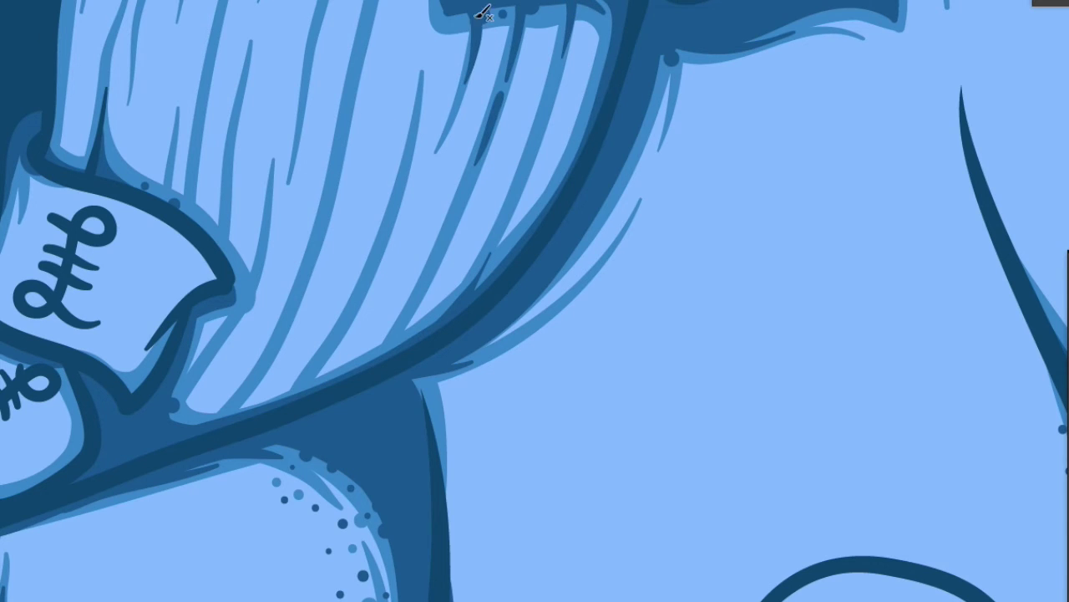
pyautogui.moveTo(525, 71); pyautogui.dragTo(575, 11)
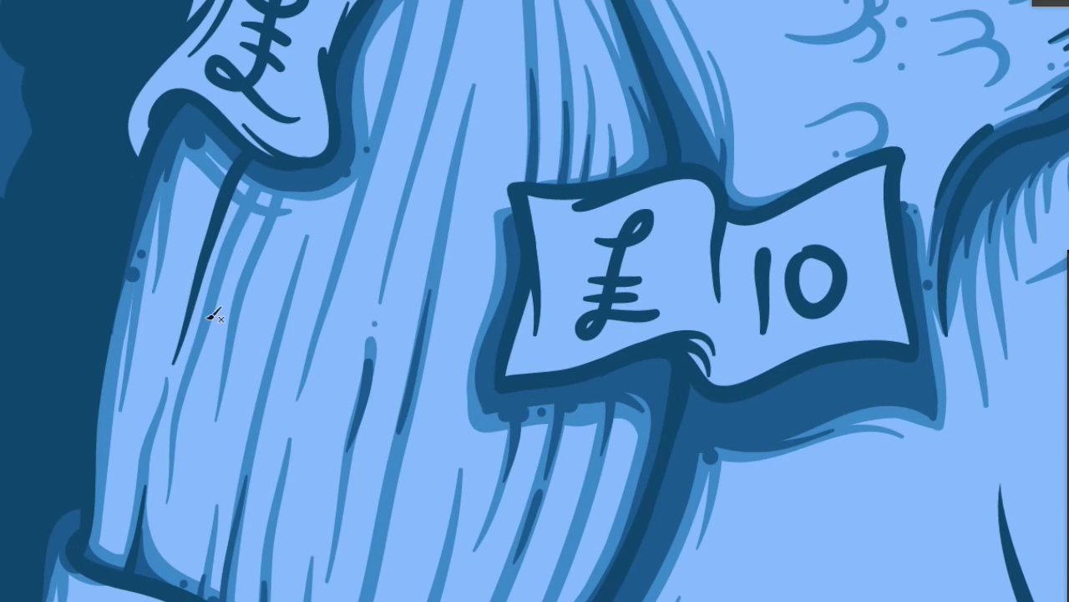
# Darken the pouch's left side and fill the gaps between the fold's light streaks in dark blue
pyautogui.moveTo(212, 310); pyautogui.dragTo(264, 180)
pyautogui.moveTo(239, 307); pyautogui.dragTo(271, 212)
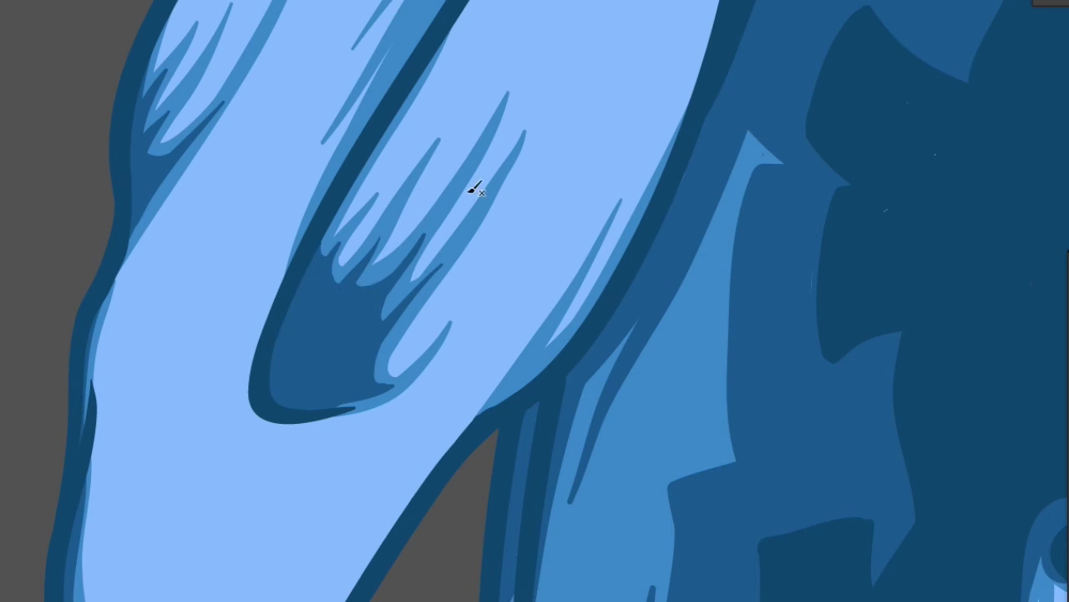
pyautogui.moveTo(343, 198); pyautogui.dragTo(353, 375)
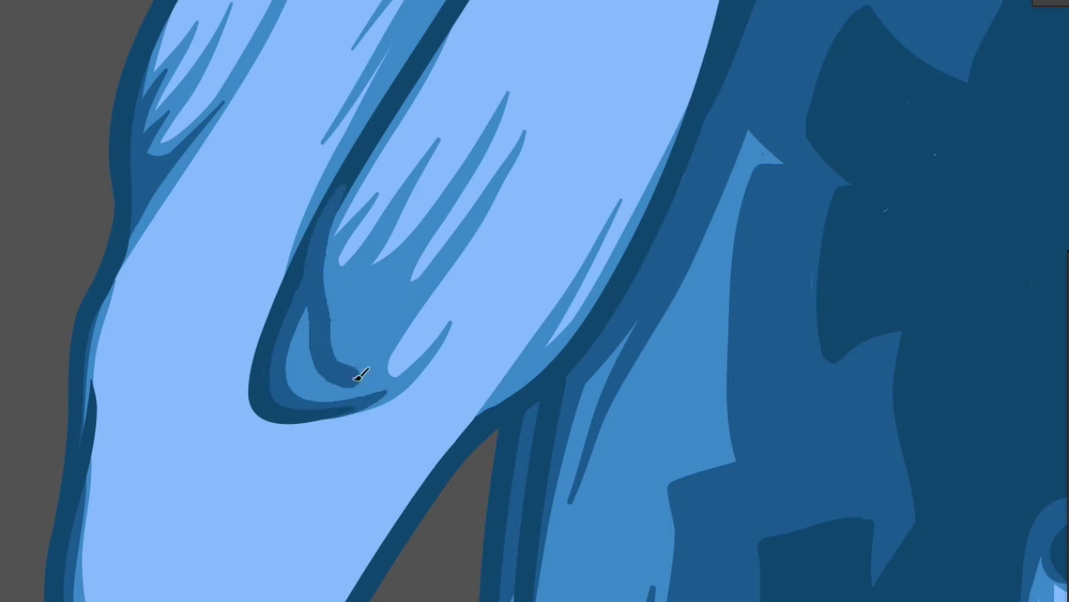
pyautogui.moveTo(487, 149)
pyautogui.mouseDown()
pyautogui.moveTo(310, 284)
pyautogui.moveTo(351, 384)
pyautogui.mouseUp()
pyautogui.moveTo(462, 240); pyautogui.dragTo(393, 301)
pyautogui.moveTo(389, 303); pyautogui.dragTo(422, 234)
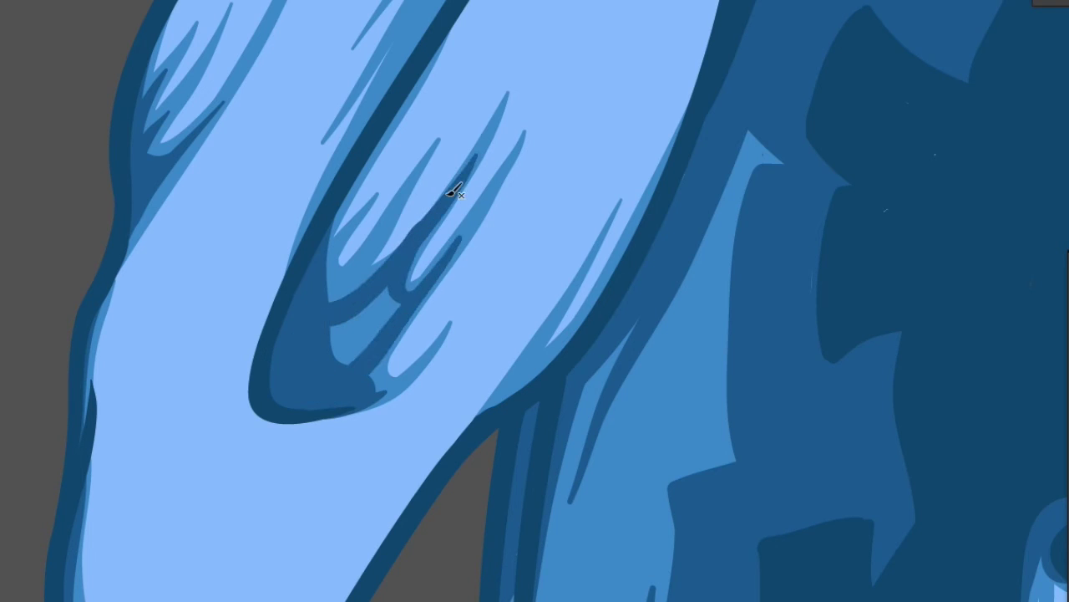
pyautogui.moveTo(430, 284); pyautogui.dragTo(383, 298)
# Dot small dark spots inside the fold and darken the light streak near its bottom
pyautogui.moveTo(465, 259); pyautogui.dragTo(397, 373)
pyautogui.click(409, 325)
pyautogui.click(403, 349)
pyautogui.click(420, 254)
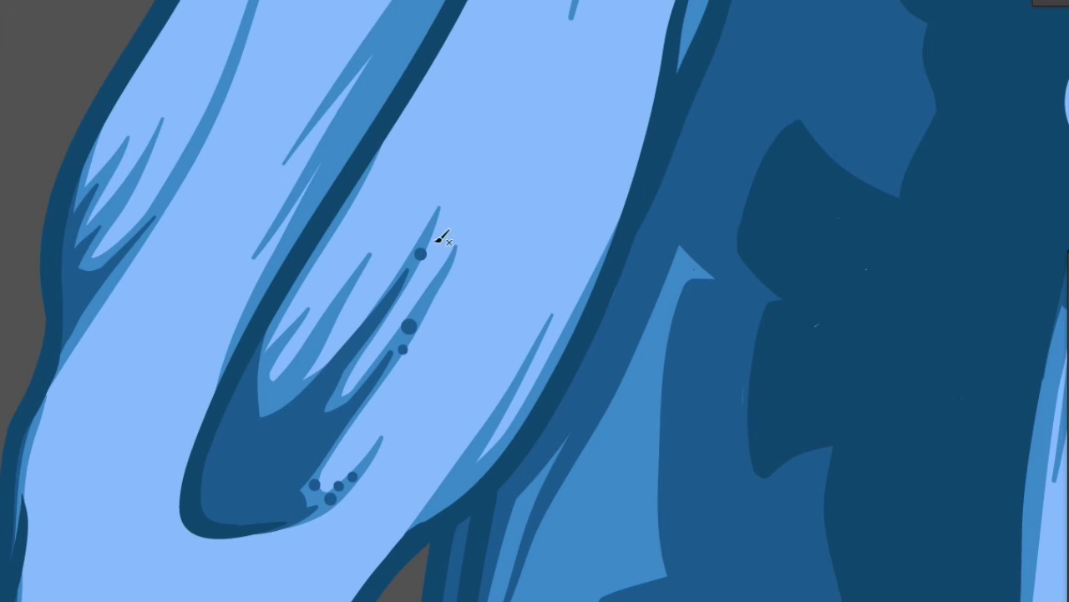
pyautogui.moveTo(322, 330); pyautogui.dragTo(276, 399)
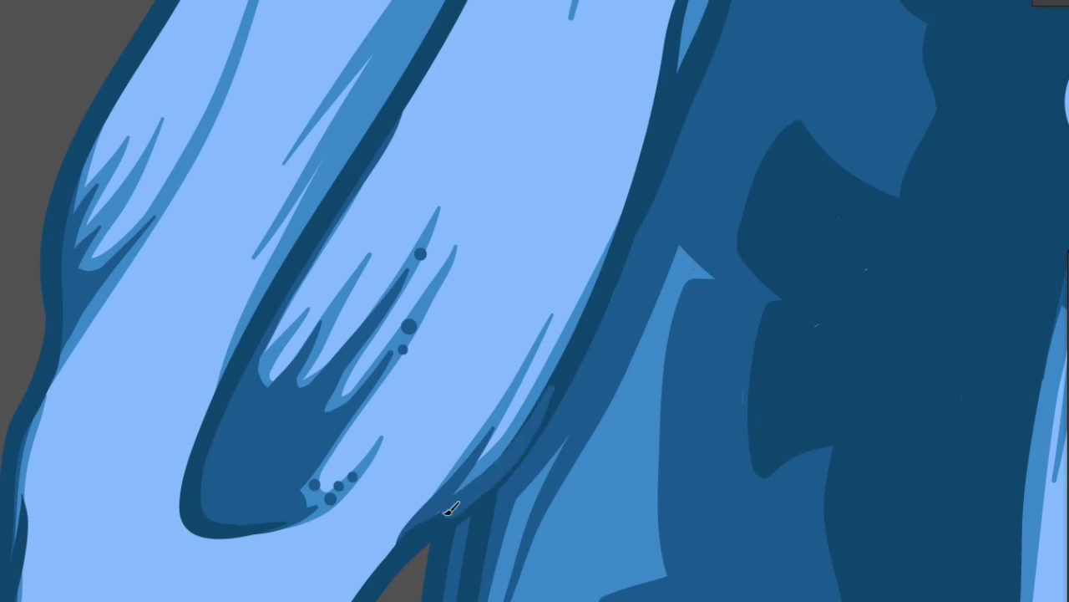
# Zoom and pan the view to bring the fold's tips into view
pyautogui.hotkey('ctrl', '-')
pyautogui.hotkey('ctrl', '-')
pyautogui.hotkey('ctrl', '+')
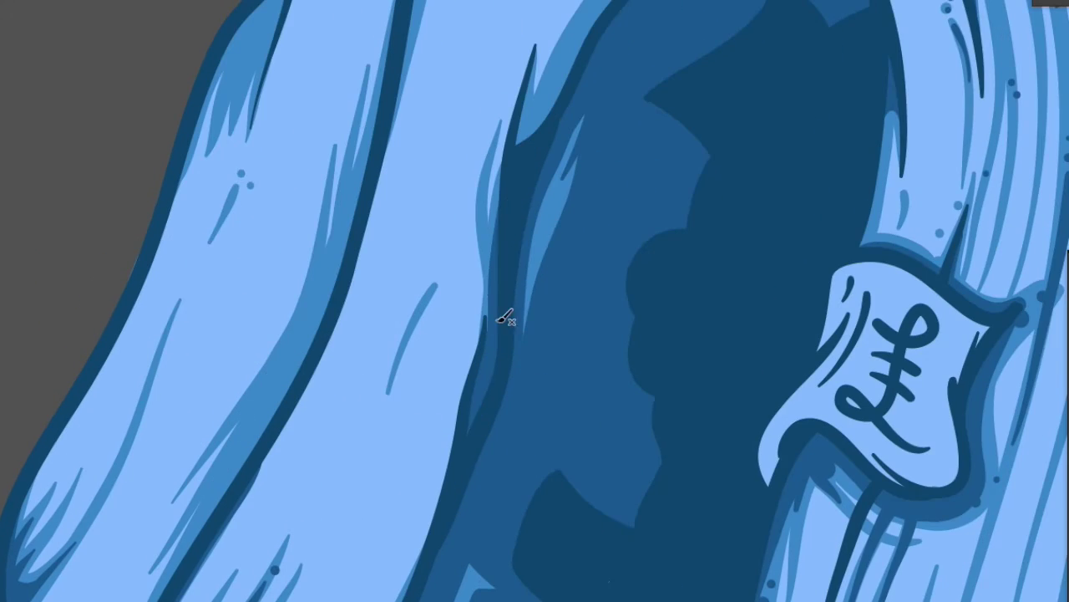
pyautogui.scroll(-2, 494, 382)
pyautogui.hotkey('ctrl', '-')
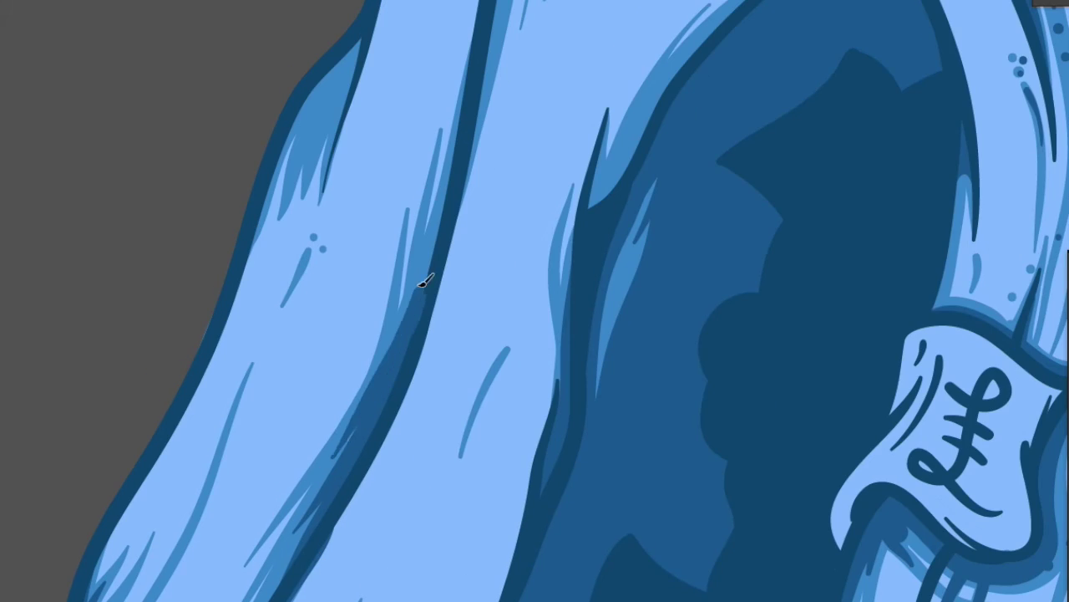
pyautogui.hotkey('ctrl', '+')
pyautogui.hotkey('ctrl', '+')
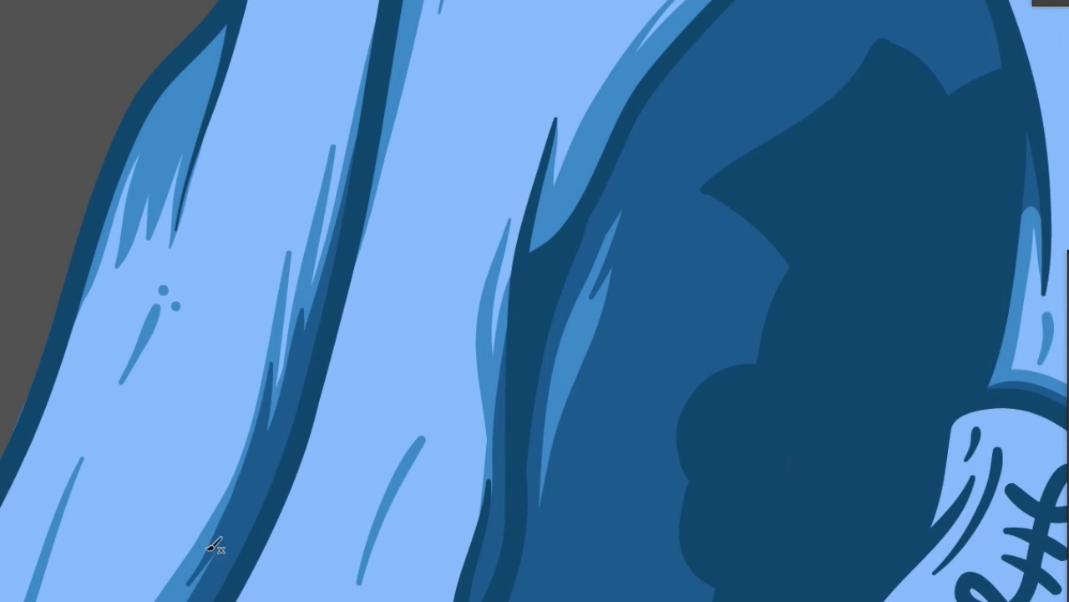
pyautogui.moveTo(241, 535); pyautogui.dragTo(336, 382)
pyautogui.moveTo(312, 446); pyautogui.dragTo(341, 338)
pyautogui.scroll(-2, 340, 337)
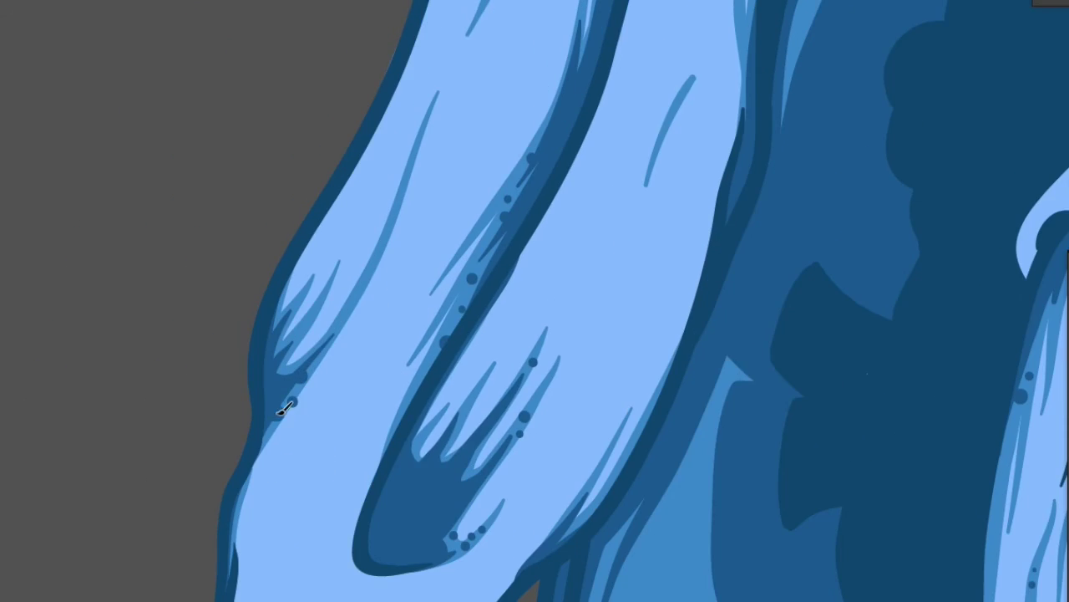
pyautogui.moveTo(282, 406); pyautogui.dragTo(351, 354)
pyautogui.moveTo(440, 253)
pyautogui.mouseDown()
pyautogui.moveTo(418, 273)
pyautogui.moveTo(410, 179)
pyautogui.moveTo(428, 218)
pyautogui.mouseUp()
# Shade the curved tip below the eye, thicken the brow line, and darken the eyebrow's lower edge
pyautogui.moveTo(441, 365); pyautogui.dragTo(326, 598)
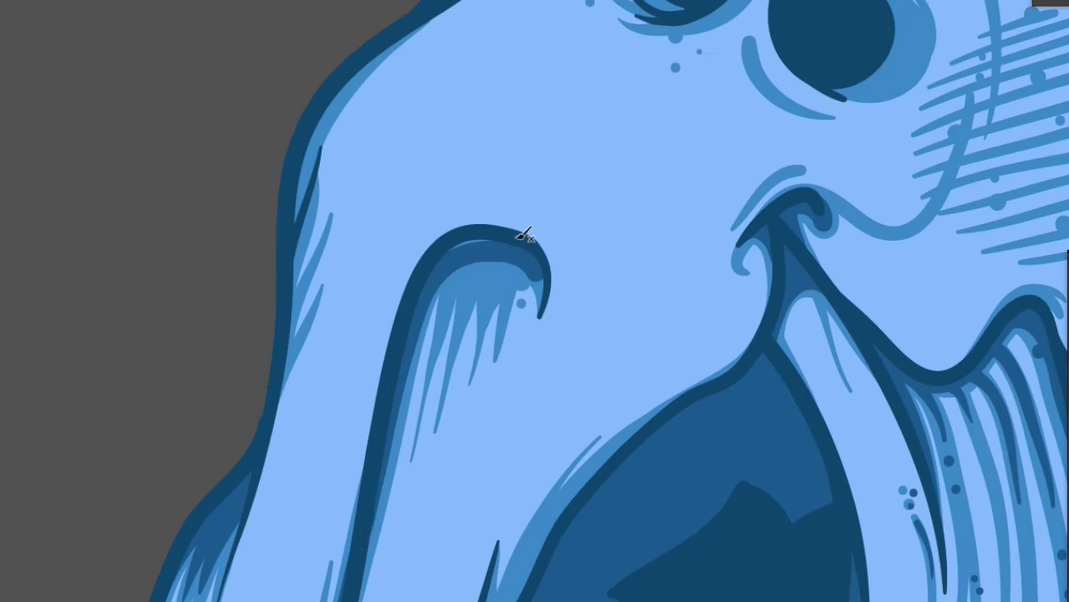
pyautogui.moveTo(479, 343); pyautogui.dragTo(481, 267)
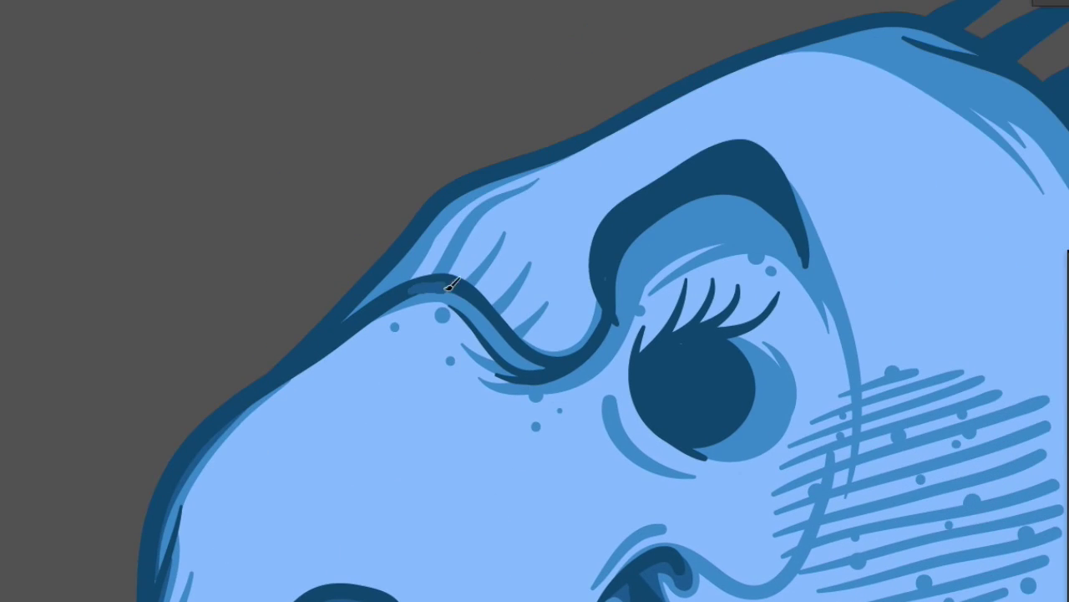
pyautogui.moveTo(449, 286)
pyautogui.mouseDown()
pyautogui.moveTo(502, 361)
pyautogui.moveTo(622, 311)
pyautogui.moveTo(812, 262)
pyautogui.moveTo(769, 238)
pyautogui.moveTo(626, 297)
pyautogui.mouseUp()
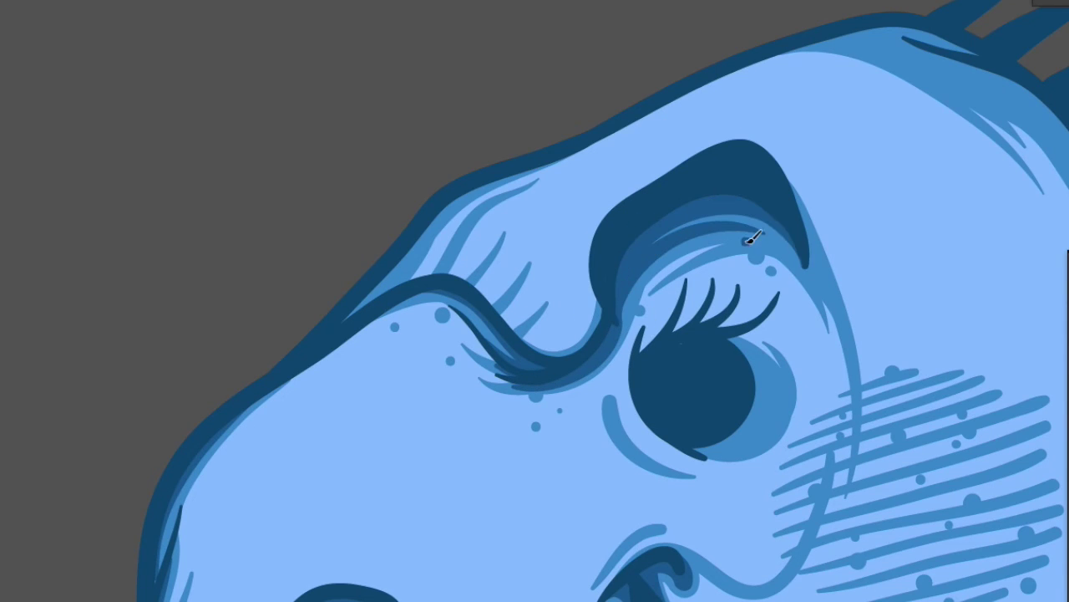
pyautogui.moveTo(610, 410); pyautogui.dragTo(635, 455)
pyautogui.moveTo(350, 326)
pyautogui.mouseDown()
pyautogui.moveTo(530, 158)
pyautogui.moveTo(516, 286)
pyautogui.mouseUp()
# Thicken the head's top and right outlines and darken the crescent beside the pupil
pyautogui.moveTo(685, 79)
pyautogui.mouseDown()
pyautogui.moveTo(563, 71)
pyautogui.moveTo(626, 101)
pyautogui.moveTo(425, 109)
pyautogui.moveTo(627, 74)
pyautogui.moveTo(802, 203)
pyautogui.moveTo(671, 91)
pyautogui.moveTo(881, 293)
pyautogui.mouseUp()
pyautogui.moveTo(911, 381)
pyautogui.mouseDown()
pyautogui.moveTo(535, 324)
pyautogui.moveTo(723, 248)
pyautogui.mouseUp()
pyautogui.moveTo(228, 341)
pyautogui.mouseDown()
pyautogui.moveTo(306, 270)
pyautogui.moveTo(255, 220)
pyautogui.mouseUp()
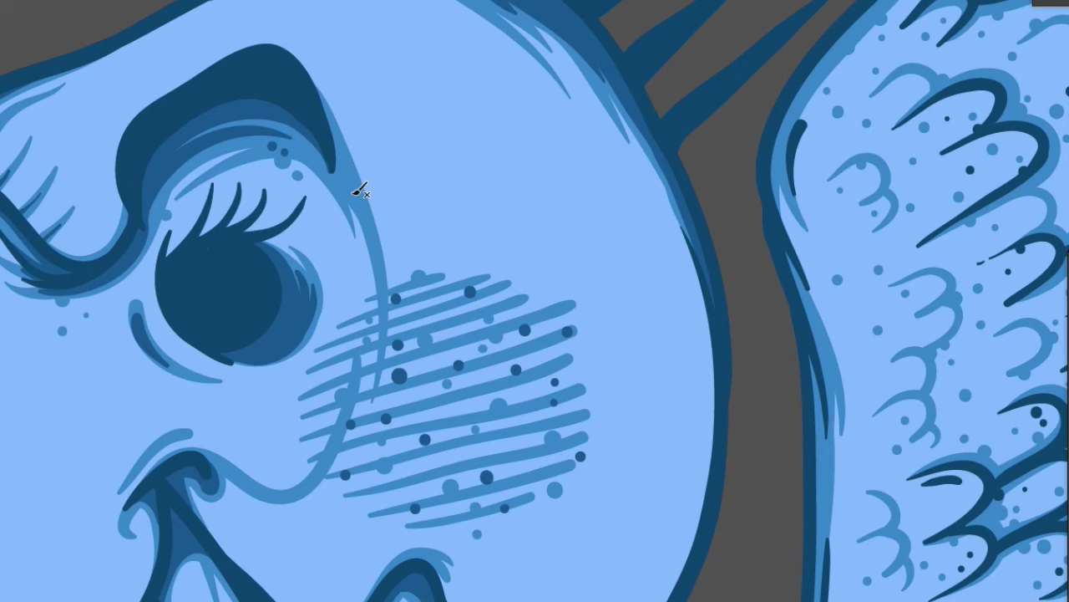
pyautogui.moveTo(823, 561); pyautogui.dragTo(334, 310)
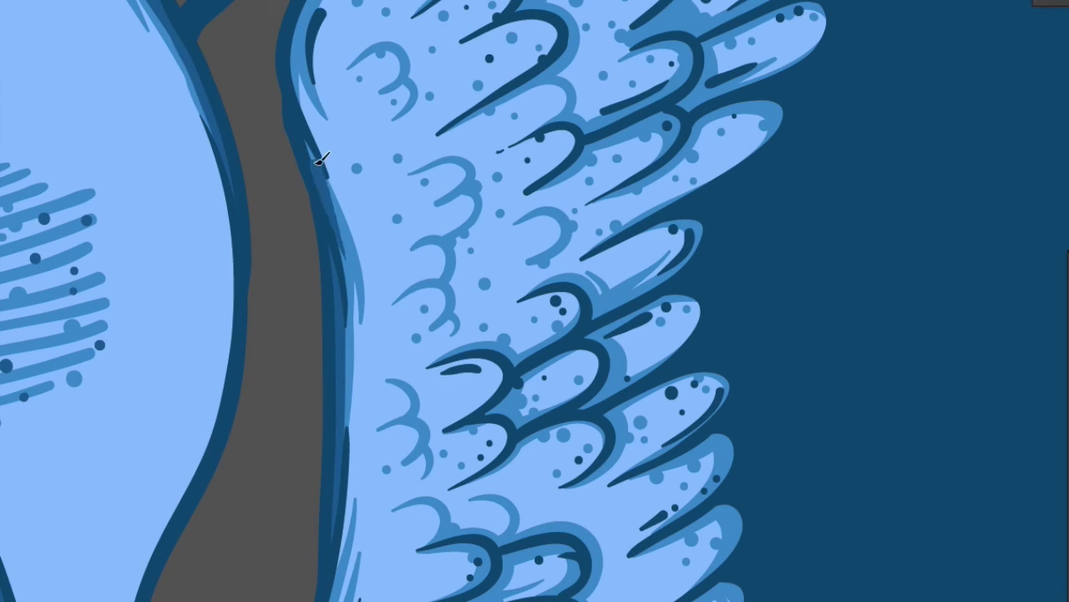
# Shade beside the grey shape near the wing and along the upper feather edge and gaps
pyautogui.scroll(-5, 356, 191)
pyautogui.moveTo(325, 191); pyautogui.dragTo(289, 309)
pyautogui.scroll(-5, 354, 365)
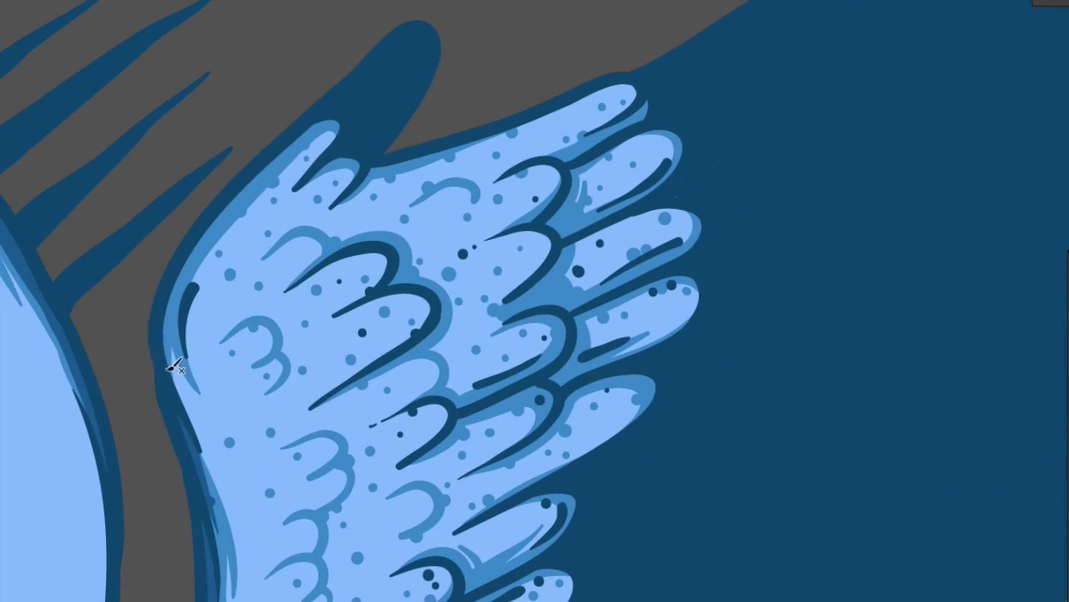
pyautogui.moveTo(172, 371); pyautogui.dragTo(216, 302)
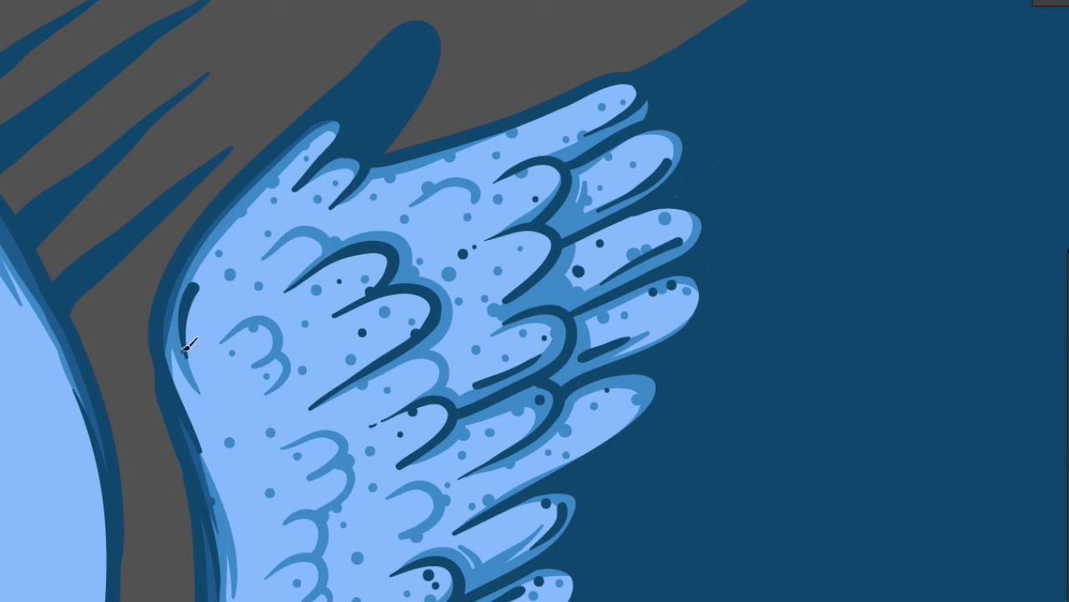
pyautogui.scroll(2, 441, 104)
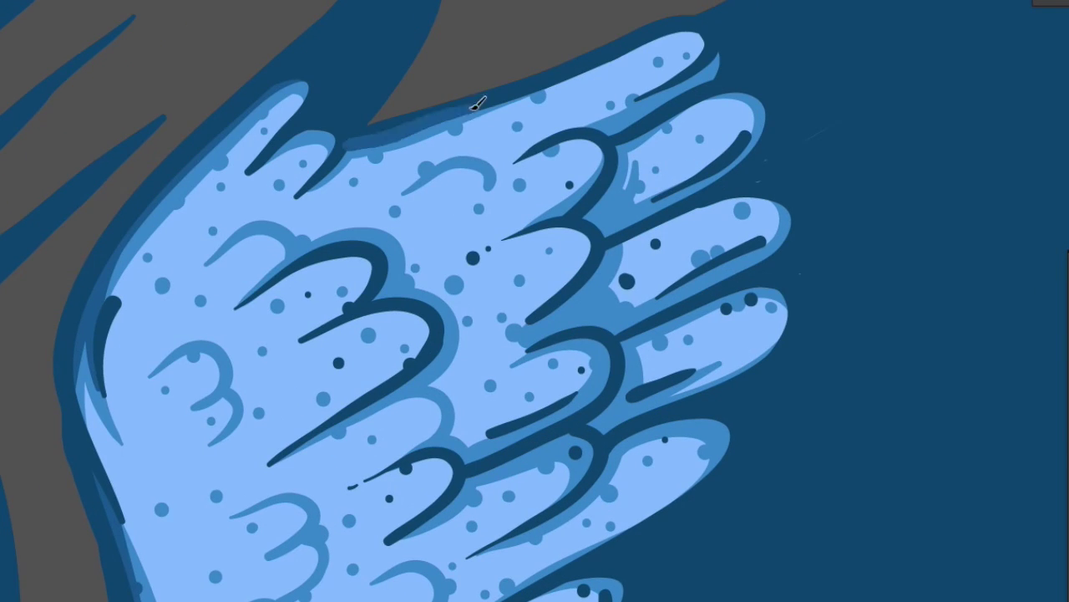
pyautogui.moveTo(600, 125); pyautogui.dragTo(736, 43)
pyautogui.moveTo(595, 224); pyautogui.dragTo(869, 92)
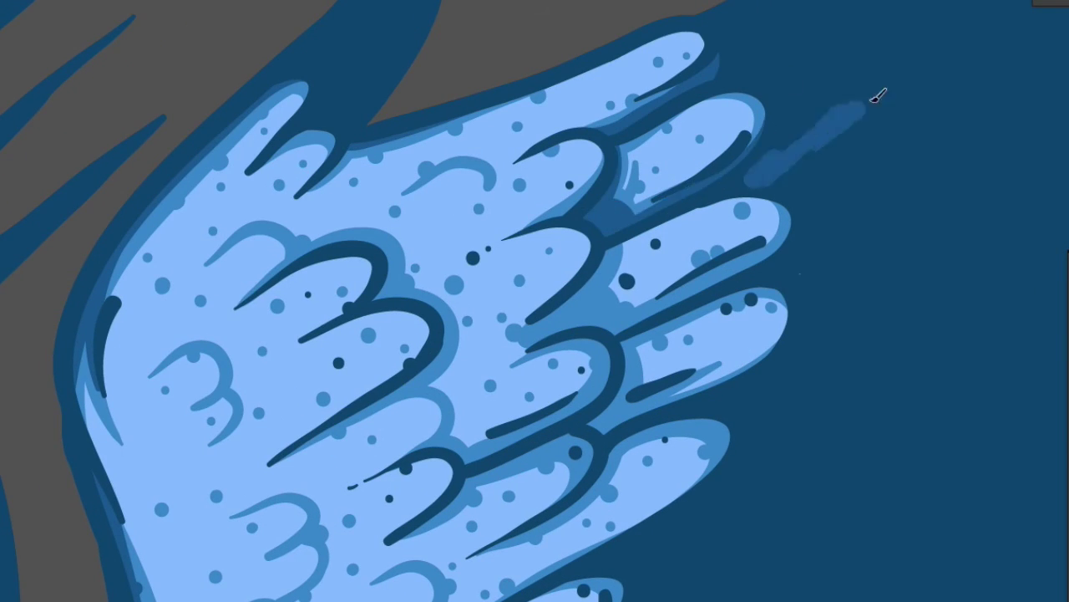
pyautogui.scroll(-3, 869, 92)
# Darken between the upper feathers, the top feather tip, and the middle feather edges
pyautogui.moveTo(493, 188)
pyautogui.mouseDown()
pyautogui.moveTo(598, 172)
pyautogui.moveTo(520, 203)
pyautogui.mouseUp()
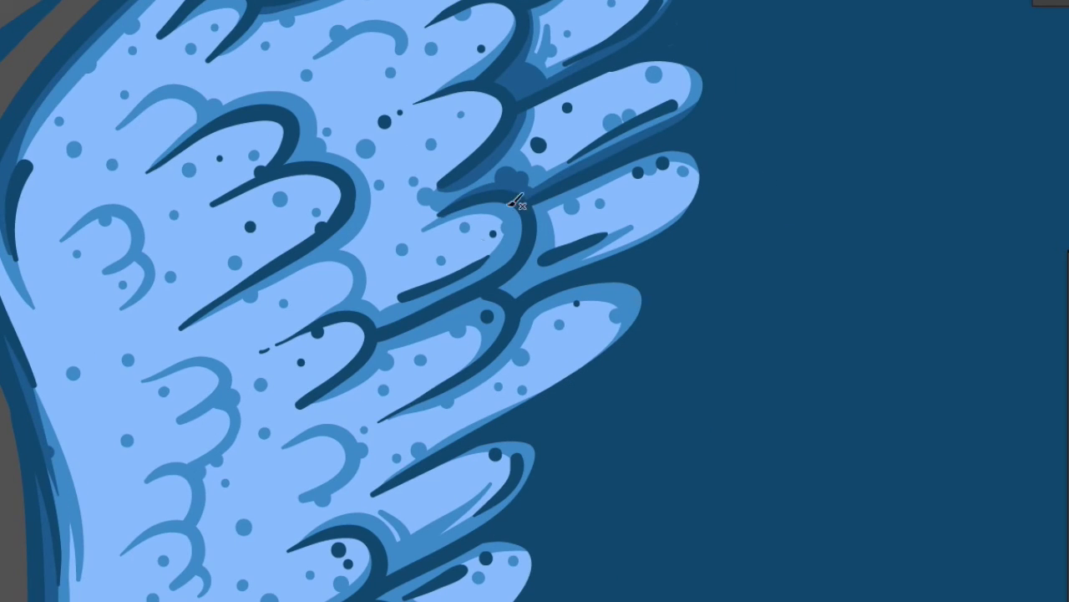
pyautogui.scroll(-3, 520, 203)
pyautogui.moveTo(382, 239)
pyautogui.mouseDown()
pyautogui.moveTo(549, 120)
pyautogui.moveTo(618, 175)
pyautogui.mouseUp()
pyautogui.moveTo(545, 126)
pyautogui.mouseDown()
pyautogui.moveTo(702, 72)
pyautogui.moveTo(650, 87)
pyautogui.mouseUp()
pyautogui.moveTo(518, 251)
pyautogui.mouseDown()
pyautogui.moveTo(573, 210)
pyautogui.moveTo(656, 205)
pyautogui.mouseUp()
pyautogui.moveTo(427, 322); pyautogui.dragTo(528, 266)
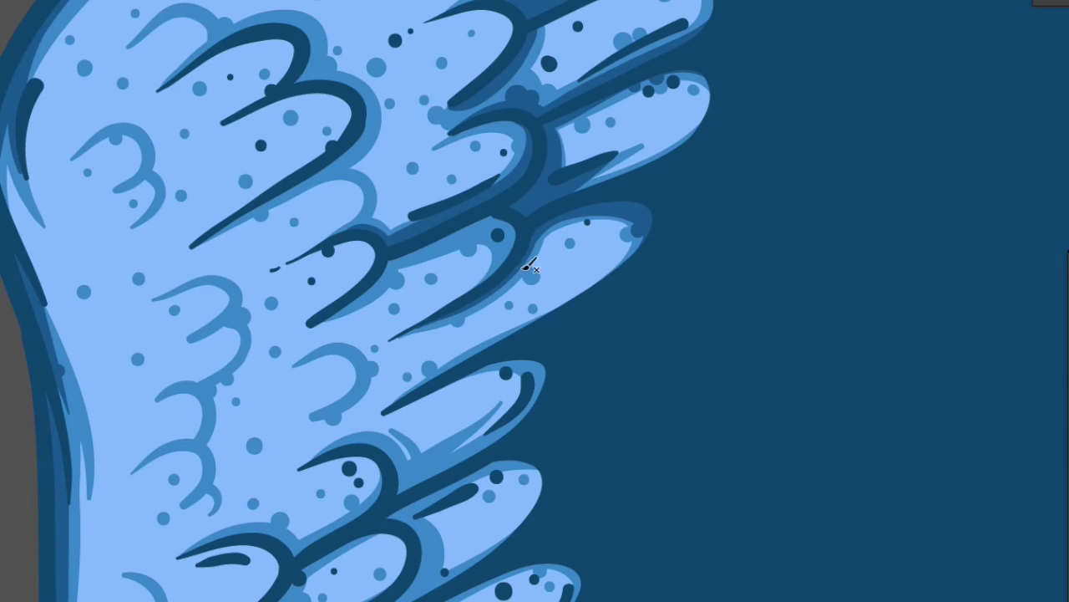
pyautogui.moveTo(486, 219); pyautogui.dragTo(388, 255)
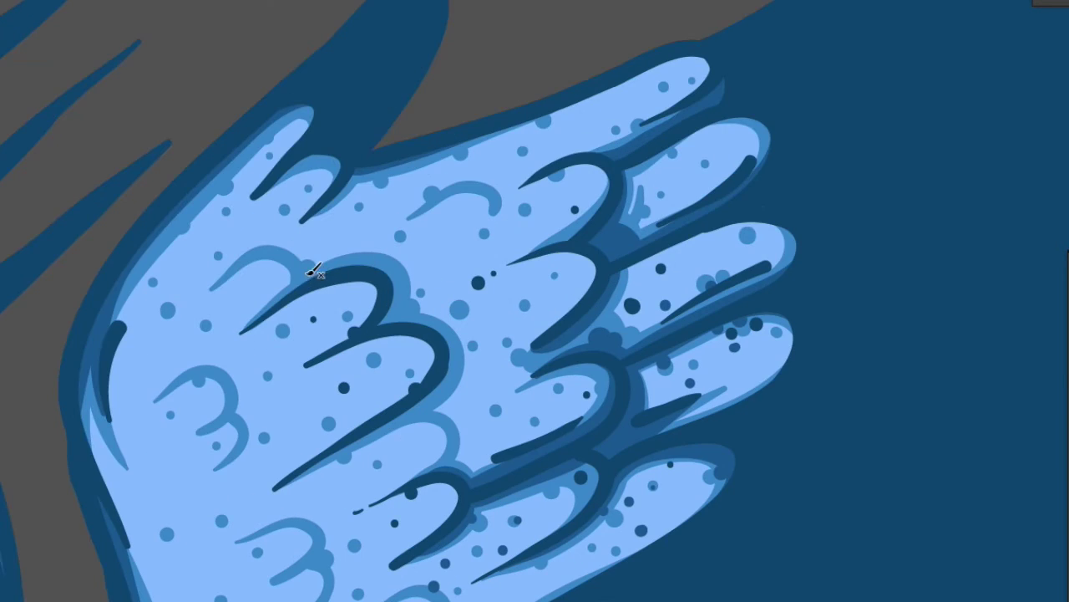
# Shade the feather curls, undo a misplaced patch on the top curl, and add a feather-tip inner stroke
pyautogui.moveTo(312, 273)
pyautogui.mouseDown()
pyautogui.moveTo(410, 291)
pyautogui.moveTo(261, 326)
pyautogui.mouseUp()
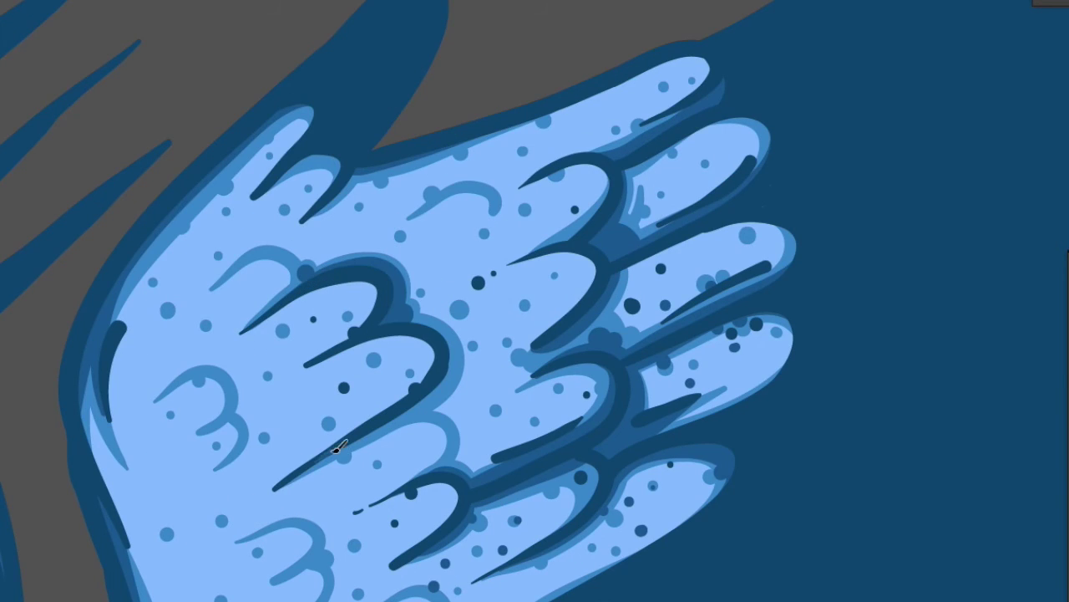
pyautogui.moveTo(339, 449); pyautogui.dragTo(465, 306)
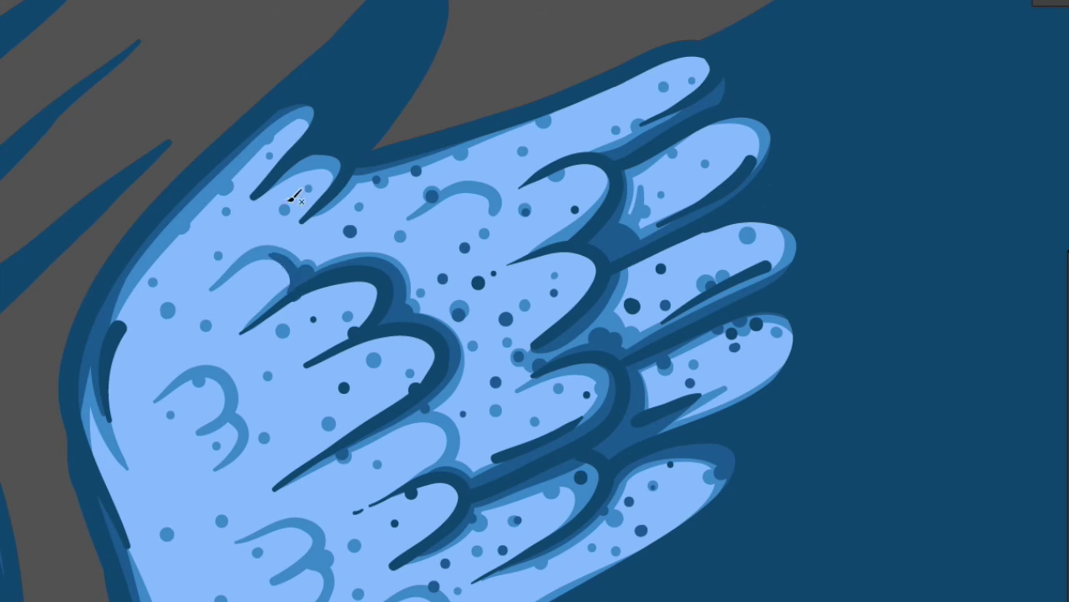
pyautogui.hotkey('ctrl', 'z')
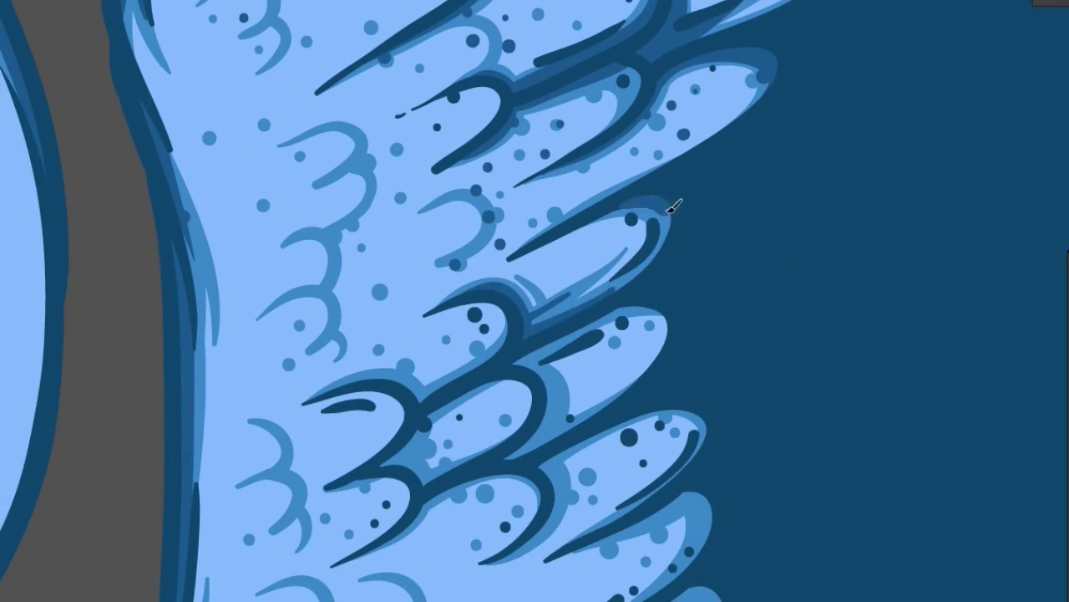
pyautogui.moveTo(675, 208); pyautogui.dragTo(610, 284)
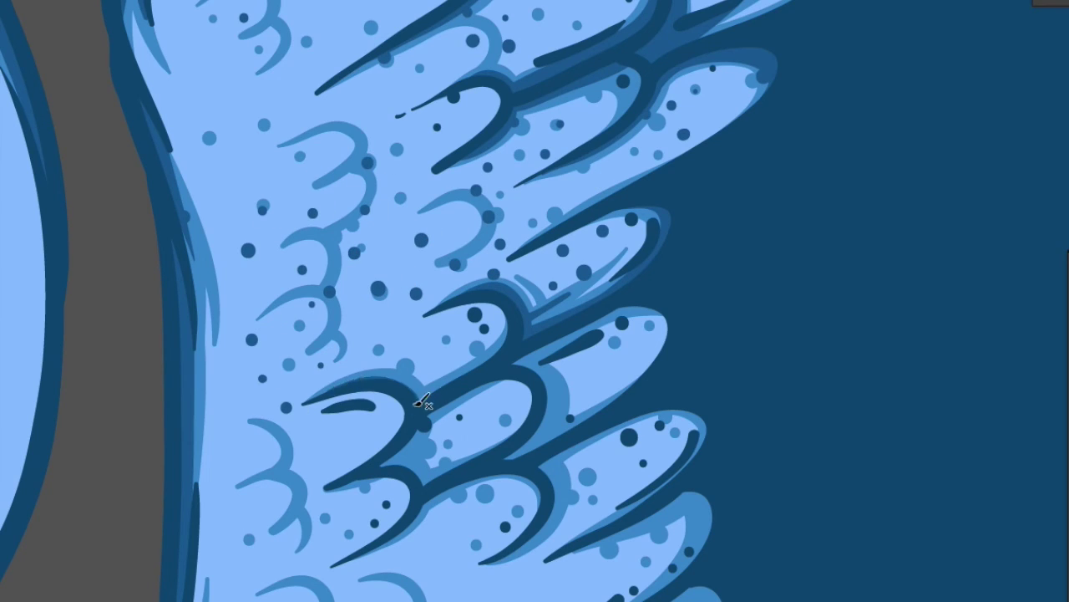
# Darken the middle feather with strokes and dots, then shade the right feather tips
pyautogui.moveTo(430, 398); pyautogui.dragTo(511, 349)
pyautogui.click(473, 389)
pyautogui.moveTo(392, 455); pyautogui.dragTo(477, 468)
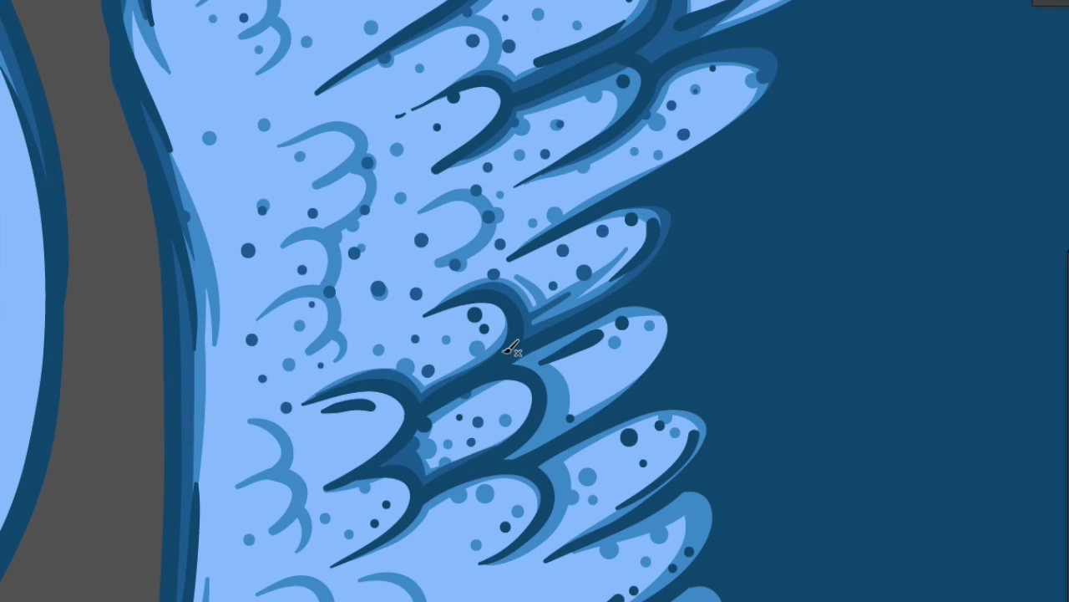
pyautogui.moveTo(592, 506)
pyautogui.mouseDown()
pyautogui.moveTo(672, 342)
pyautogui.moveTo(777, 335)
pyautogui.moveTo(724, 390)
pyautogui.mouseUp()
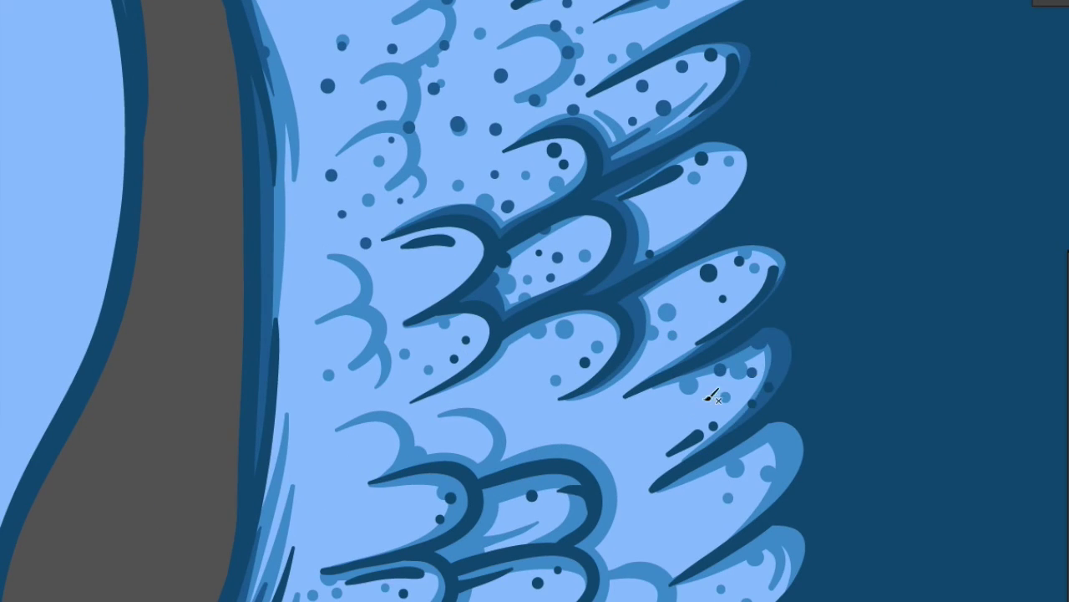
pyautogui.moveTo(575, 328); pyautogui.dragTo(489, 222)
# Trace dark curved strokes along the lower, upper, and small feather curls
pyautogui.scroll(-2, 462, 265)
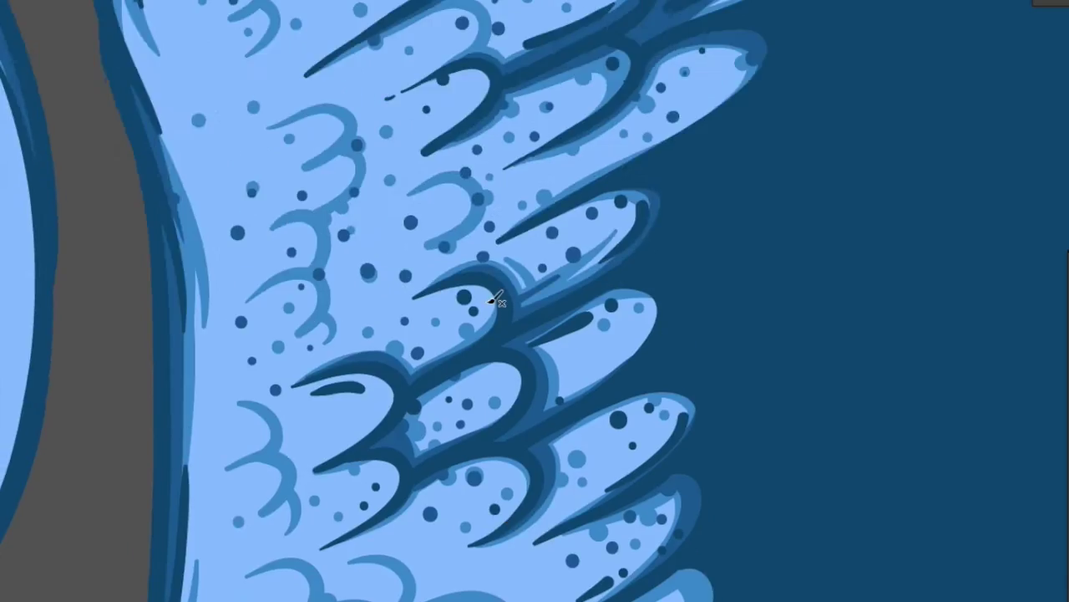
pyautogui.scroll(-4, 462, 266)
pyautogui.scroll(6, 511, 195)
pyautogui.scroll(2, 508, 196)
pyautogui.moveTo(474, 401); pyautogui.dragTo(523, 459)
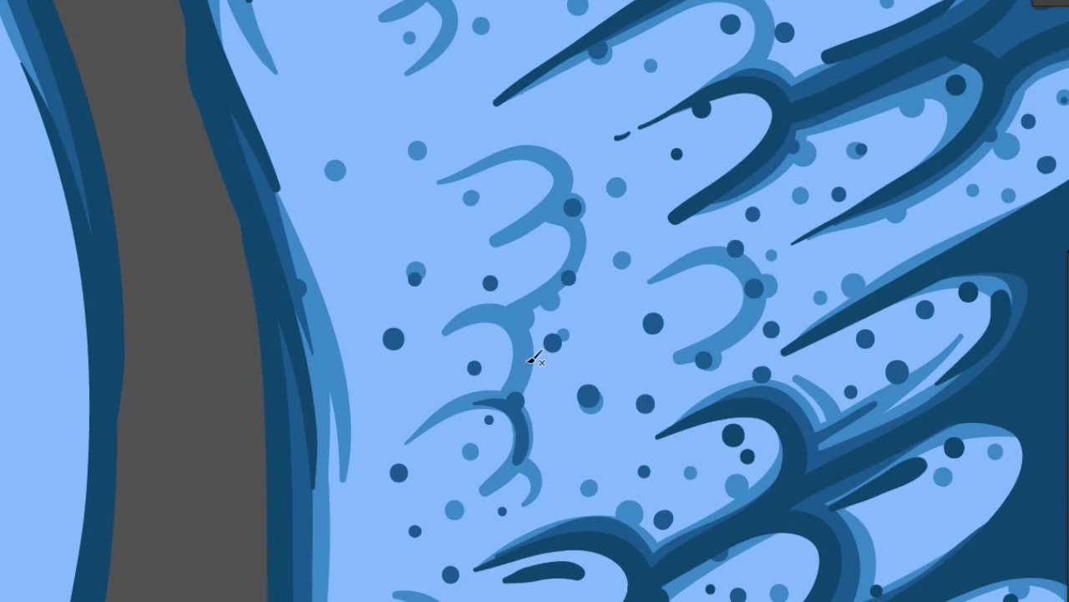
pyautogui.scroll(2, 514, 286)
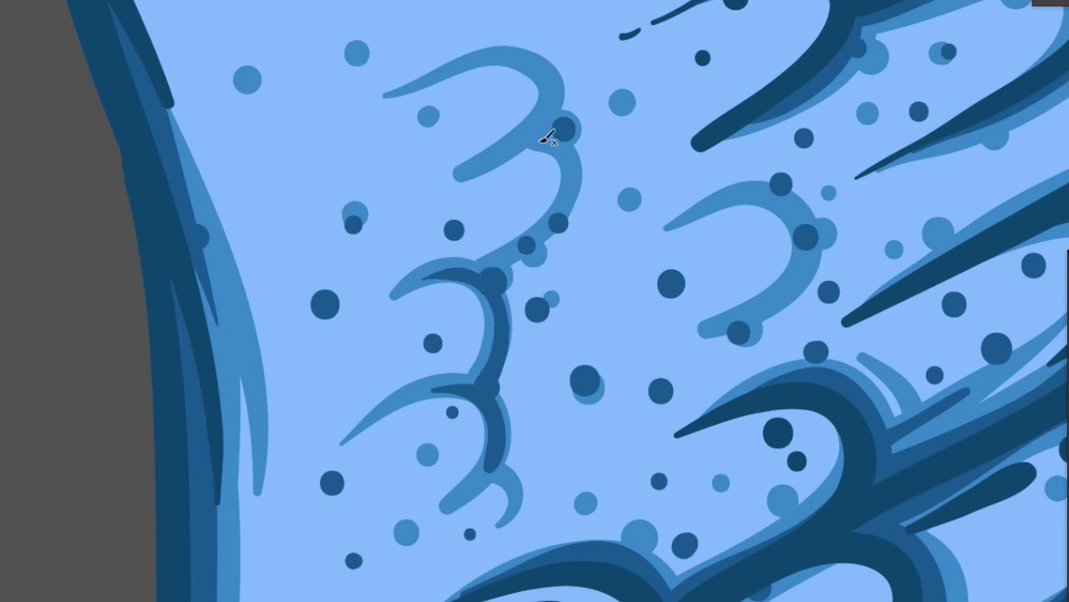
pyautogui.scroll(3, 544, 143)
pyautogui.moveTo(455, 201); pyautogui.dragTo(531, 271)
pyautogui.scroll(-2, 520, 275)
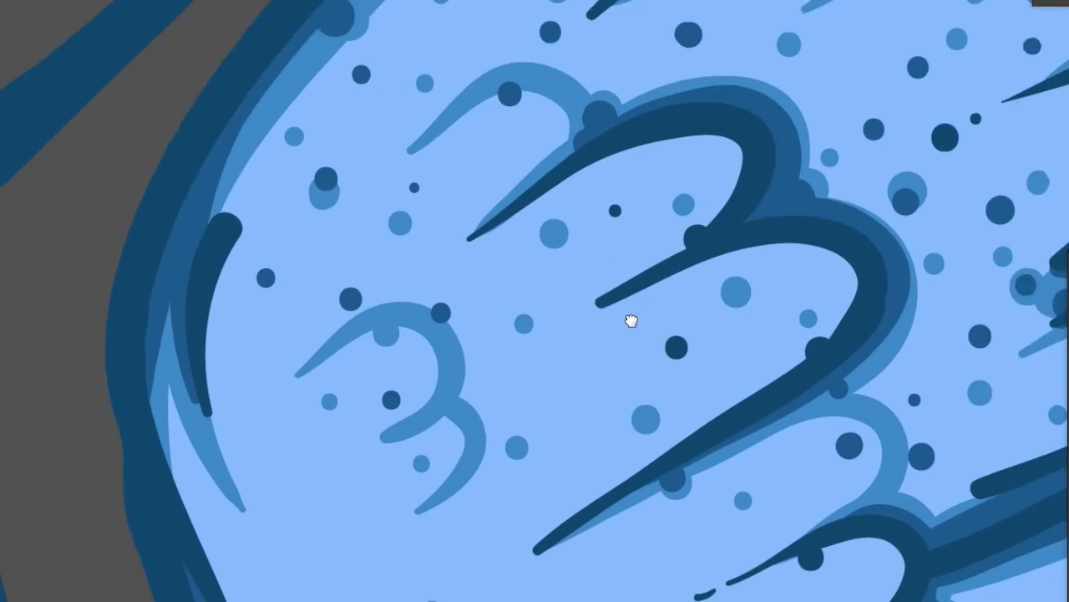
pyautogui.scroll(2, 633, 317)
pyautogui.moveTo(425, 349); pyautogui.dragTo(555, 428)
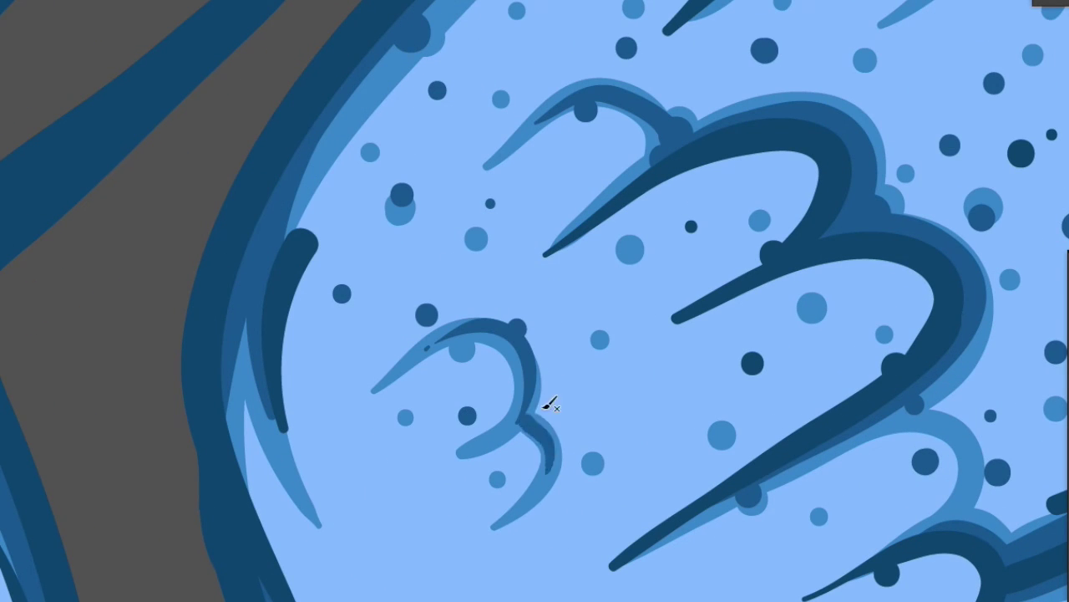
pyautogui.scroll(-2, 544, 283)
pyautogui.scroll(-2, 498, 256)
pyautogui.scroll(-1, 513, 309)
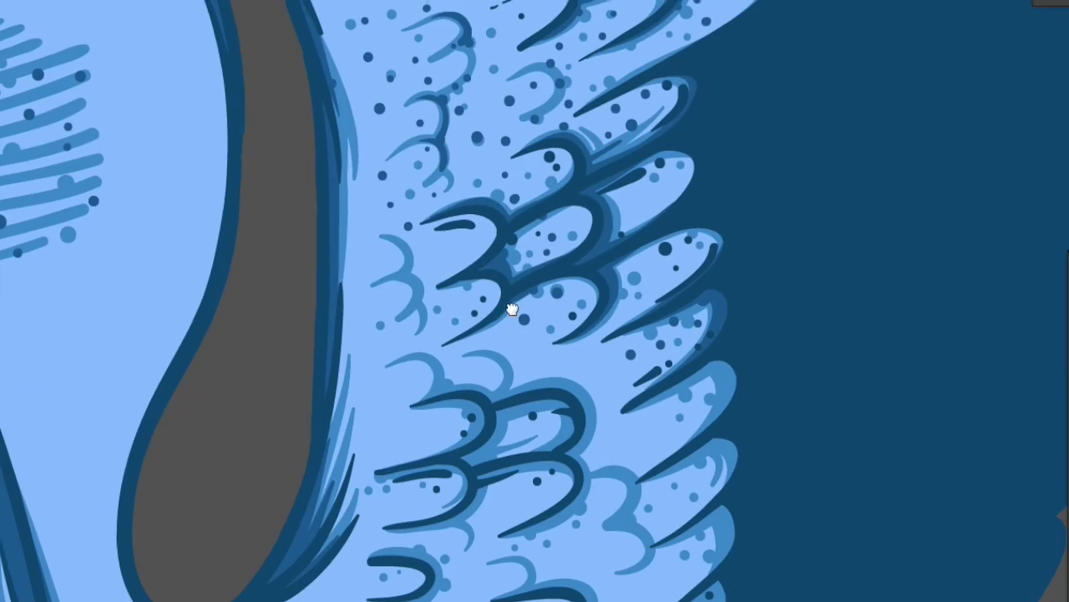
# Stroke the lower and left feather curls in dark blue and dot small spots near them
pyautogui.scroll(2, 626, 381)
pyautogui.scroll(2, 478, 393)
pyautogui.moveTo(477, 394); pyautogui.dragTo(739, 505)
pyautogui.moveTo(473, 354); pyautogui.dragTo(458, 399)
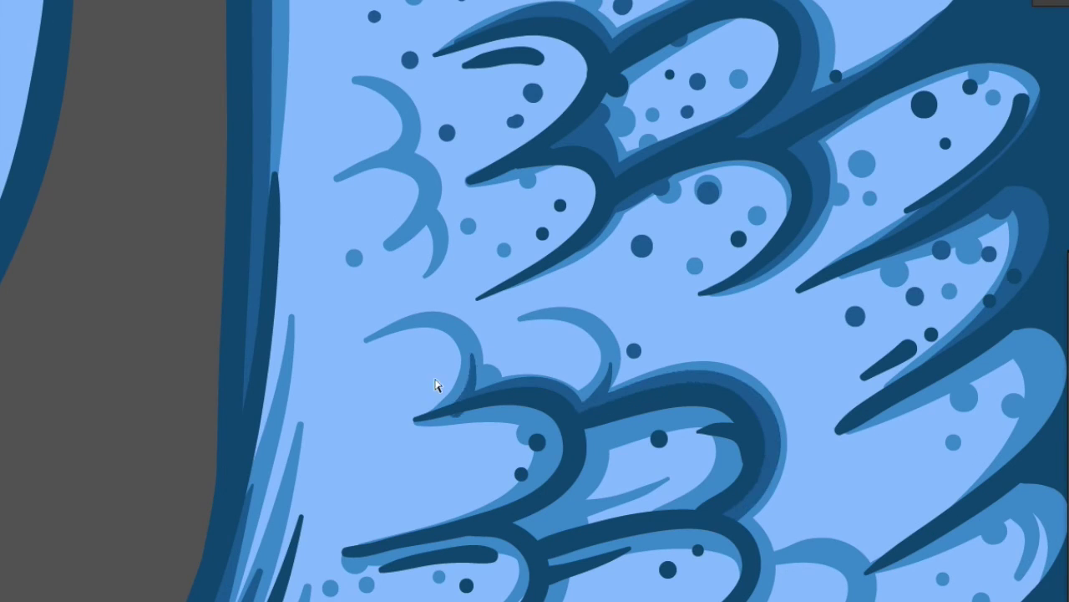
pyautogui.scroll(2, 468, 188)
pyautogui.moveTo(525, 313)
pyautogui.mouseDown()
pyautogui.moveTo(531, 388)
pyautogui.moveTo(574, 441)
pyautogui.mouseUp()
pyautogui.click(523, 412)
pyautogui.click(509, 422)
pyautogui.click(451, 444)
# Add dark strokes on the upper and lower curls and refine shading around the left curl
pyautogui.moveTo(505, 224); pyautogui.dragTo(539, 284)
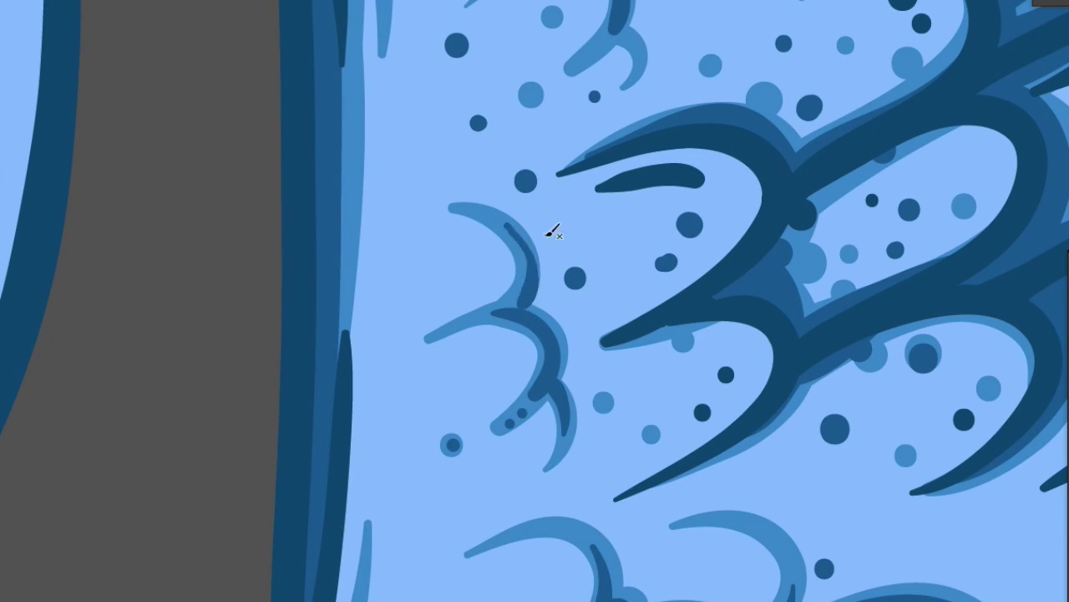
pyautogui.scroll(-3, 542, 276)
pyautogui.scroll(1, 477, 270)
pyautogui.scroll(1, 499, 241)
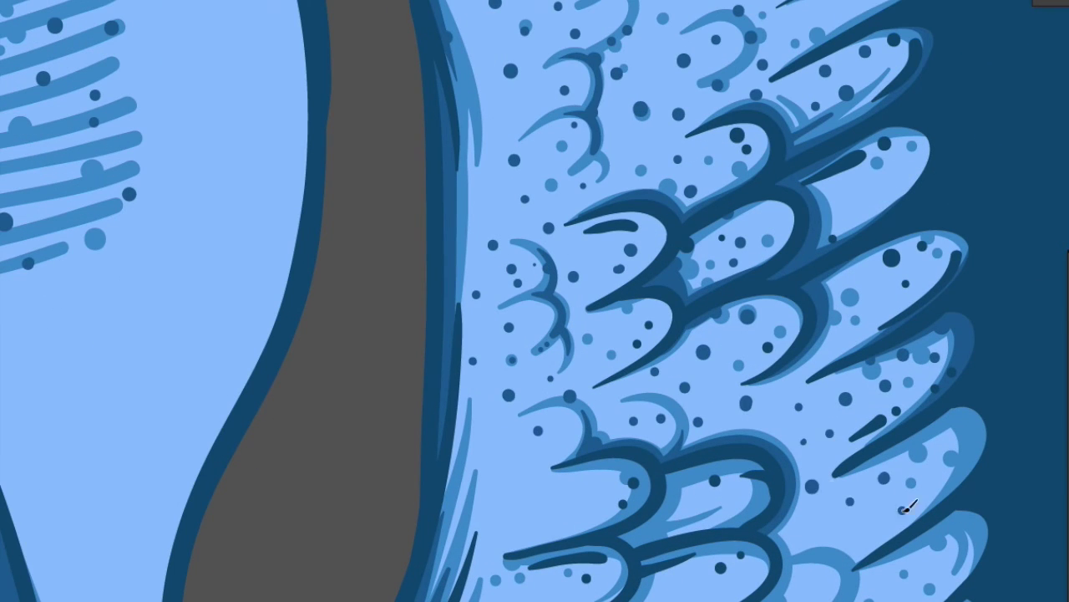
pyautogui.moveTo(913, 508); pyautogui.dragTo(640, 223)
pyautogui.moveTo(548, 402); pyautogui.dragTo(514, 434)
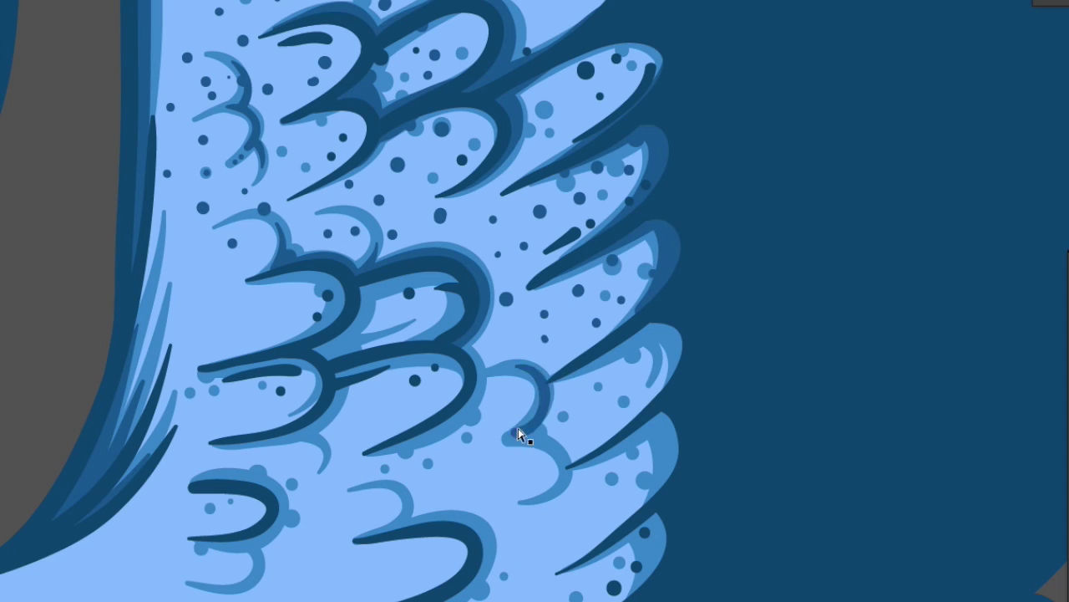
pyautogui.moveTo(401, 442); pyautogui.dragTo(477, 354)
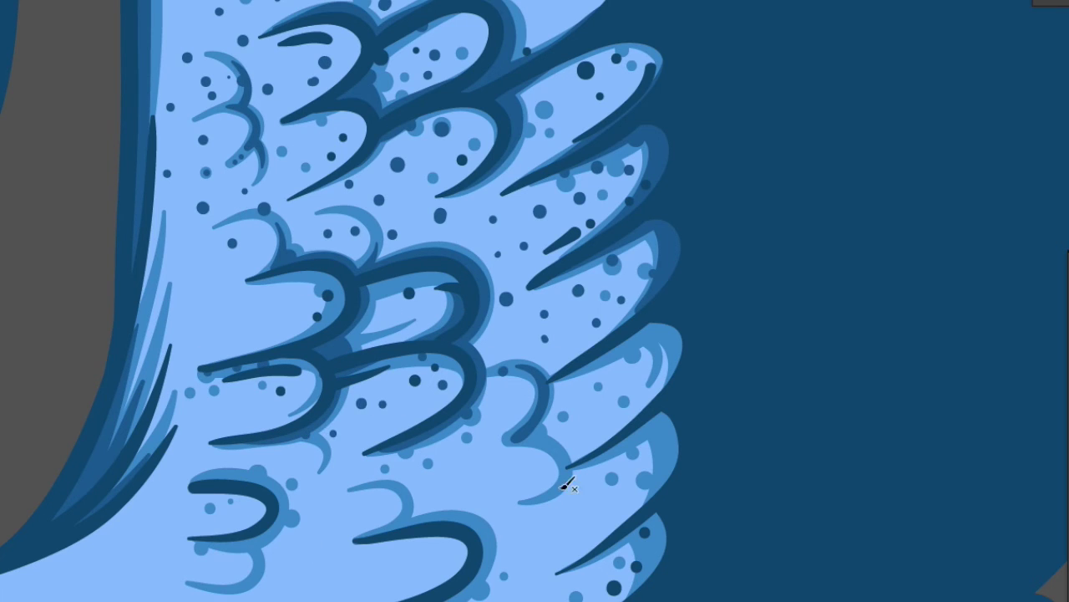
# Paint dark strokes along the curl's right edge and the right feather pockets
pyautogui.scroll(1, 573, 473)
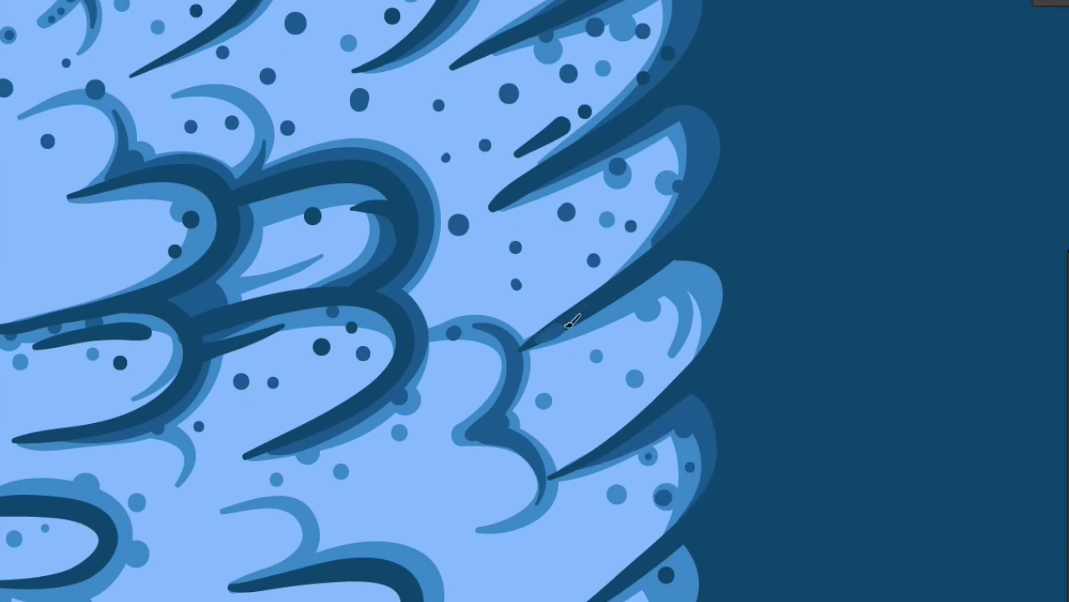
pyautogui.scroll(-1, 609, 437)
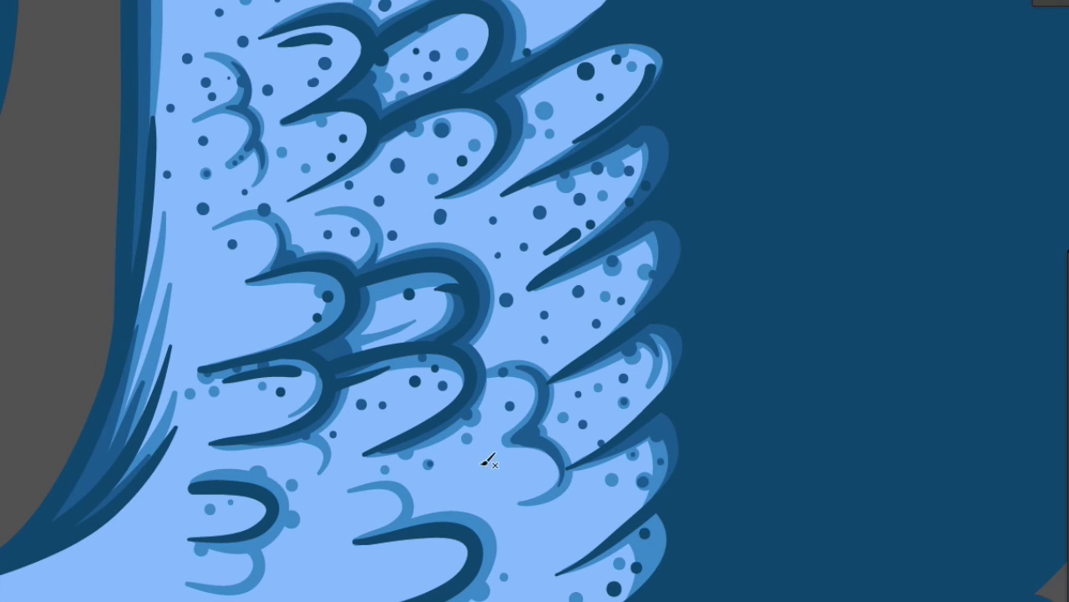
pyautogui.scroll(-1, 428, 508)
pyautogui.scroll(2, 418, 451)
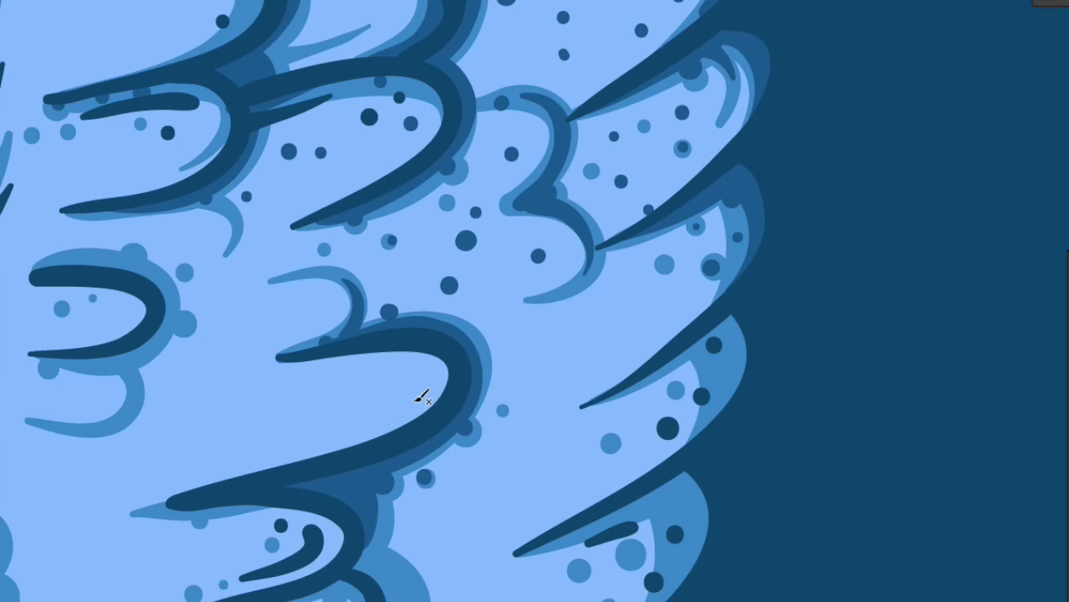
pyautogui.scroll(1, 420, 394)
pyautogui.moveTo(558, 309); pyautogui.dragTo(514, 500)
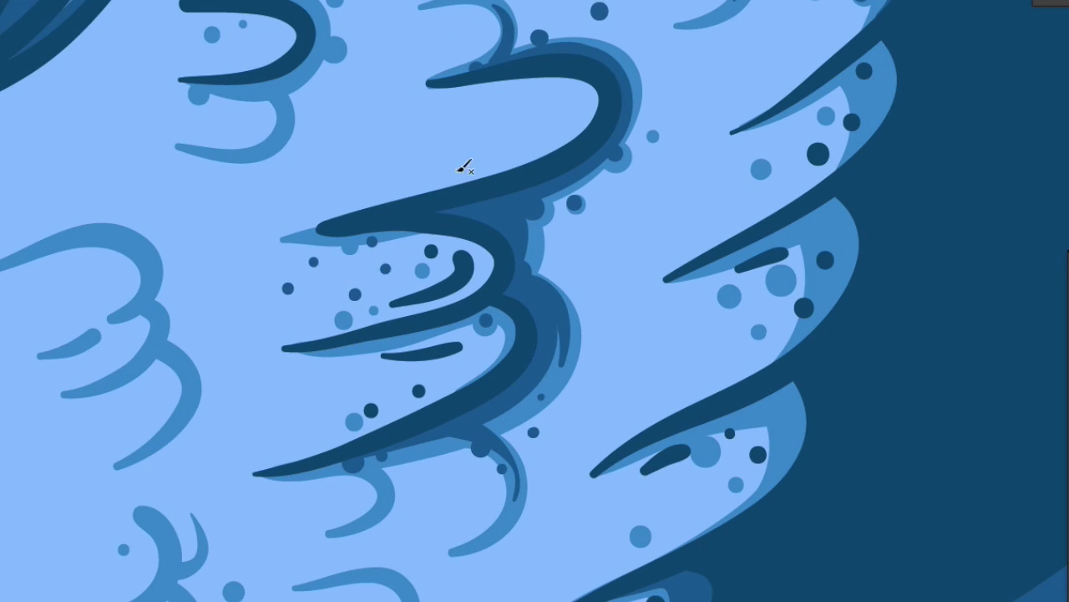
pyautogui.moveTo(816, 31); pyautogui.dragTo(855, 162)
pyautogui.moveTo(680, 267); pyautogui.dragTo(871, 406)
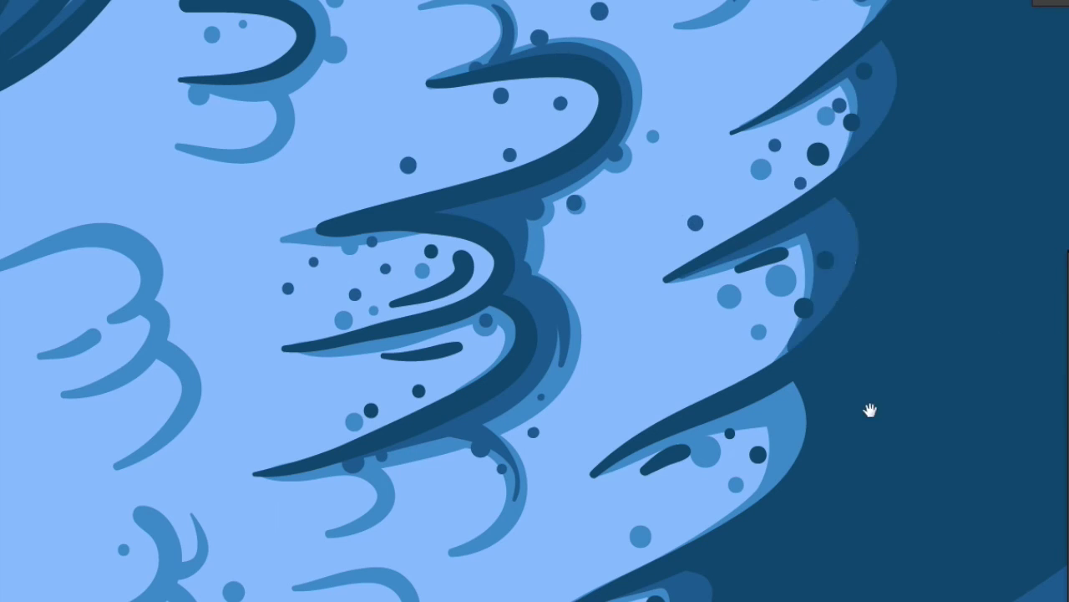
pyautogui.moveTo(798, 385); pyautogui.dragTo(685, 163)
pyautogui.scroll(-2, 430, 243)
pyautogui.hscroll(-2, 520, 131)
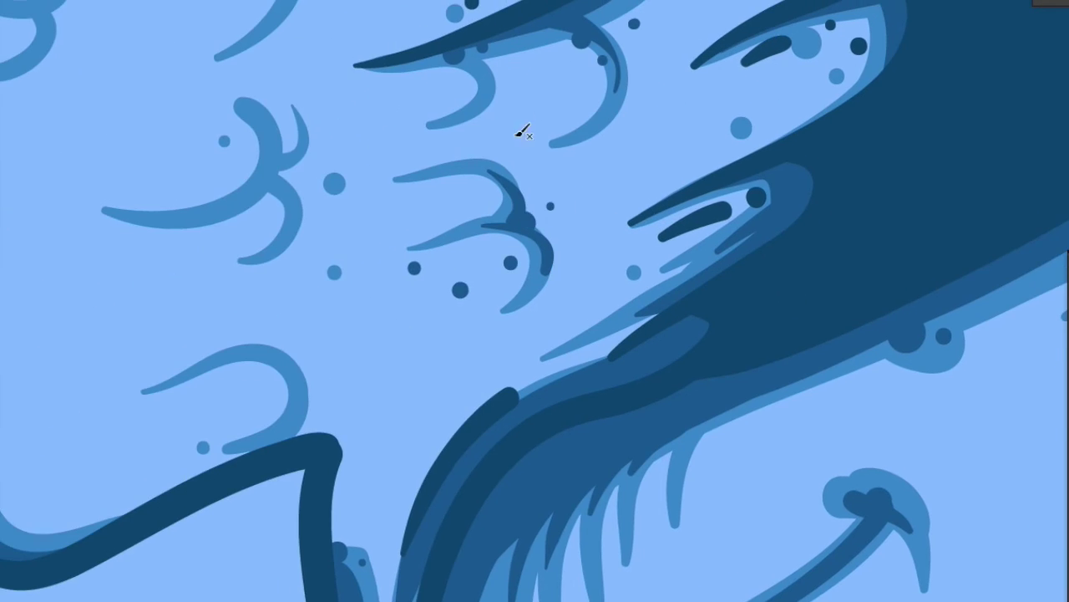
# Add a dark stroke along the hook curve with three dark dots beside it
pyautogui.scroll(2, 520, 413)
pyautogui.moveTo(515, 415)
pyautogui.mouseDown()
pyautogui.moveTo(508, 341)
pyautogui.moveTo(529, 382)
pyautogui.moveTo(525, 428)
pyautogui.mouseUp()
pyautogui.click(447, 411)
pyautogui.click(473, 384)
pyautogui.click(362, 416)
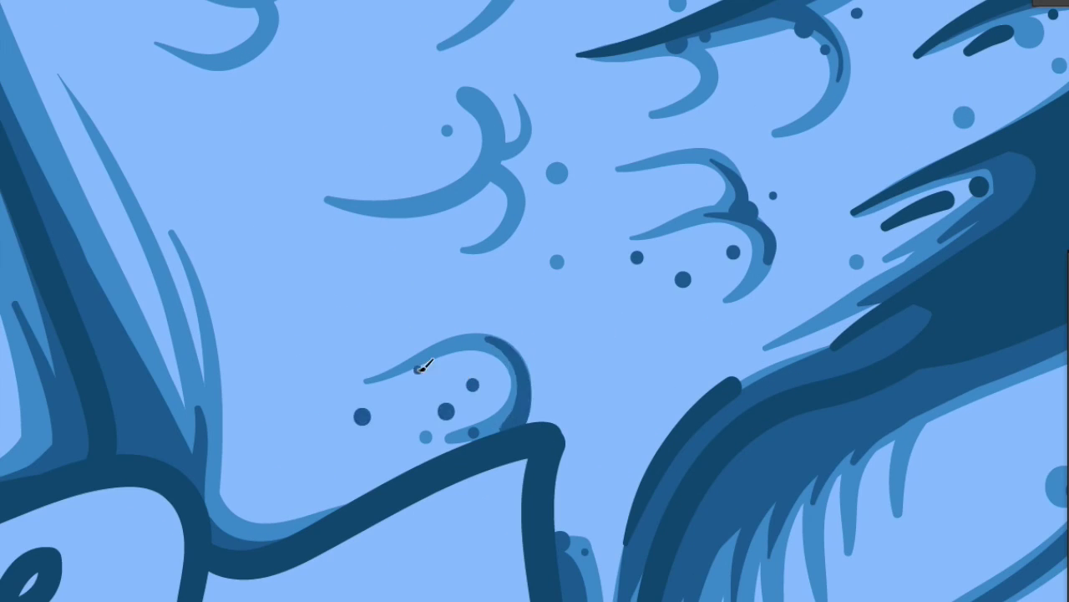
# Darken the inner arms of the swirl and scatter dark dots around it
pyautogui.moveTo(407, 205); pyautogui.dragTo(484, 160)
pyautogui.moveTo(482, 113); pyautogui.dragTo(489, 161)
pyautogui.moveTo(513, 212); pyautogui.dragTo(490, 161)
pyautogui.click(578, 231)
pyautogui.click(383, 142)
pyautogui.scroll(-2, 429, 172)
pyautogui.scroll(2, 568, 219)
# Add more dark dots around the swirl and dark strokes over the top swirl
pyautogui.click(470, 265)
pyautogui.click(406, 101)
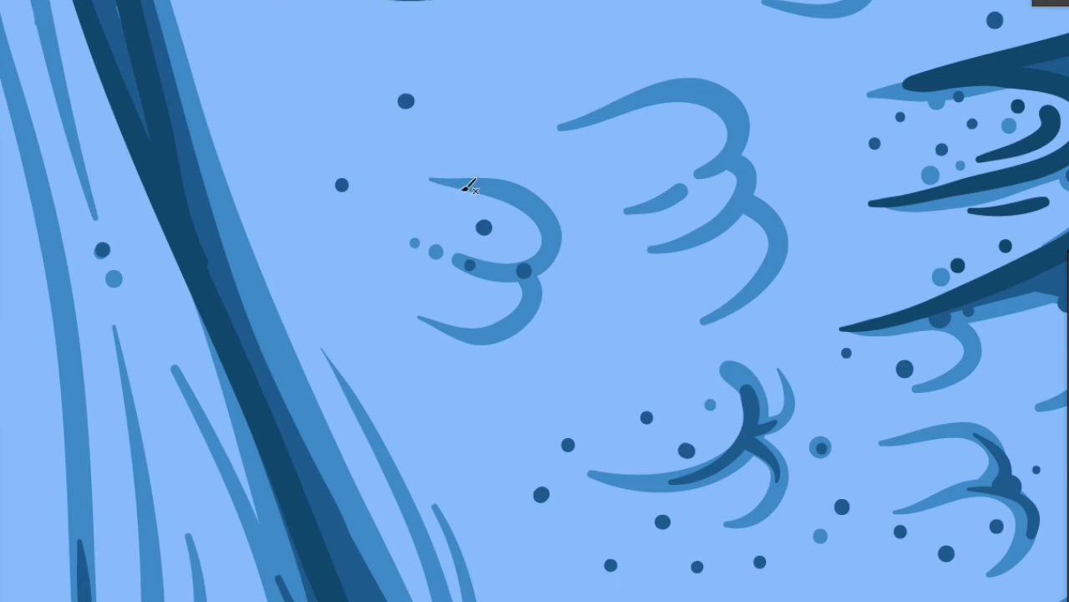
pyautogui.scroll(-2, 451, 178)
pyautogui.scroll(2, 530, 136)
pyautogui.moveTo(639, 125); pyautogui.dragTo(635, 167)
pyautogui.moveTo(535, 119); pyautogui.dragTo(675, 40)
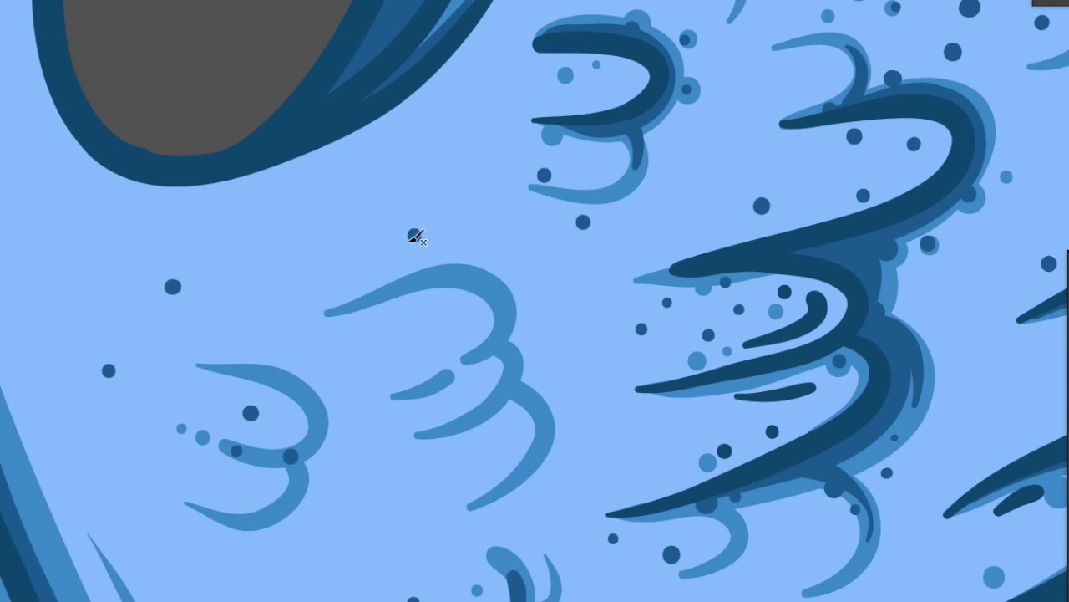
# Darken the top, middle and lower arms of the centre swirl, redoing the top stroke
pyautogui.scroll(1, 423, 235)
pyautogui.moveTo(452, 146); pyautogui.dragTo(619, 208)
pyautogui.hotkey('ctrl', 'z')
pyautogui.moveTo(451, 144); pyautogui.dragTo(620, 209)
pyautogui.moveTo(499, 274); pyautogui.dragTo(526, 266)
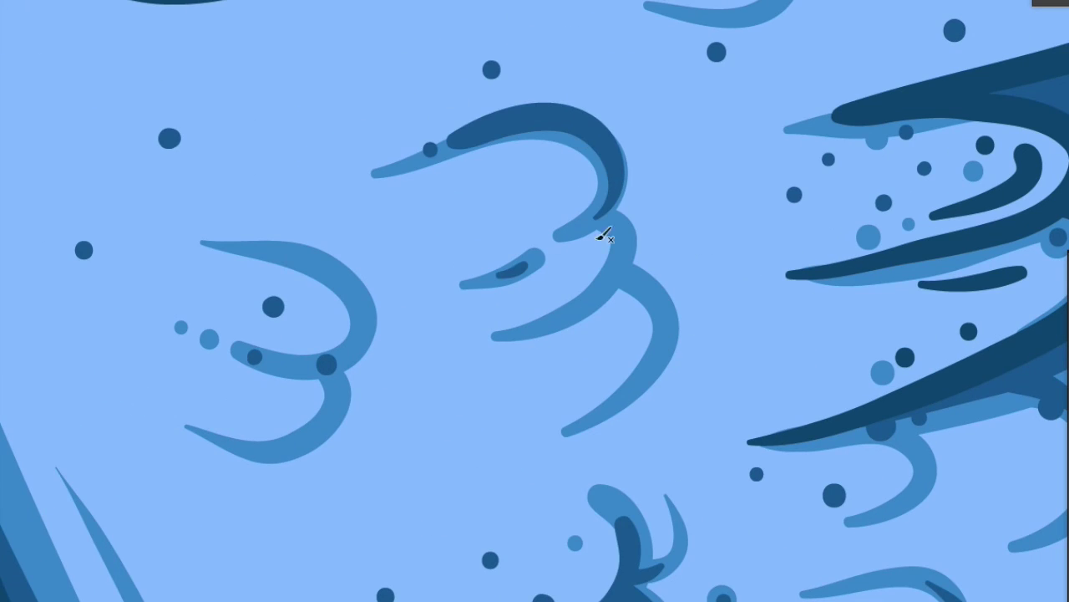
pyautogui.moveTo(545, 321); pyautogui.dragTo(597, 216)
pyautogui.moveTo(648, 377); pyautogui.dragTo(618, 265)
# Darken the left swirl's arms, undoing the lower-arm stroke, and add a dark dot beside it
pyautogui.moveTo(284, 249); pyautogui.dragTo(347, 355)
pyautogui.moveTo(250, 454)
pyautogui.mouseDown()
pyautogui.moveTo(341, 382)
pyautogui.moveTo(330, 366)
pyautogui.mouseUp()
pyautogui.hotkey('ctrl', 'z')
pyautogui.click(368, 368)
pyautogui.scroll(-2, 375, 262)
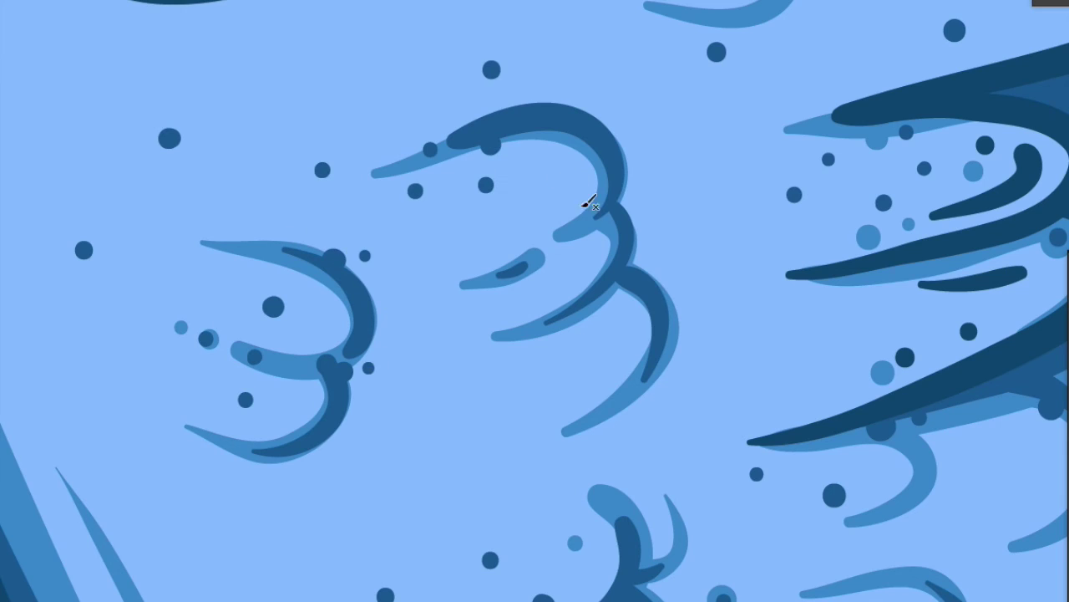
# Move the view to the pouch and paint the first pale highlight stroke on its strands
pyautogui.moveTo(824, 281); pyautogui.dragTo(649, 76)
pyautogui.scroll(-1, 452, 271)
pyautogui.scroll(-1, 452, 270)
pyautogui.scroll(-1, 554, 231)
pyautogui.scroll(1, 535, 251)
pyautogui.scroll(2, 511, 270)
pyautogui.scroll(-1, 507, 120)
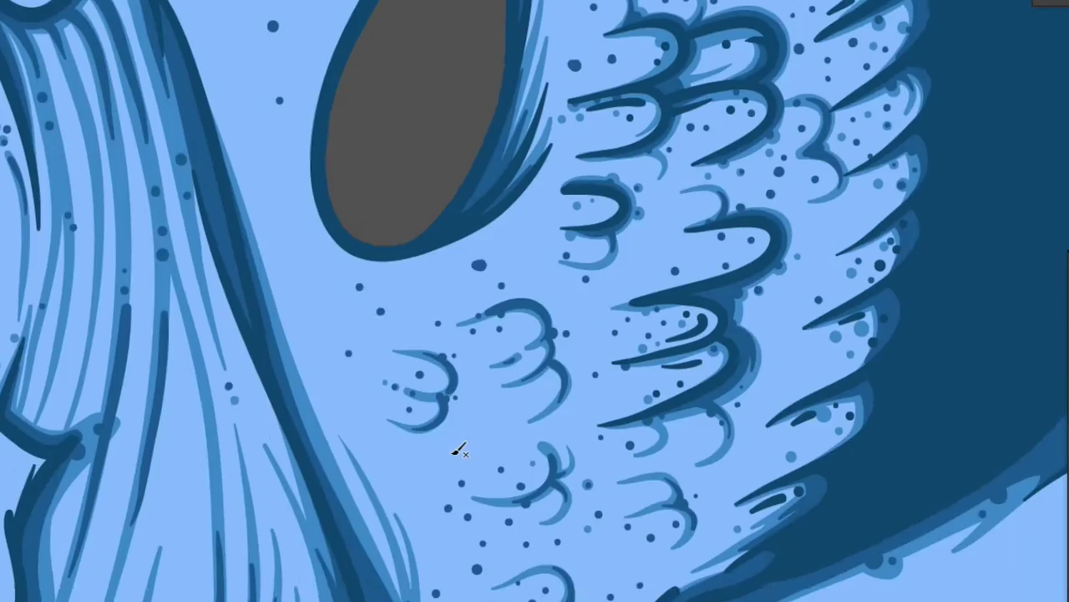
pyautogui.scroll(-2, 447, 334)
pyautogui.scroll(2, 441, 420)
pyautogui.scroll(1, 441, 421)
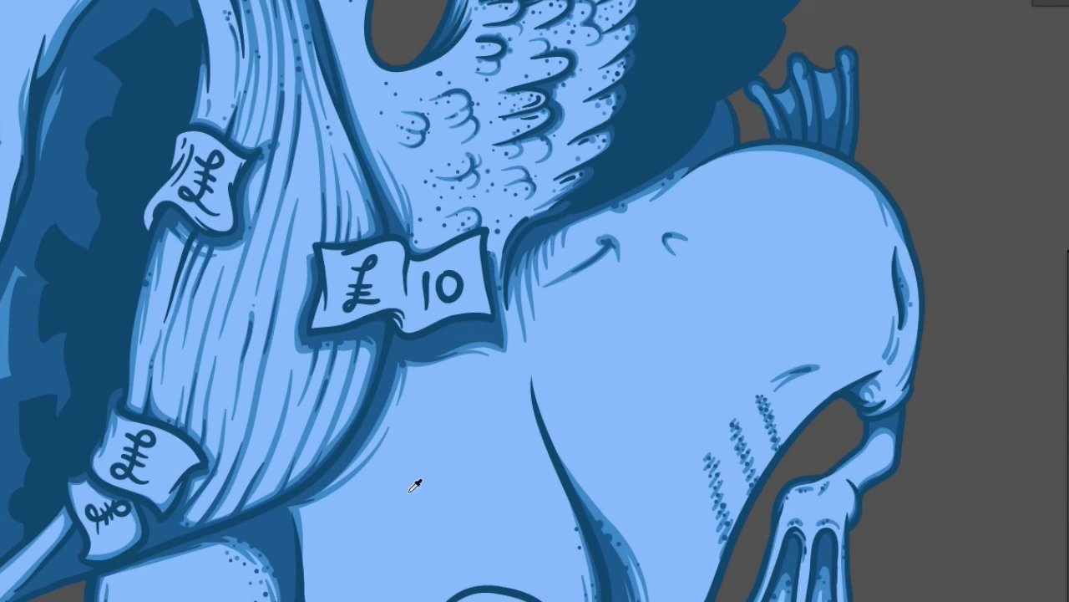
pyautogui.scroll(1, 375, 232)
pyautogui.scroll(2, 245, 366)
pyautogui.moveTo(267, 341)
pyautogui.mouseDown()
pyautogui.moveTo(246, 365)
pyautogui.moveTo(219, 518)
pyautogui.mouseUp()
# Paint pale highlight strokes up and down the pouch's feather strands
pyautogui.moveTo(272, 309); pyautogui.dragTo(299, 194)
pyautogui.moveTo(337, 278); pyautogui.dragTo(282, 529)
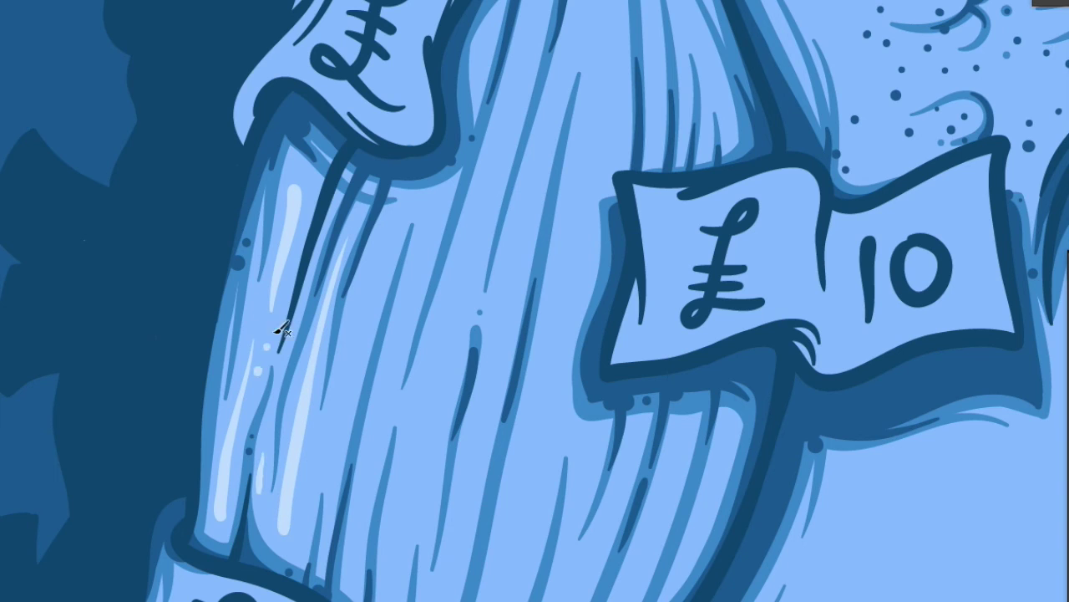
pyautogui.moveTo(301, 484); pyautogui.dragTo(296, 498)
pyautogui.moveTo(389, 225); pyautogui.dragTo(336, 433)
pyautogui.moveTo(386, 380); pyautogui.dragTo(433, 214)
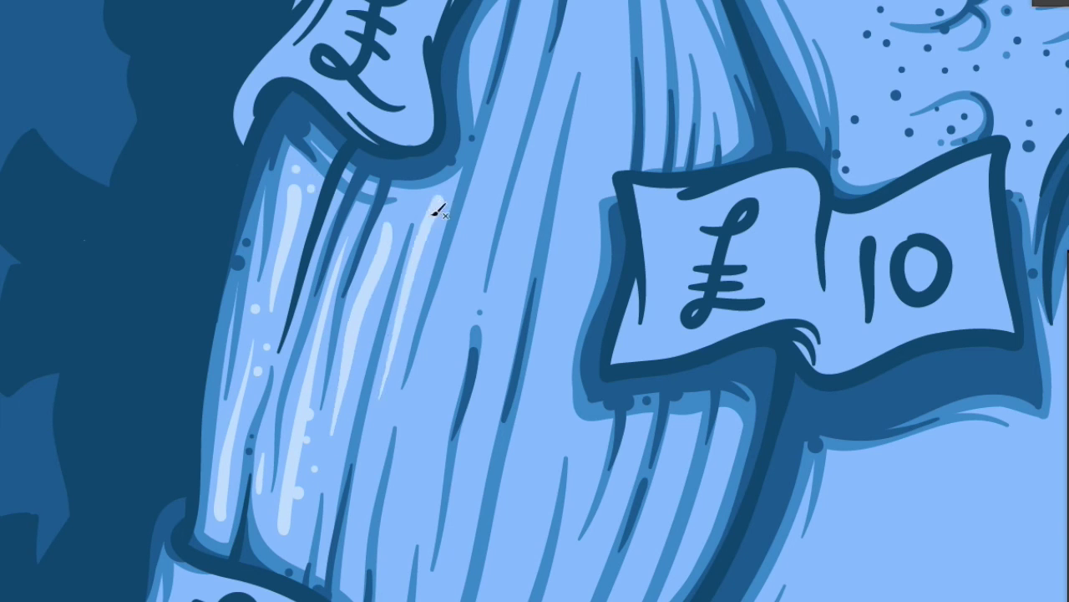
pyautogui.moveTo(357, 489)
pyautogui.mouseDown()
pyautogui.moveTo(318, 372)
pyautogui.moveTo(302, 464)
pyautogui.mouseUp()
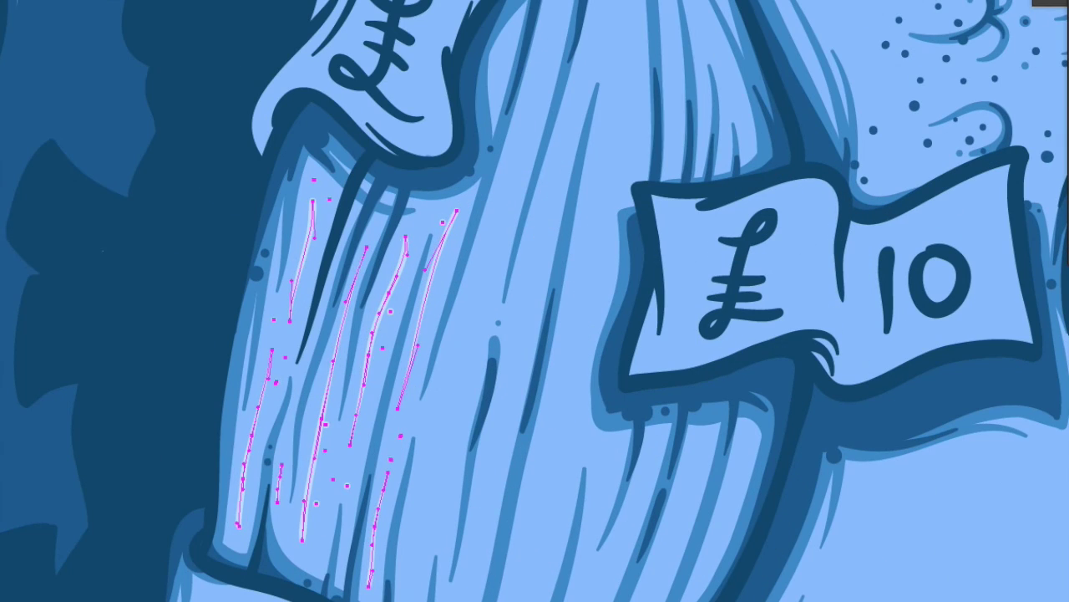
# Deselect the highlights, return to the Blob Brush and add thin highlights on pouch strands
pyautogui.hotkey('ctrl', 'shift', 'a')
pyautogui.press('b')
pyautogui.moveTo(385, 214)
pyautogui.mouseDown()
pyautogui.moveTo(346, 389)
pyautogui.moveTo(403, 125)
pyautogui.mouseUp()
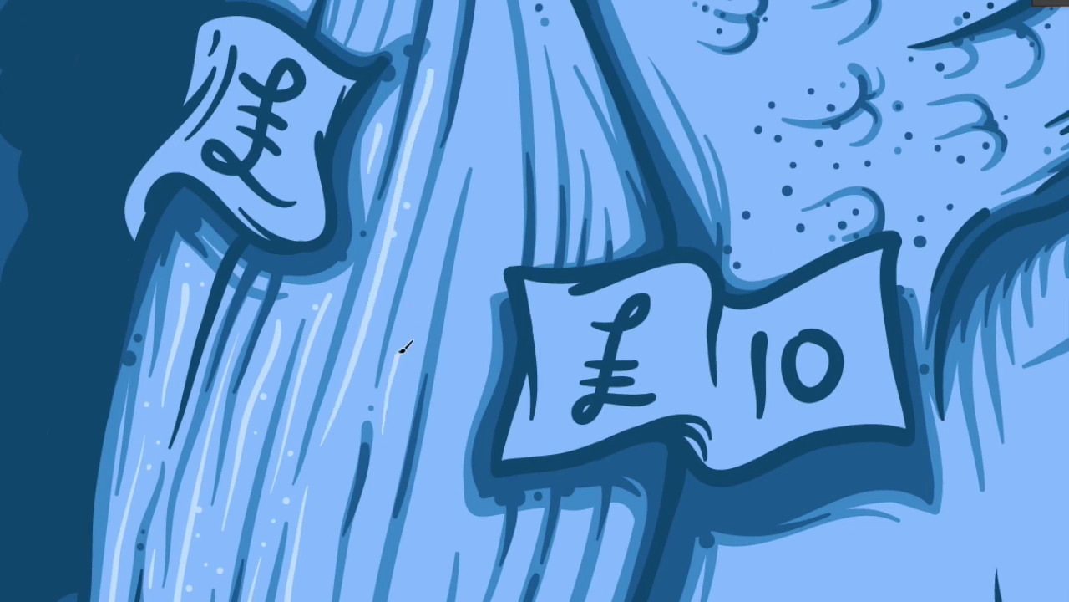
pyautogui.moveTo(404, 348); pyautogui.dragTo(468, 134)
pyautogui.moveTo(394, 150); pyautogui.dragTo(358, 316)
# Highlight the lower pouch strands near the lower £ note
pyautogui.moveTo(297, 535); pyautogui.dragTo(369, 436)
pyautogui.moveTo(289, 589); pyautogui.dragTo(346, 520)
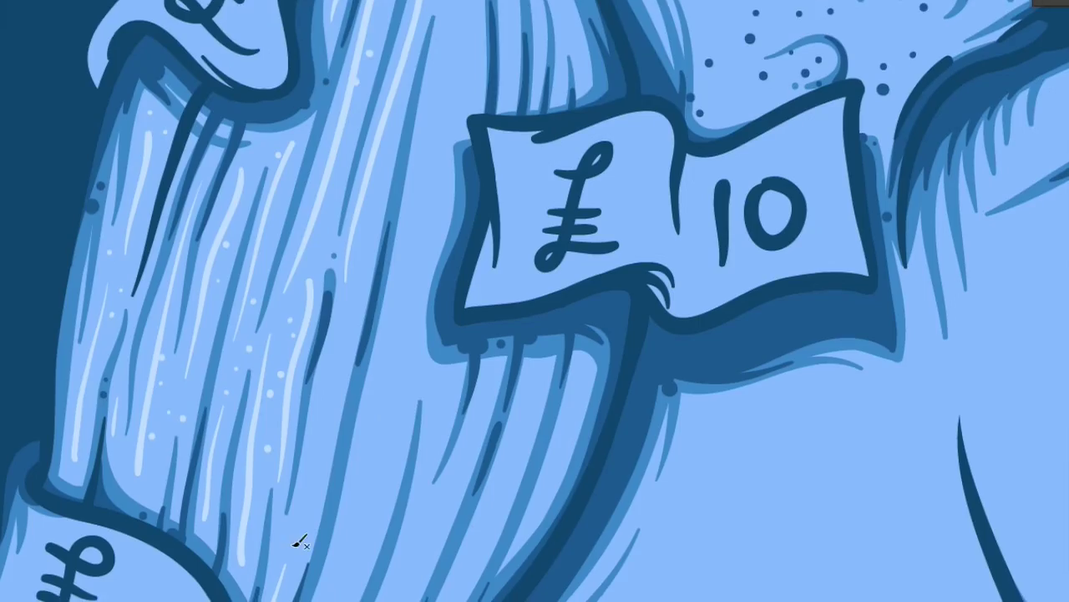
pyautogui.moveTo(303, 520); pyautogui.dragTo(340, 366)
pyautogui.moveTo(420, 163); pyautogui.dragTo(389, 364)
pyautogui.moveTo(400, 356); pyautogui.dragTo(324, 595)
pyautogui.moveTo(414, 289); pyautogui.dragTo(321, 500)
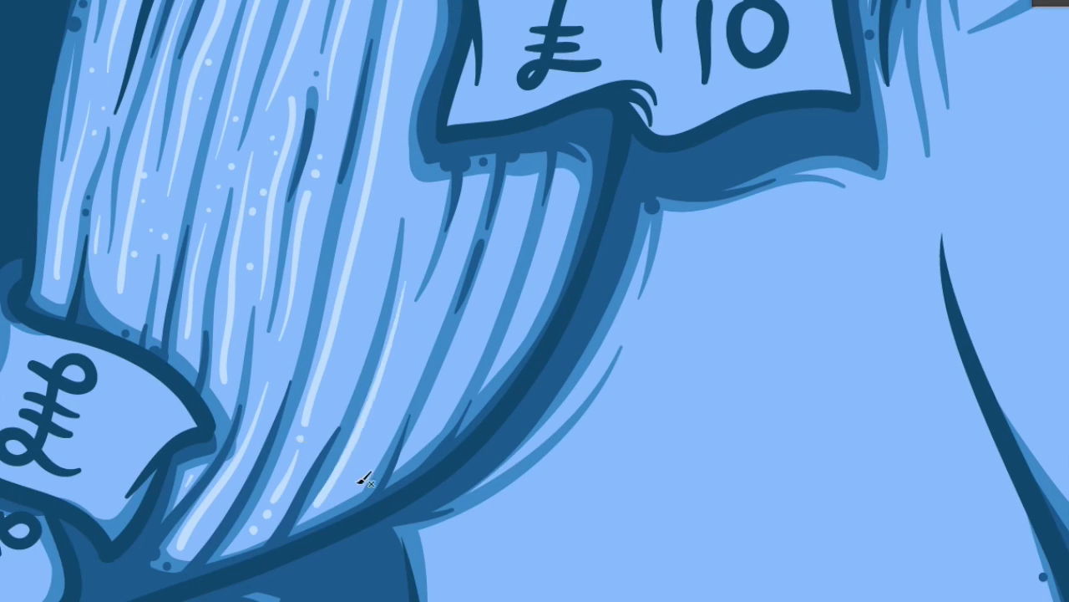
# Add pale highlights on the strands below and beside the £10 note
pyautogui.moveTo(501, 191); pyautogui.dragTo(422, 434)
pyautogui.moveTo(558, 184); pyautogui.dragTo(506, 347)
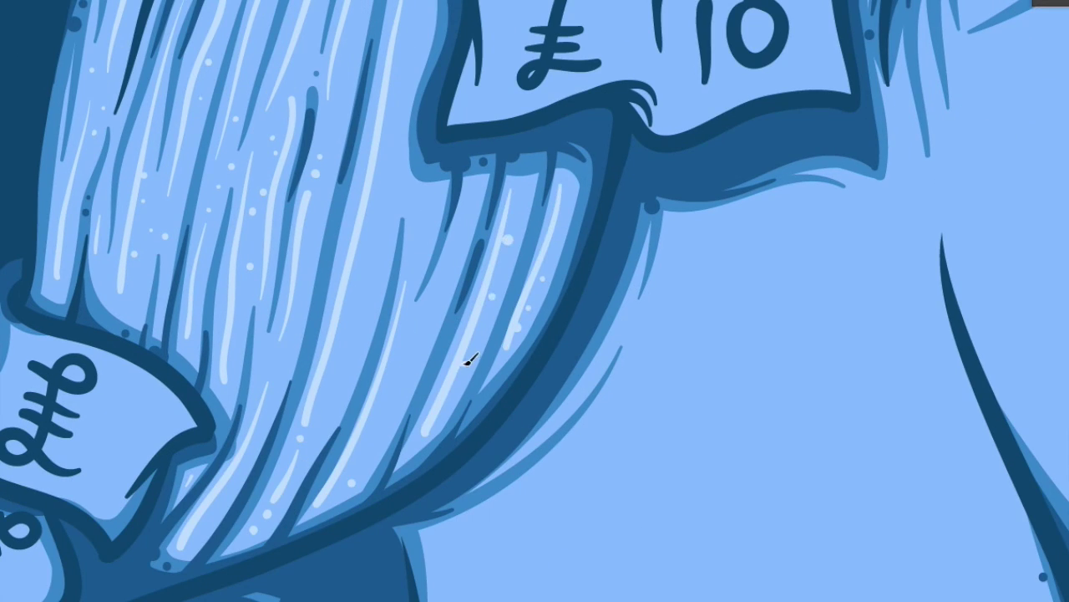
pyautogui.scroll(-2, 432, 220)
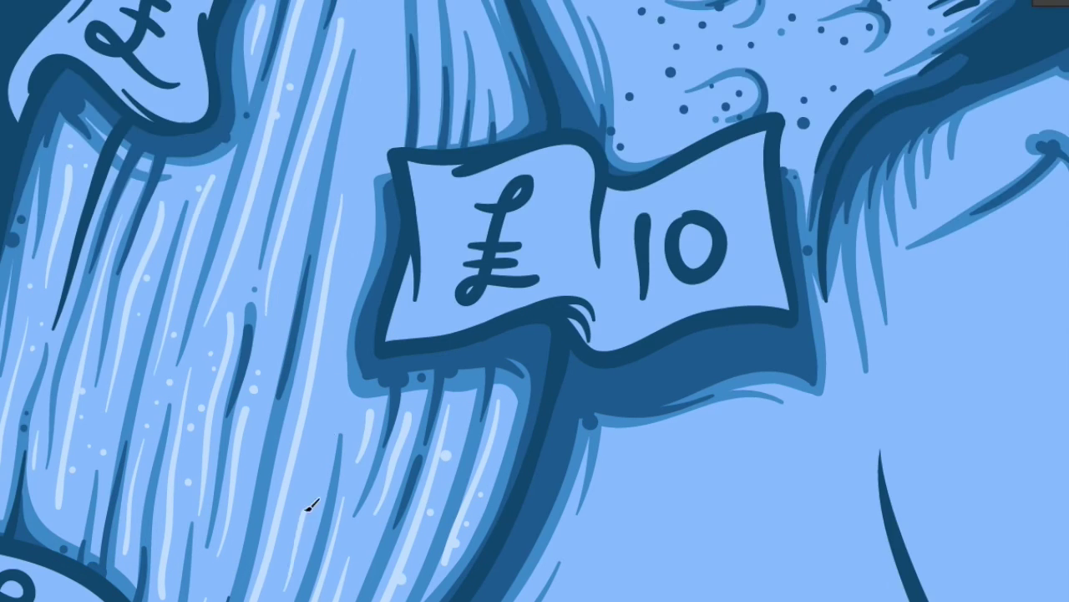
pyautogui.scroll(-1, 521, 288)
pyautogui.scroll(2, 521, 289)
pyautogui.moveTo(483, 402); pyautogui.dragTo(493, 130)
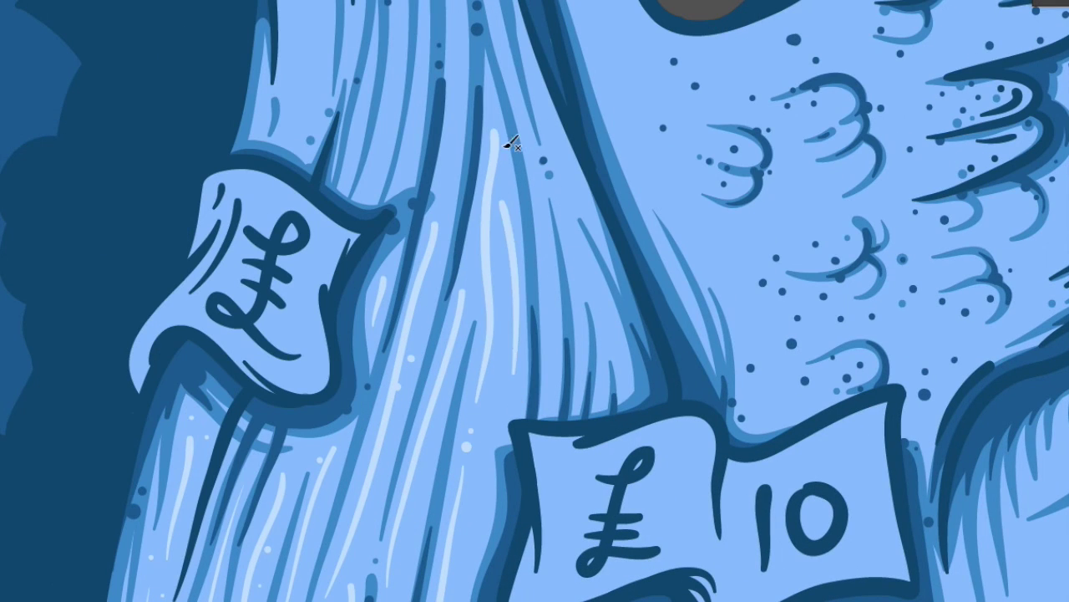
pyautogui.moveTo(553, 380)
pyautogui.mouseDown()
pyautogui.moveTo(542, 205)
pyautogui.moveTo(610, 370)
pyautogui.moveTo(573, 260)
pyautogui.mouseUp()
# Add more pale highlights along the pouch strands near the top by the £10 note
pyautogui.scroll(2, 544, 354)
pyautogui.scroll(-4, 527, 208)
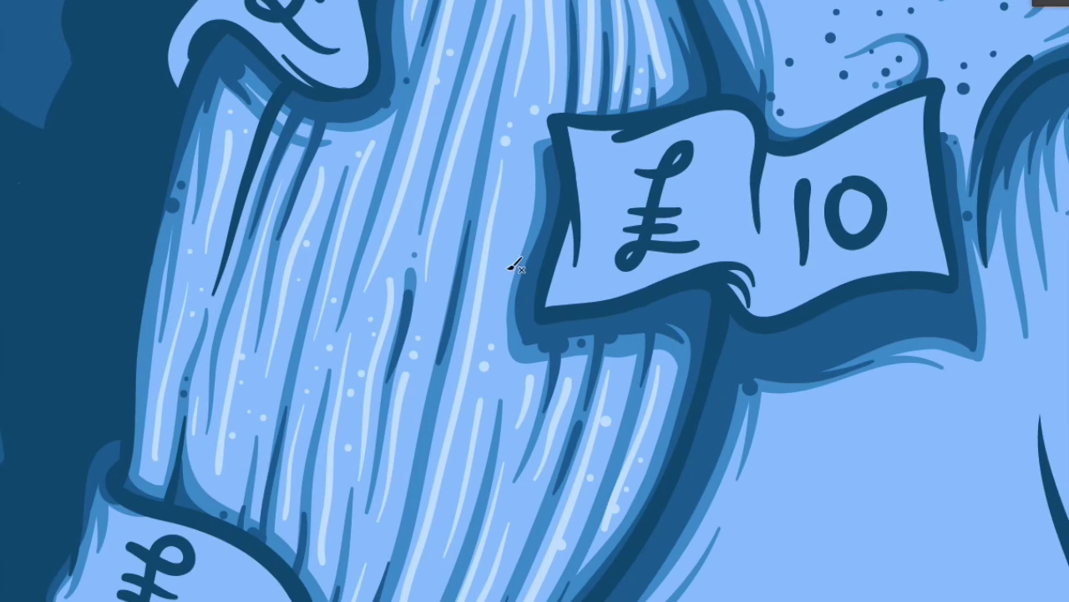
pyautogui.moveTo(528, 208); pyautogui.dragTo(505, 272)
pyautogui.scroll(3, 473, 334)
pyautogui.scroll(-1, 472, 334)
pyautogui.moveTo(509, 168); pyautogui.dragTo(549, 341)
pyautogui.scroll(1, 481, 380)
pyautogui.moveTo(497, 286); pyautogui.dragTo(510, 334)
pyautogui.moveTo(522, 180); pyautogui.dragTo(500, 423)
pyautogui.scroll(2, 495, 94)
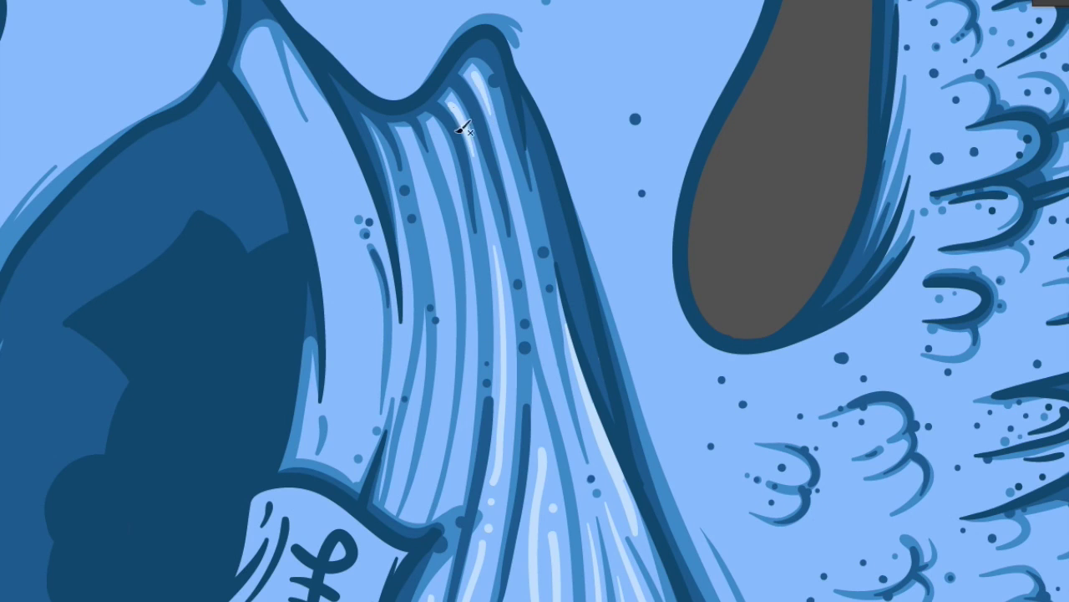
pyautogui.scroll(-2, 430, 179)
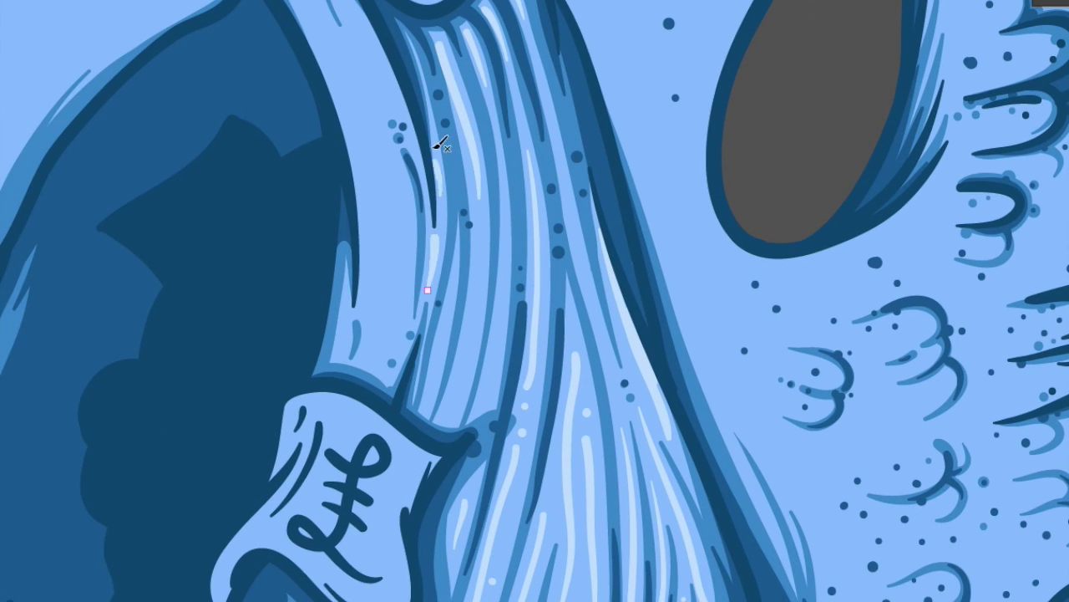
# Highlight the upper pouch strands below the beak and beside the eye socket
pyautogui.moveTo(358, 134); pyautogui.dragTo(376, 334)
pyautogui.moveTo(407, 284); pyautogui.dragTo(391, 167)
pyautogui.moveTo(451, 414)
pyautogui.mouseDown()
pyautogui.moveTo(485, 254)
pyautogui.moveTo(485, 401)
pyautogui.mouseUp()
pyautogui.scroll(2, 479, 219)
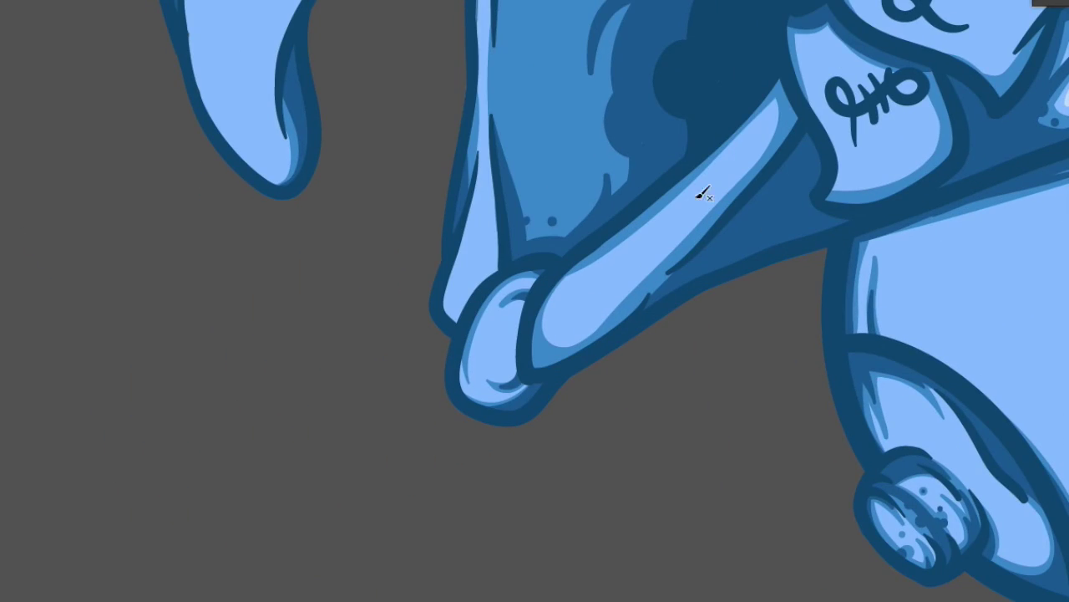
# Highlight the beak tip near the £ notes and down the beak's left edge
pyautogui.moveTo(651, 236); pyautogui.dragTo(556, 326)
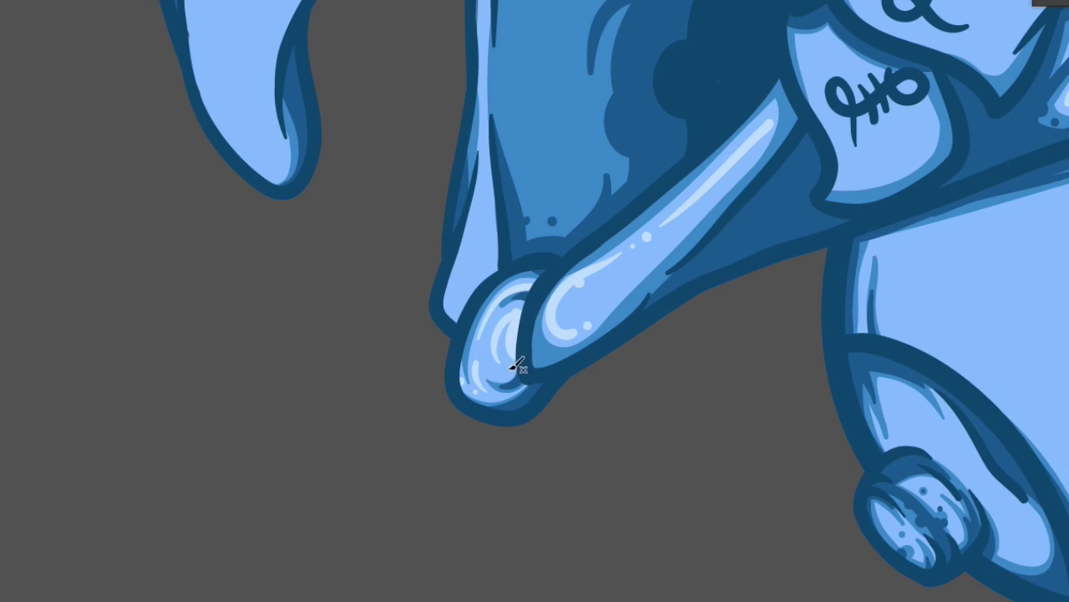
pyautogui.scroll(3, 518, 365)
pyautogui.moveTo(473, 100); pyautogui.dragTo(447, 413)
pyautogui.moveTo(459, 307); pyautogui.dragTo(447, 404)
pyautogui.scroll(6, 382, 318)
# Paint a shorter highlight along the beak's outer edge, extending it upward
pyautogui.moveTo(205, 84)
pyautogui.mouseDown()
pyautogui.moveTo(214, 242)
pyautogui.moveTo(269, 424)
pyautogui.mouseUp()
pyautogui.hotkey('ctrl', 'z')
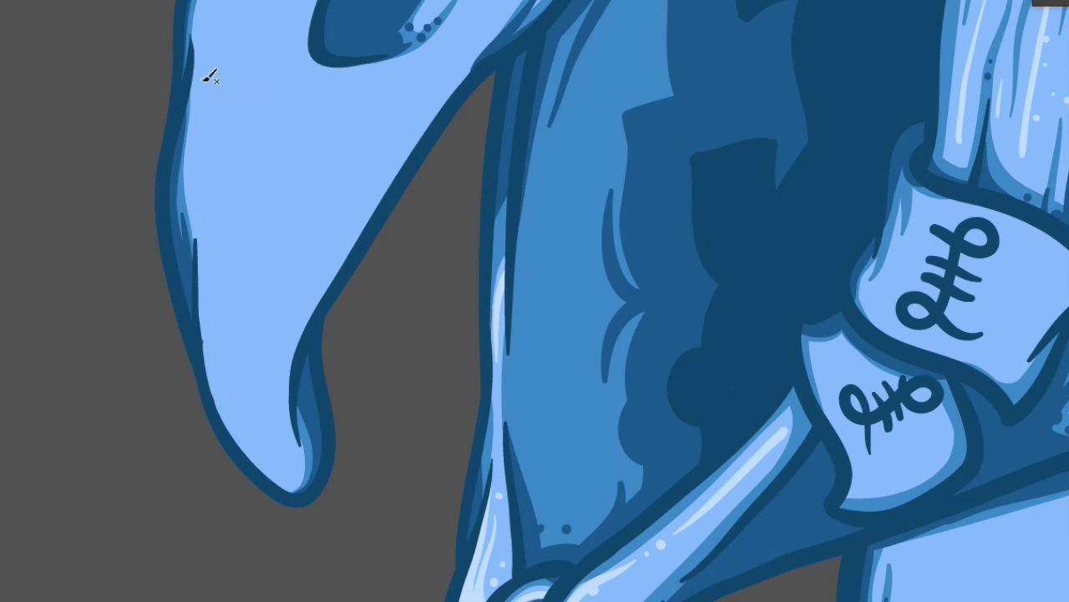
pyautogui.moveTo(203, 252)
pyautogui.mouseDown()
pyautogui.moveTo(255, 434)
pyautogui.moveTo(279, 466)
pyautogui.mouseUp()
pyautogui.moveTo(196, 192); pyautogui.dragTo(209, 244)
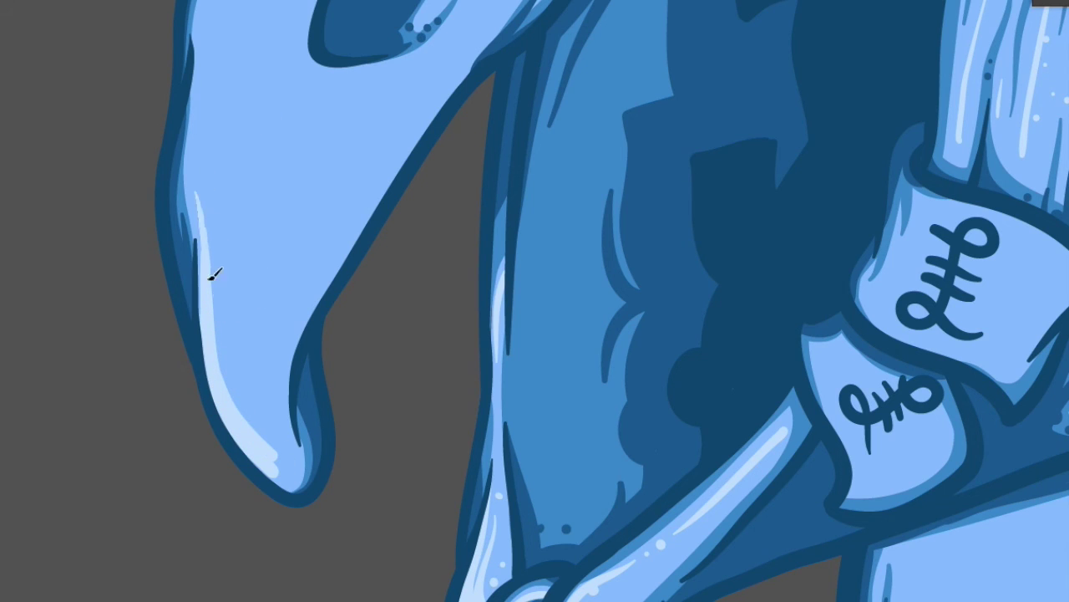
pyautogui.scroll(5, 263, 173)
# Add a curved highlight and further pale streaks on the upper beak and its left edge
pyautogui.moveTo(326, 284)
pyautogui.mouseDown()
pyautogui.moveTo(262, 143)
pyautogui.moveTo(310, 269)
pyautogui.moveTo(261, 340)
pyautogui.moveTo(237, 424)
pyautogui.mouseUp()
pyautogui.moveTo(122, 451); pyautogui.dragTo(177, 242)
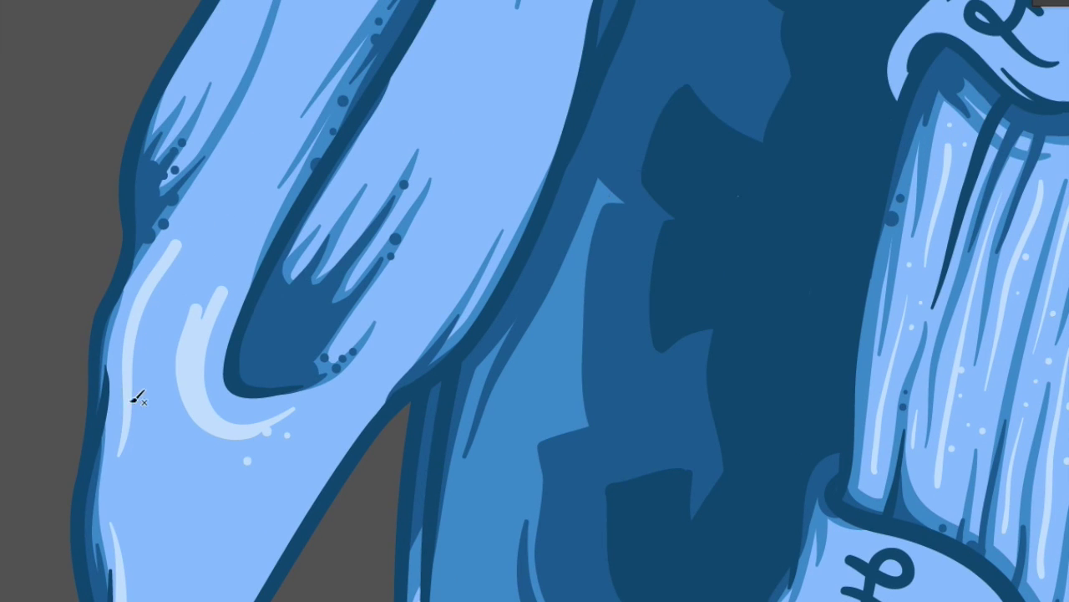
pyautogui.scroll(5, 139, 377)
pyautogui.moveTo(267, 310); pyautogui.dragTo(389, 80)
pyautogui.moveTo(453, 122)
pyautogui.mouseDown()
pyautogui.moveTo(401, 247)
pyautogui.moveTo(395, 225)
pyautogui.mouseUp()
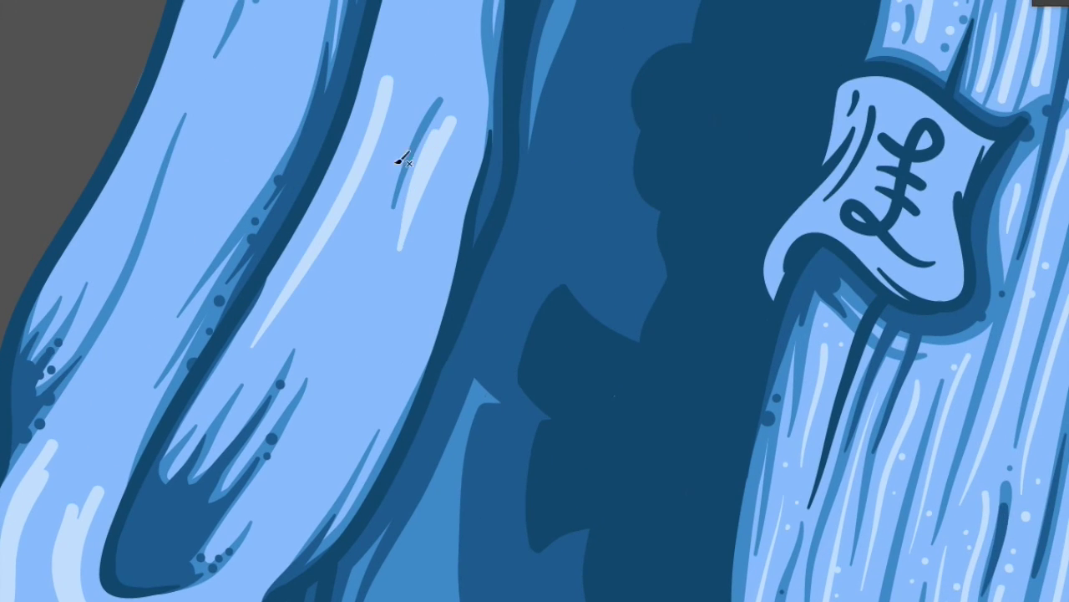
pyautogui.scroll(5, 400, 158)
# Add highlights down the upper-left beak with rounded light patches on two of them
pyautogui.moveTo(292, 149); pyautogui.dragTo(167, 368)
pyautogui.moveTo(209, 467); pyautogui.dragTo(349, 177)
pyautogui.moveTo(386, 246)
pyautogui.mouseDown()
pyautogui.moveTo(443, 21)
pyautogui.moveTo(401, 149)
pyautogui.mouseUp()
pyautogui.moveTo(341, 223); pyautogui.dragTo(328, 256)
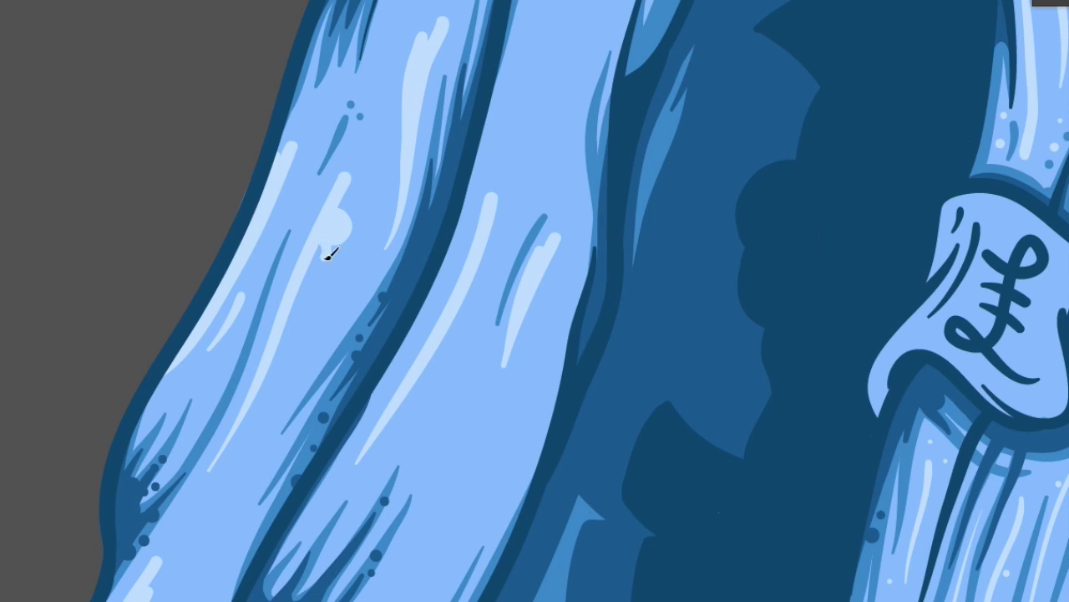
pyautogui.moveTo(539, 295); pyautogui.dragTo(530, 305)
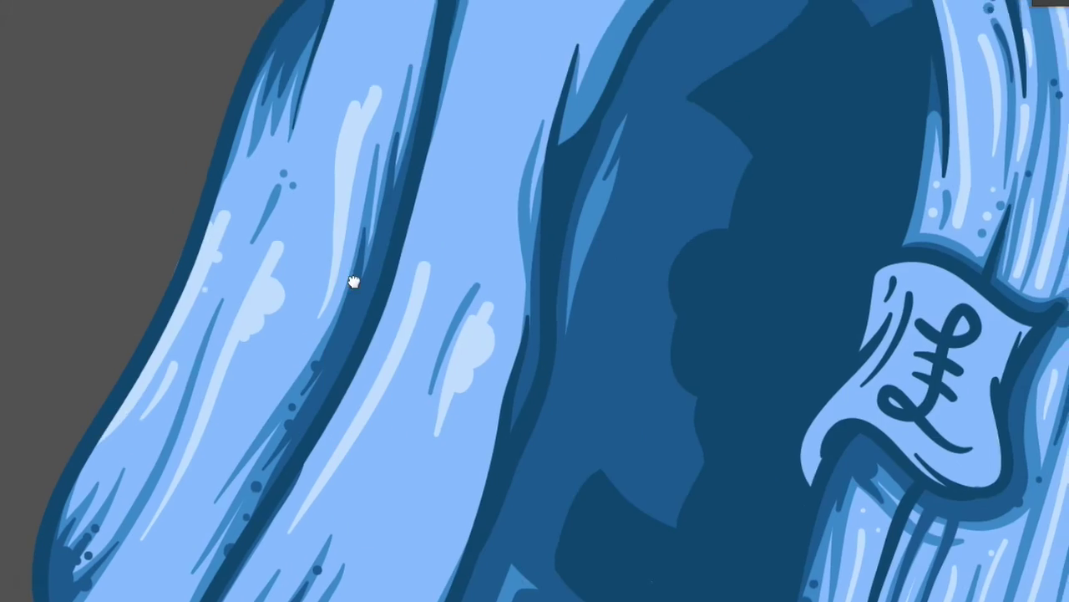
# Highlight the beak's inner edge, then zoom out to view the whole beak
pyautogui.moveTo(355, 408)
pyautogui.mouseDown()
pyautogui.moveTo(432, 240)
pyautogui.moveTo(682, 77)
pyautogui.mouseUp()
pyautogui.moveTo(411, 325); pyautogui.dragTo(554, 164)
pyautogui.moveTo(460, 279); pyautogui.dragTo(625, 149)
pyautogui.hotkey('ctrl', '-')
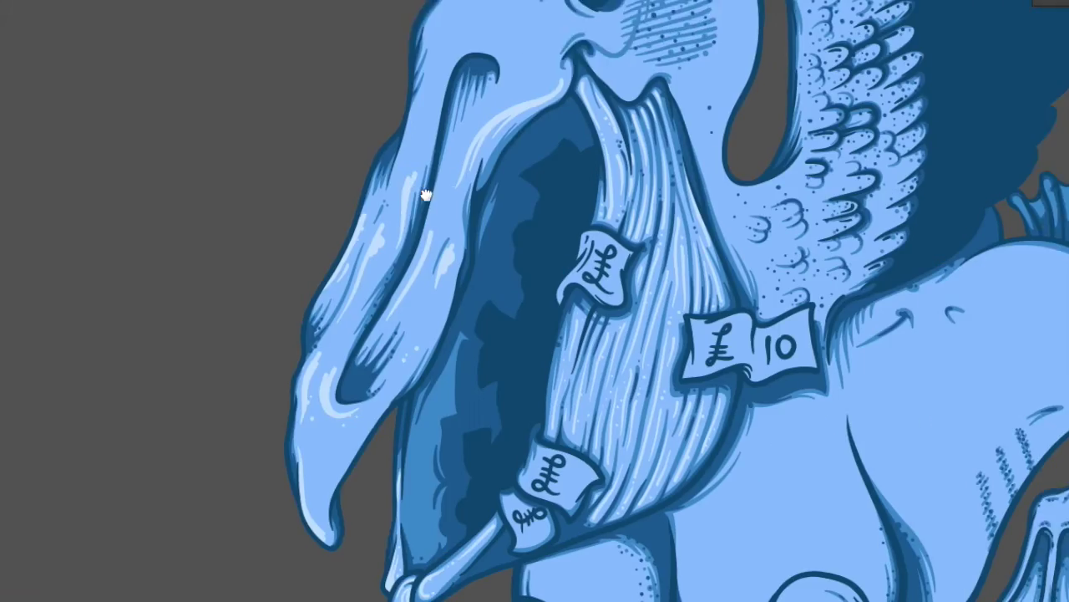
# Zoom in and paint a pale highlight band with cloud-like bumps along the beak's top curve
pyautogui.moveTo(426, 195); pyautogui.dragTo(375, 382)
pyautogui.hotkey('ctrl', '+')
pyautogui.moveTo(416, 294); pyautogui.dragTo(635, 103)
pyautogui.moveTo(430, 190)
pyautogui.mouseDown()
pyautogui.moveTo(549, 41)
pyautogui.moveTo(639, 107)
pyautogui.mouseUp()
pyautogui.moveTo(466, 83); pyautogui.dragTo(599, 60)
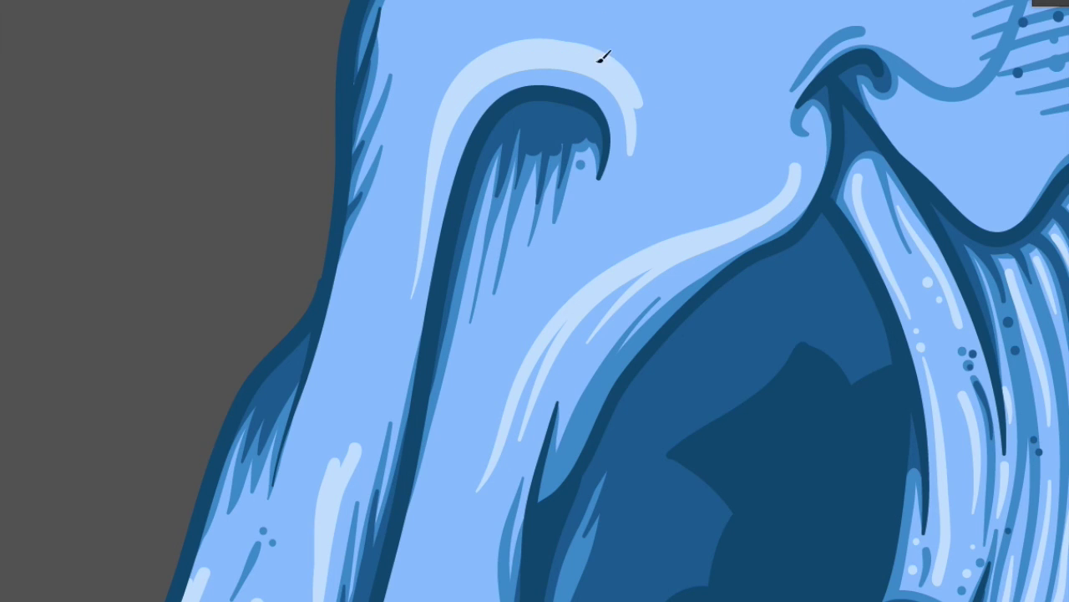
pyautogui.moveTo(530, 51)
pyautogui.mouseDown()
pyautogui.moveTo(573, 29)
pyautogui.moveTo(624, 59)
pyautogui.mouseUp()
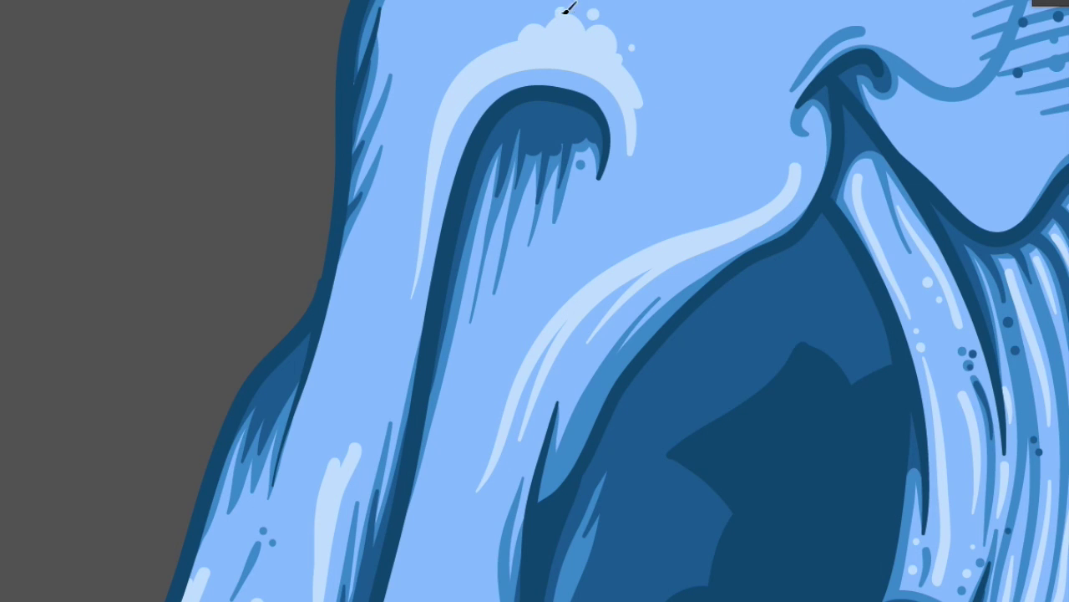
# Dot small pale highlights across the head and beside the eye
pyautogui.scroll(-2, 518, 12)
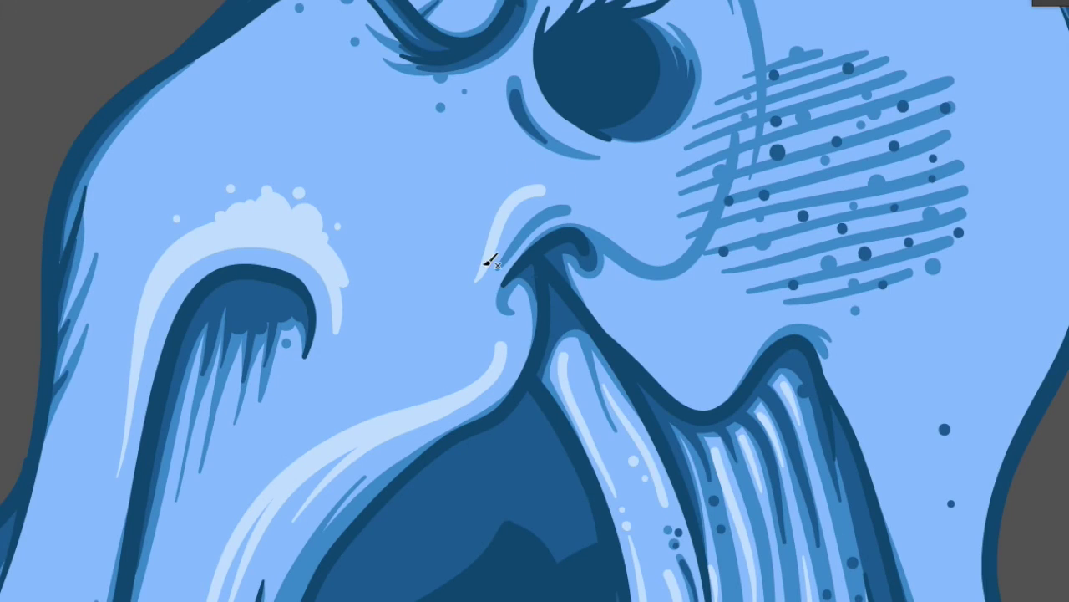
pyautogui.scroll(1, 504, 138)
pyautogui.click(372, 171)
pyautogui.click(312, 192)
pyautogui.click(193, 337)
pyautogui.click(195, 375)
pyautogui.click(519, 230)
pyautogui.click(509, 256)
# Paint pale crescents on the eye, dots around eye and brow, and a long head-top highlight
pyautogui.moveTo(802, 191)
pyautogui.mouseDown()
pyautogui.moveTo(762, 292)
pyautogui.moveTo(710, 302)
pyautogui.mouseUp()
pyautogui.click(676, 286)
pyautogui.moveTo(622, 251); pyautogui.dragTo(616, 191)
pyautogui.click(789, 107)
pyautogui.click(733, 80)
pyautogui.click(649, 148)
pyautogui.click(472, 140)
pyautogui.click(405, 101)
pyautogui.click(426, 67)
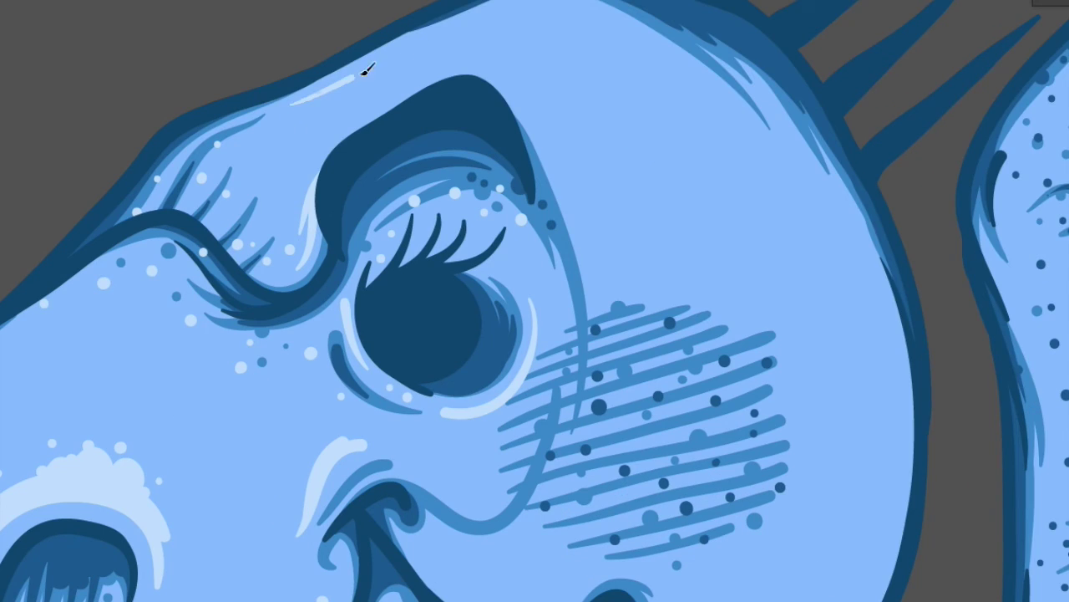
pyautogui.moveTo(365, 71); pyautogui.dragTo(577, 10)
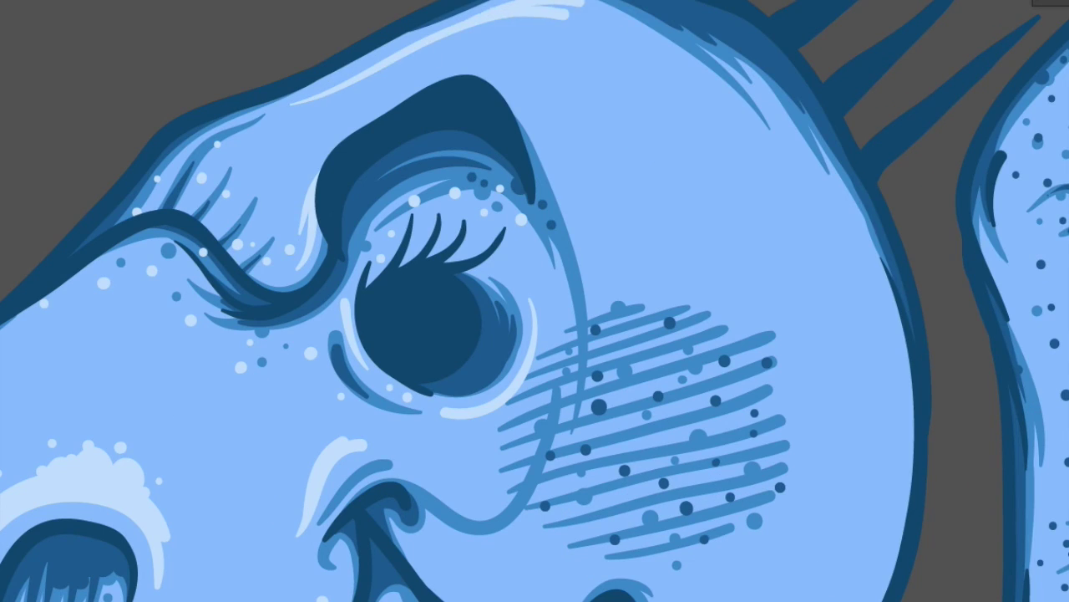
# Scatter pale dots over the hatched cheek
pyautogui.click(558, 364)
pyautogui.click(722, 329)
pyautogui.click(617, 422)
pyautogui.click(583, 478)
pyautogui.click(523, 413)
pyautogui.click(639, 482)
# Add more pale dots to the upper cheek hatching and a small U-shaped face highlight
pyautogui.click(698, 556)
pyautogui.click(755, 540)
pyautogui.click(768, 484)
pyautogui.click(694, 470)
pyautogui.click(700, 417)
pyautogui.click(700, 335)
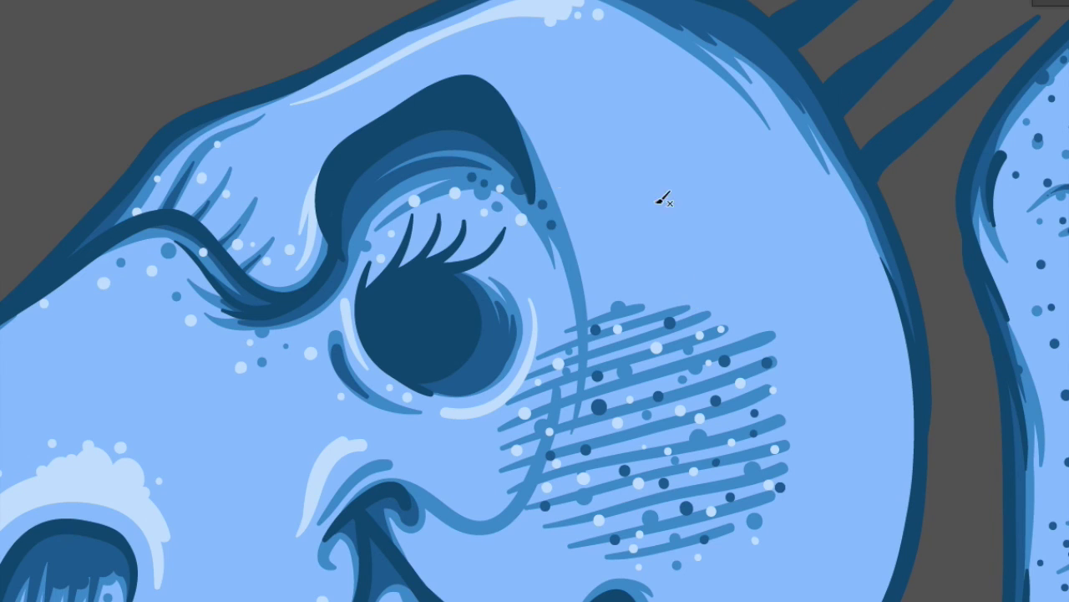
pyautogui.scroll(-5, 490, 213)
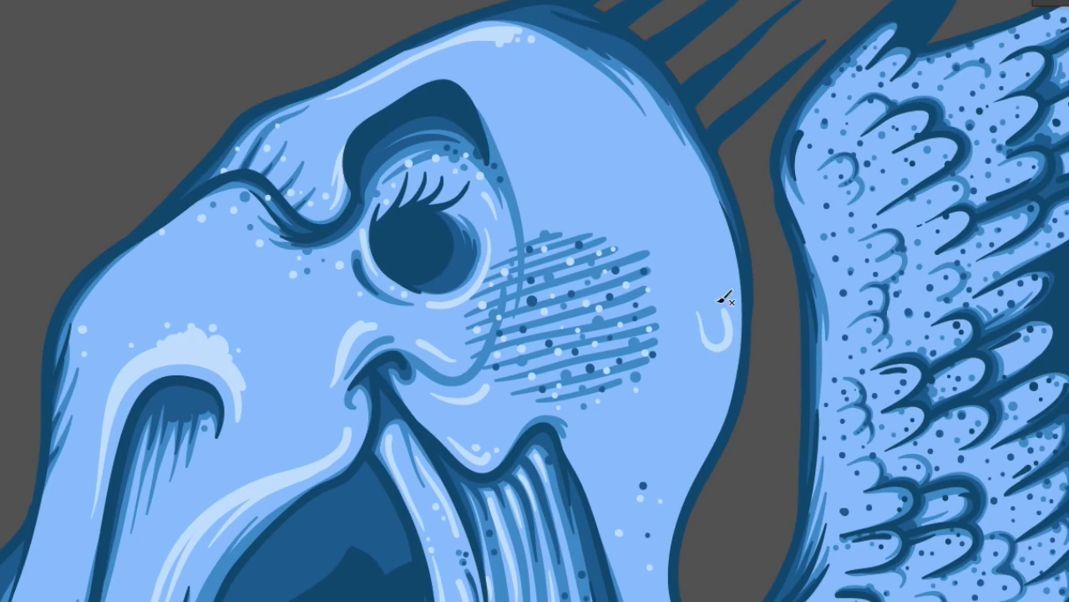
pyautogui.moveTo(700, 317); pyautogui.dragTo(729, 311)
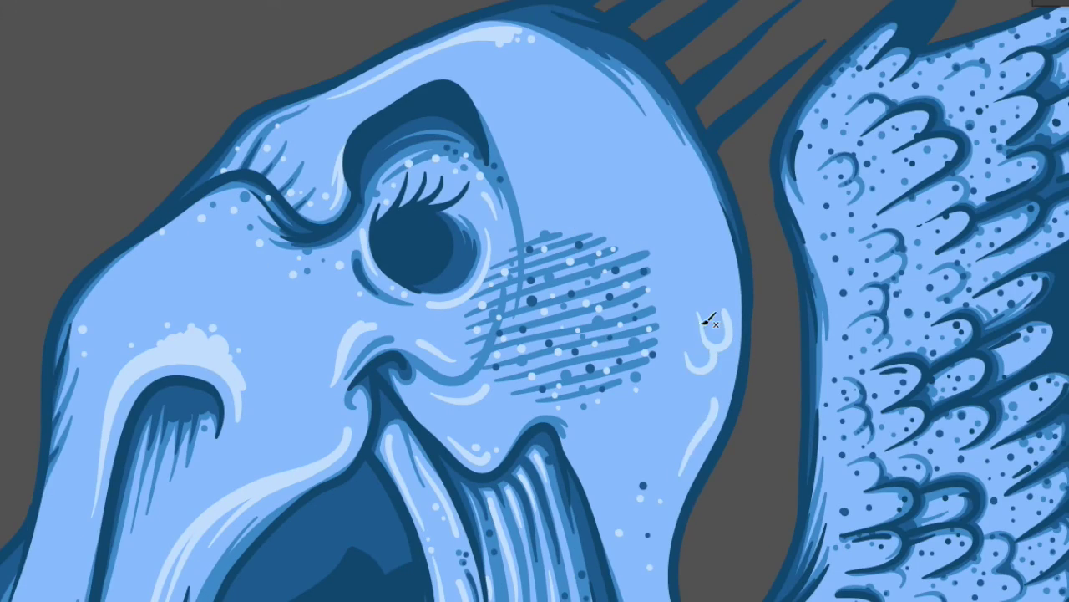
# Paint small pale U-shaped highlights on the face, near the feathers and on the neck
pyautogui.moveTo(516, 409); pyautogui.dragTo(543, 413)
pyautogui.moveTo(465, 238); pyautogui.dragTo(492, 236)
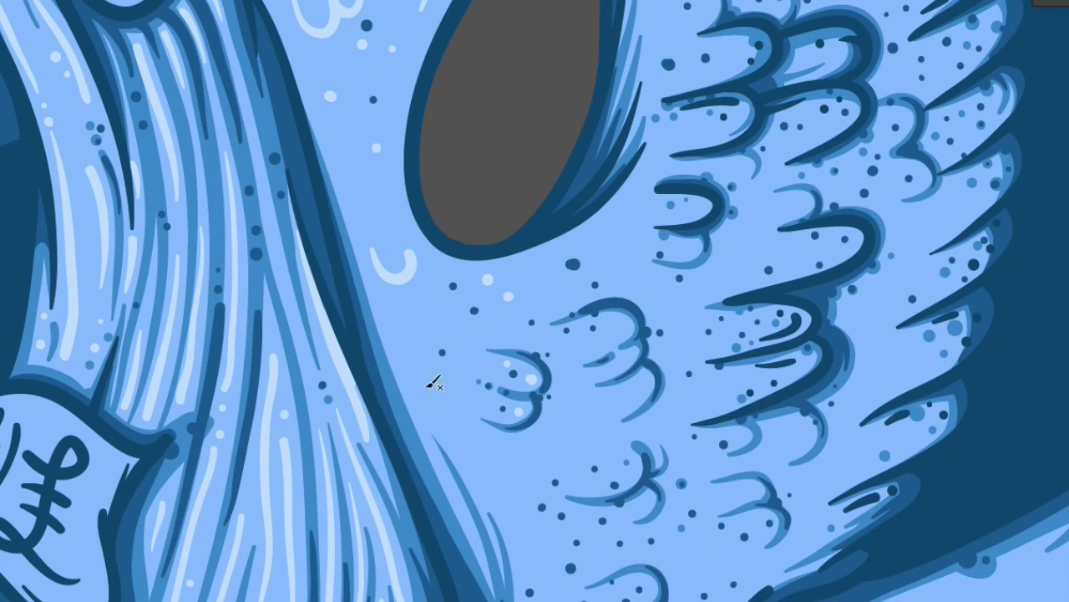
pyautogui.moveTo(431, 382); pyautogui.dragTo(471, 420)
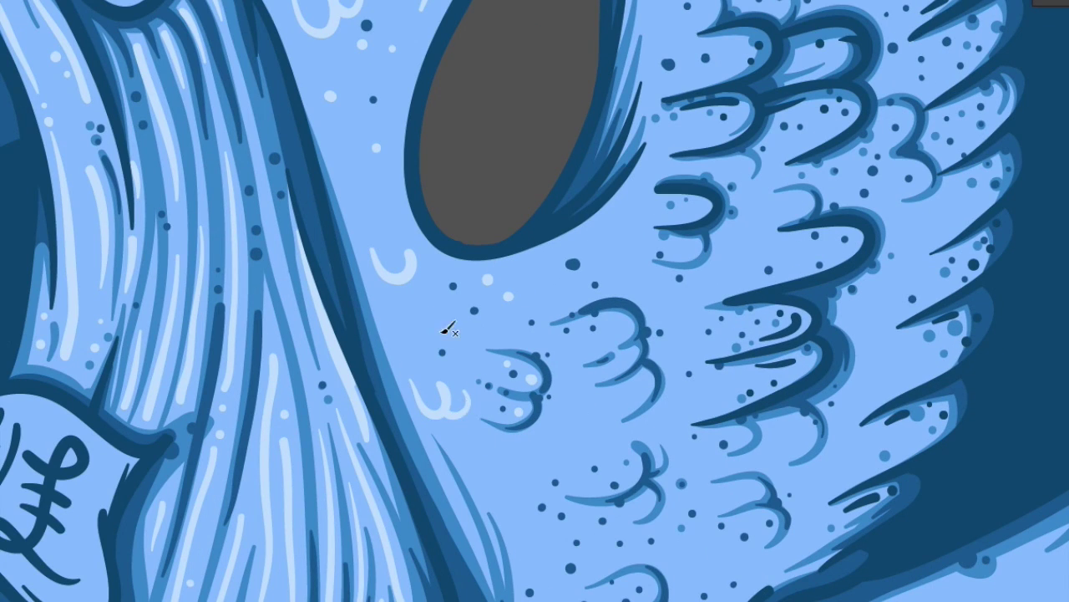
pyautogui.moveTo(560, 418); pyautogui.dragTo(609, 445)
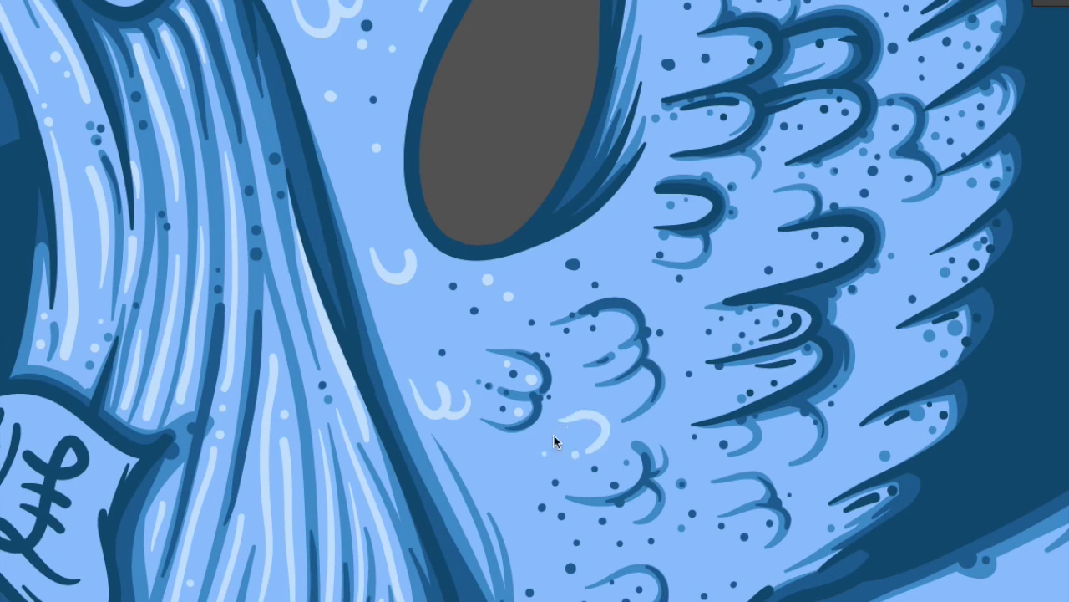
# Dot pale highlights among the feathers and paint 3-shaped strokes inside the feather curls
pyautogui.click(515, 473)
pyautogui.click(506, 505)
pyautogui.click(473, 479)
pyautogui.click(445, 473)
pyautogui.click(496, 449)
pyautogui.click(548, 289)
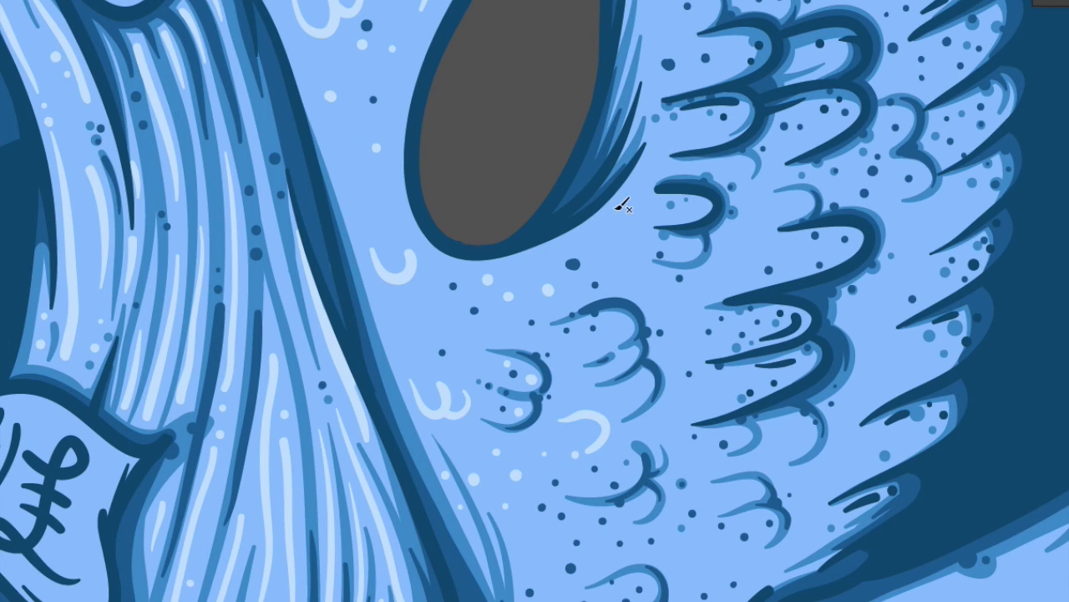
pyautogui.moveTo(598, 223); pyautogui.dragTo(640, 274)
pyautogui.moveTo(728, 234)
pyautogui.mouseDown()
pyautogui.moveTo(754, 247)
pyautogui.moveTo(738, 286)
pyautogui.mouseUp()
pyautogui.click(676, 318)
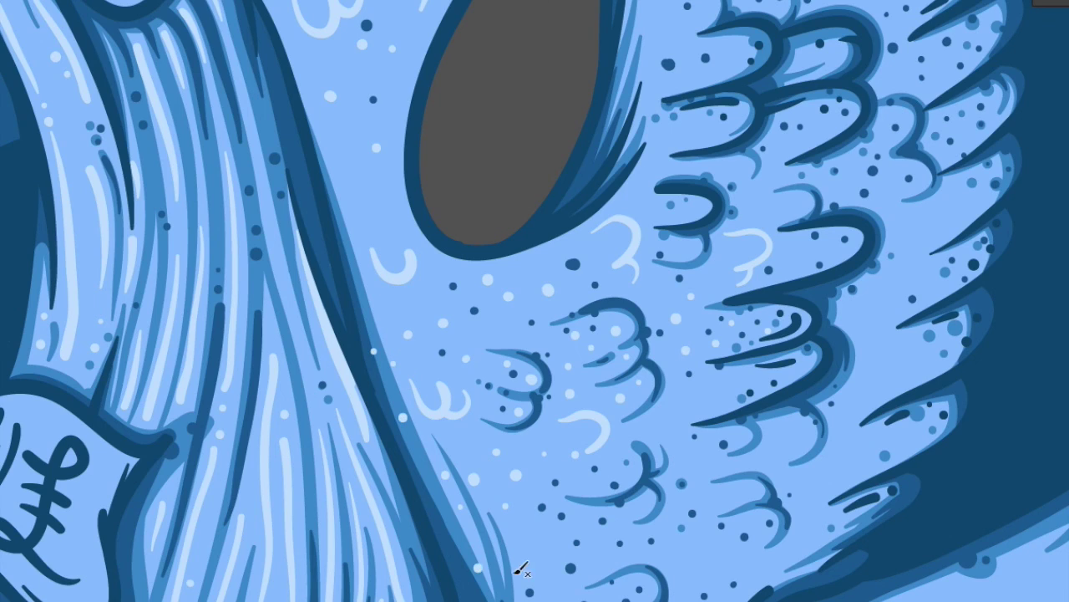
# Add curved, diagonal and crescent pale highlights plus dots on the feathers above the £10 note
pyautogui.moveTo(511, 572); pyautogui.dragTo(397, 427)
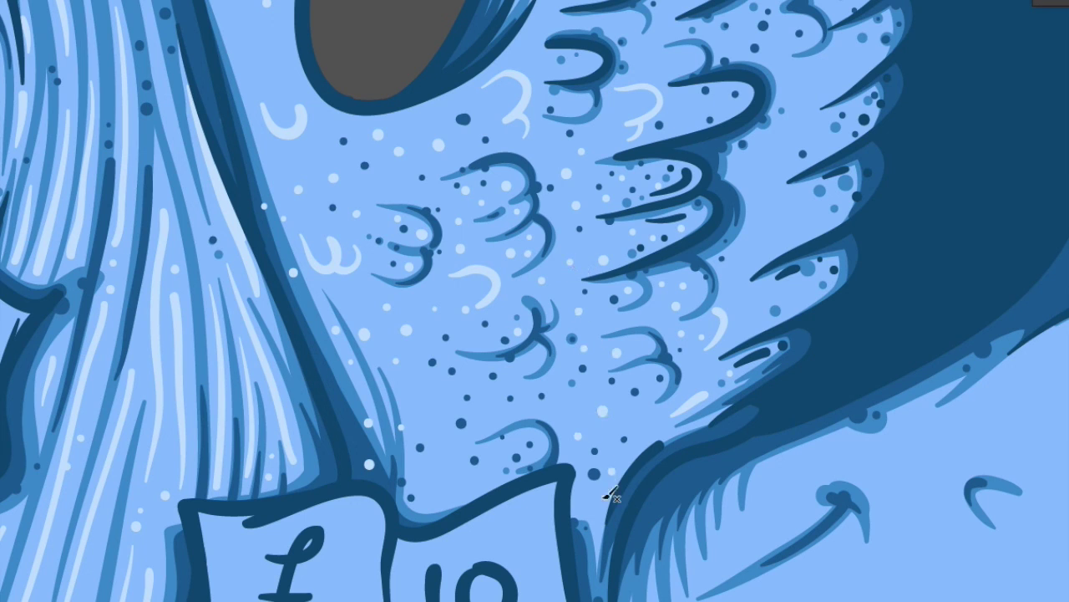
pyautogui.moveTo(412, 361)
pyautogui.mouseDown()
pyautogui.moveTo(472, 380)
pyautogui.moveTo(491, 373)
pyautogui.mouseUp()
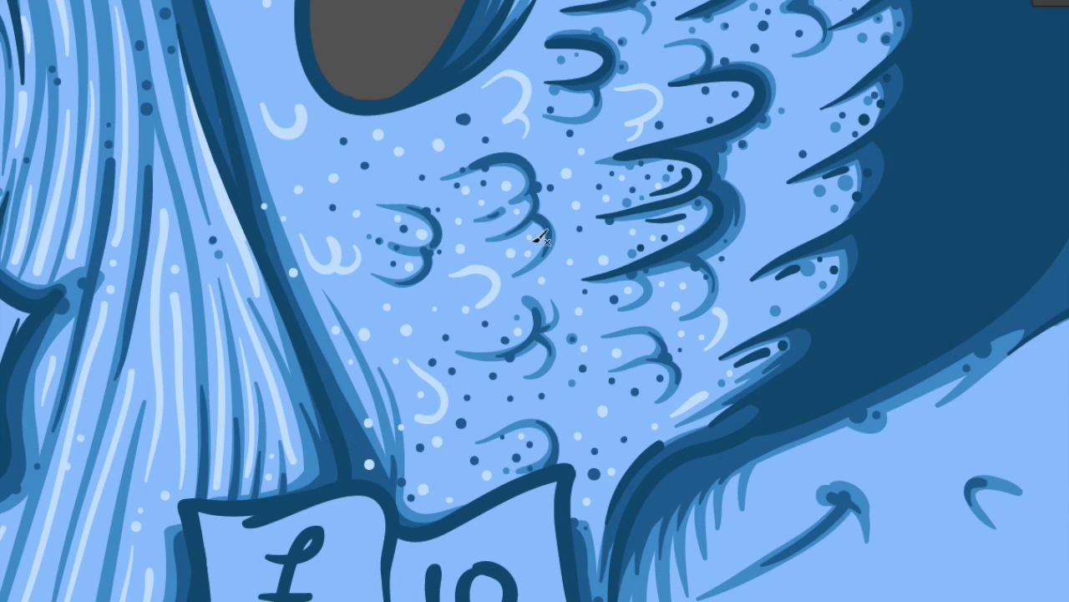
pyautogui.scroll(2, 783, 228)
pyautogui.moveTo(610, 296); pyautogui.dragTo(664, 250)
pyautogui.click(534, 238)
pyautogui.click(480, 251)
pyautogui.moveTo(558, 386); pyautogui.dragTo(589, 422)
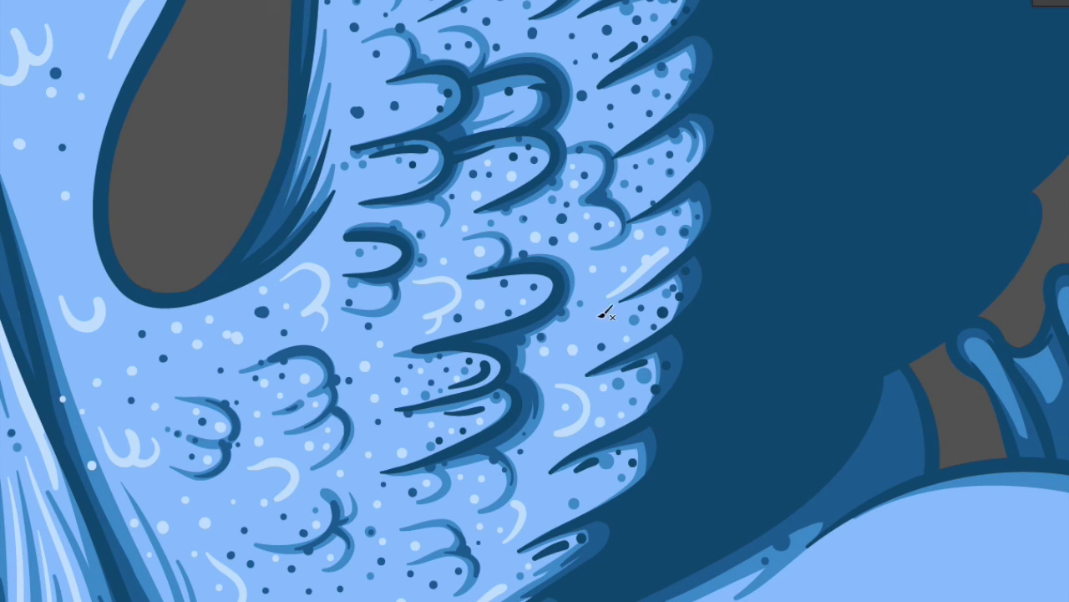
# Dot pale highlights on more feathers, including the upper-right one, and add a short stroke
pyautogui.scroll(-4, 600, 316)
pyautogui.scroll(2, 432, 298)
pyautogui.scroll(2, 468, 313)
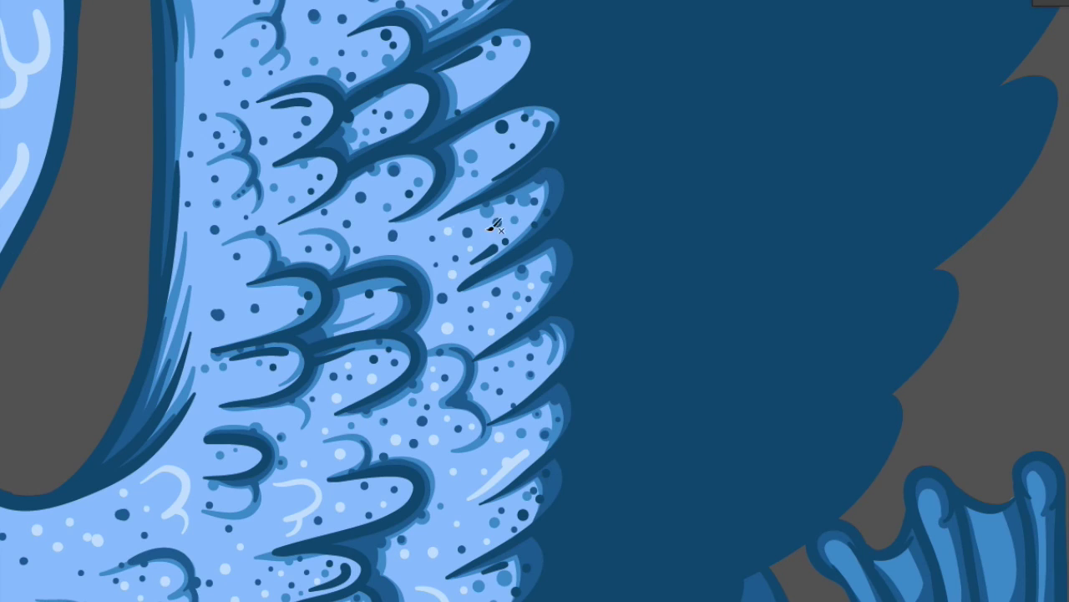
pyautogui.click(373, 183)
pyautogui.click(376, 223)
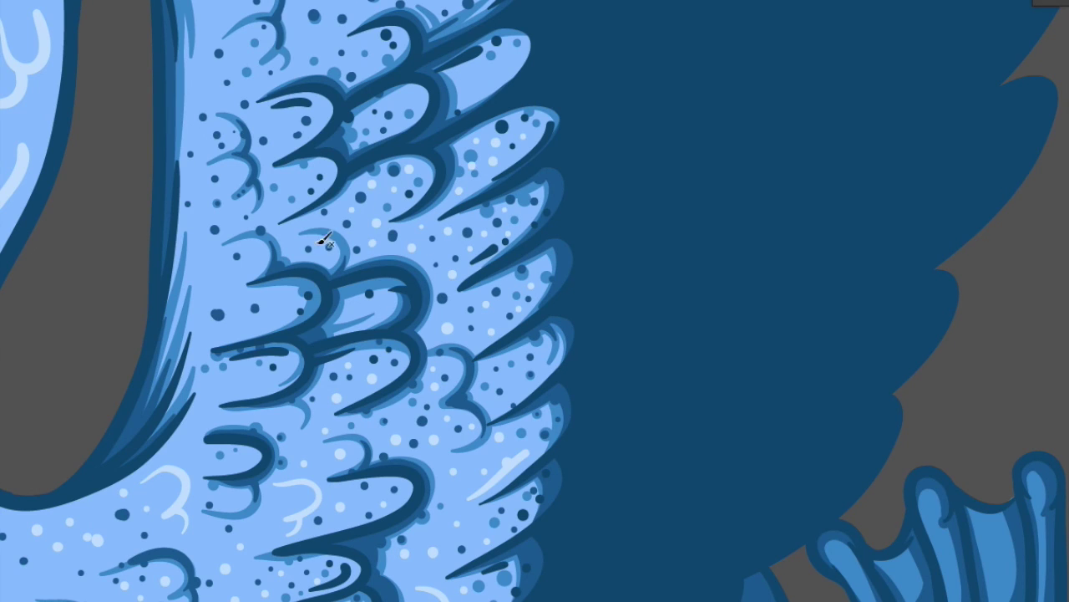
pyautogui.click(513, 53)
pyautogui.click(501, 67)
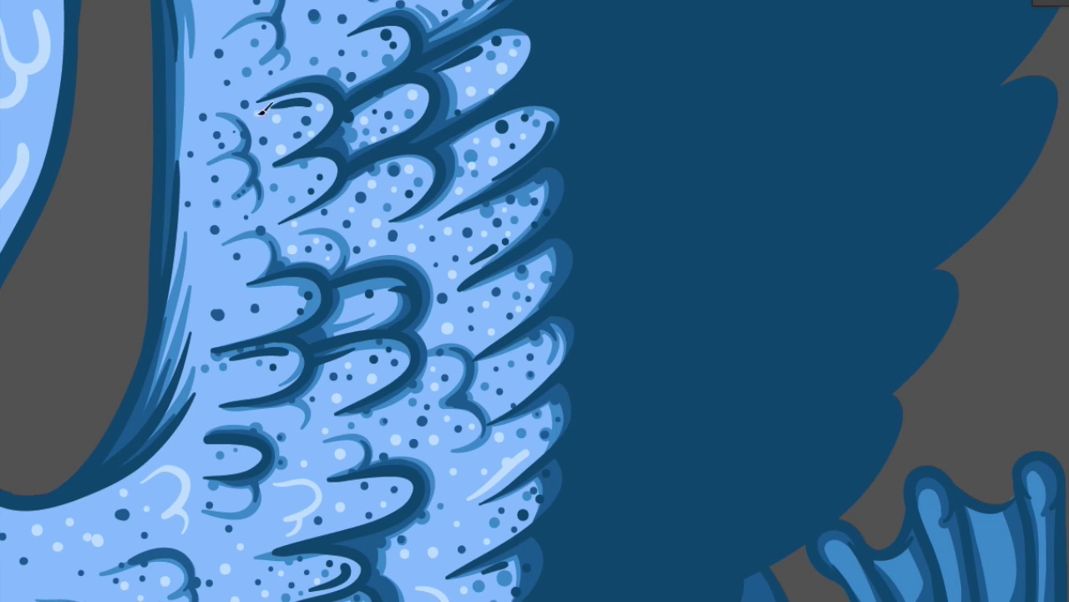
pyautogui.moveTo(252, 266); pyautogui.dragTo(232, 283)
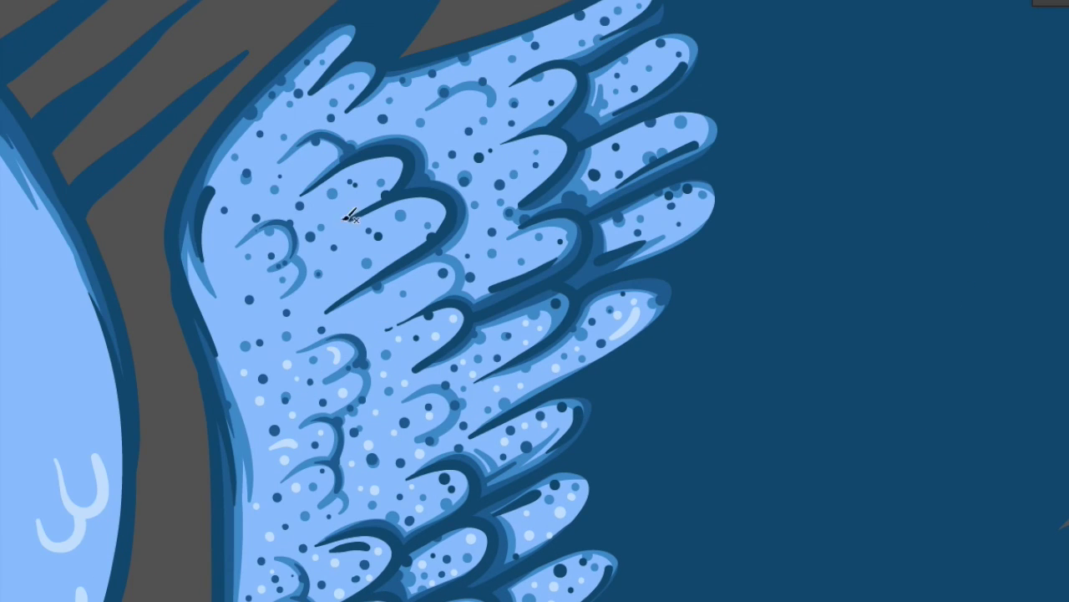
# Paint wing highlight strokes, dots along the wing's upper edge, a face curve and a body-top highlight
pyautogui.moveTo(392, 311); pyautogui.dragTo(417, 294)
pyautogui.moveTo(322, 296); pyautogui.dragTo(355, 277)
pyautogui.moveTo(388, 256); pyautogui.dragTo(415, 239)
pyautogui.click(227, 313)
pyautogui.click(221, 236)
pyautogui.click(218, 164)
pyautogui.click(269, 90)
pyautogui.click(338, 38)
pyautogui.click(365, 65)
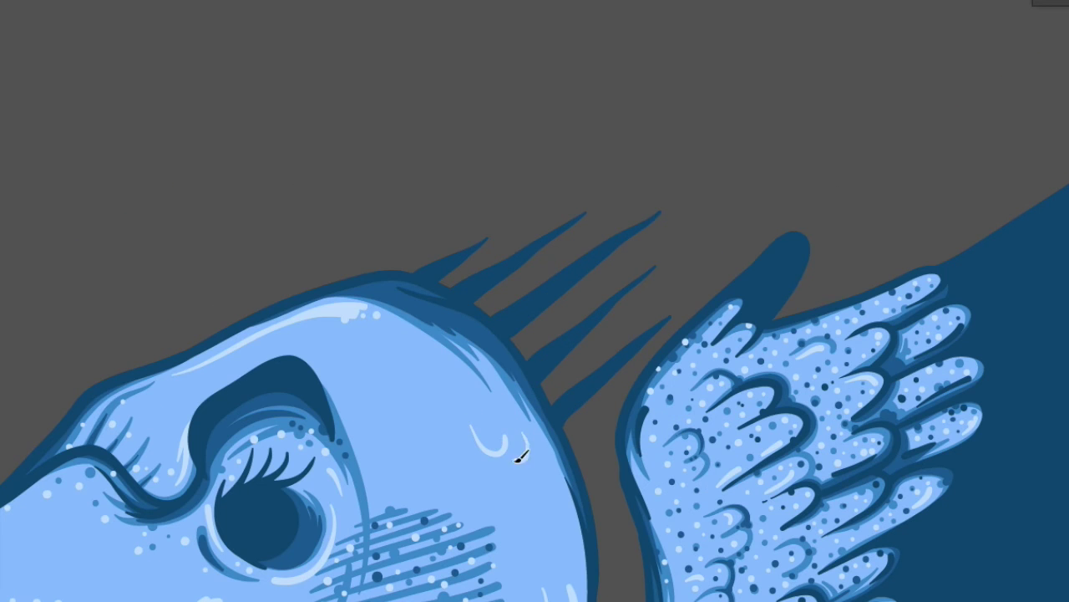
pyautogui.moveTo(477, 436); pyautogui.dragTo(504, 454)
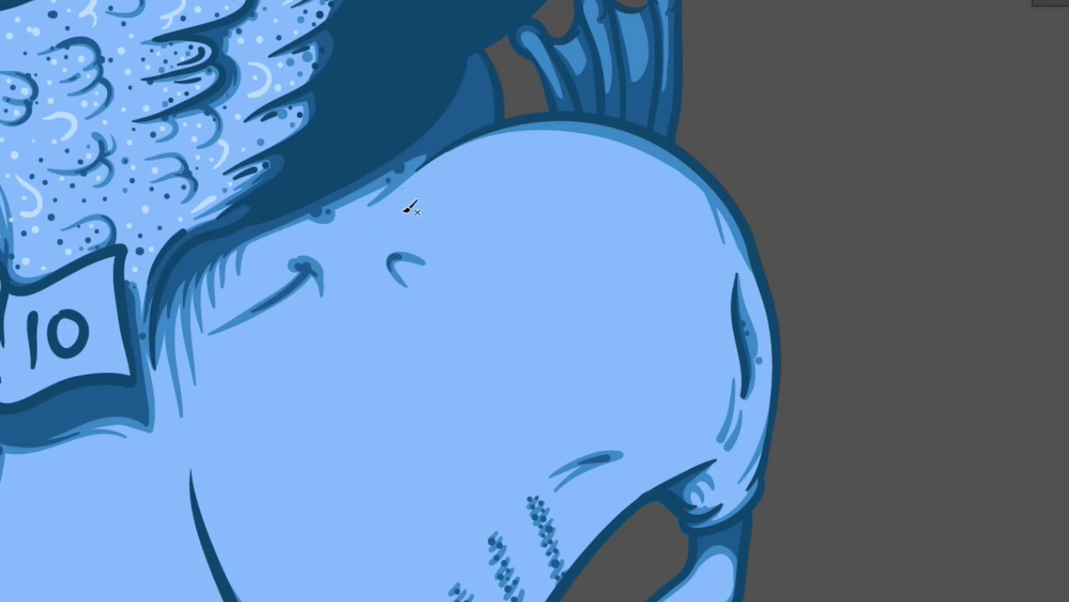
pyautogui.moveTo(350, 226)
pyautogui.mouseDown()
pyautogui.moveTo(566, 140)
pyautogui.moveTo(677, 197)
pyautogui.moveTo(534, 147)
pyautogui.mouseUp()
# Replace the overly long top highlight with dots, and highlight the body's right edge and belly edge
pyautogui.hotkey('ctrl', 'z')
pyautogui.click(548, 146)
pyautogui.click(592, 152)
pyautogui.moveTo(746, 276); pyautogui.dragTo(757, 455)
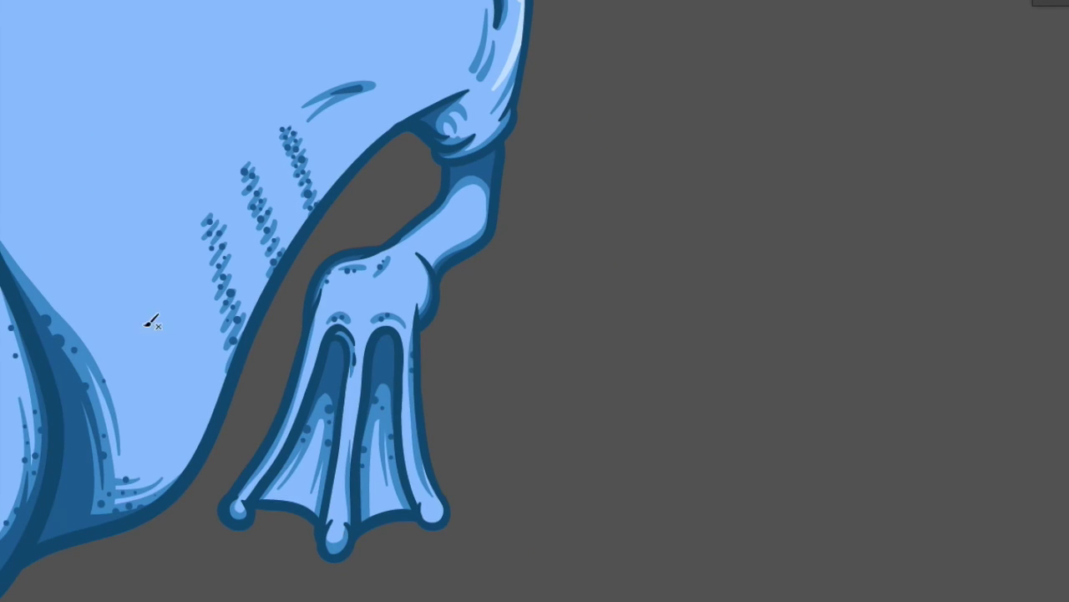
pyautogui.moveTo(135, 451); pyautogui.dragTo(207, 375)
pyautogui.click(253, 269)
pyautogui.click(291, 224)
# Paint pale highlight strokes on the neck, leg and foot, with dots on the toe tips
pyautogui.moveTo(344, 154); pyautogui.dragTo(422, 102)
pyautogui.moveTo(431, 242); pyautogui.dragTo(467, 203)
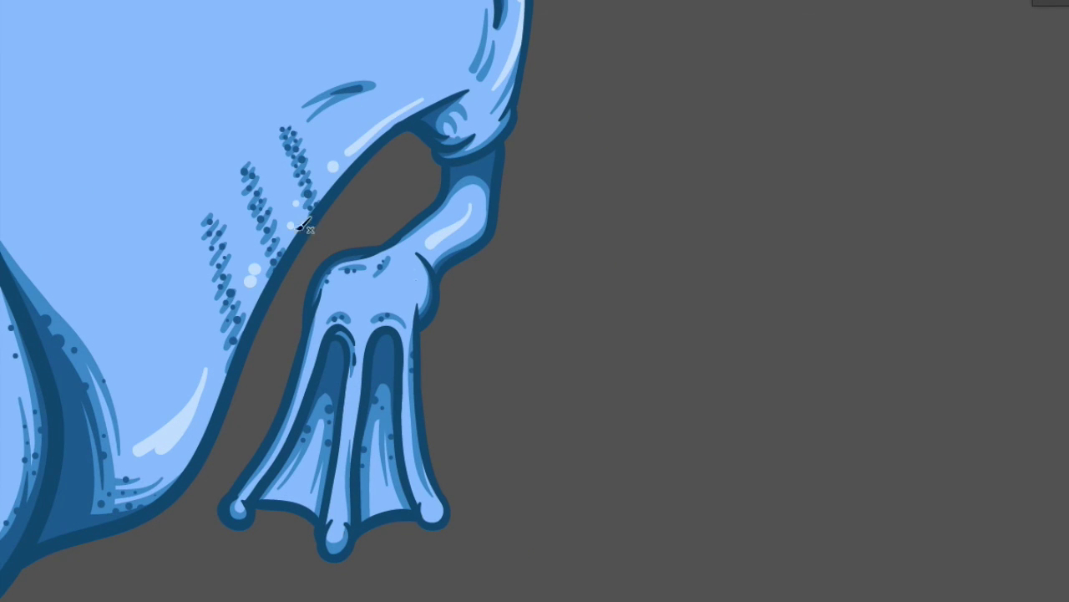
pyautogui.moveTo(408, 264); pyautogui.dragTo(418, 288)
pyautogui.click(389, 296)
pyautogui.moveTo(351, 418); pyautogui.dragTo(349, 389)
pyautogui.click(438, 508)
pyautogui.click(341, 522)
pyautogui.click(238, 508)
pyautogui.moveTo(251, 501); pyautogui.dragTo(342, 485)
pyautogui.moveTo(11, 566)
pyautogui.mouseDown()
pyautogui.moveTo(402, 435)
pyautogui.moveTo(393, 442)
pyautogui.mouseUp()
# Highlight the round knee circles with inner strokes, bottom dots and rim arcs
pyautogui.moveTo(371, 386)
pyautogui.mouseDown()
pyautogui.moveTo(330, 424)
pyautogui.moveTo(277, 382)
pyautogui.mouseUp()
pyautogui.click(326, 436)
pyautogui.click(343, 459)
pyautogui.moveTo(369, 323); pyautogui.dragTo(416, 317)
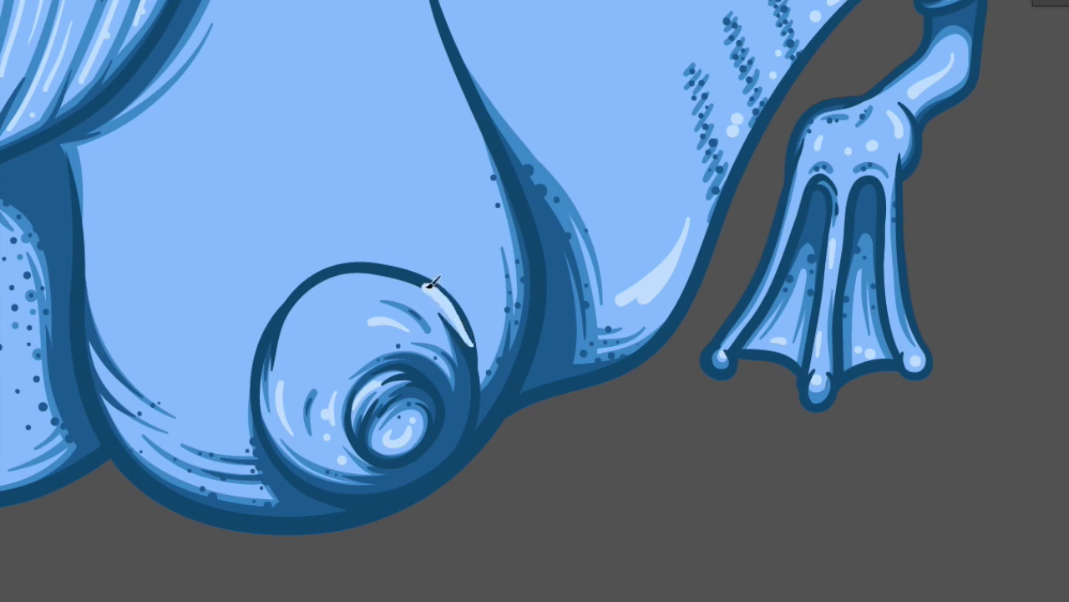
pyautogui.moveTo(285, 333); pyautogui.dragTo(424, 281)
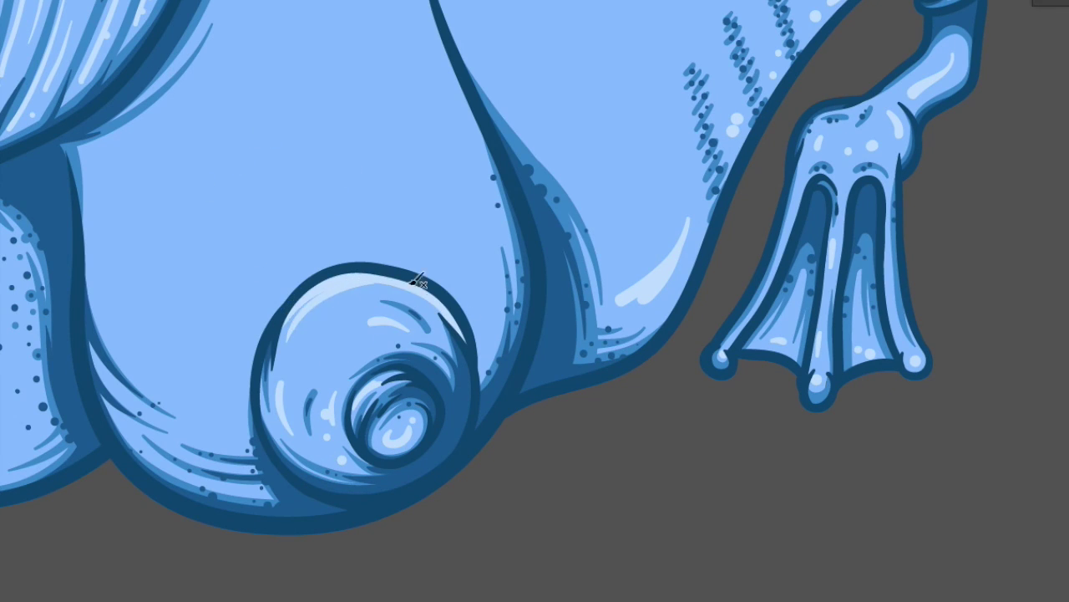
# Paint pale highlights along the thigh edges and bottom contour, with a few small dots
pyautogui.moveTo(478, 197)
pyautogui.mouseDown()
pyautogui.moveTo(497, 367)
pyautogui.moveTo(499, 158)
pyautogui.moveTo(587, 93)
pyautogui.mouseUp()
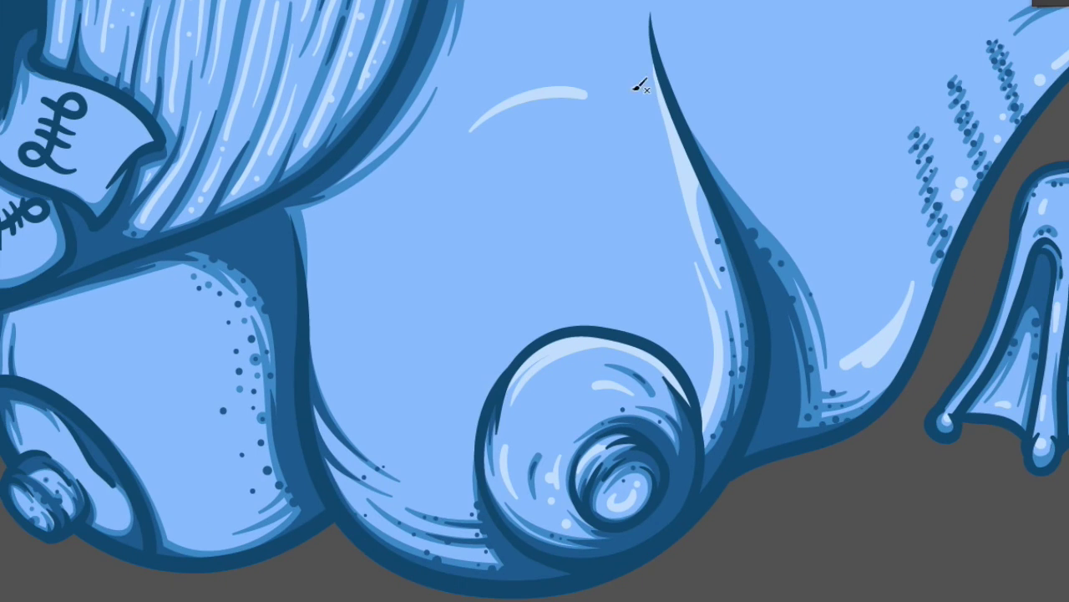
pyautogui.moveTo(357, 458); pyautogui.dragTo(326, 437)
pyautogui.moveTo(460, 507); pyautogui.dragTo(418, 503)
pyautogui.click(458, 476)
pyautogui.click(464, 454)
pyautogui.moveTo(355, 422)
pyautogui.mouseDown()
pyautogui.moveTo(341, 370)
pyautogui.moveTo(340, 274)
pyautogui.mouseUp()
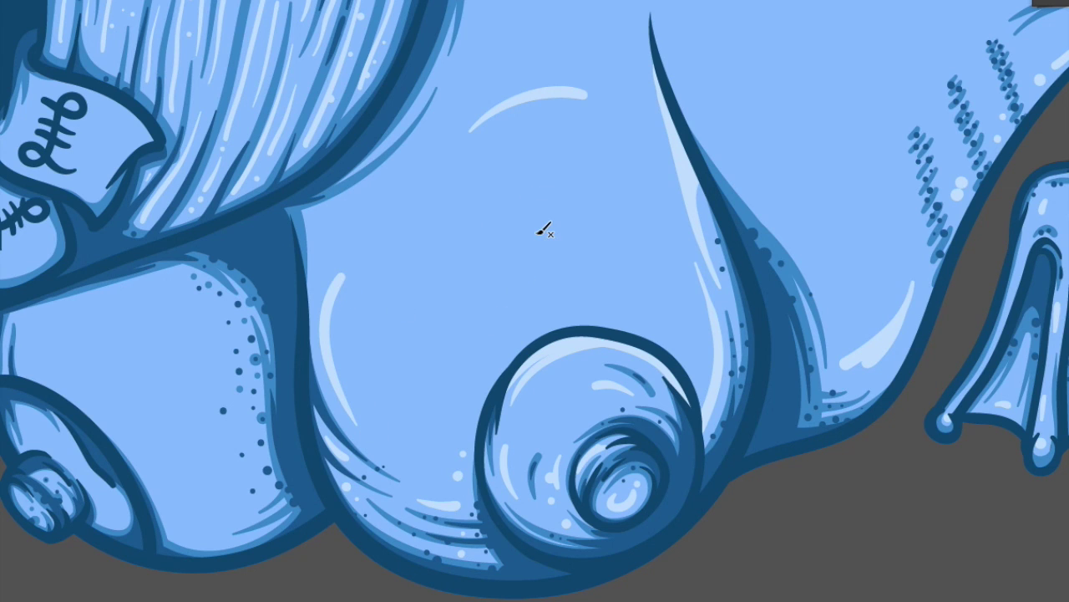
pyautogui.moveTo(389, 209); pyautogui.dragTo(627, 159)
pyautogui.moveTo(353, 336); pyautogui.dragTo(431, 450)
pyautogui.click(451, 408)
# Move to the banknotes area and highlight the middle and rightmost dotted streaks
pyautogui.moveTo(292, 349); pyautogui.dragTo(340, 550)
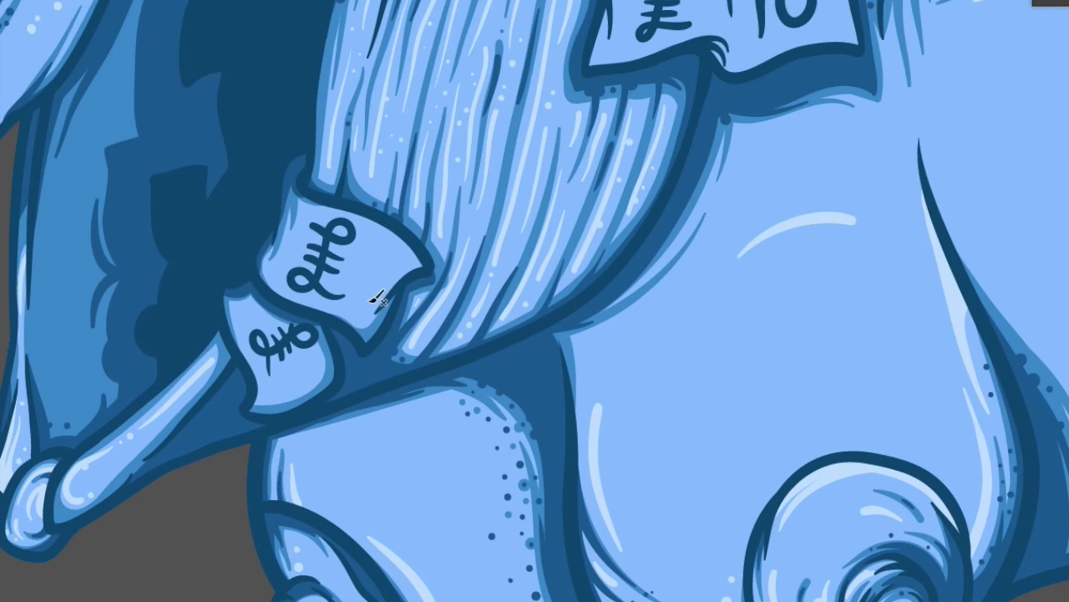
pyautogui.scroll(3, 227, 462)
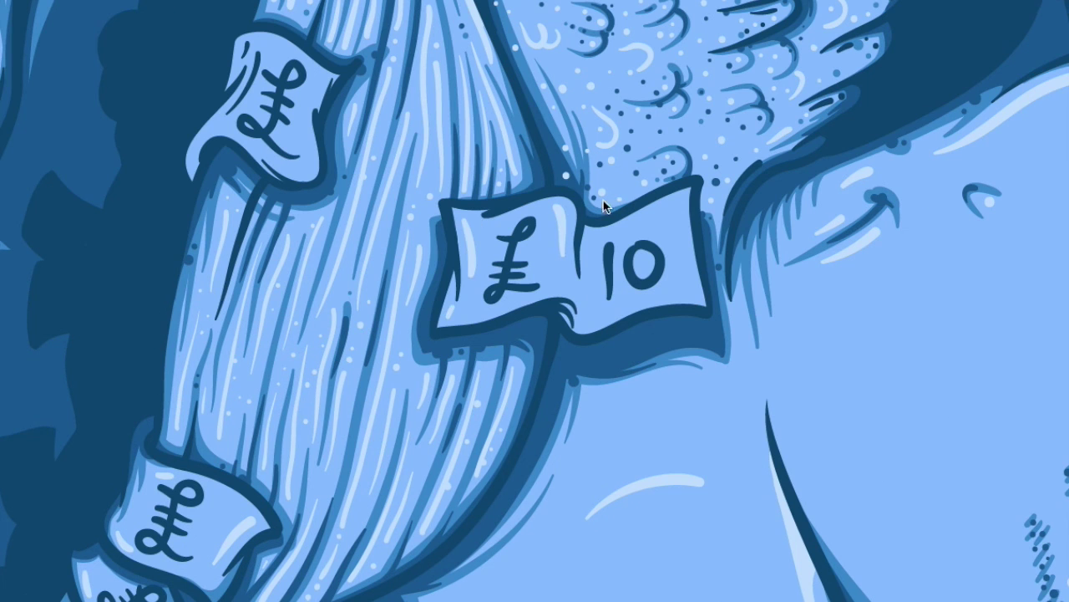
pyautogui.scroll(3, 573, 243)
pyautogui.scroll(-5, 417, 418)
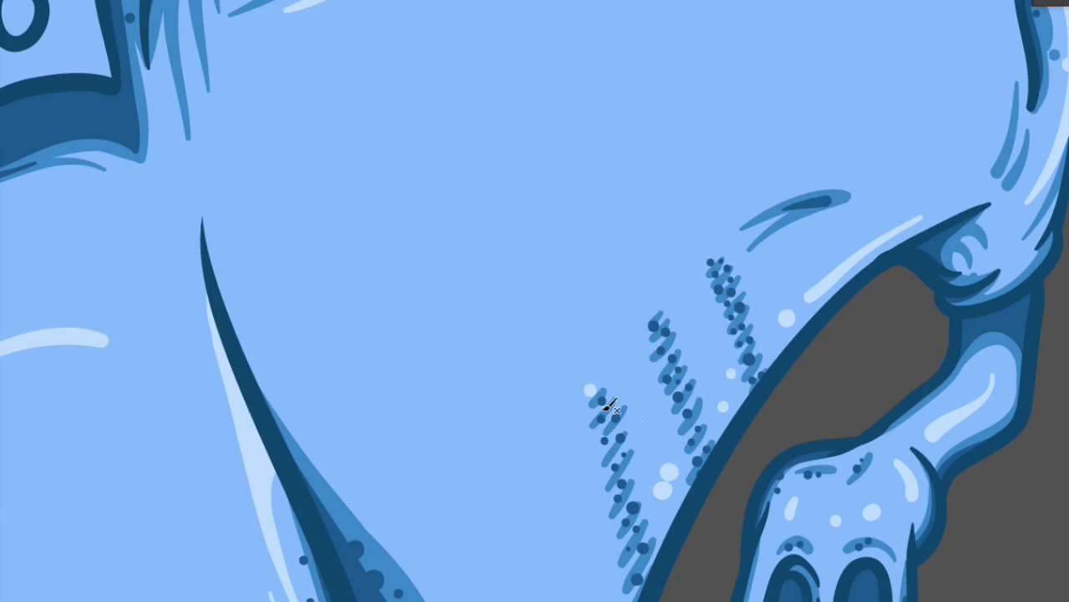
pyautogui.moveTo(714, 458); pyautogui.dragTo(656, 311)
pyautogui.moveTo(736, 285); pyautogui.dragTo(742, 321)
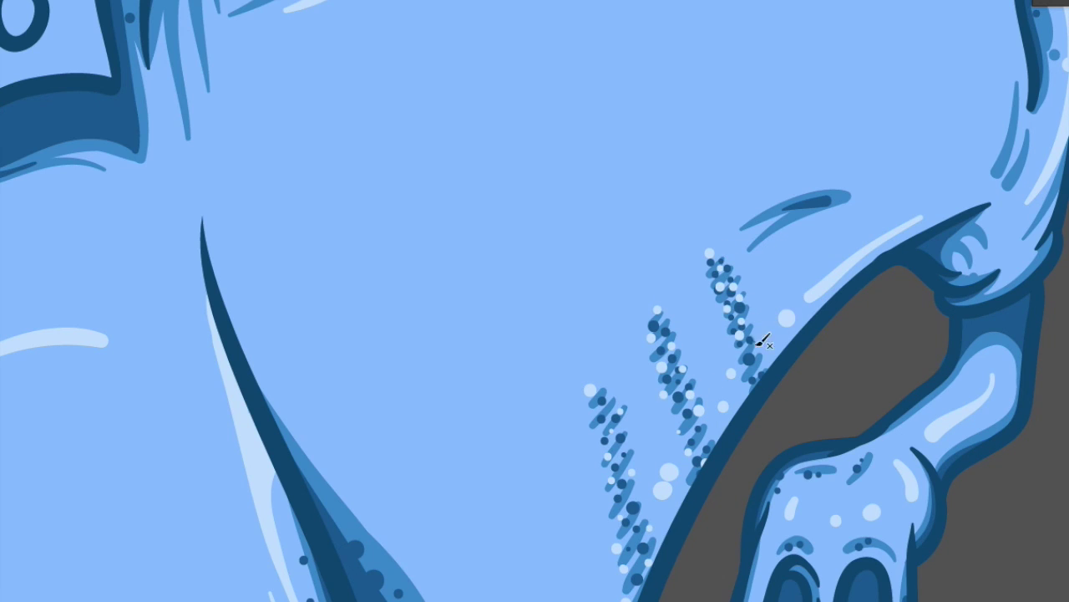
# Paint three long pale strokes across the body and zoom out to view the whole pelican
pyautogui.moveTo(496, 394); pyautogui.dragTo(526, 132)
pyautogui.moveTo(591, 286); pyautogui.dragTo(621, 47)
pyautogui.moveTo(692, 196); pyautogui.dragTo(726, 13)
pyautogui.hotkey('ctrl', '-')
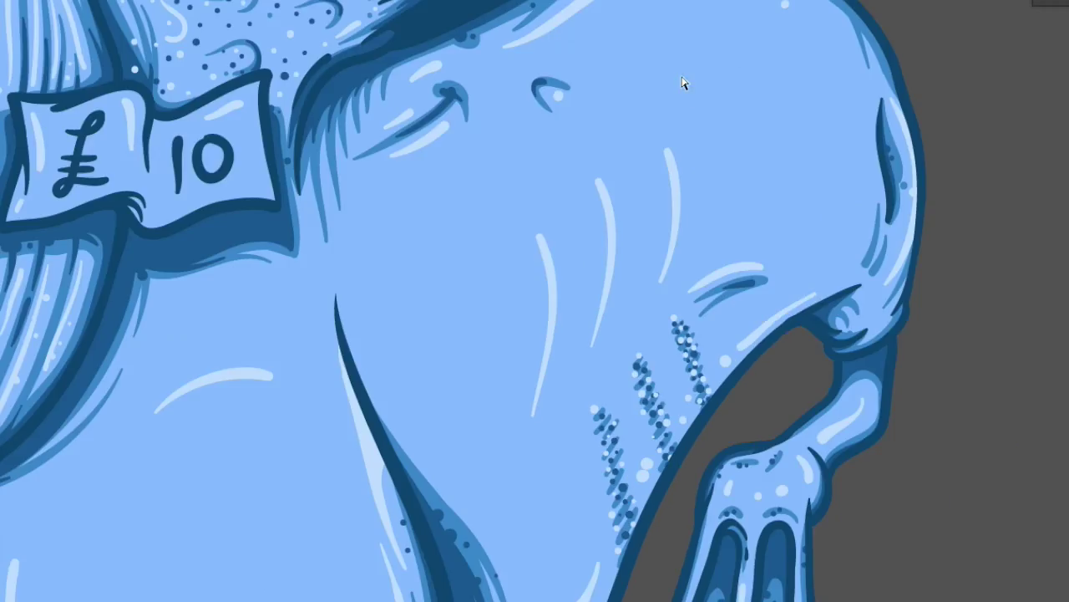